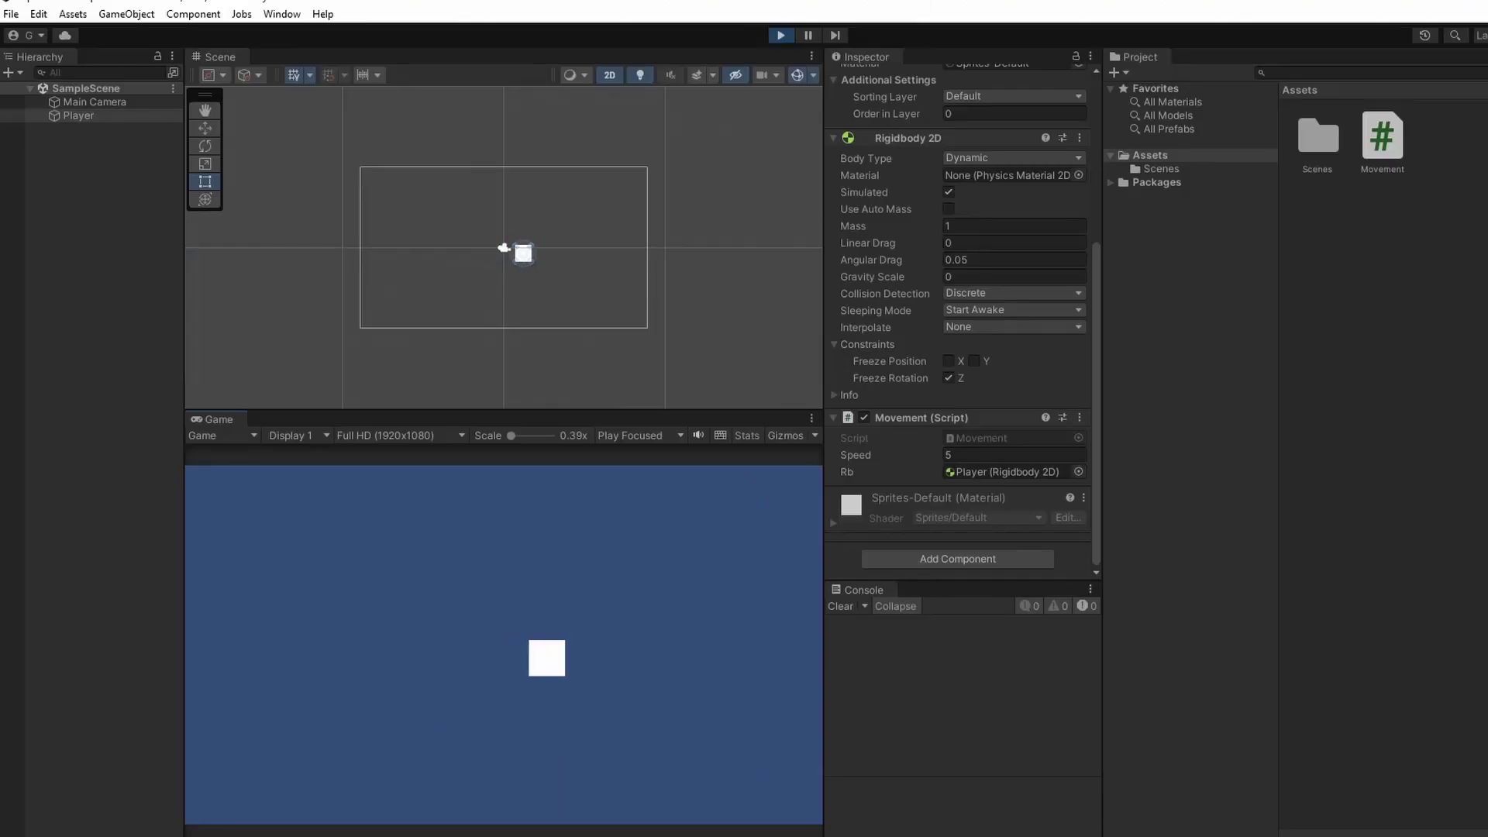
Step: Test the player's movement in all four directions, view the Movement script, and exit play mode
key(d)
key(w)
key(a)
key(s)
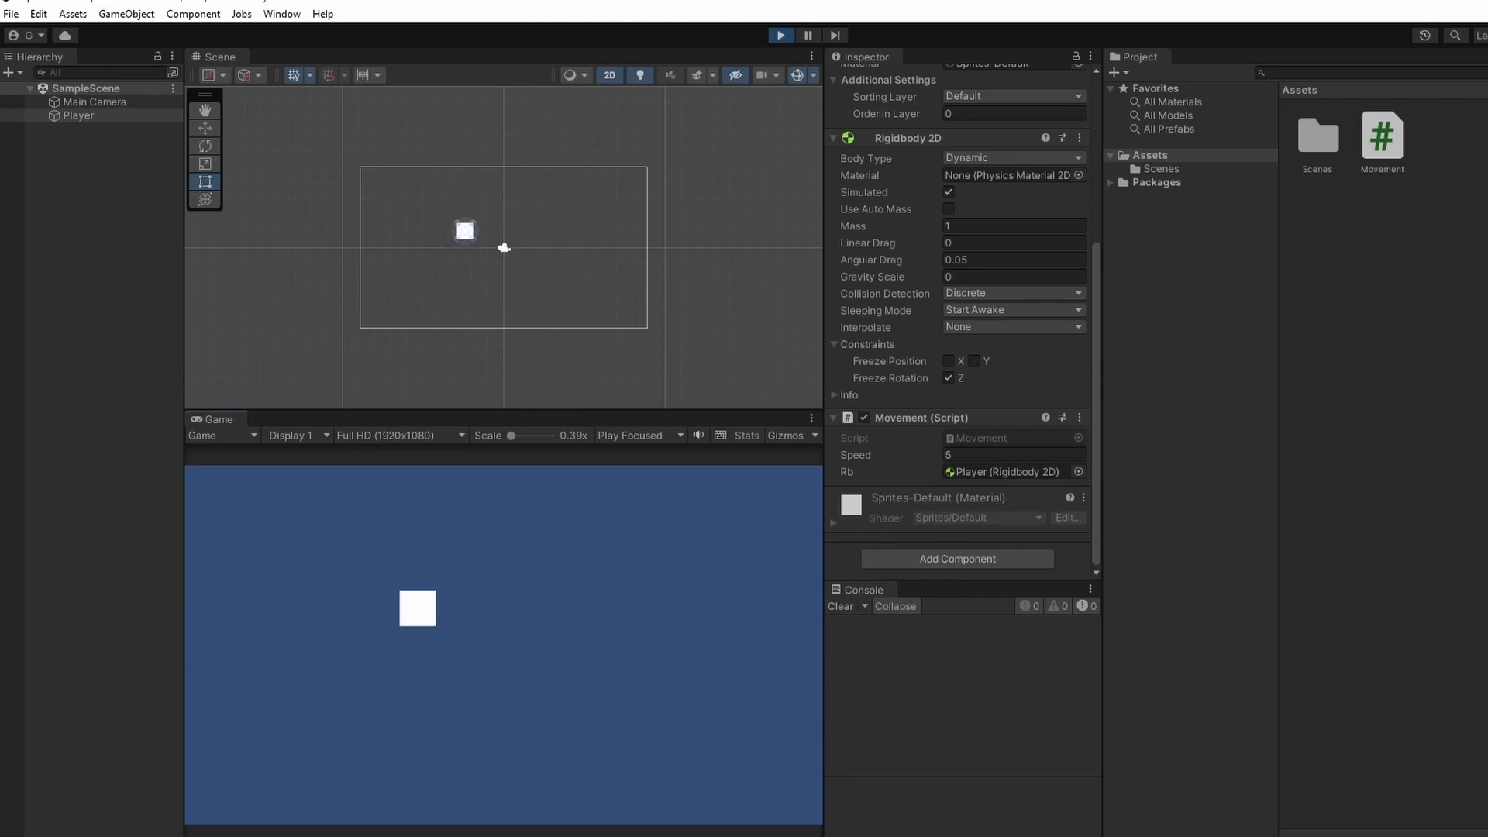
key(d)
key(w)
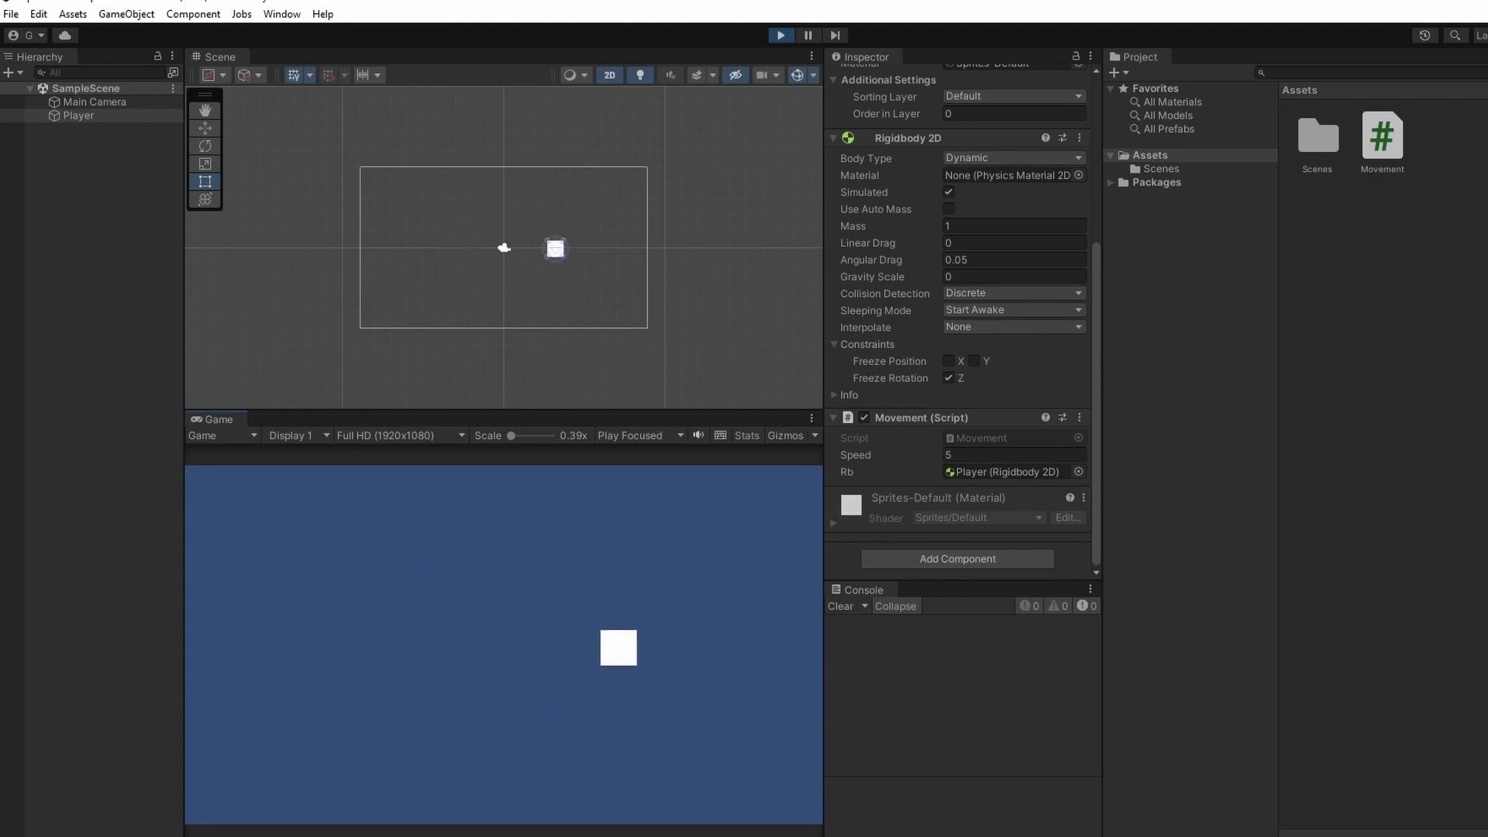
key(a)
click(1382, 139)
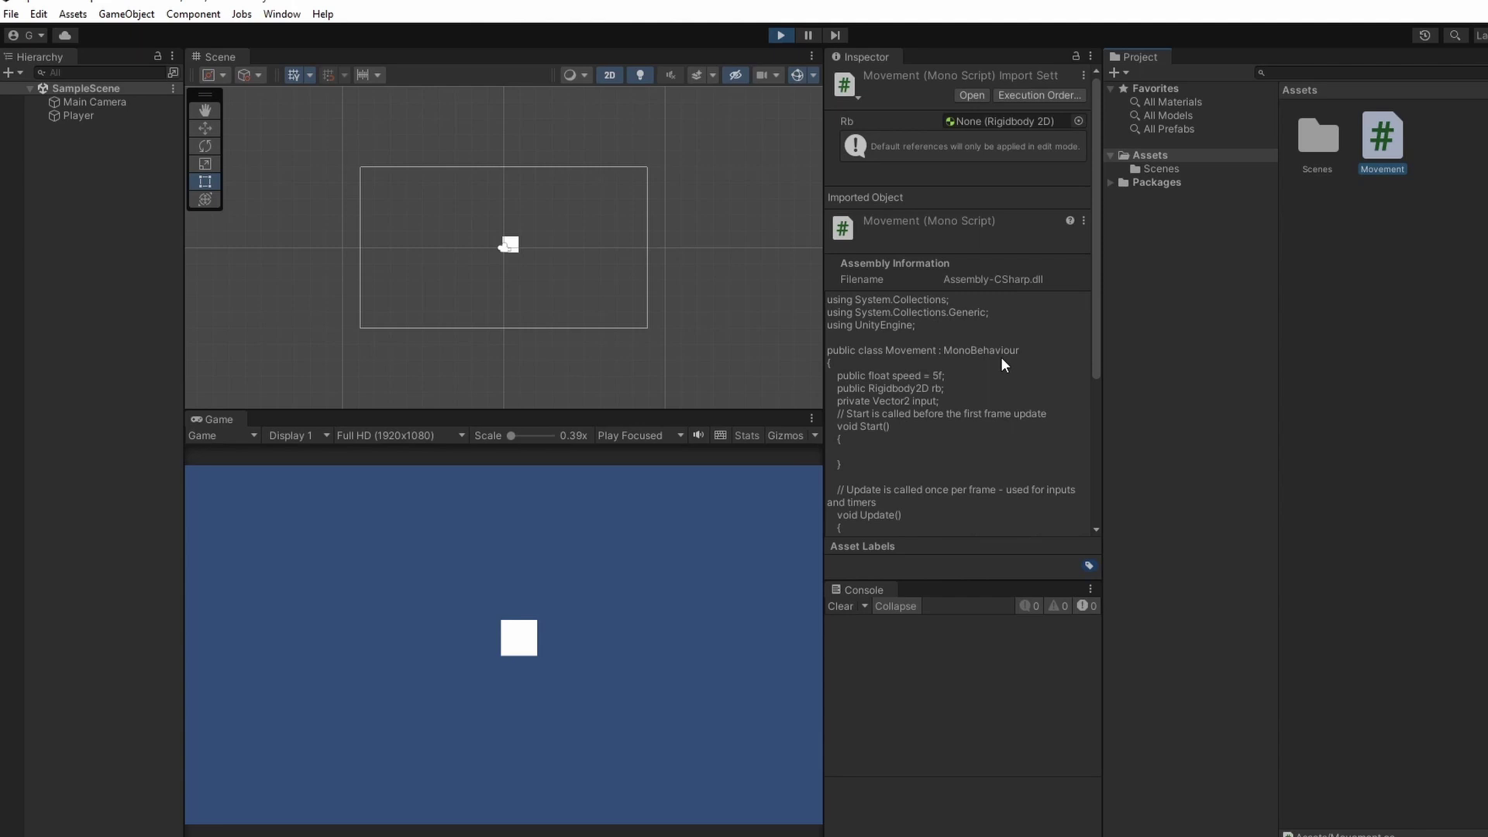
key(ctrl+p)
Step: Open the Animation window and dock it below the Game view
click(281, 14)
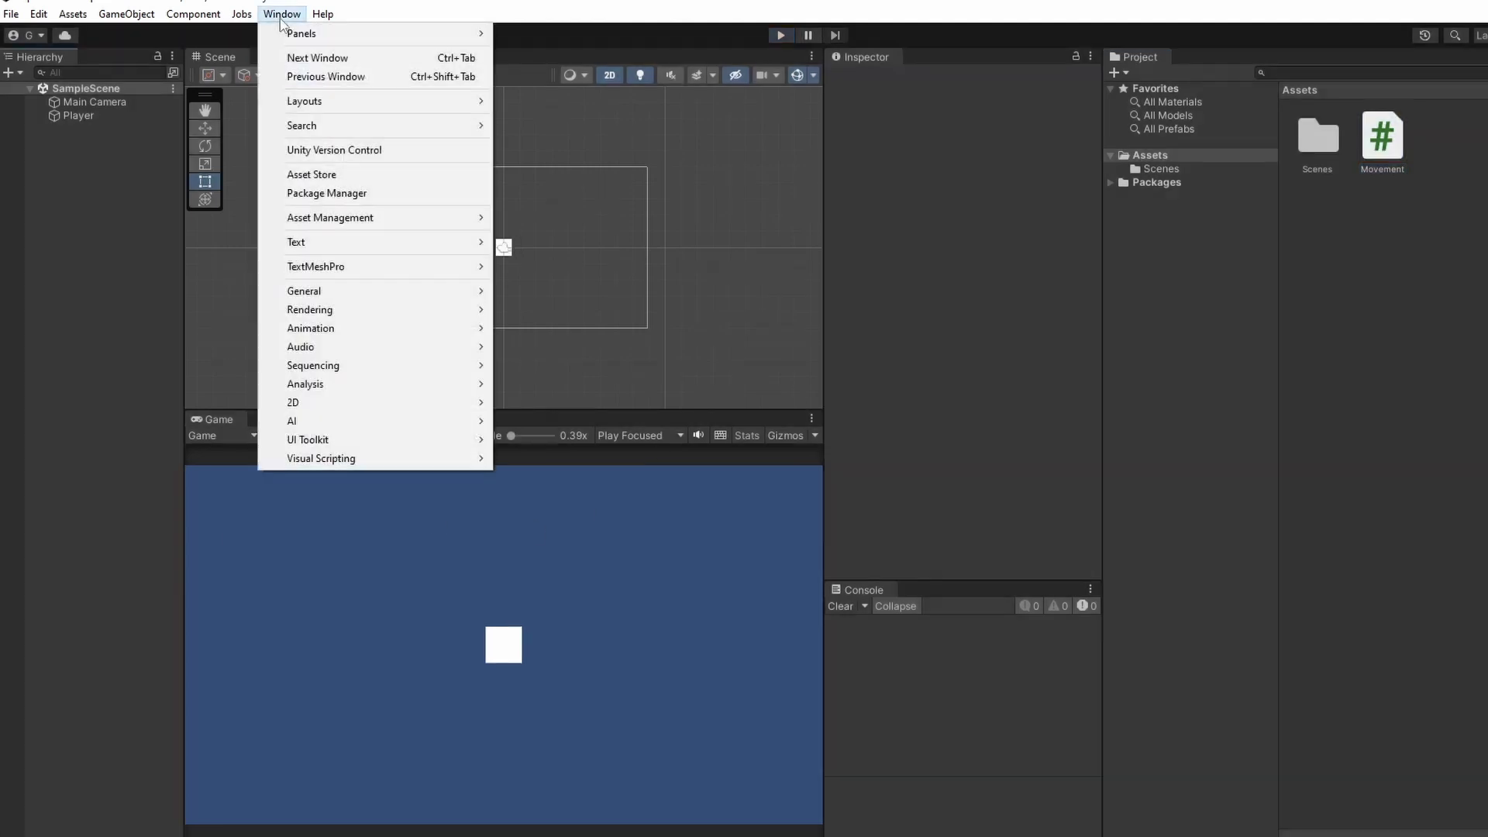
mouse_move(365, 328)
click(554, 328)
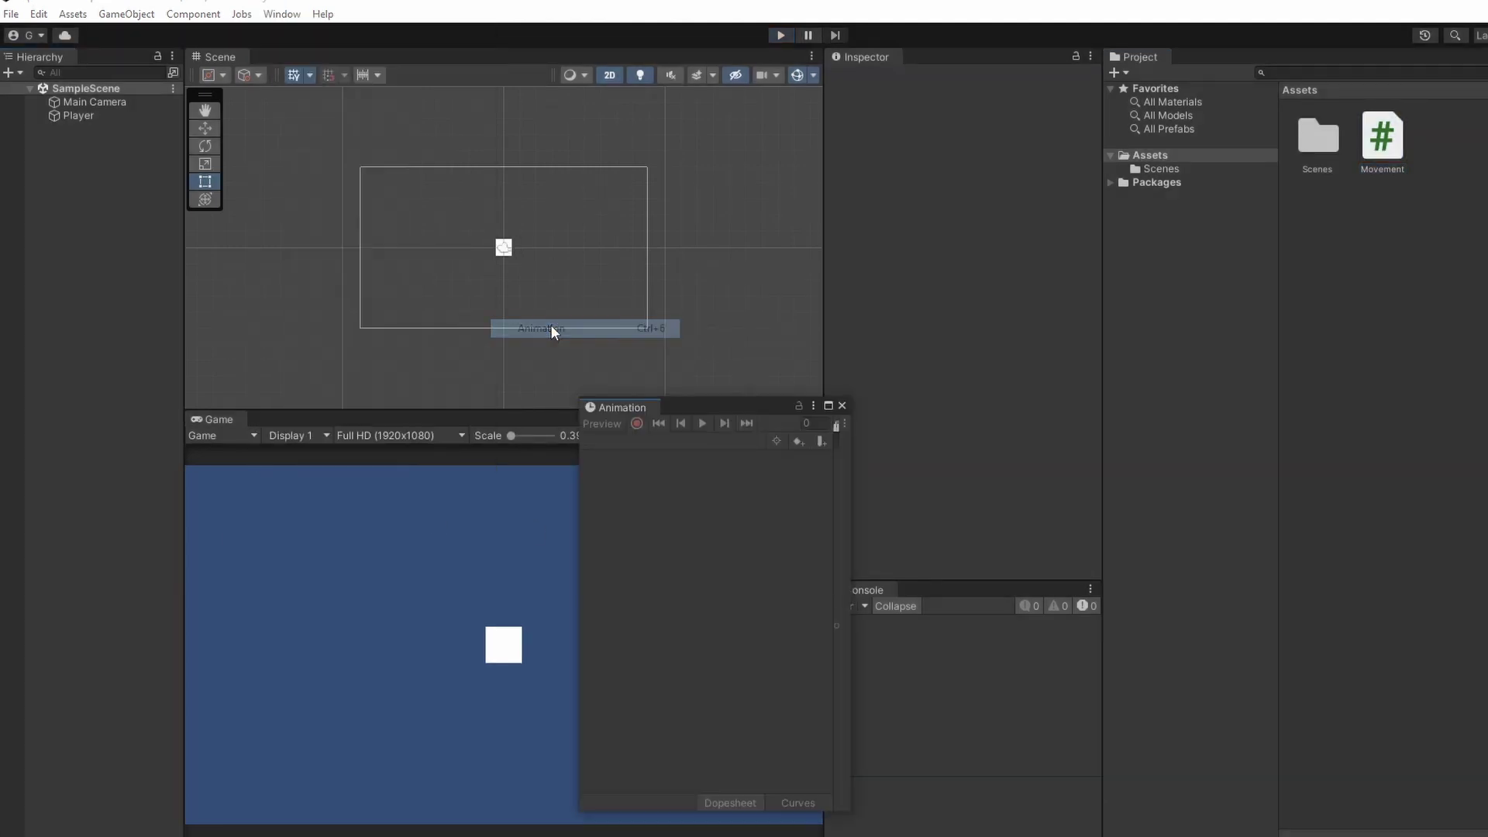
drag(618, 409, 465, 757)
Step: Open the Animator window and bring the Scene view back to the front
click(281, 14)
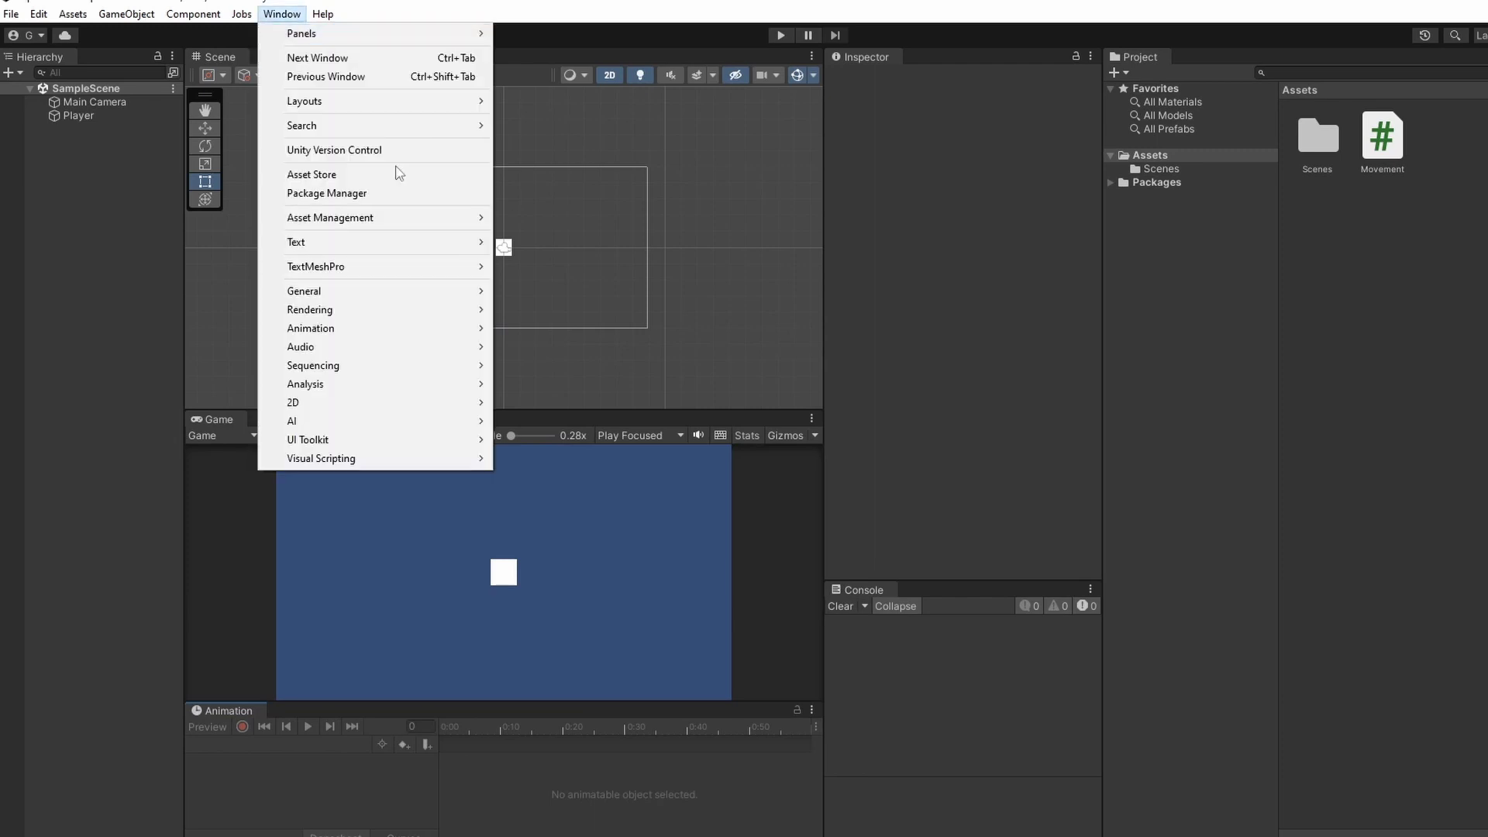
mouse_move(471, 328)
click(565, 346)
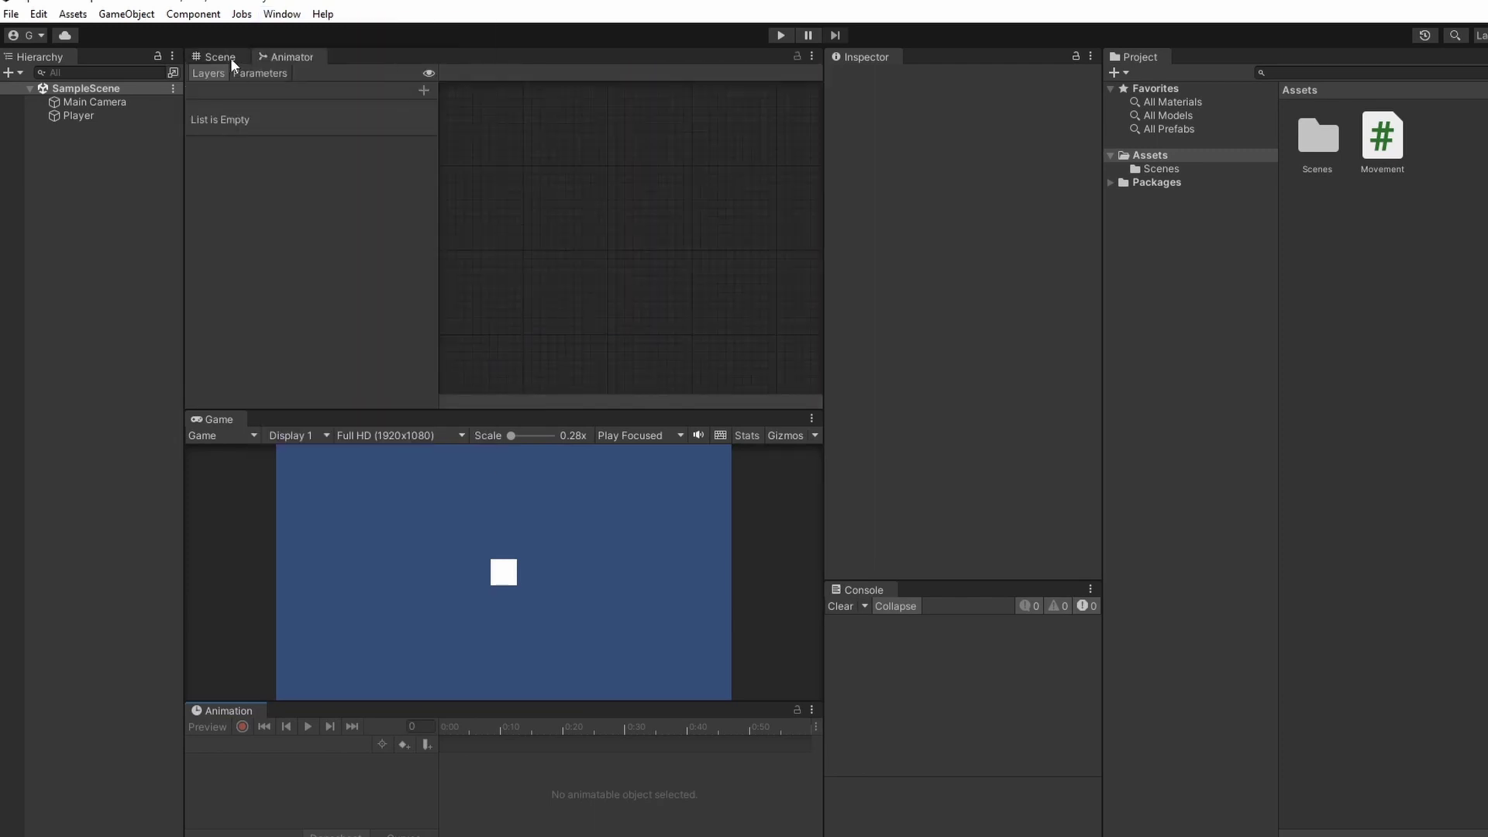
click(230, 57)
Step: Create a new folder named Sprites in the project's Assets folder
right_click(1426, 347)
mouse_move(1425, 341)
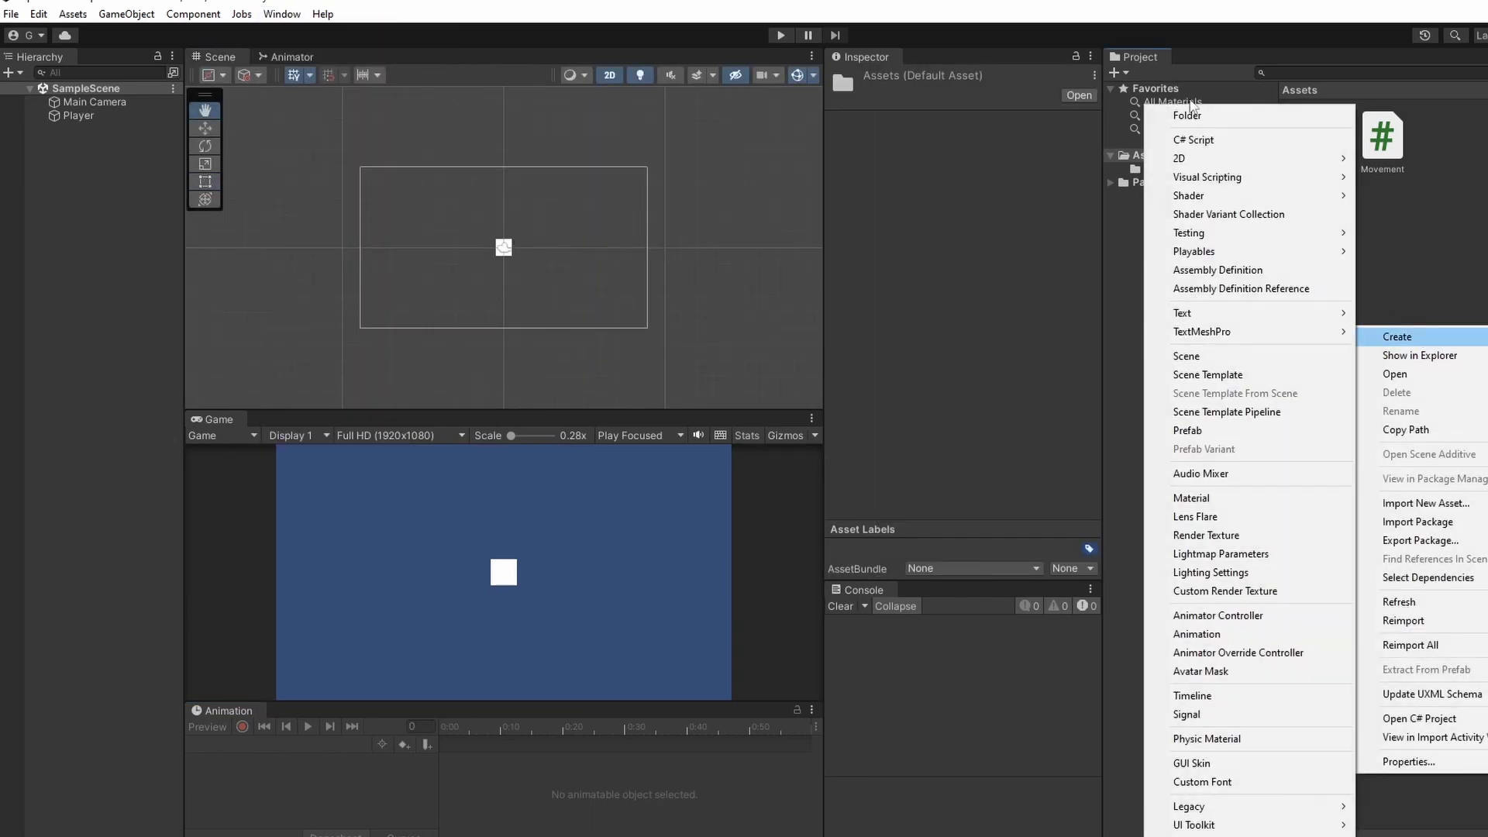
click(1193, 115)
key(Return)
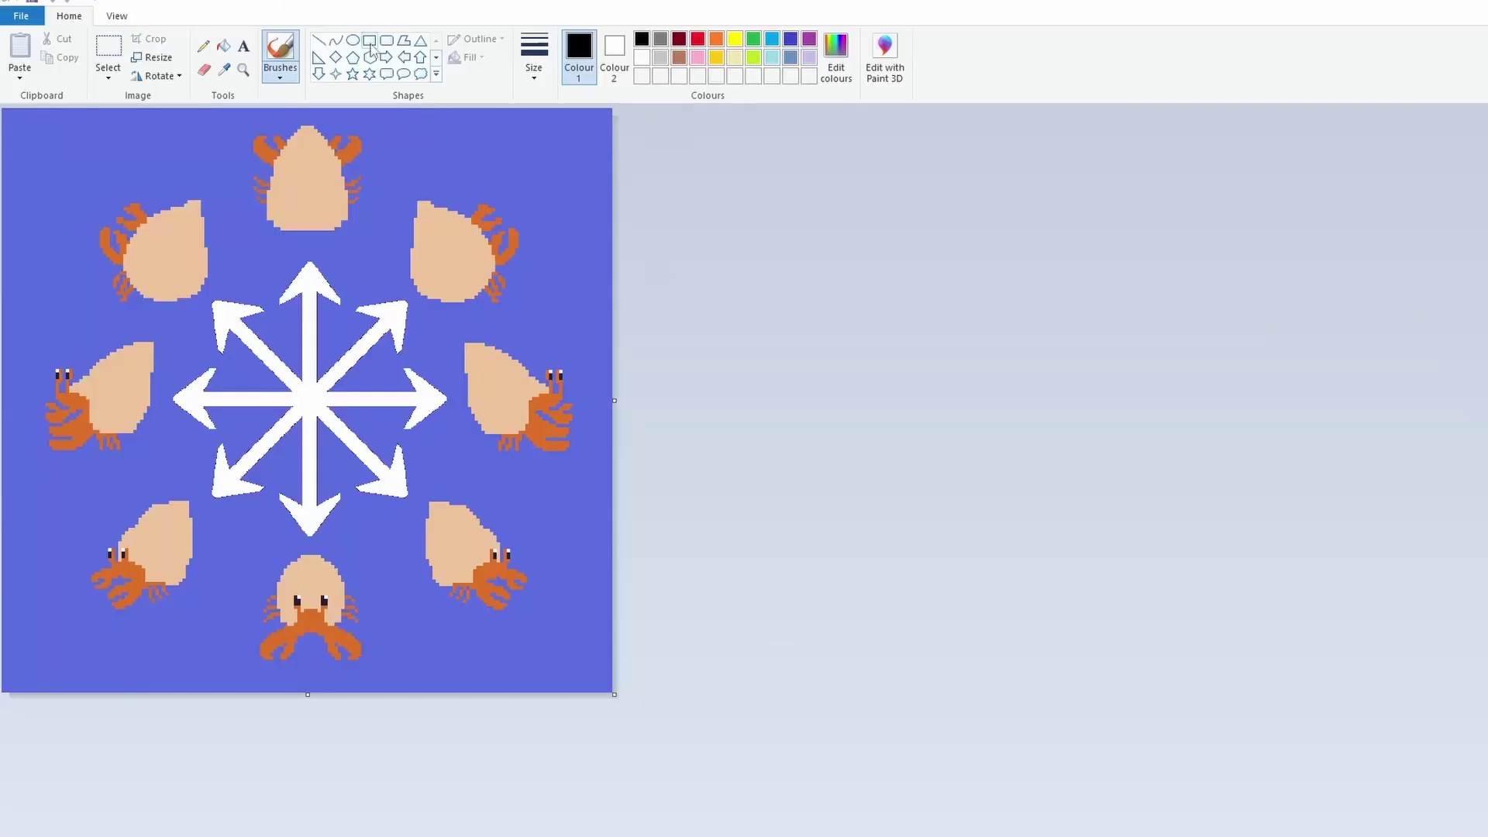
Step: Switch to Paint, sample the blue background colour, and draw a rectangle around the up, down and left-facing hermit crabs, choosing red as its colour
click(224, 69)
click(586, 189)
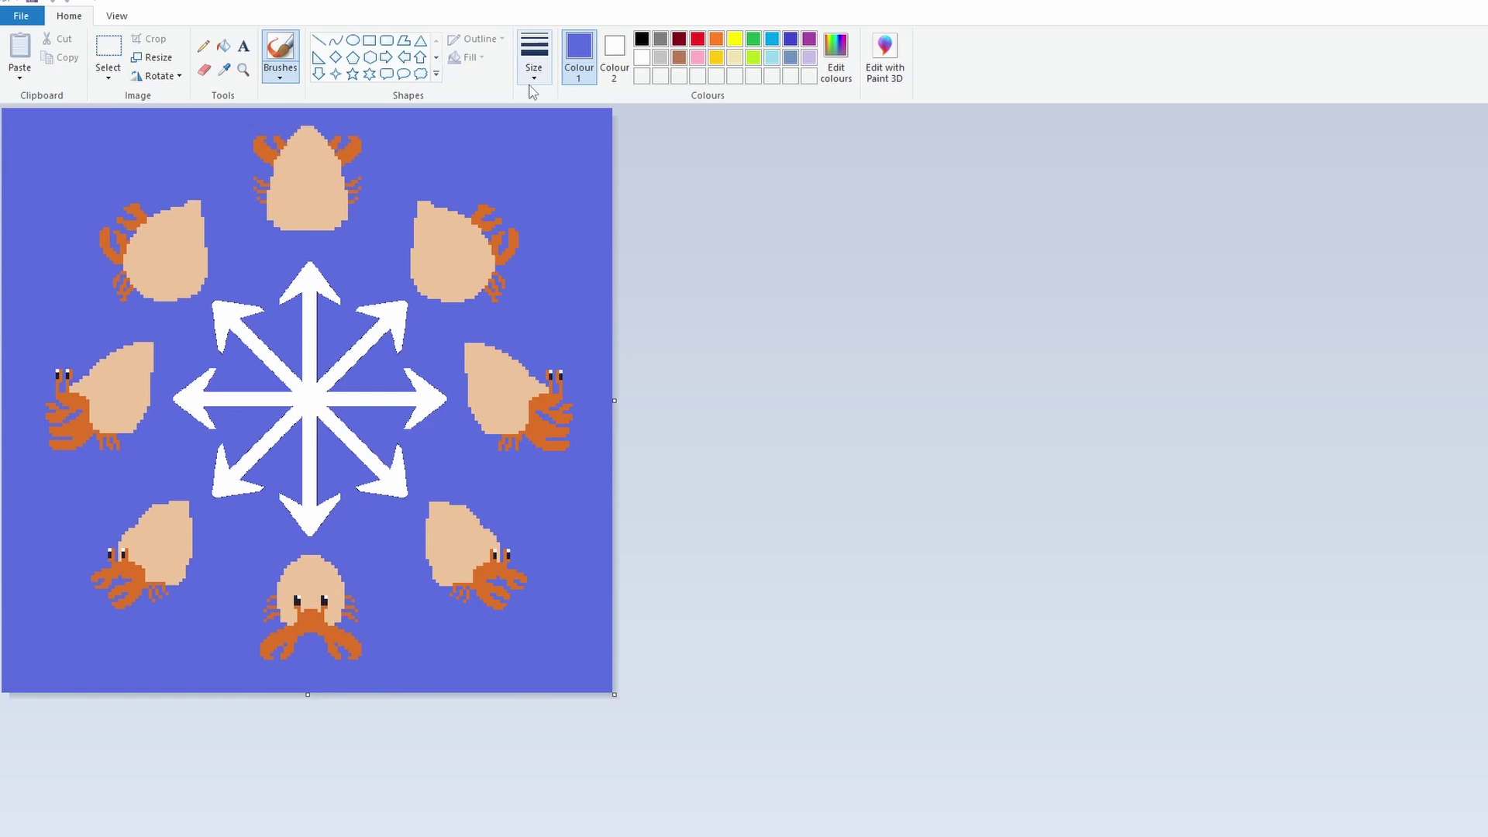
click(370, 41)
drag(10, 118, 398, 676)
click(697, 39)
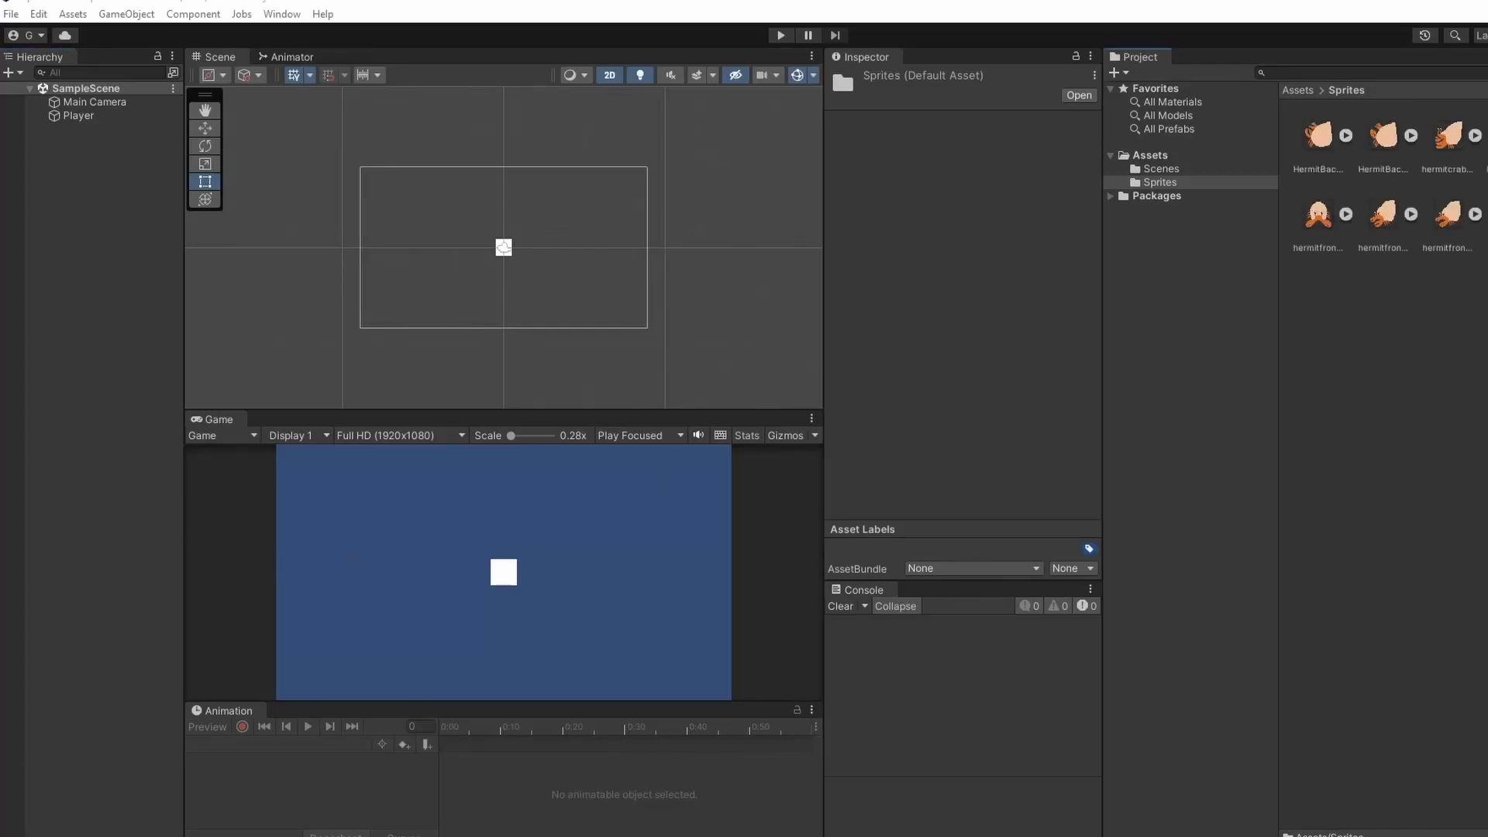
Step: Create a folder named Idle inside the Sprites folder
right_click(1357, 347)
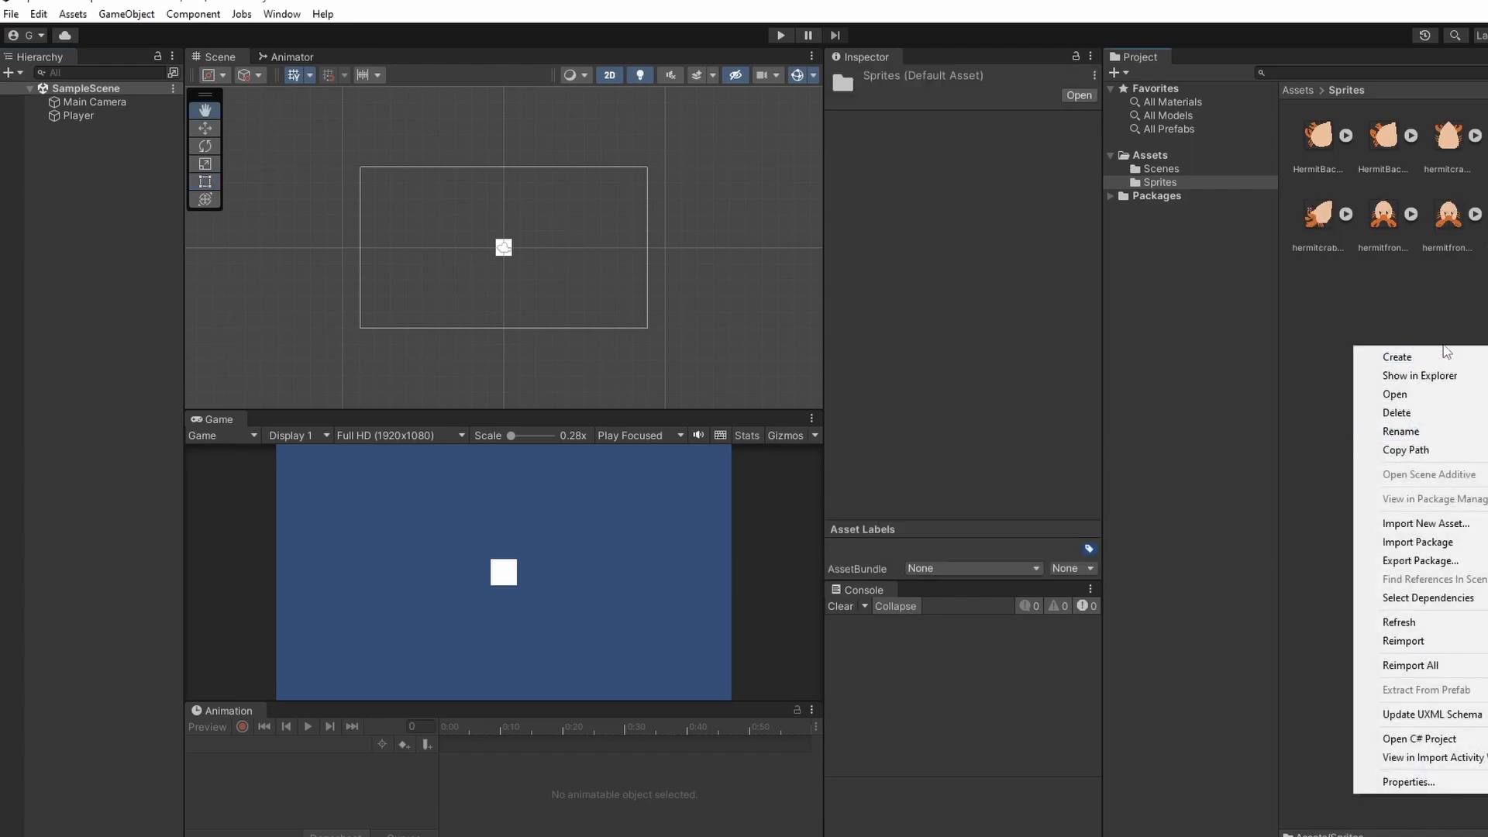
mouse_move(1394, 356)
click(1277, 115)
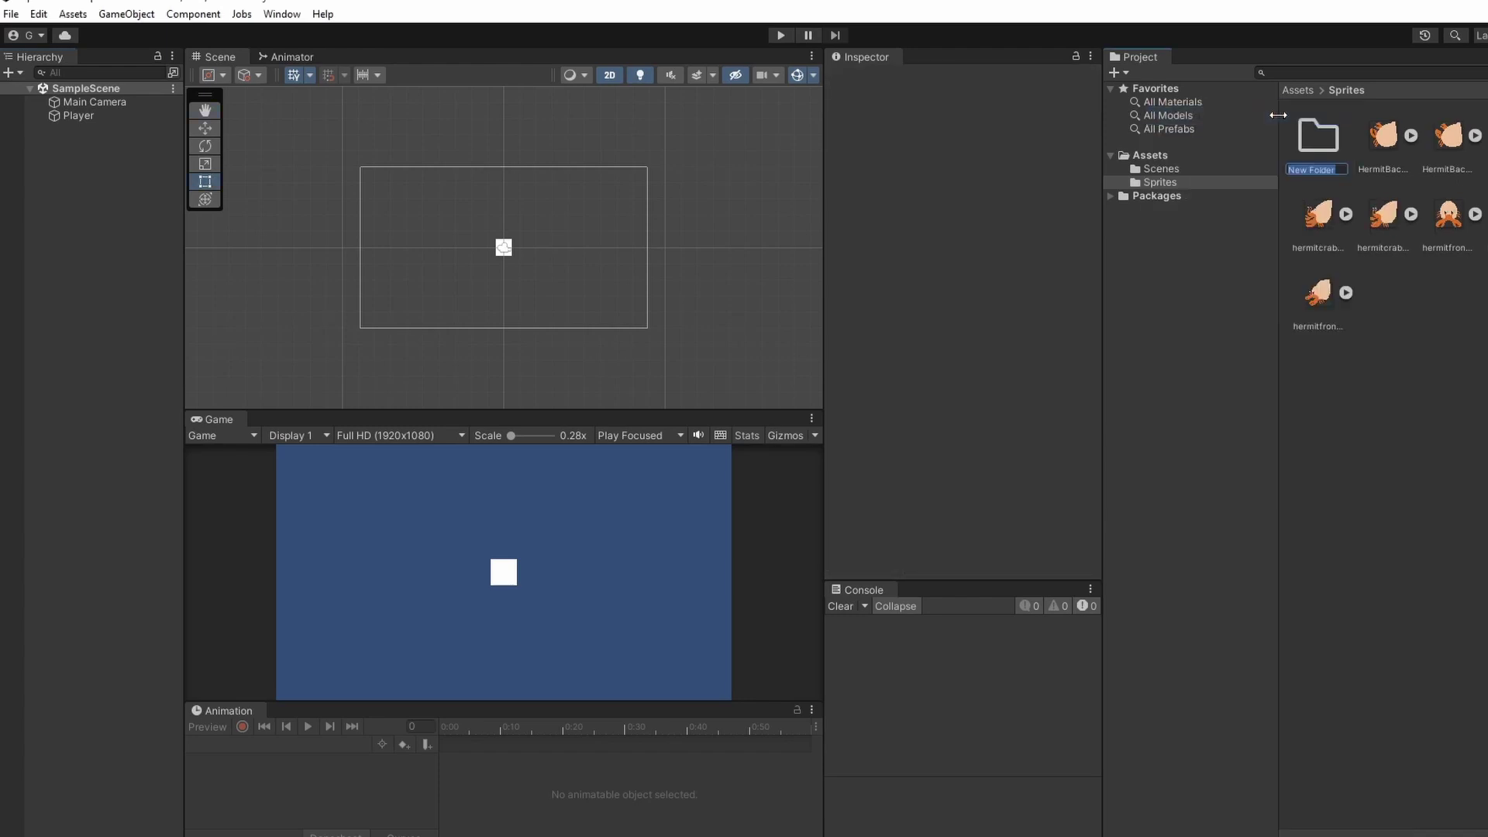
key(Return)
Step: Move all the loose hermit crab sprites in the Sprites folder into the Idle folder
click(1317, 293)
shift+click(1383, 143)
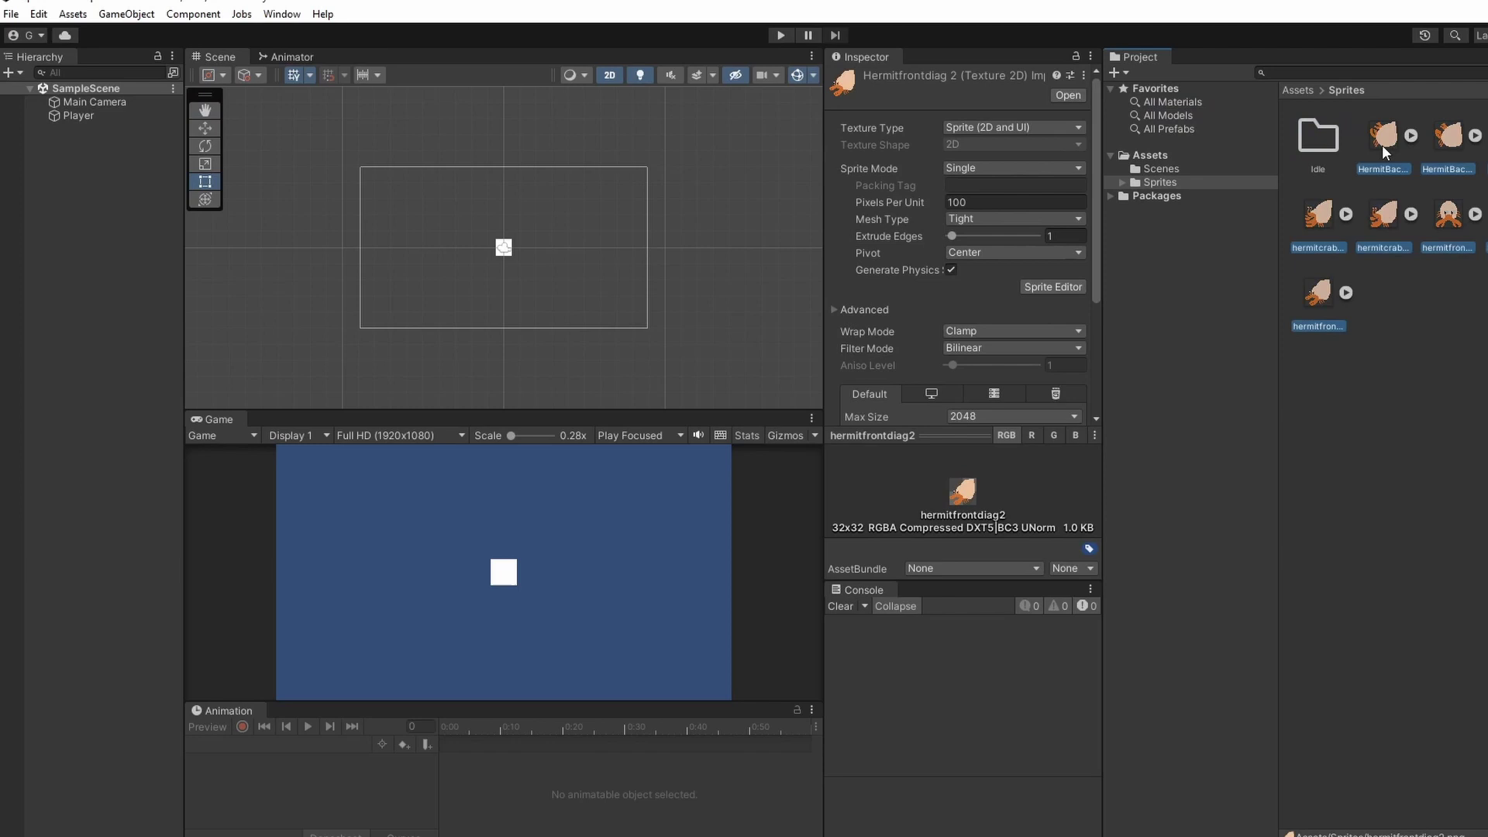
drag(1312, 149, 1318, 152)
click(1388, 184)
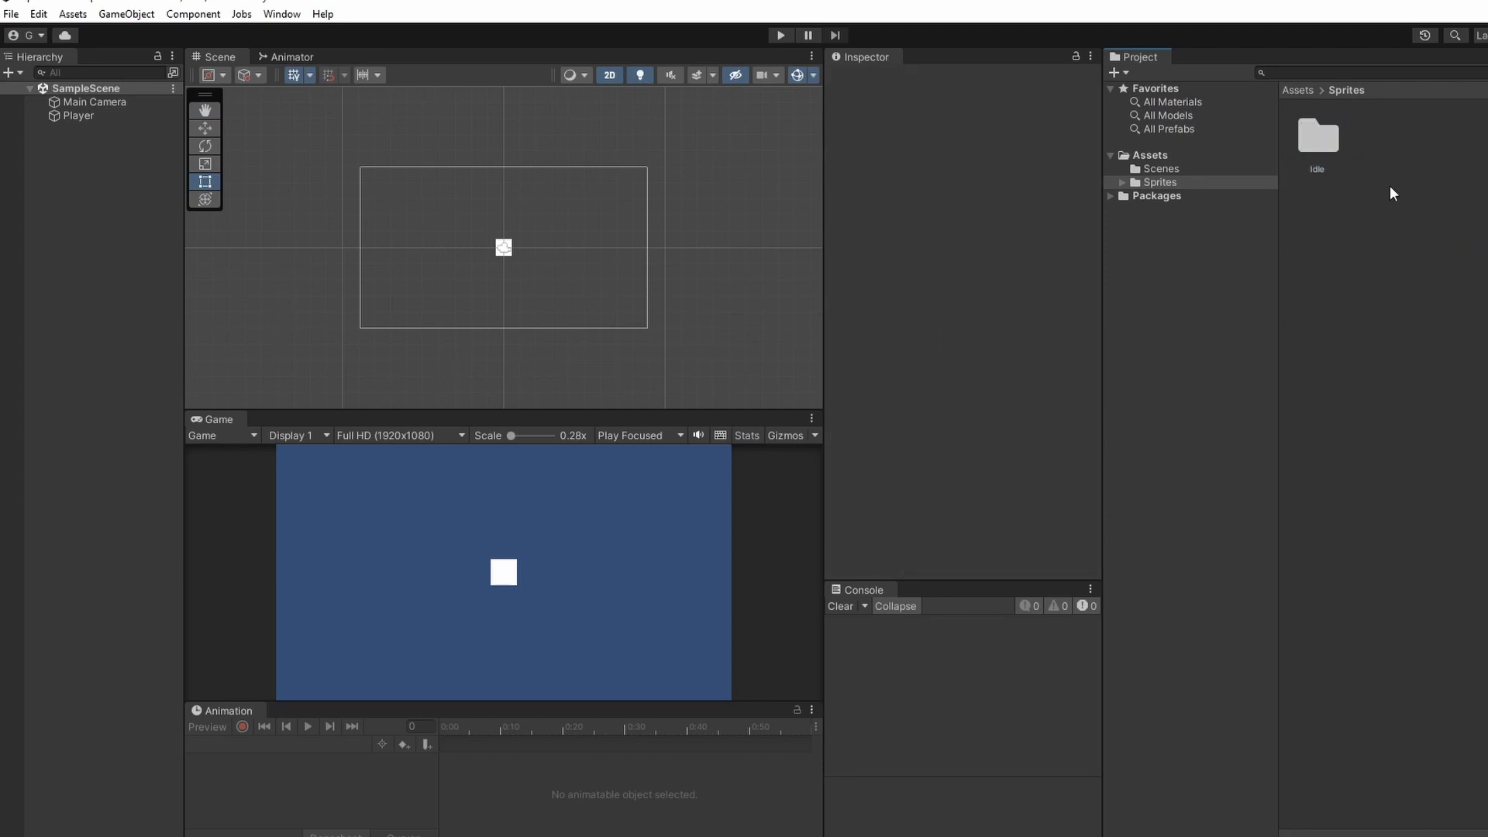
Step: Create a folder named Walk inside the Sprites folder and open it
right_click(1389, 185)
mouse_move(1391, 183)
click(1178, 115)
text(W)
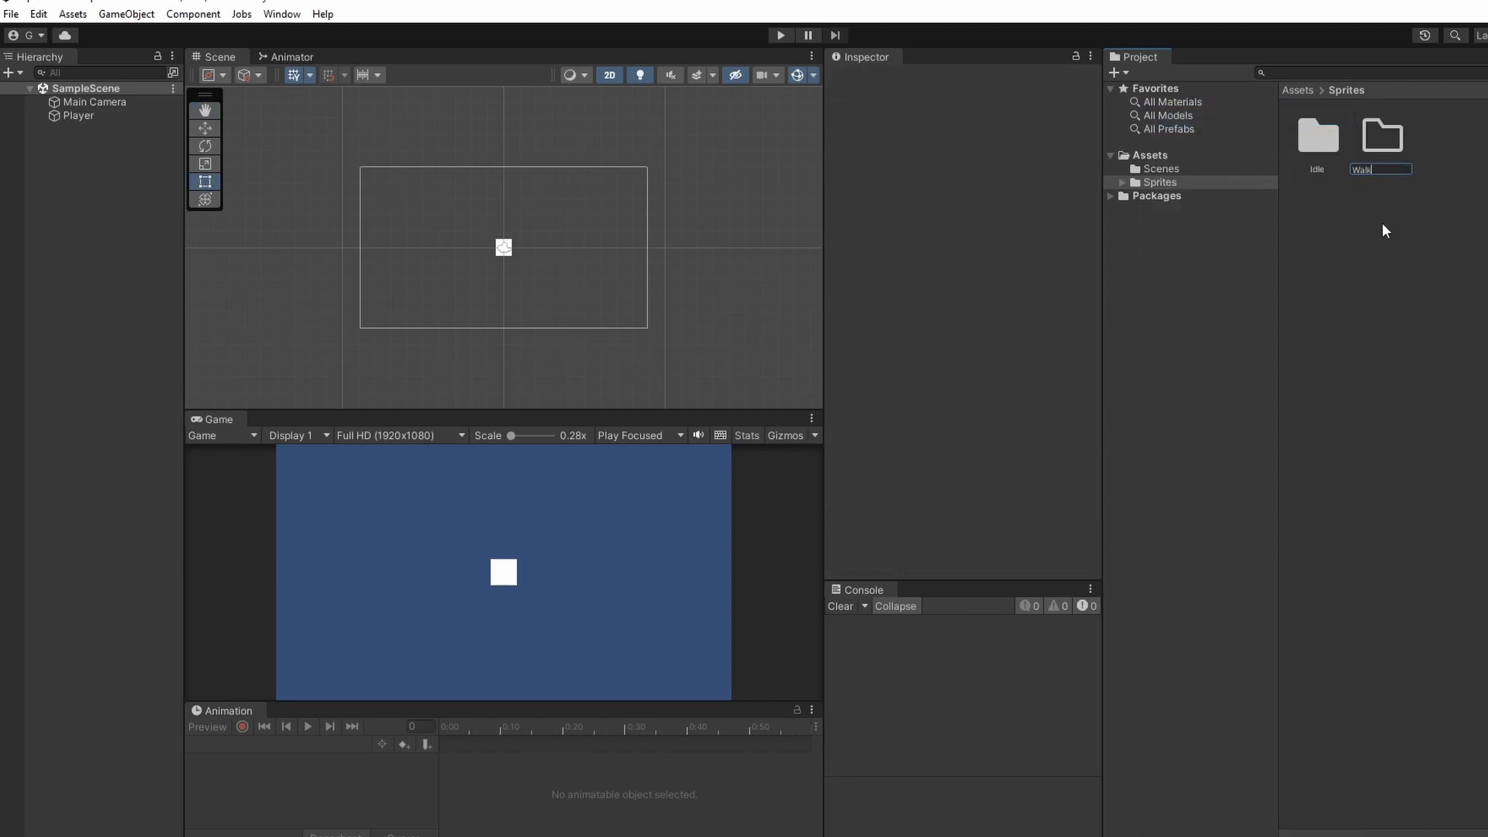
text(alk)
key(Return)
double_click(1382, 136)
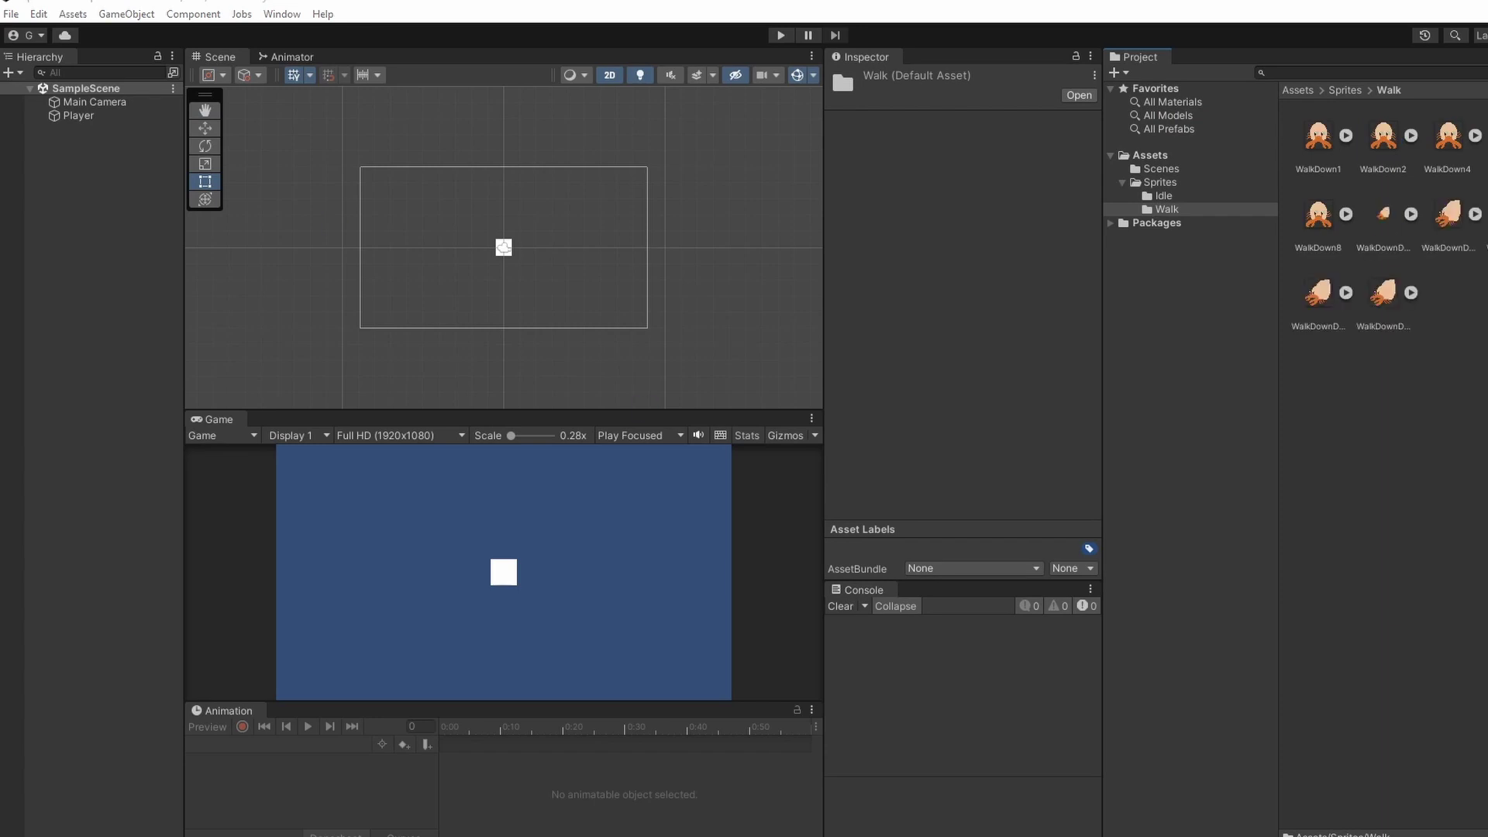
click(1411, 523)
Step: Check the WalkSide1 image's pixel dimensions and set Pixels Per Unit to 31 for all the Walk sprites
click(1315, 133)
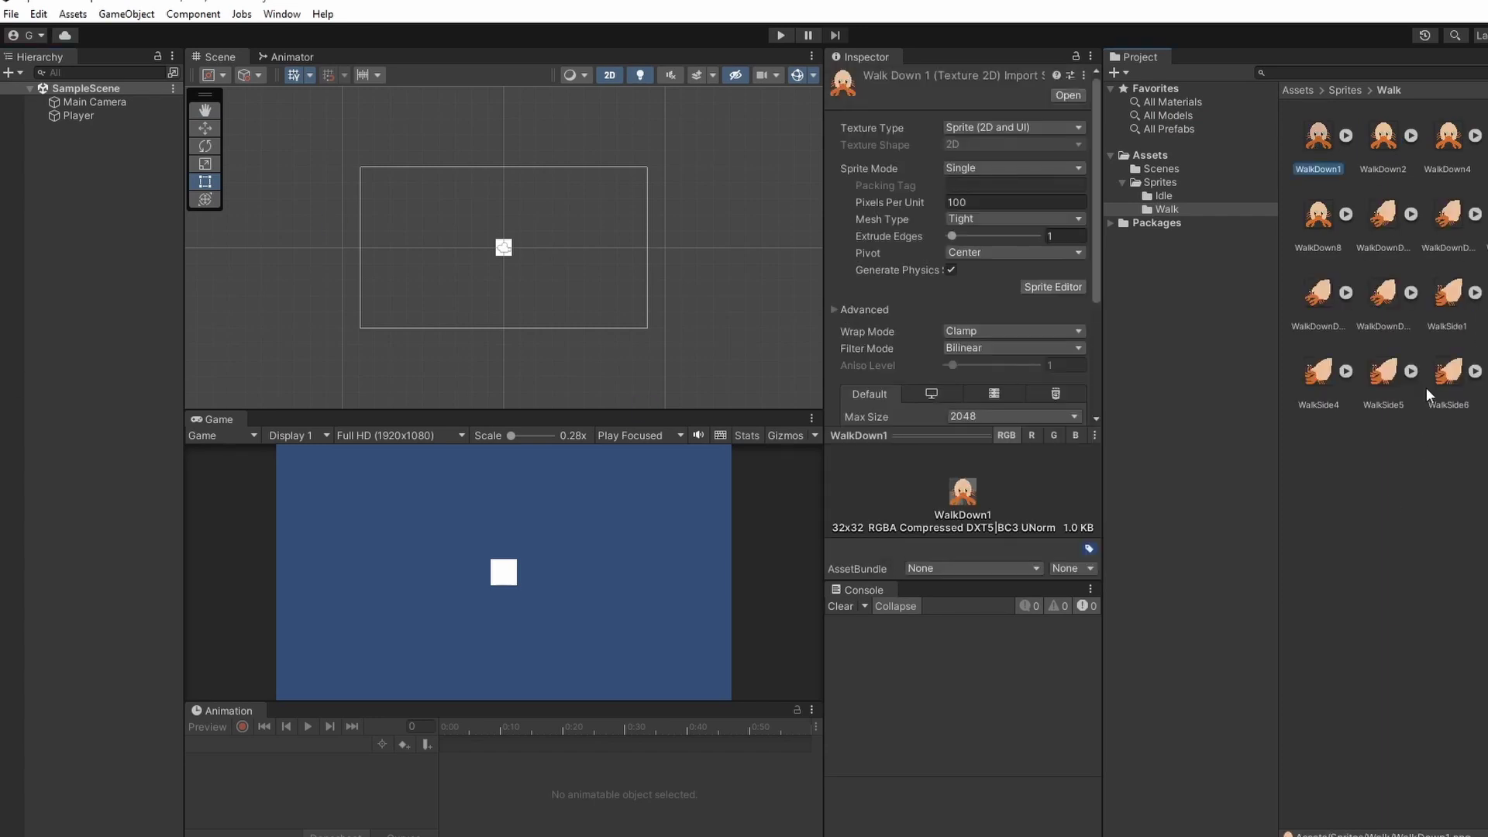
key(ctrl+a)
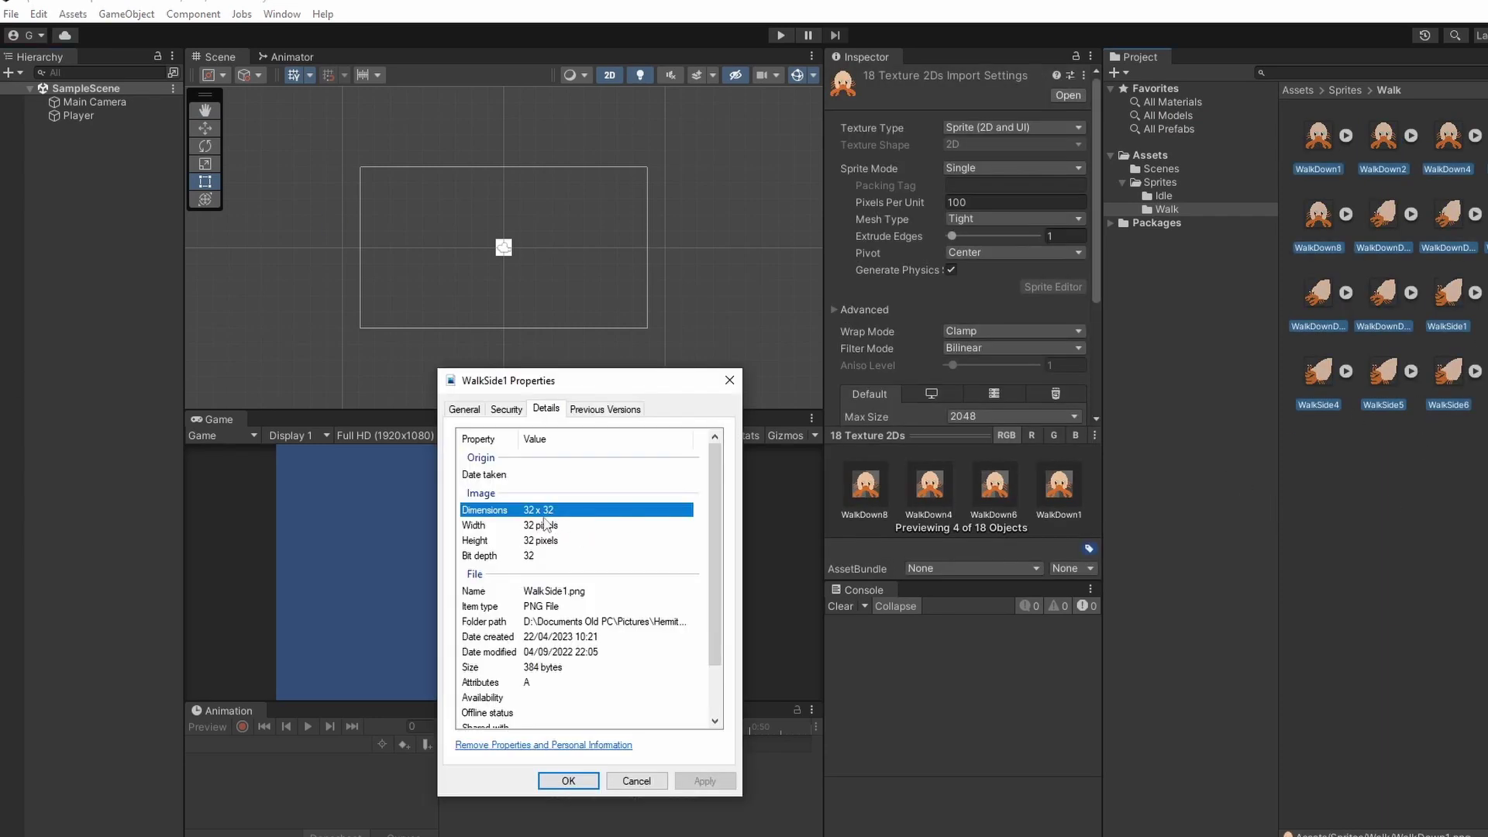
click(592, 778)
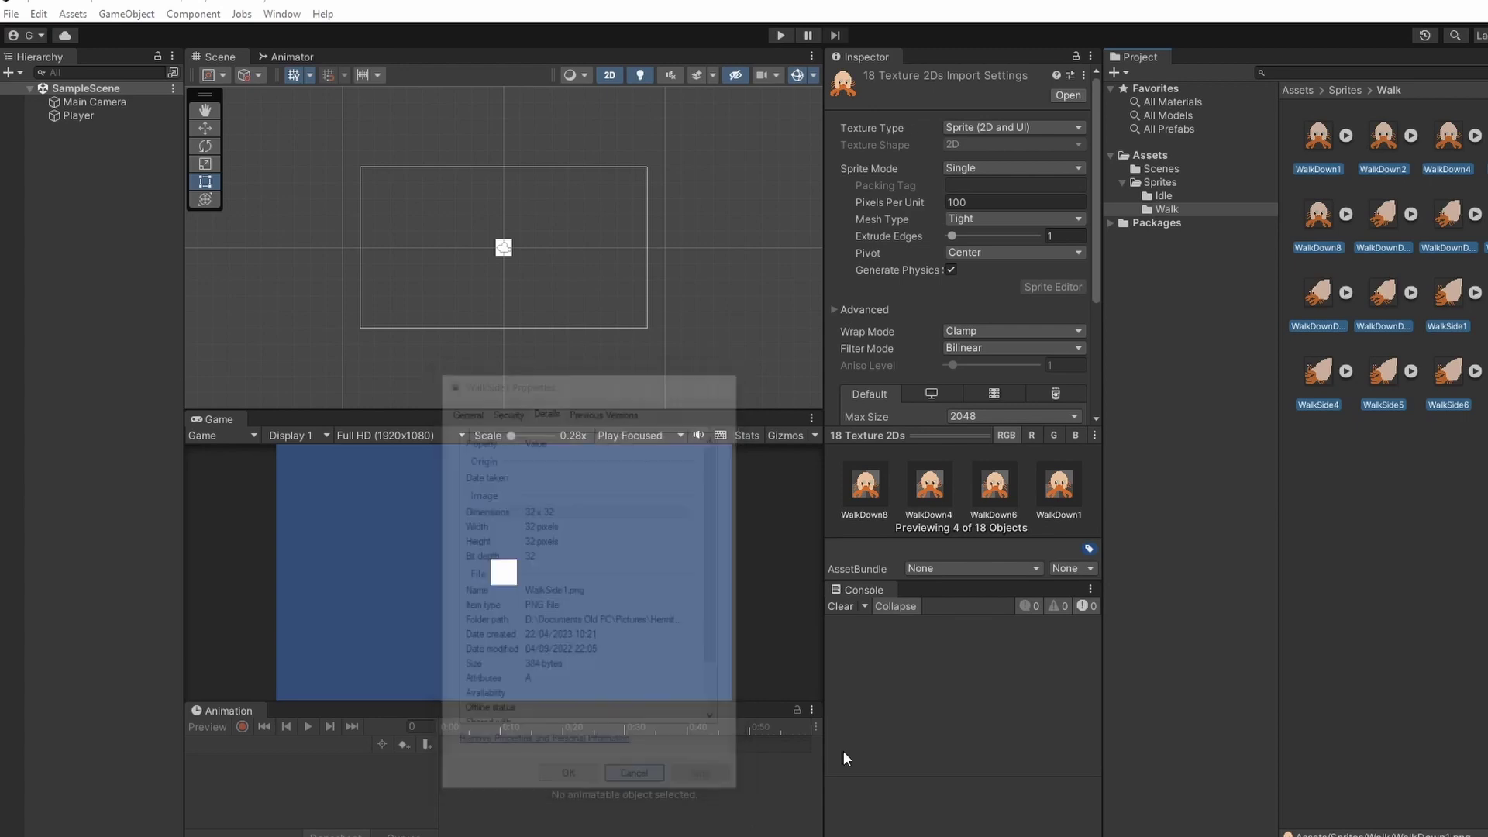
click(1010, 203)
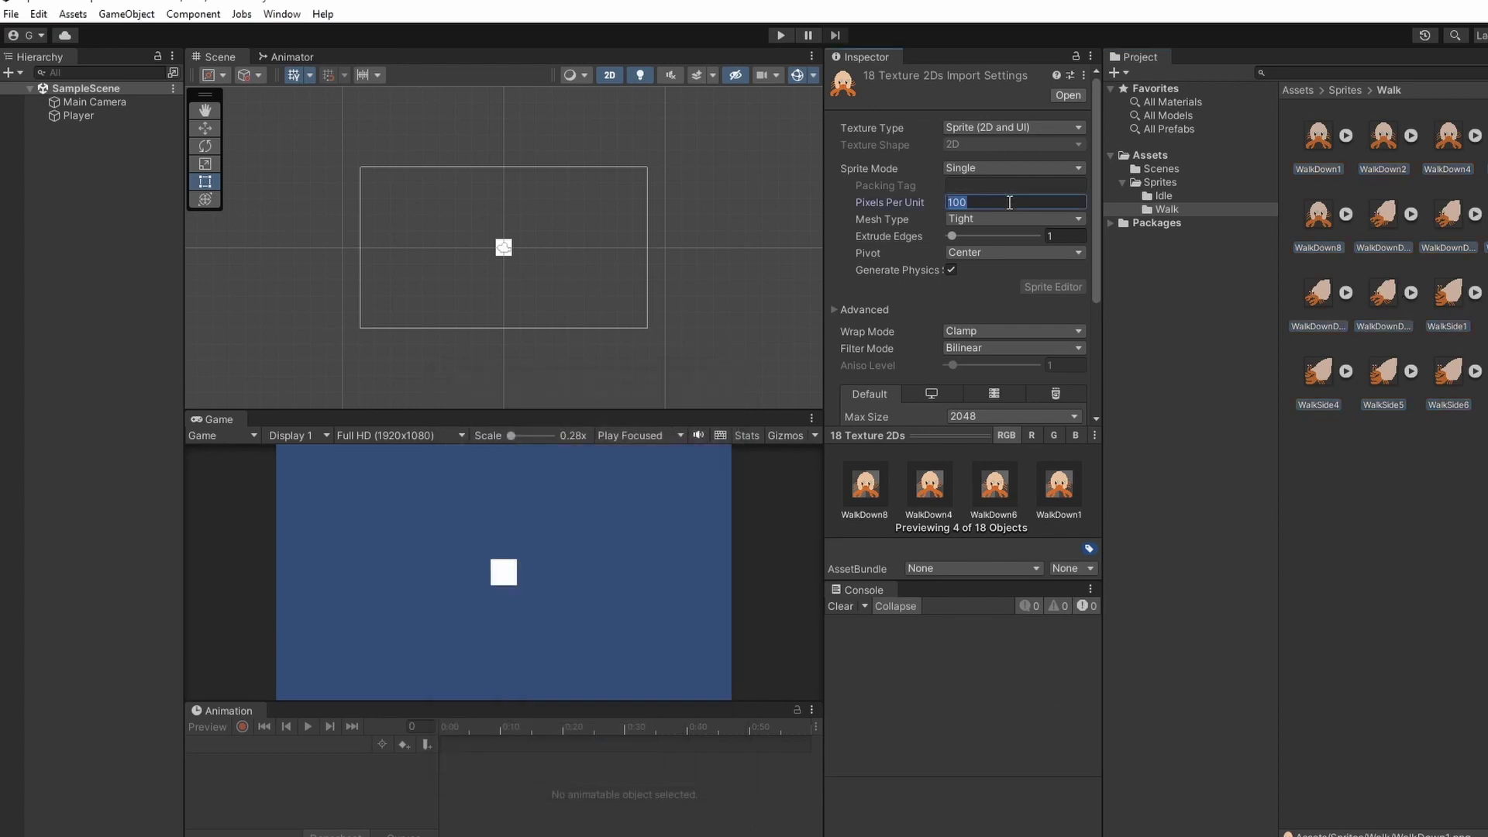
key(Return)
Step: Set the Walk sprites' Filter Mode to Point (no filter) and Compression to None, and apply the import settings
scroll(935, 262, down, 2)
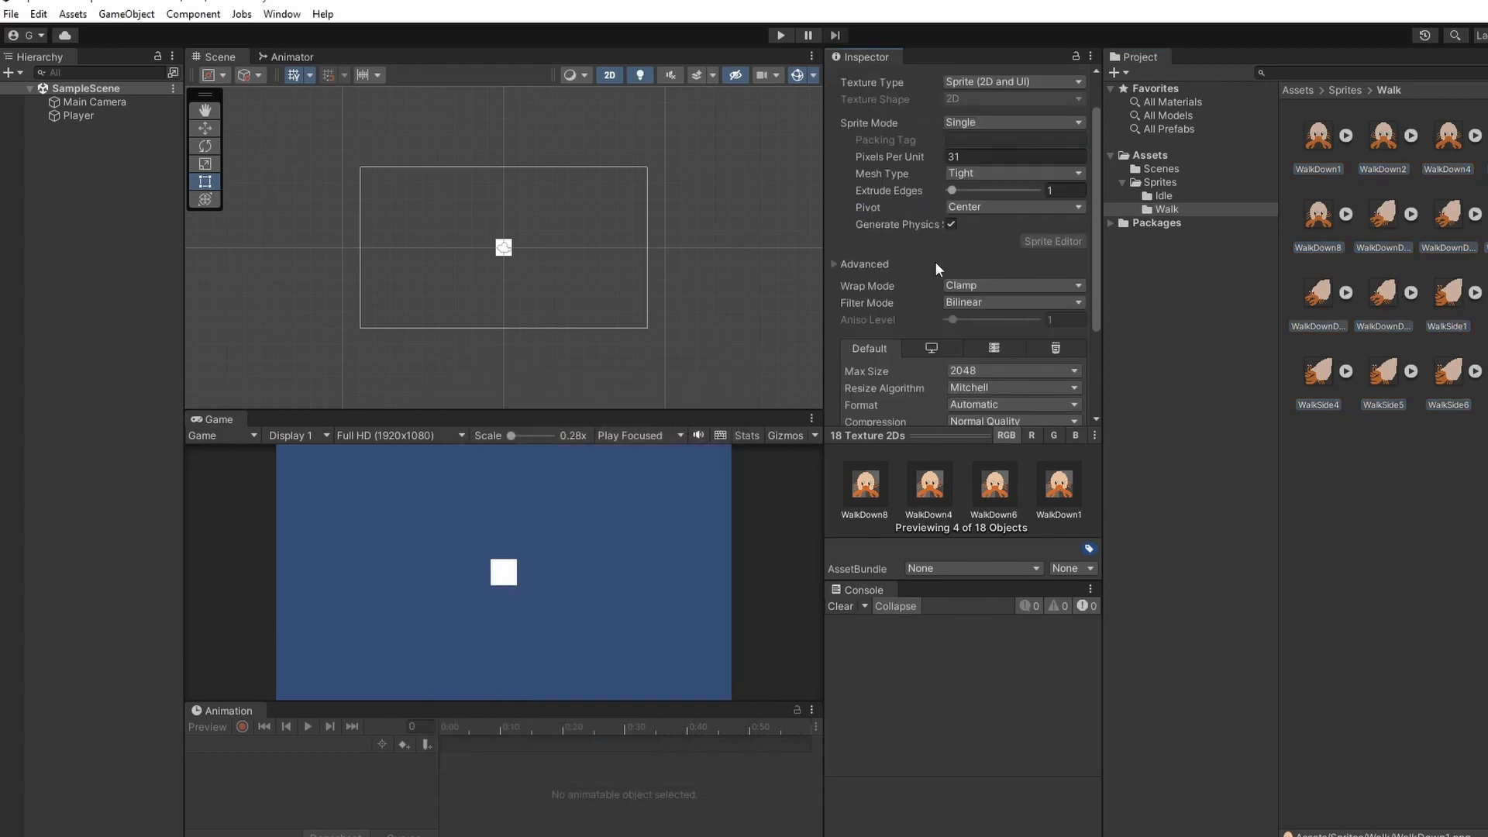
click(986, 310)
click(1000, 293)
scroll(1012, 352, down, 2)
click(1012, 376)
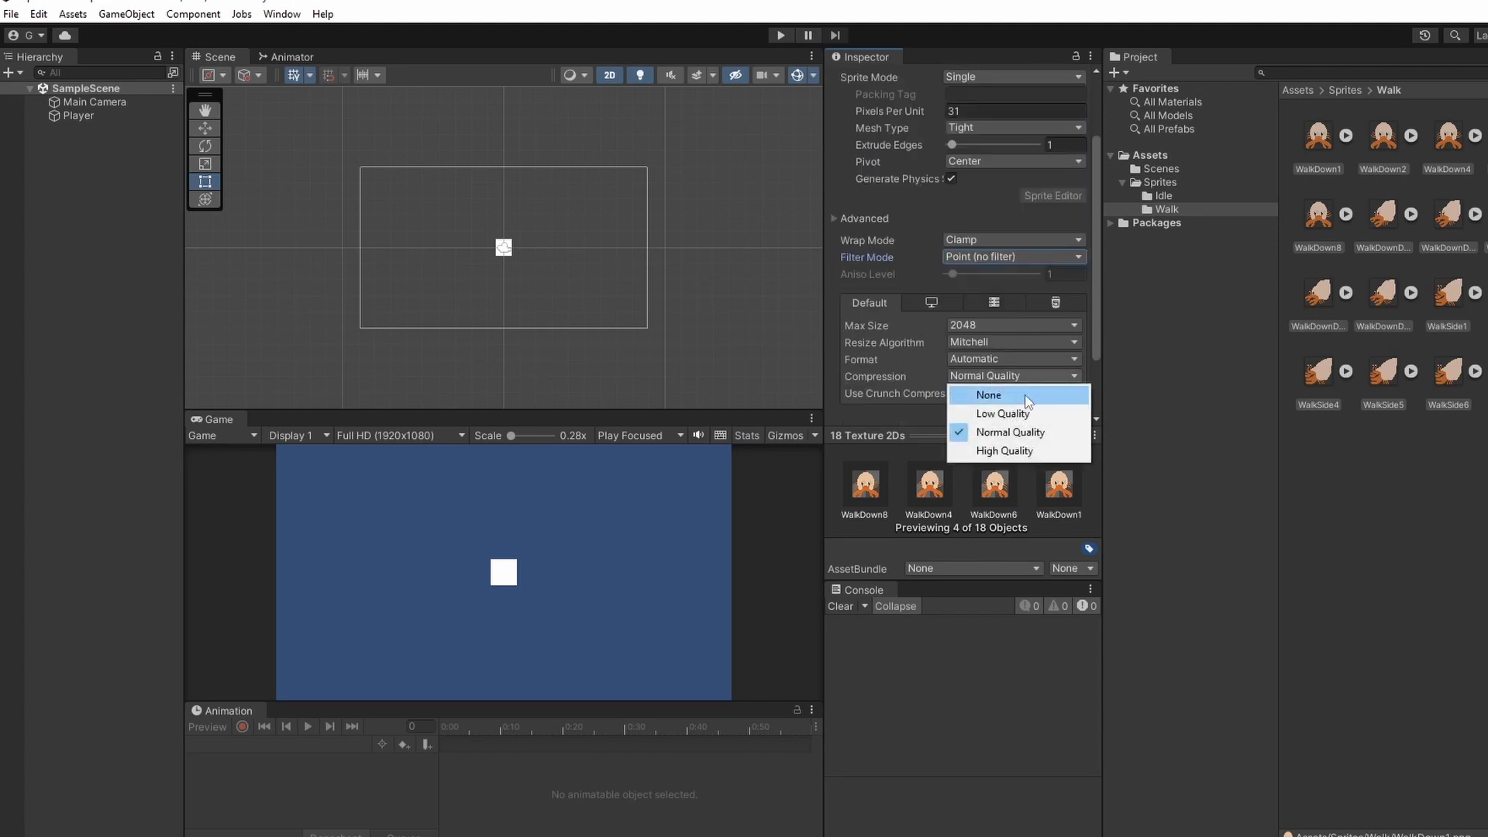
click(1007, 392)
scroll(1060, 379, down, 2)
click(1067, 361)
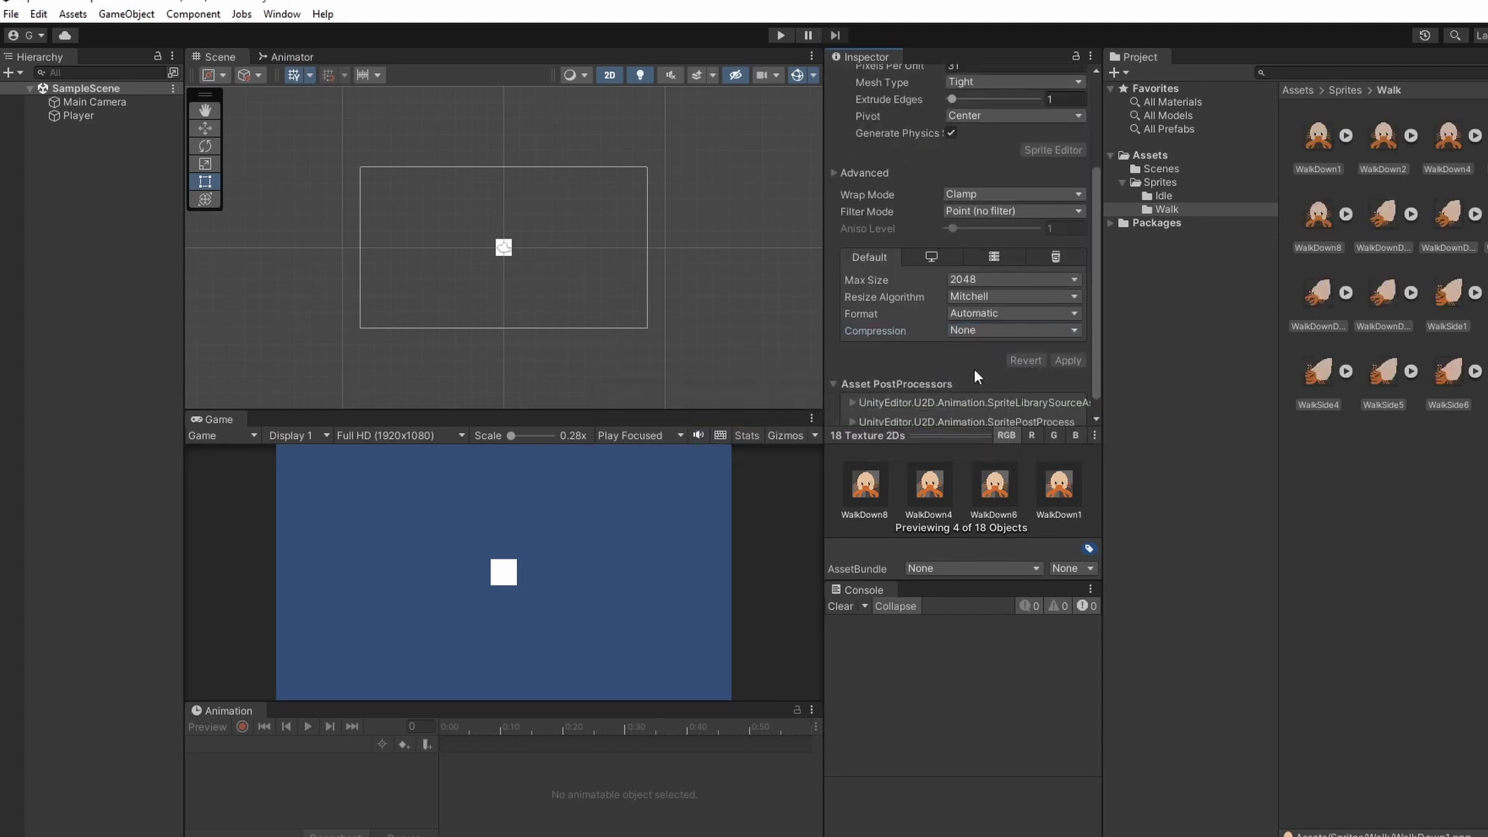
Step: Set all the Idle sprites to 31 Pixels Per Unit, Point (no filter) filtering and no compression
click(1162, 195)
click(990, 201)
click(1015, 348)
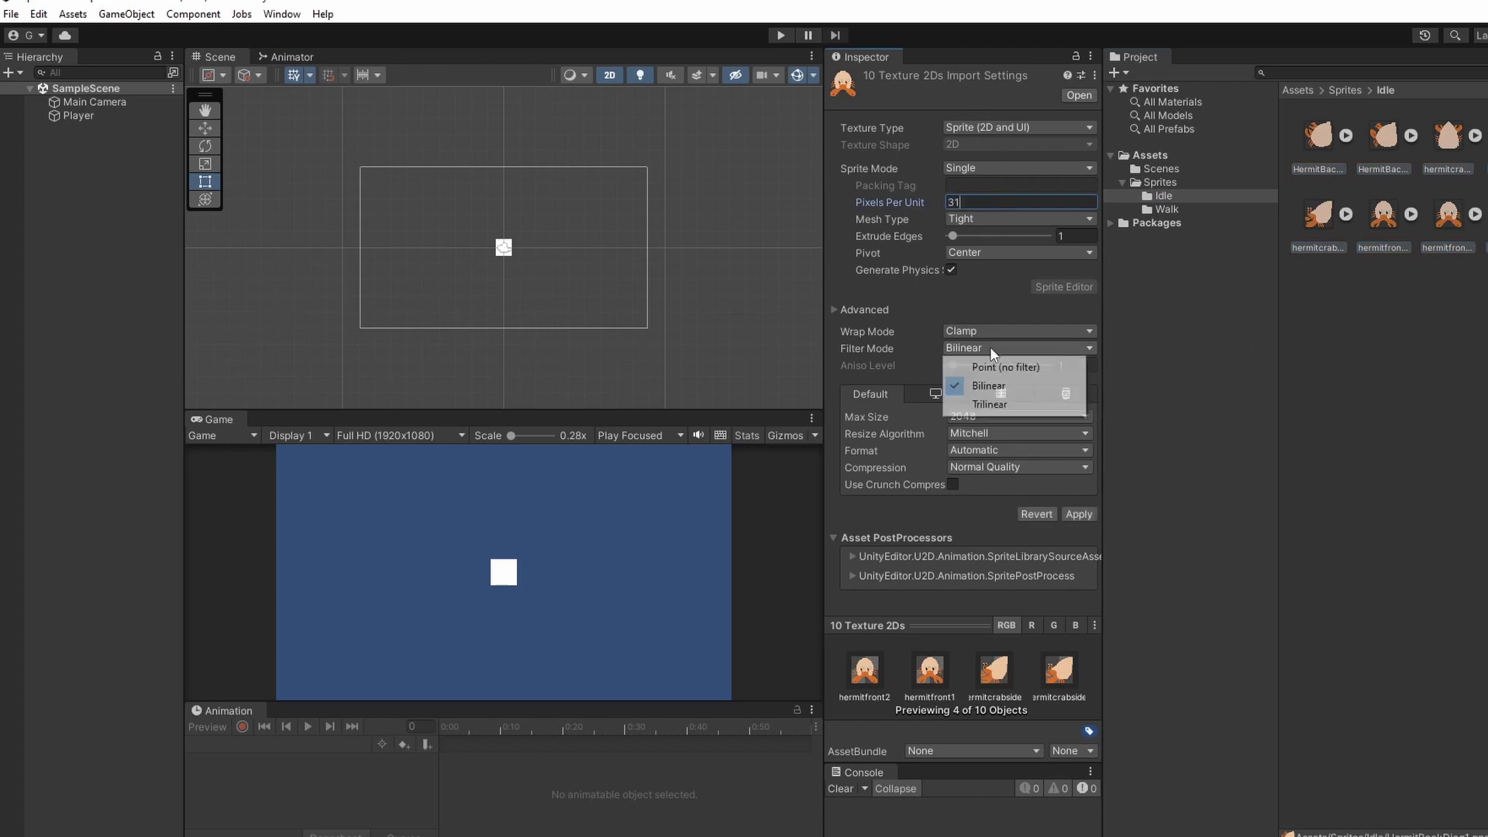
click(1000, 360)
click(1015, 467)
click(1023, 486)
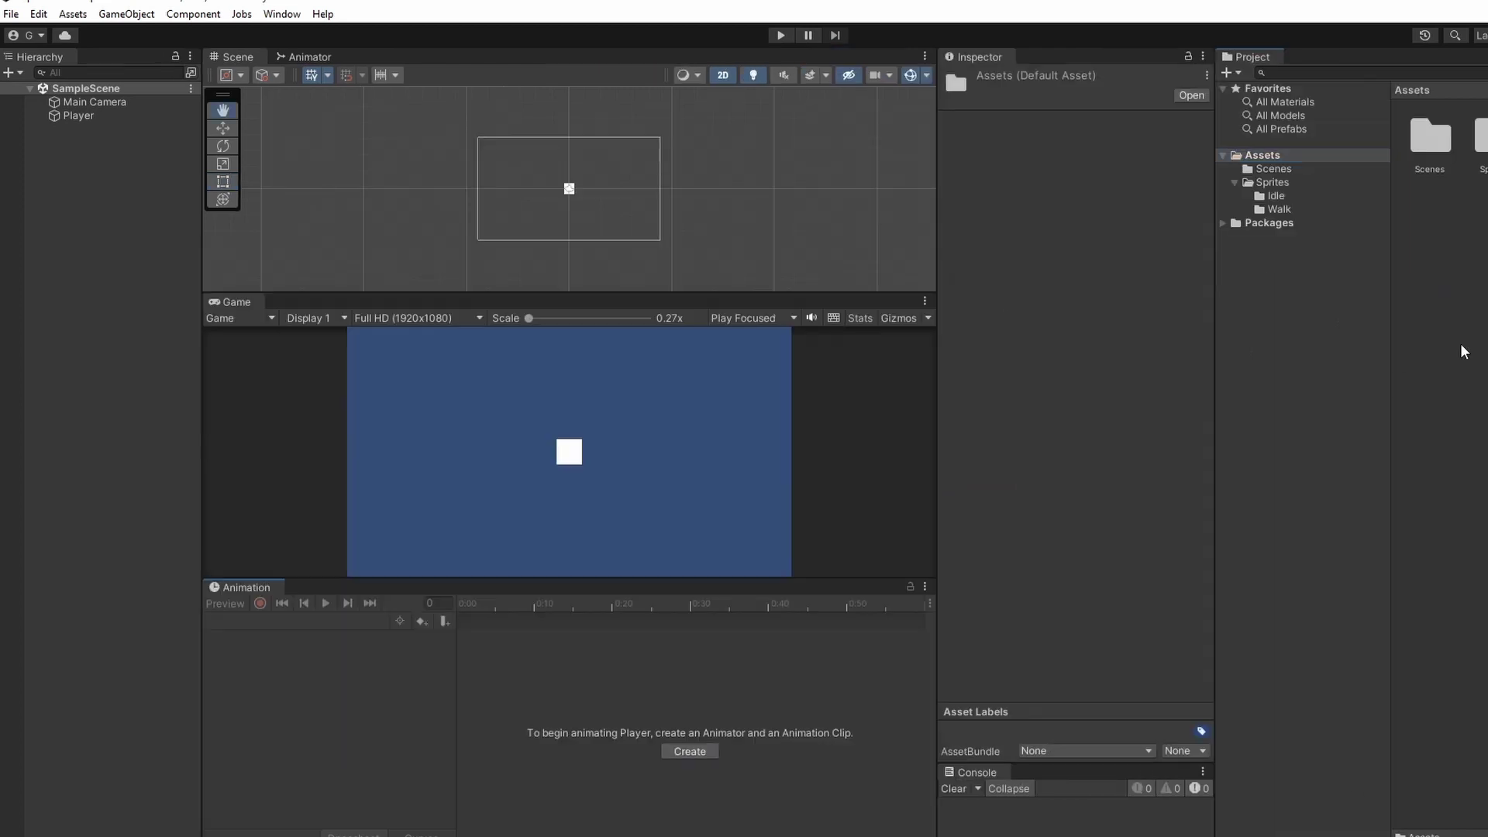
Step: Create a folder named Animations in the Assets folder
right_click(1464, 351)
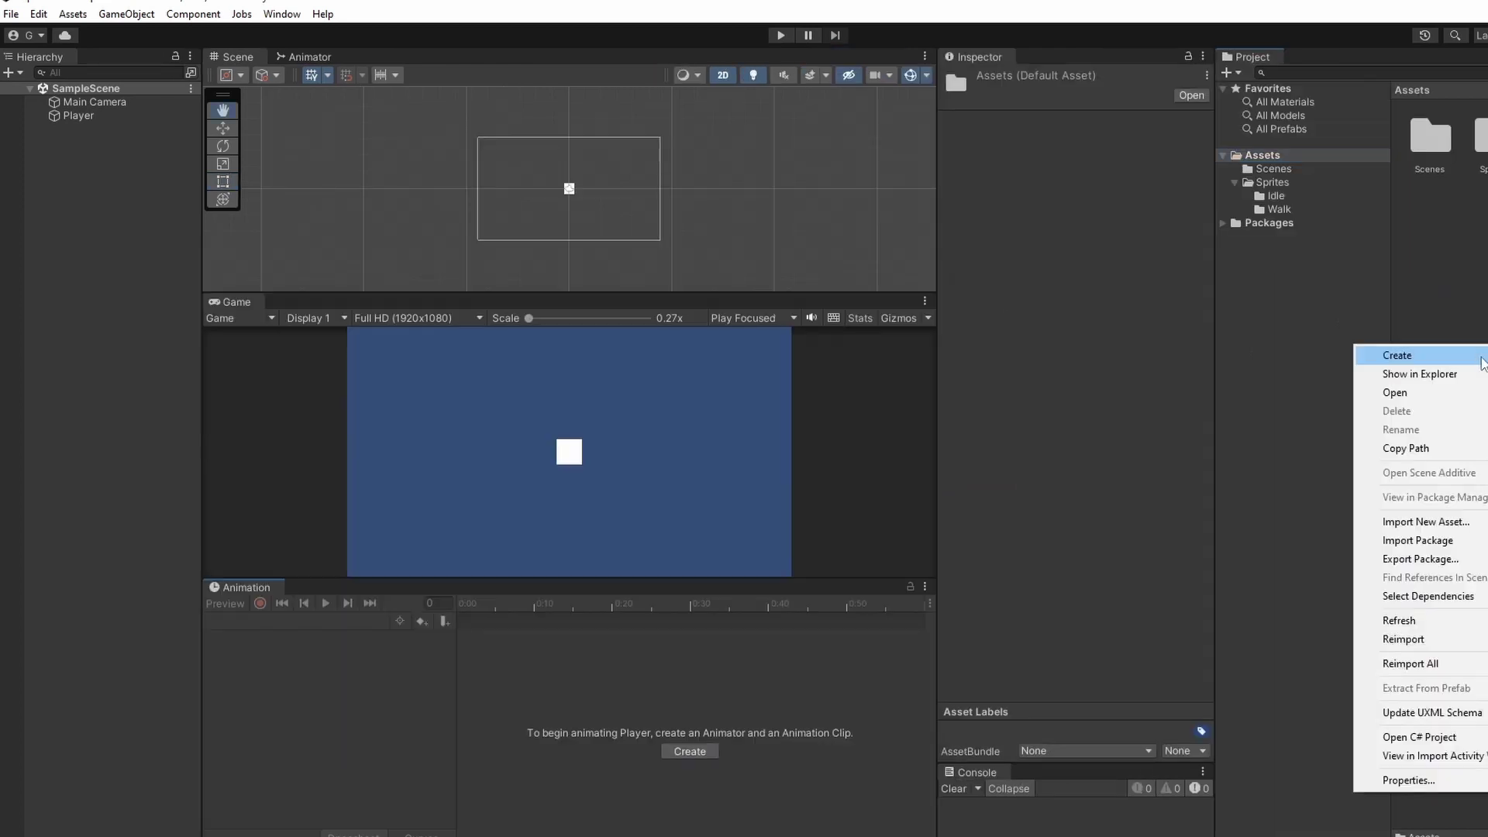
mouse_move(1457, 350)
click(1209, 115)
text(Animations)
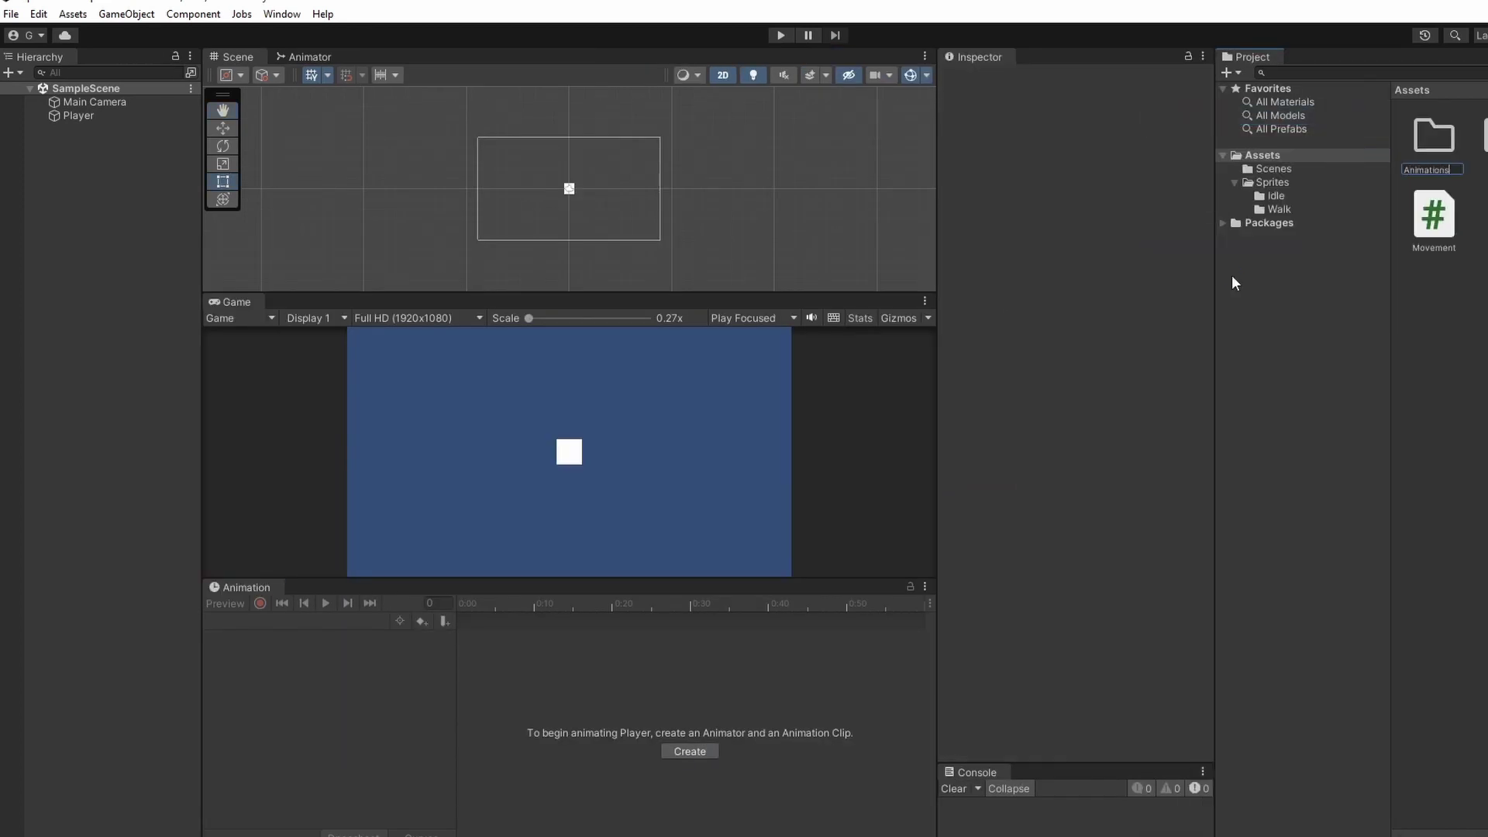
key(Return)
Step: Open the Animations folder and create a subfolder named Idle in it
double_click(1443, 146)
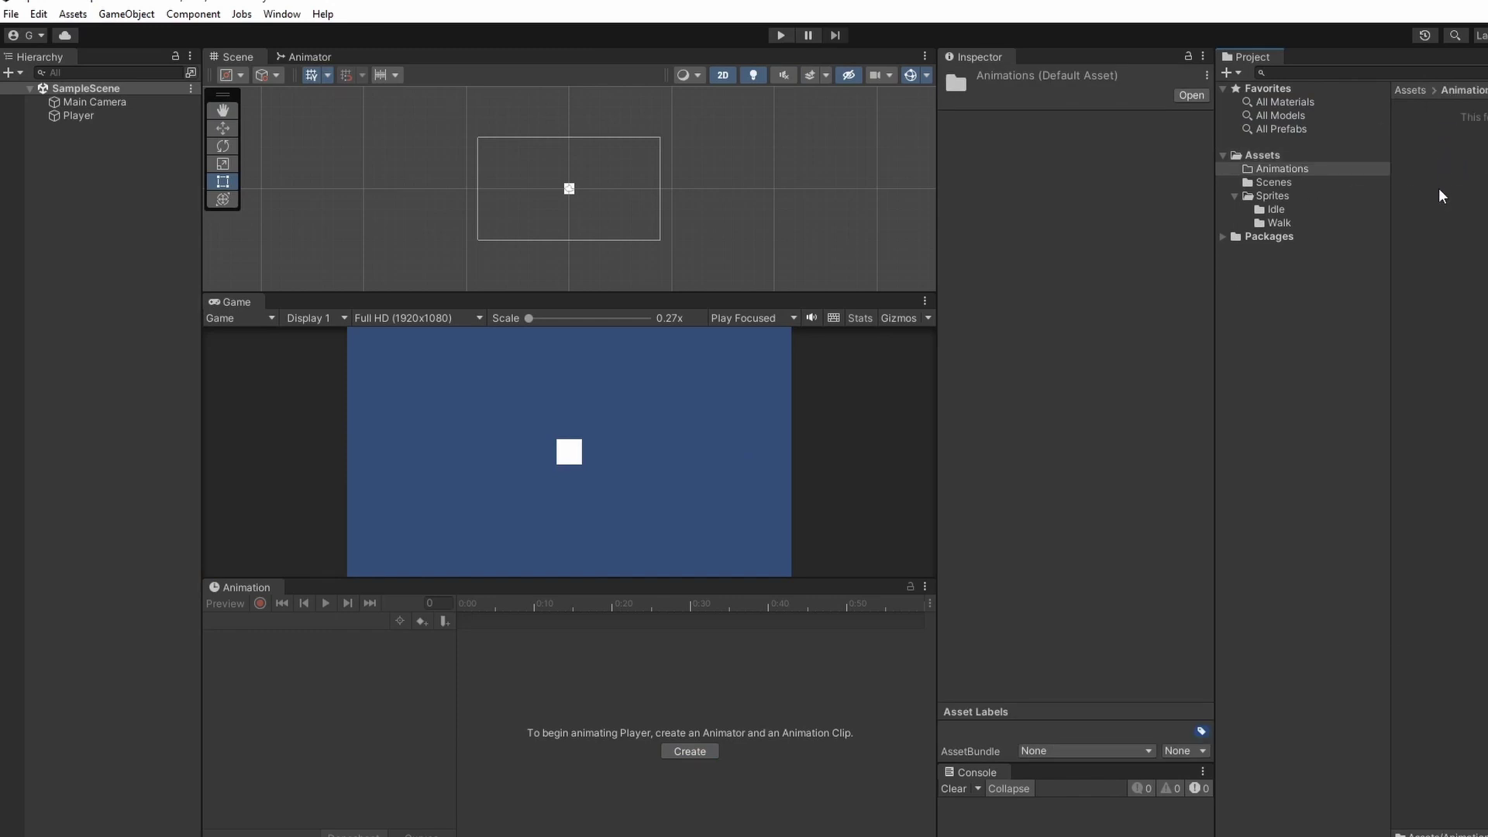
right_click(1439, 187)
mouse_move(1457, 198)
click(1186, 115)
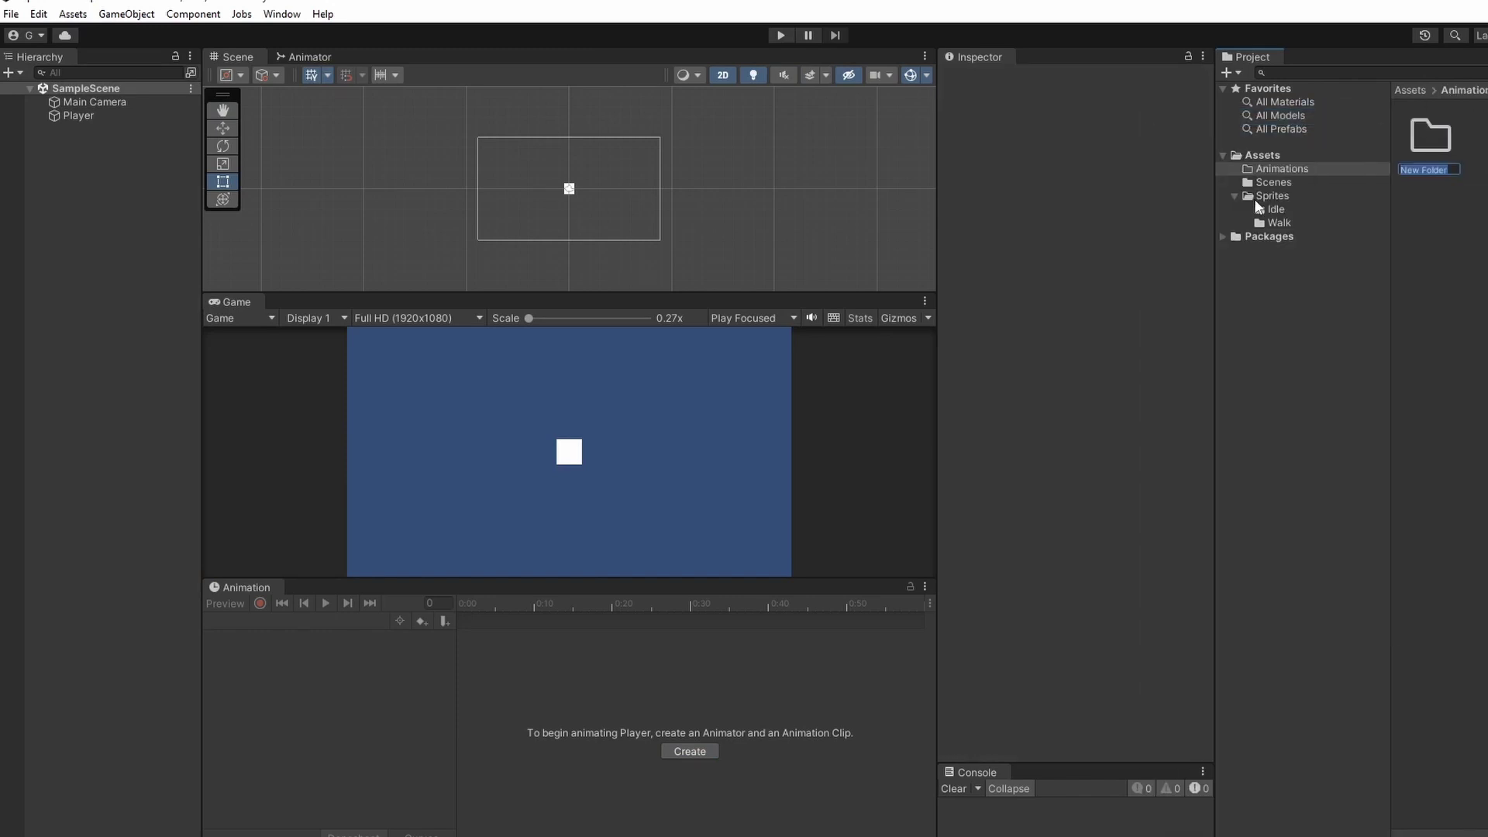
key(Return)
Step: Create a second subfolder named Walk in the Animations folder
right_click(1465, 280)
mouse_move(1470, 299)
click(1263, 116)
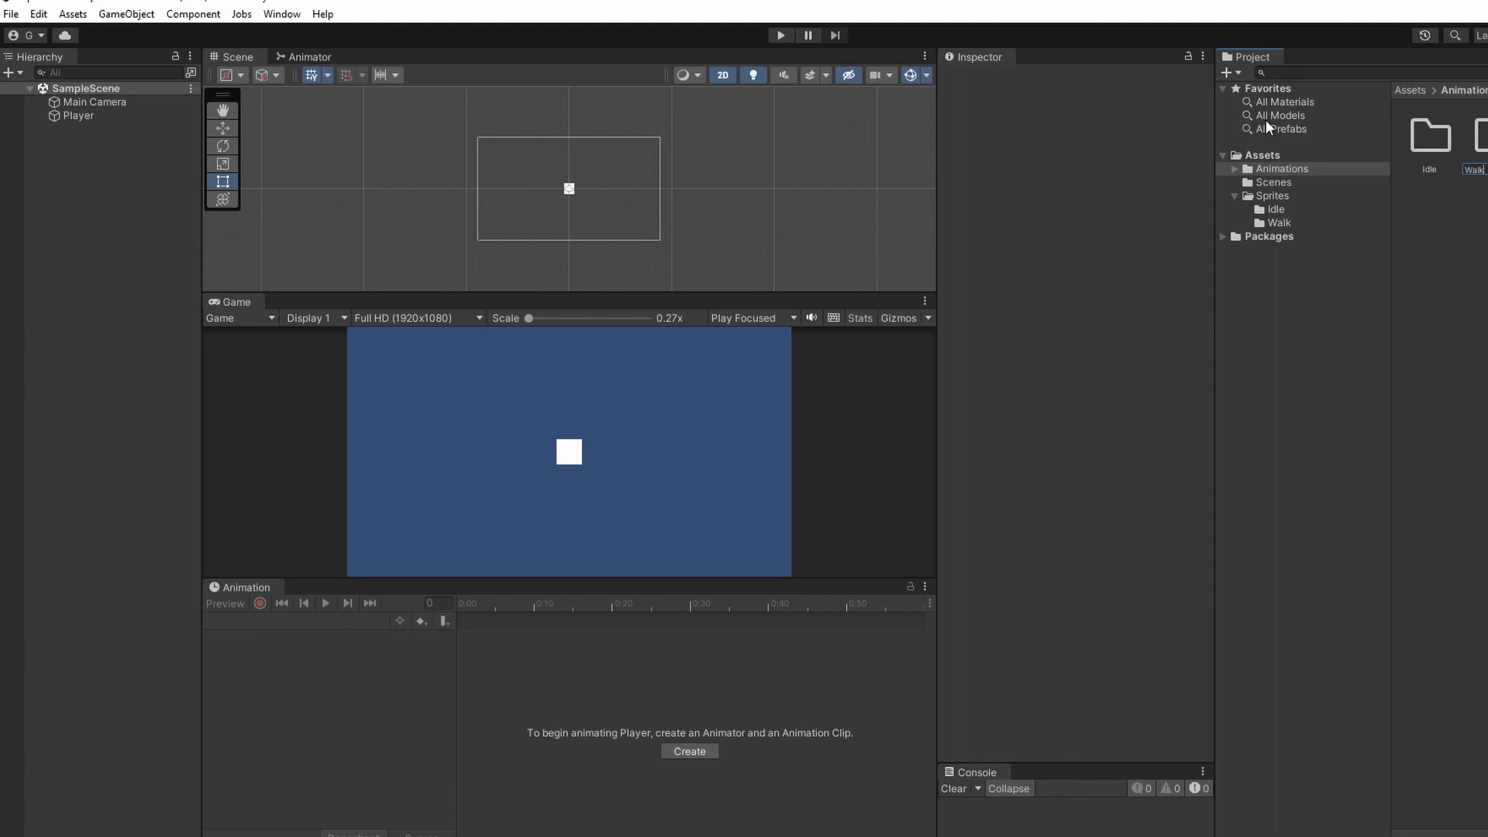
text(Walk)
key(Return)
Step: Create an animation clip named DownIdle for the Player object in the Animations/Idle folder
double_click(1443, 155)
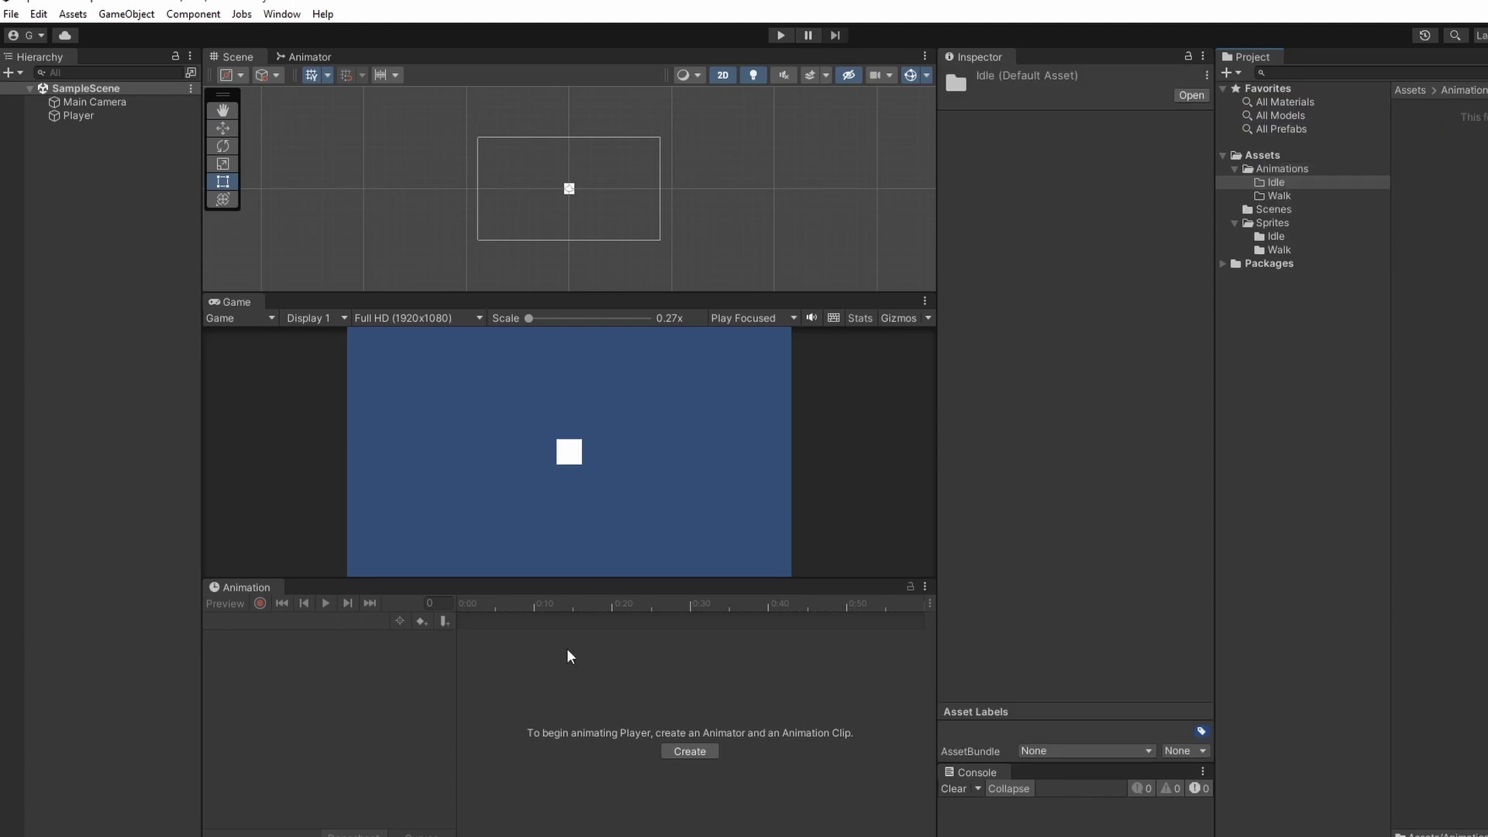
click(117, 115)
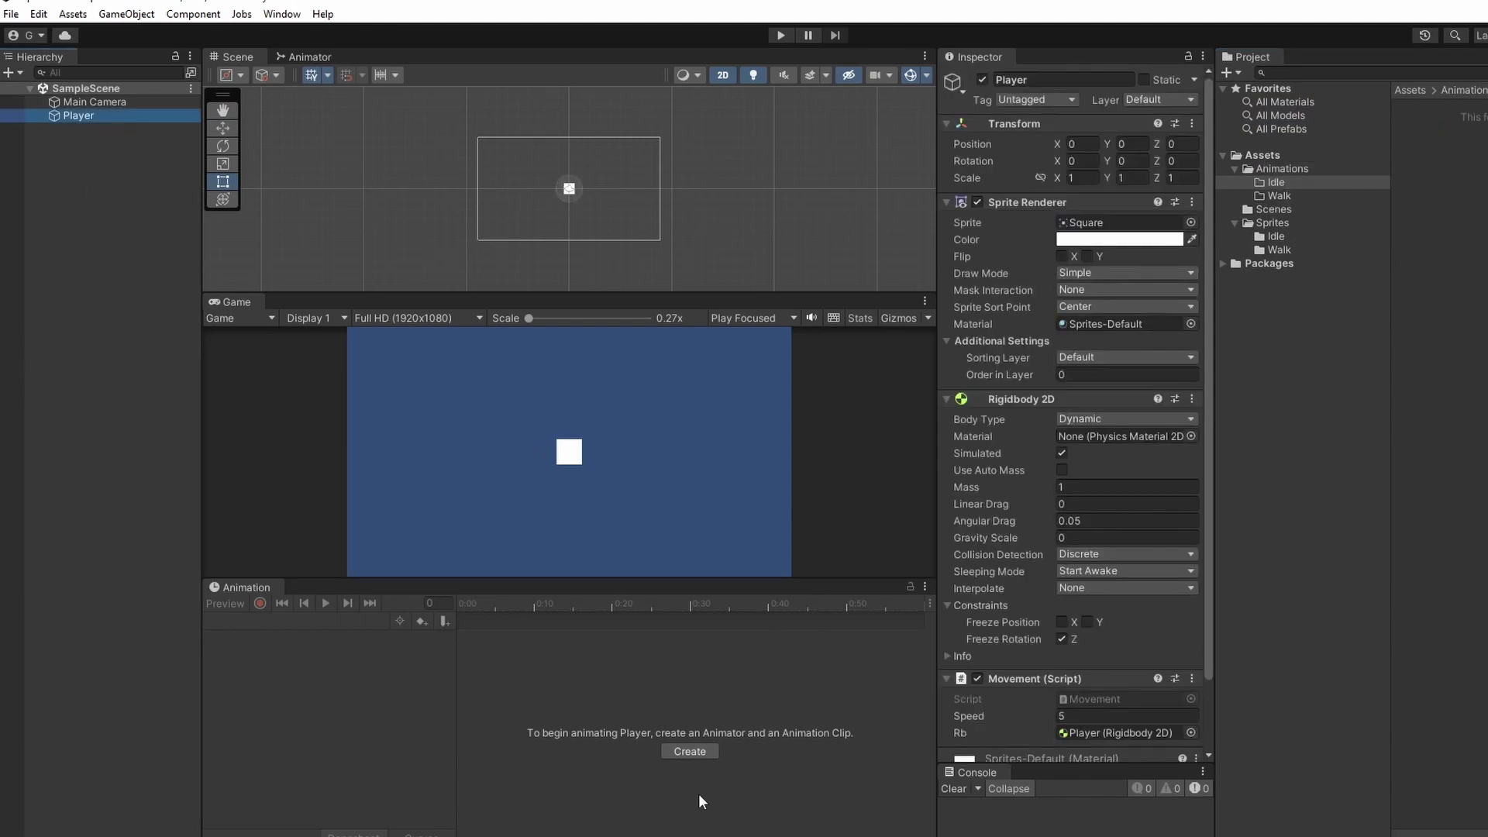
click(690, 751)
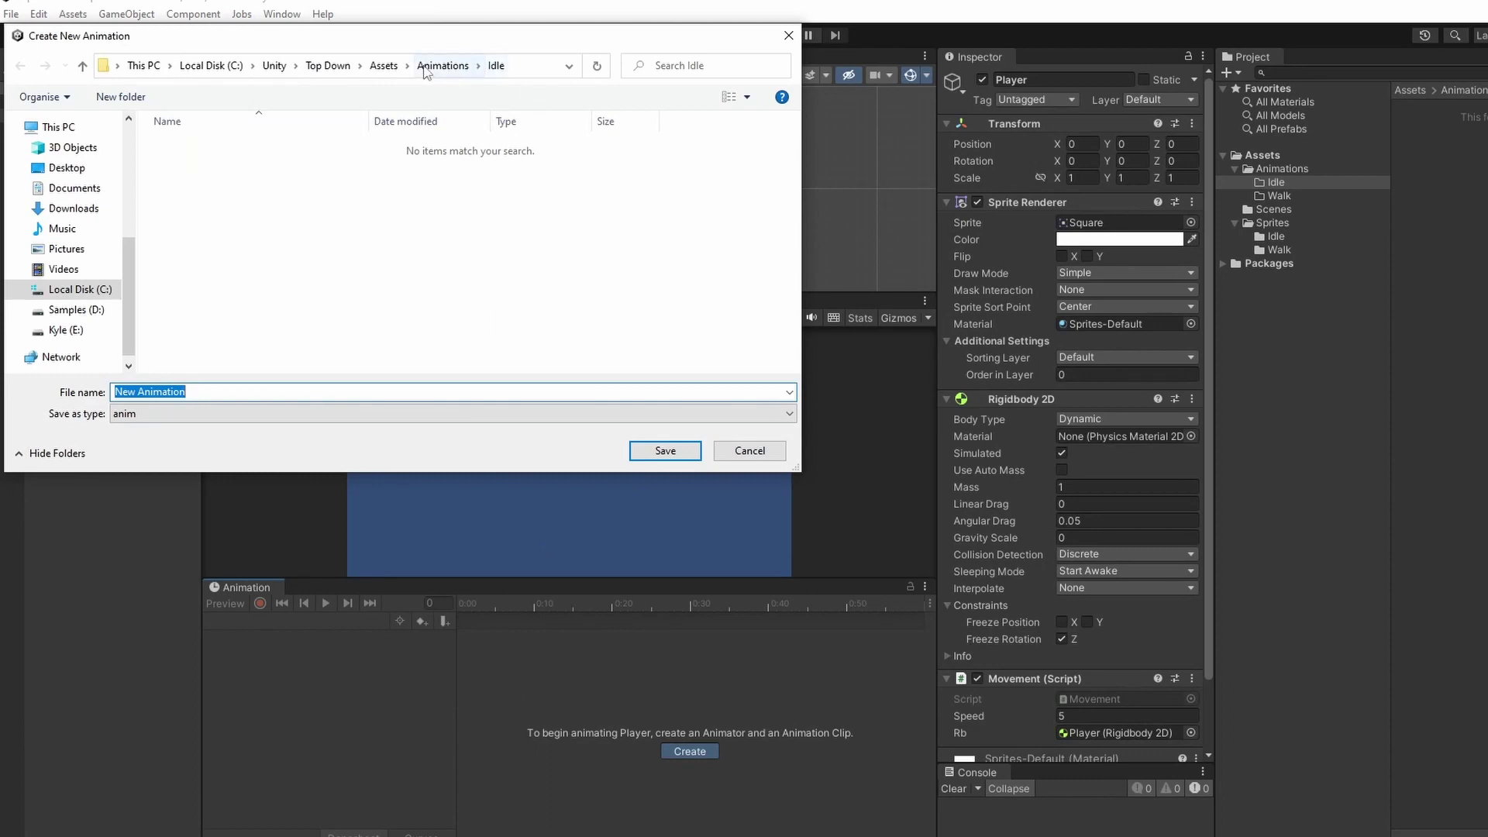
text(DownIdle)
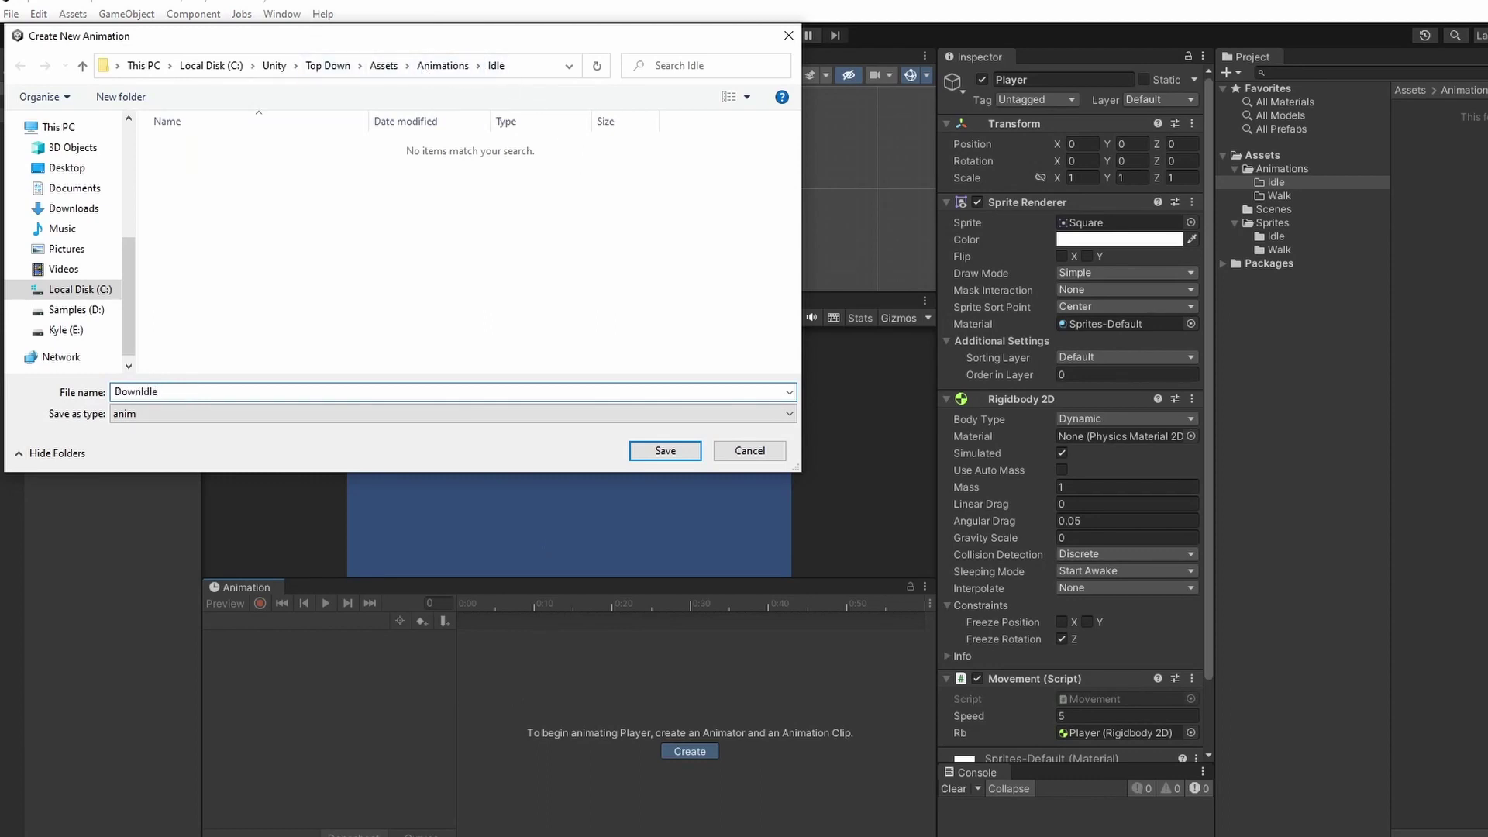
key(Return)
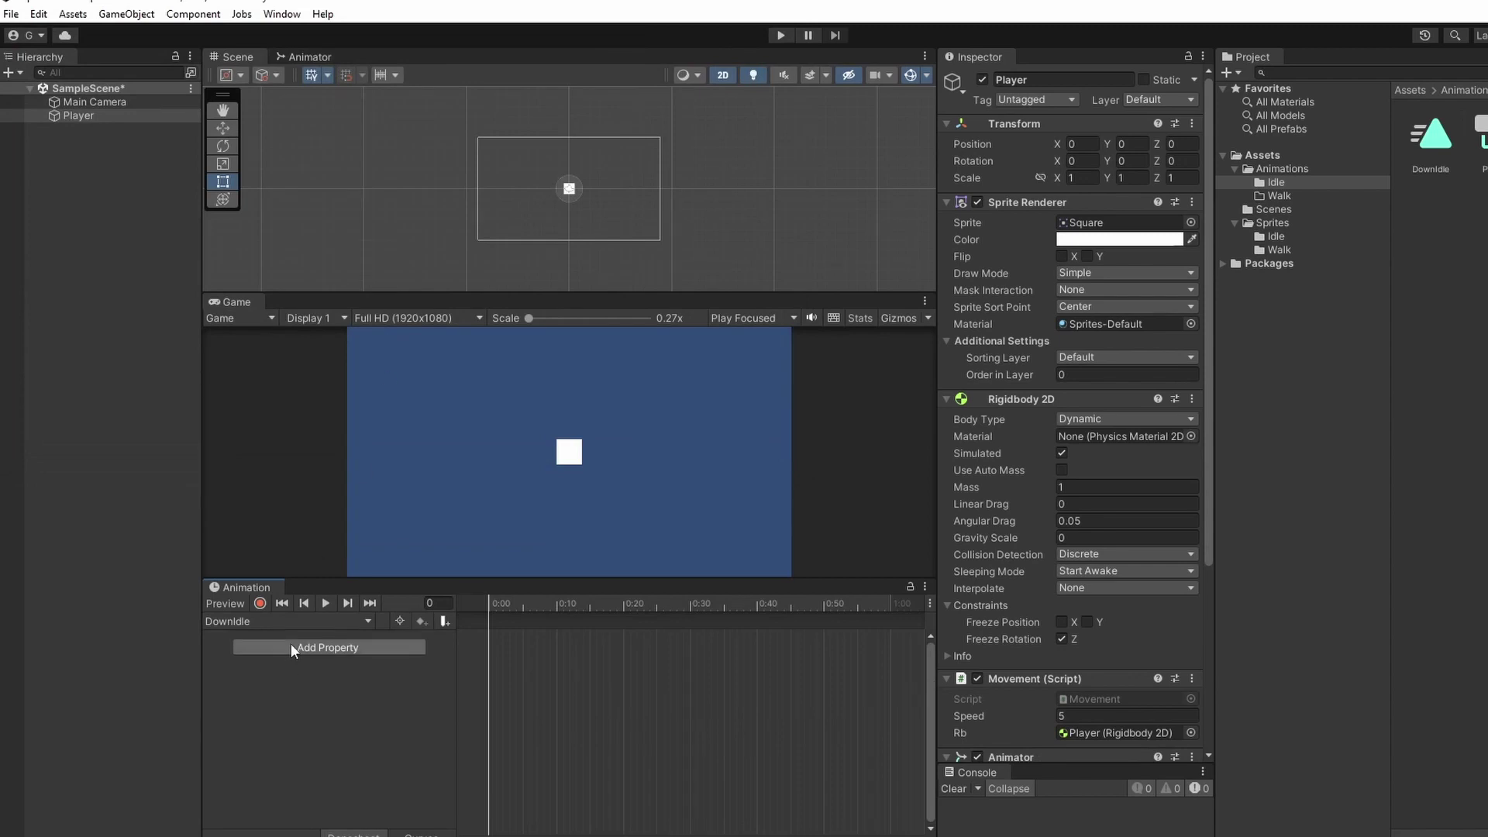
Step: Add the hermitfront1 and hermitfront2 idle sprites as keyframes to the DownIdle clip
click(1275, 237)
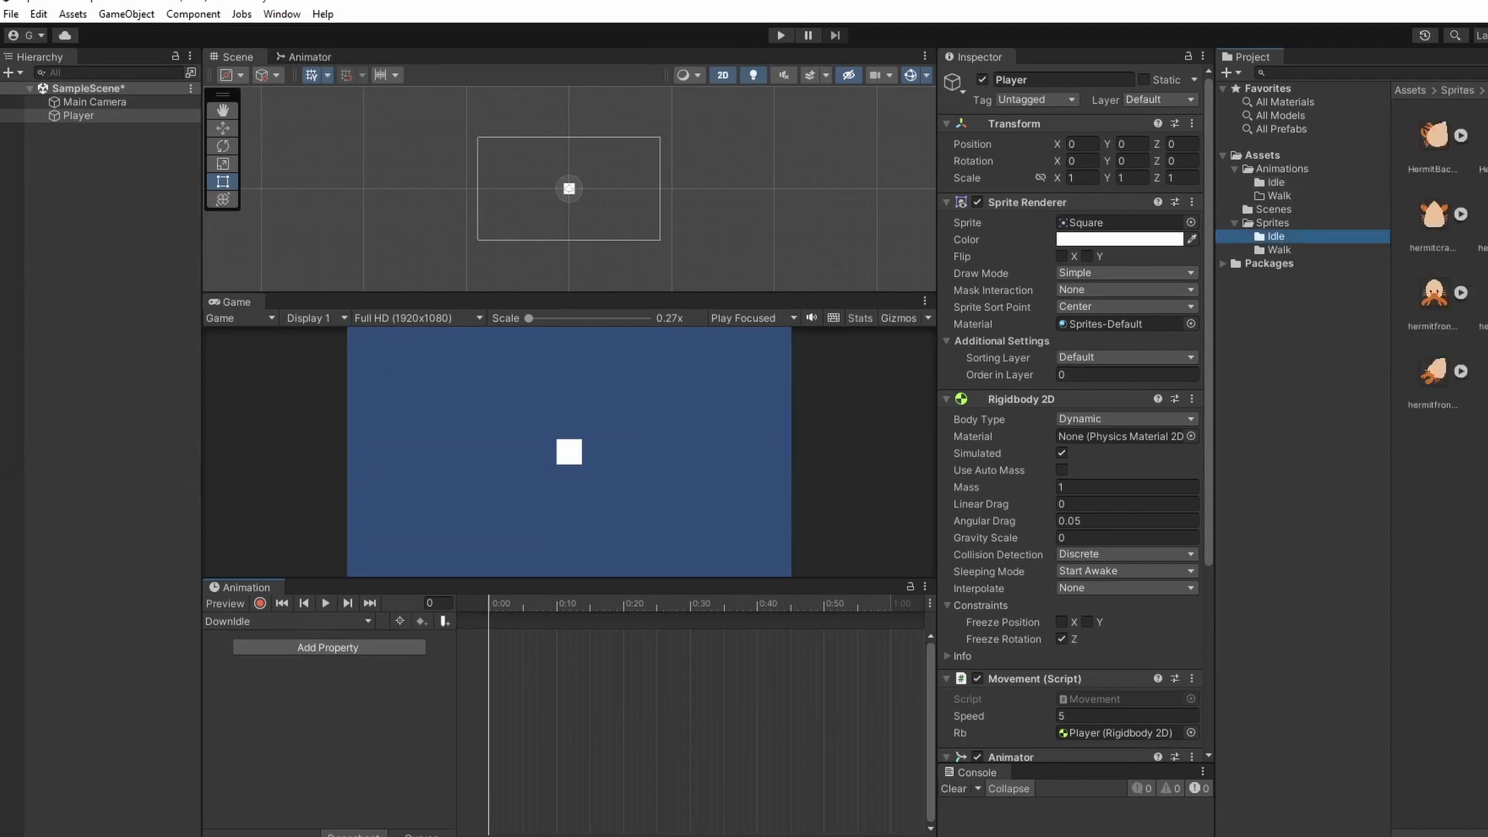
click(1435, 299)
ctrl+click(1483, 302)
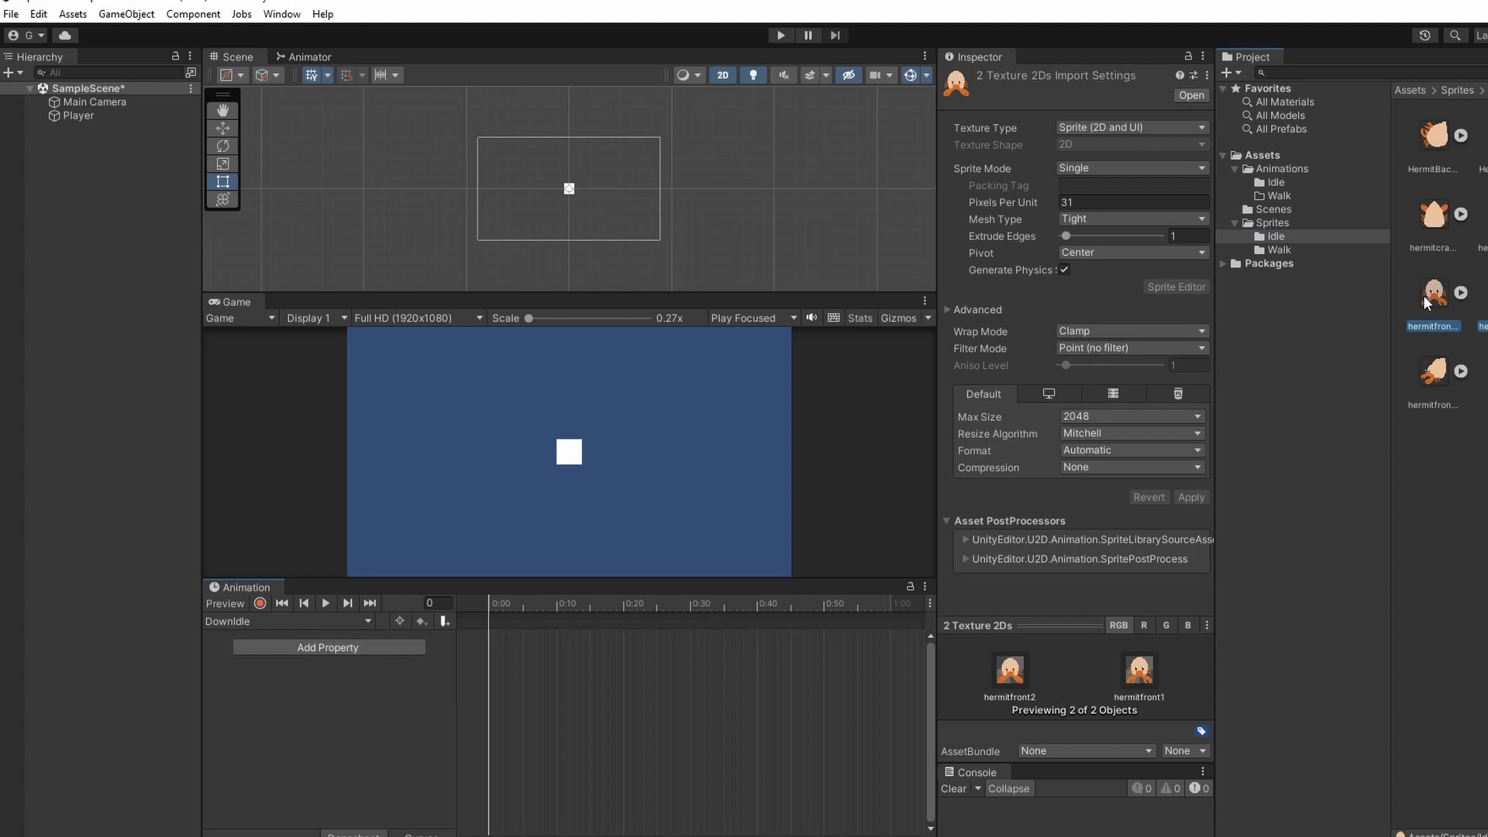
drag(1426, 299, 635, 625)
drag(493, 655, 492, 655)
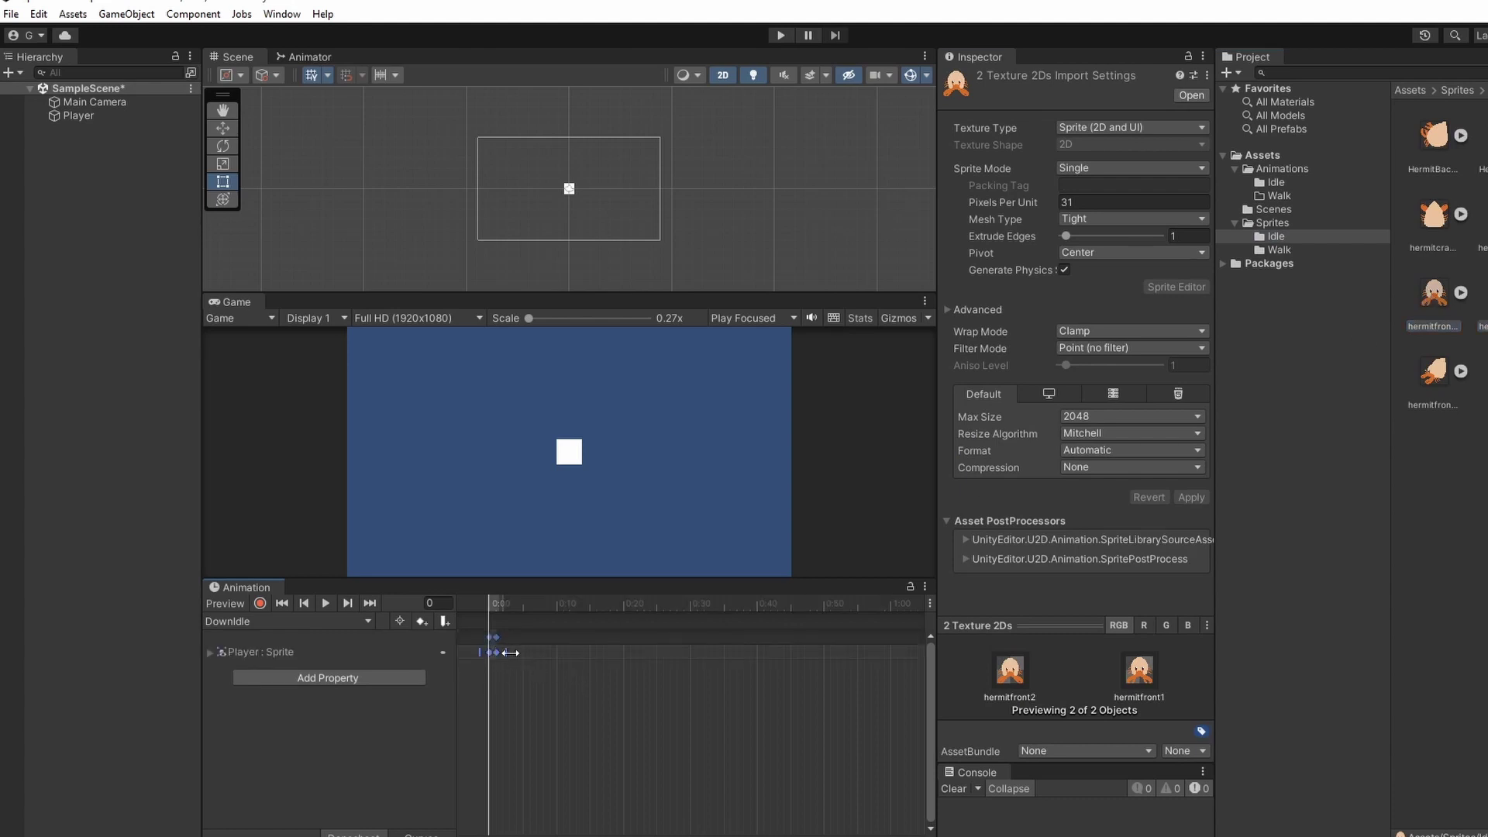
Step: Preview the DownIdle clip and stretch its keyframes so the second one falls at 0:40, enlarging the game view to 1x
click(325, 602)
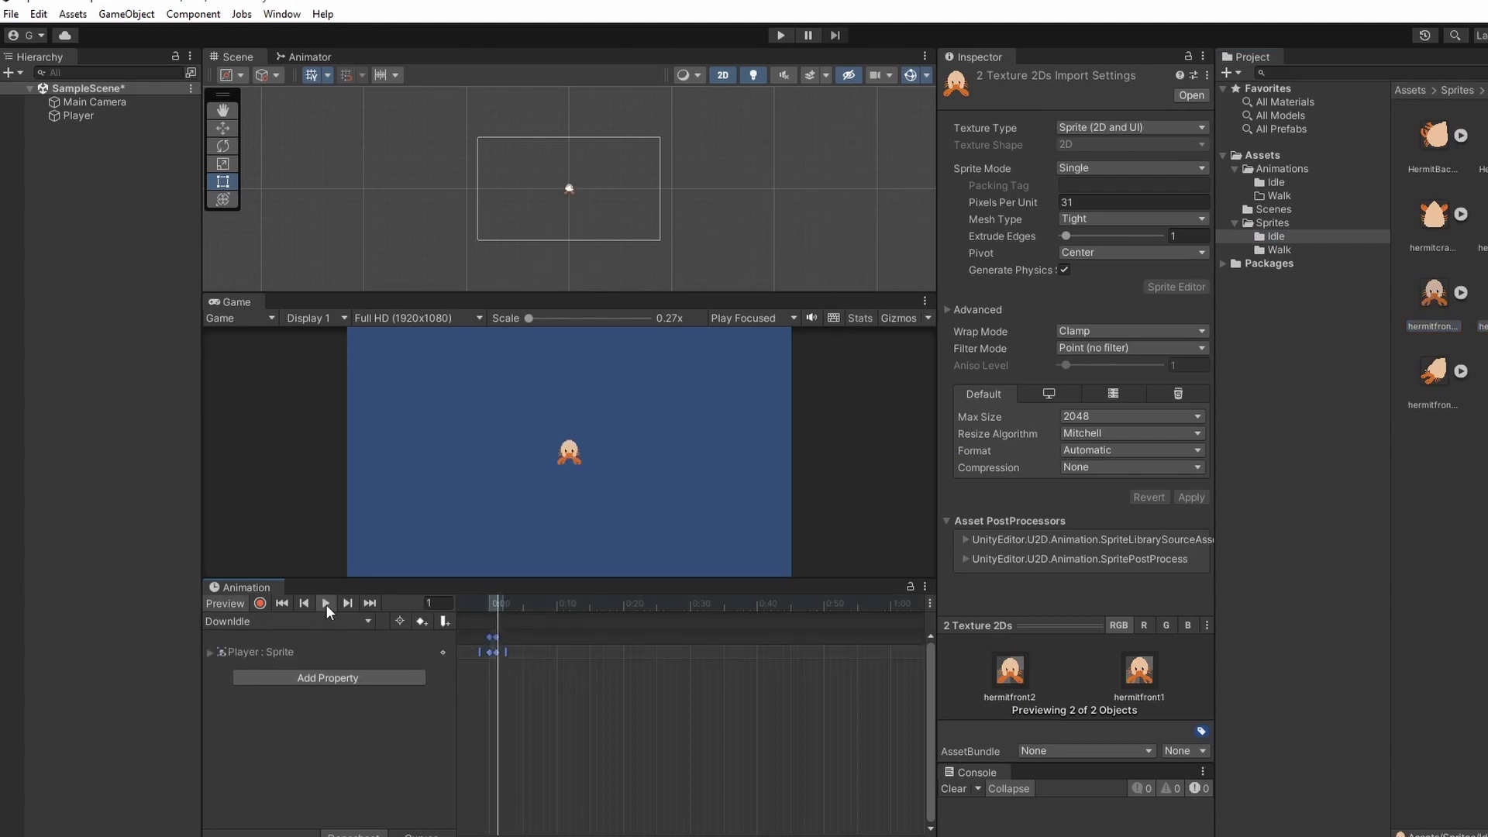
drag(504, 653, 764, 659)
scroll(565, 466, up, 5)
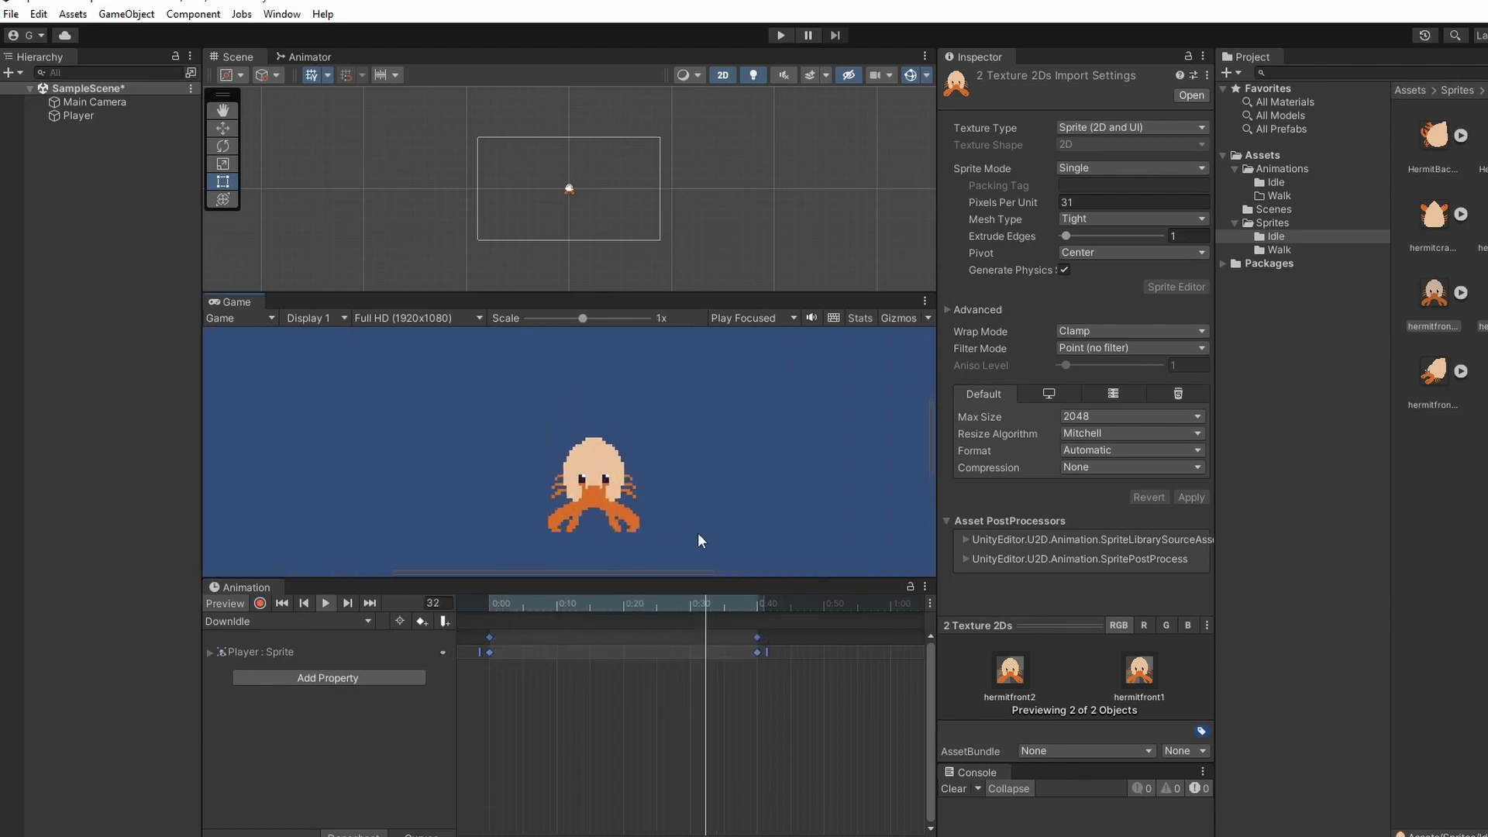
scroll(698, 496, up, 2)
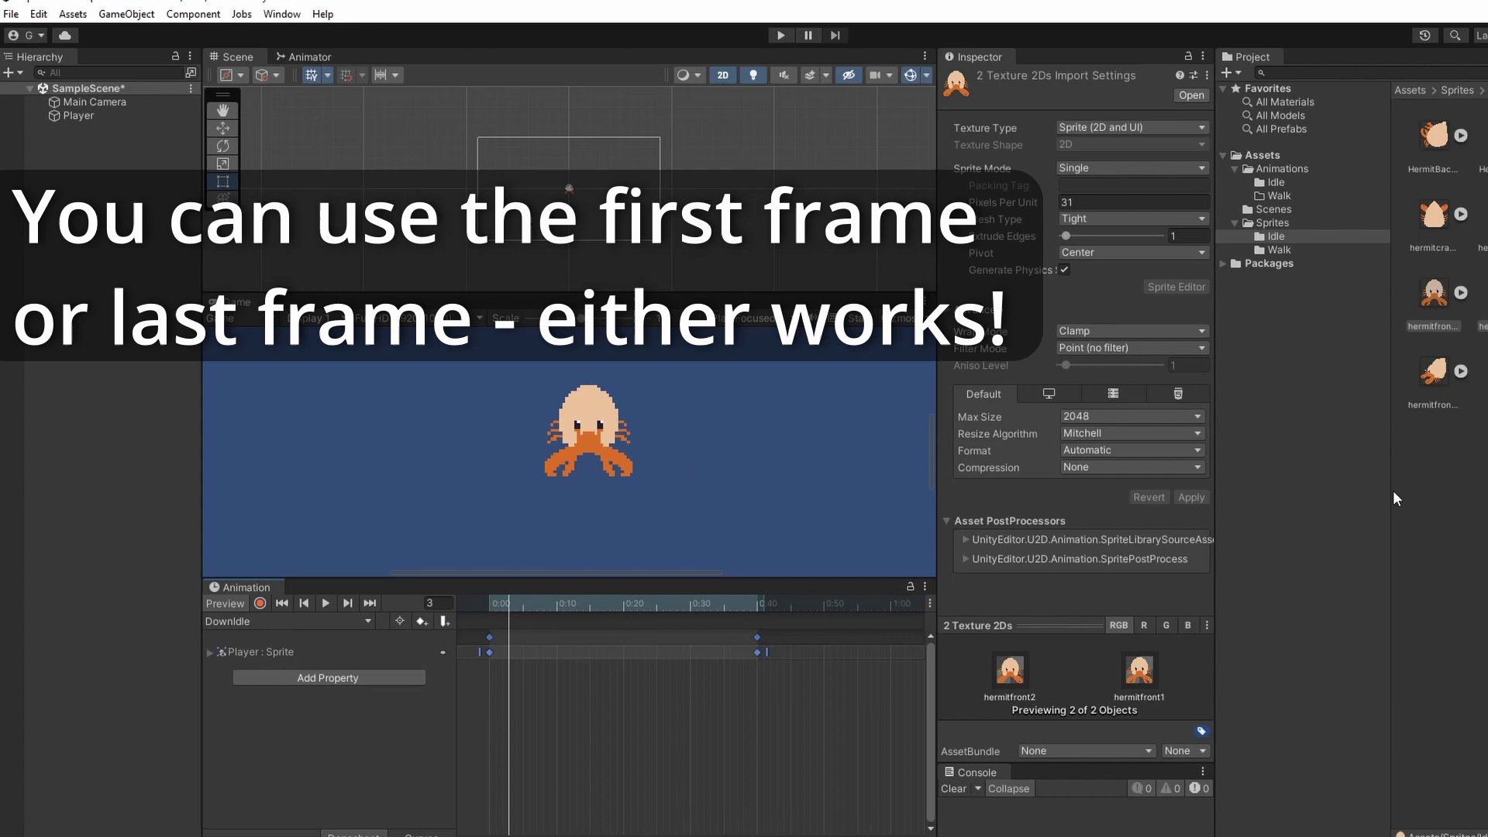
Step: Add hermitfront1 as the closing DownIdle keyframe, space the three keys at 0:00, 0:30 and 1:00, and preview the clip
click(1434, 293)
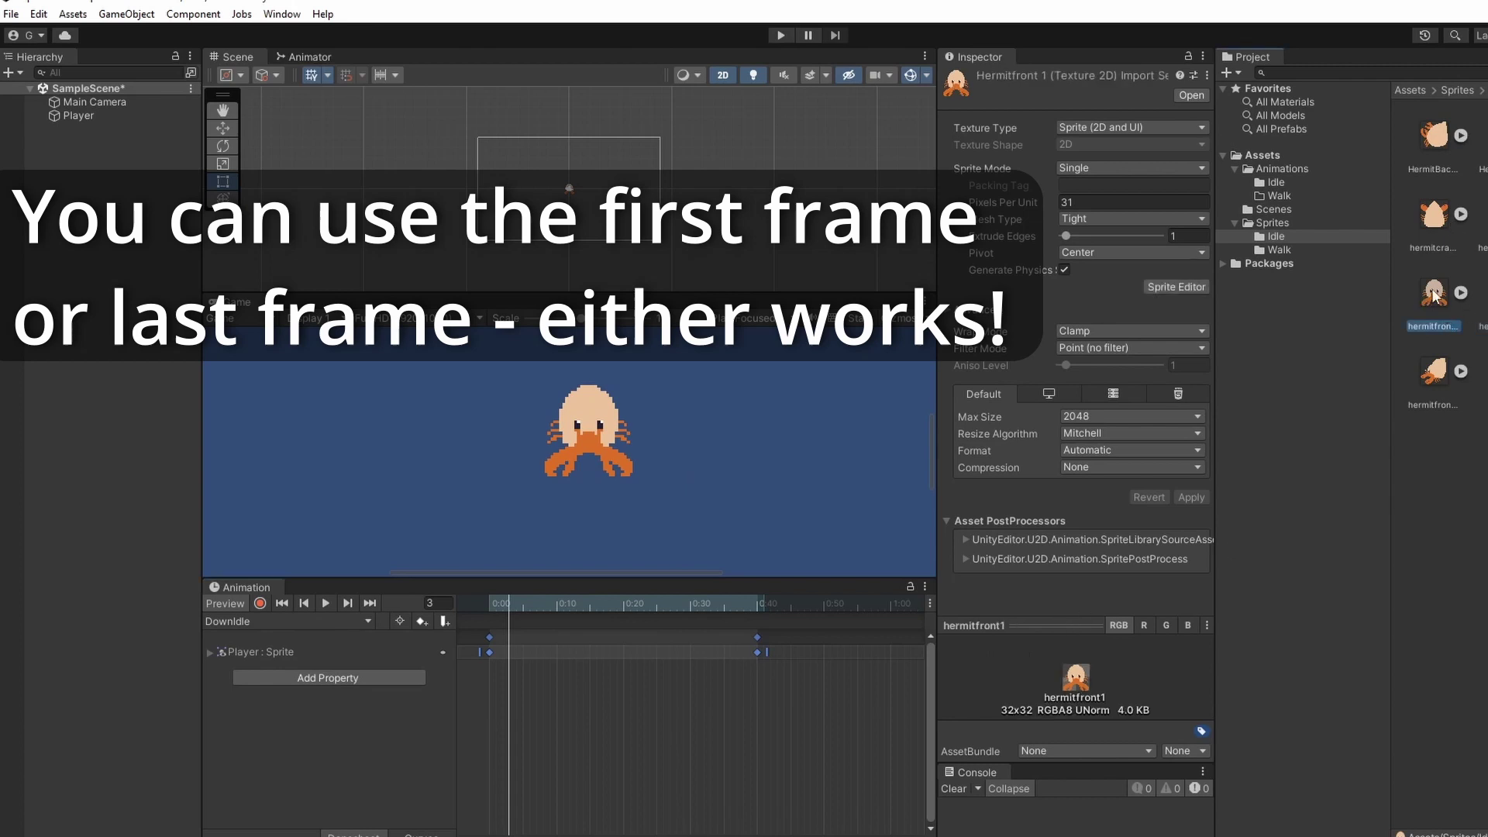
drag(1433, 293, 905, 664)
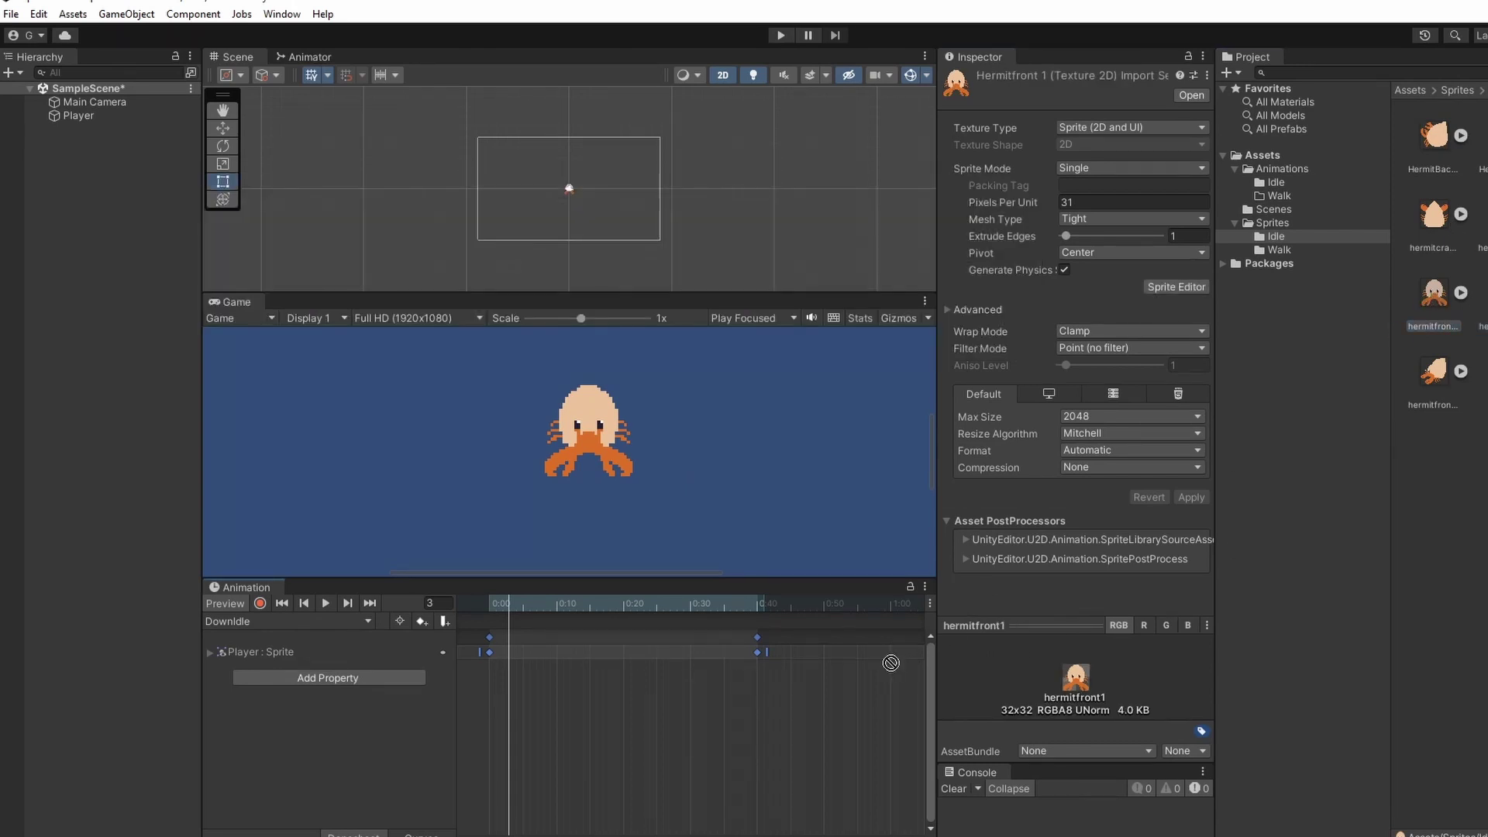
drag(778, 661, 896, 664)
click(328, 606)
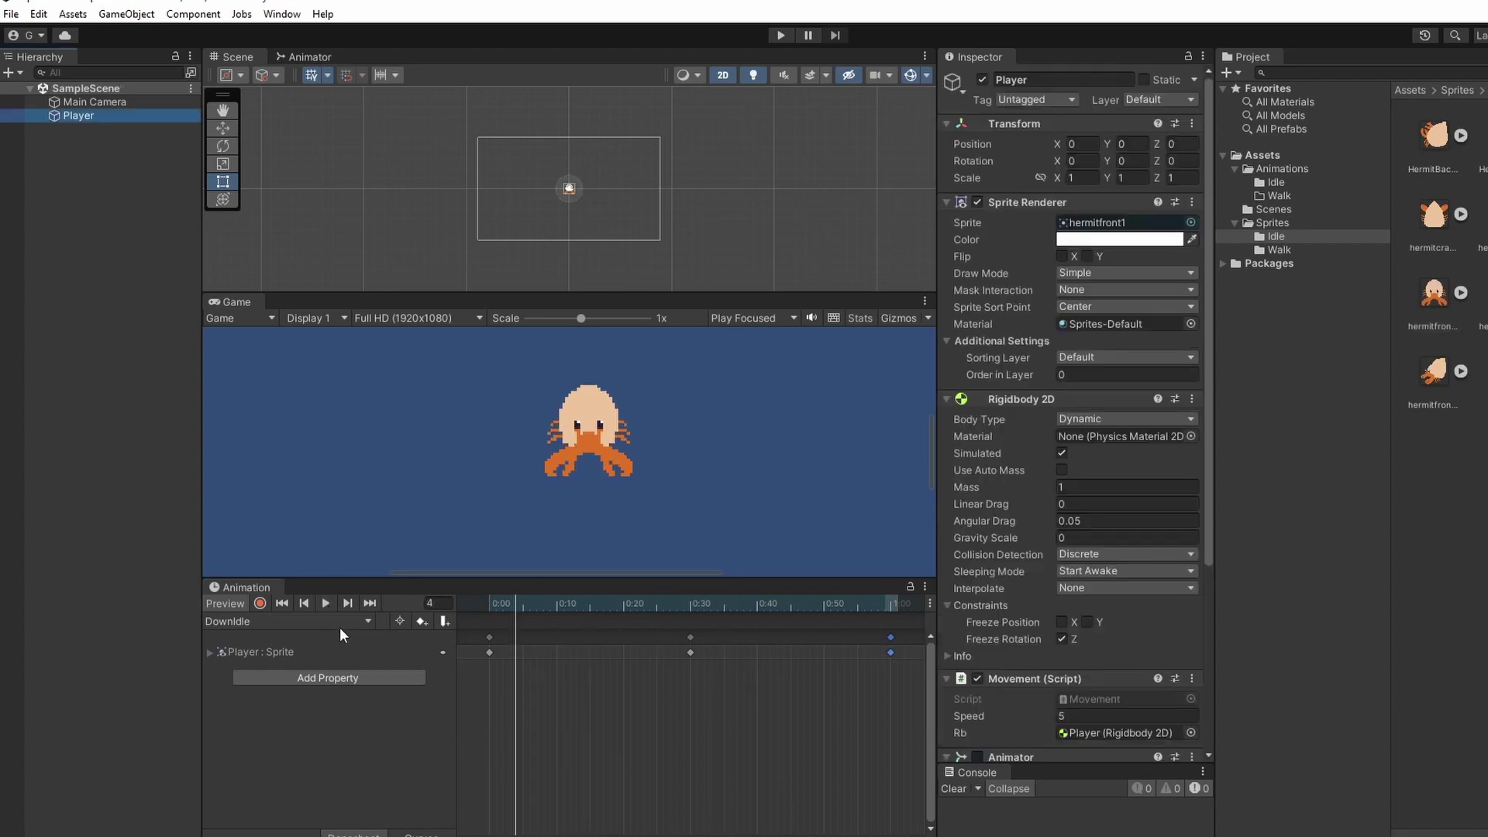
Step: Create a new animation clip named DiagDownIdle in the Animations/Idle folder
click(358, 621)
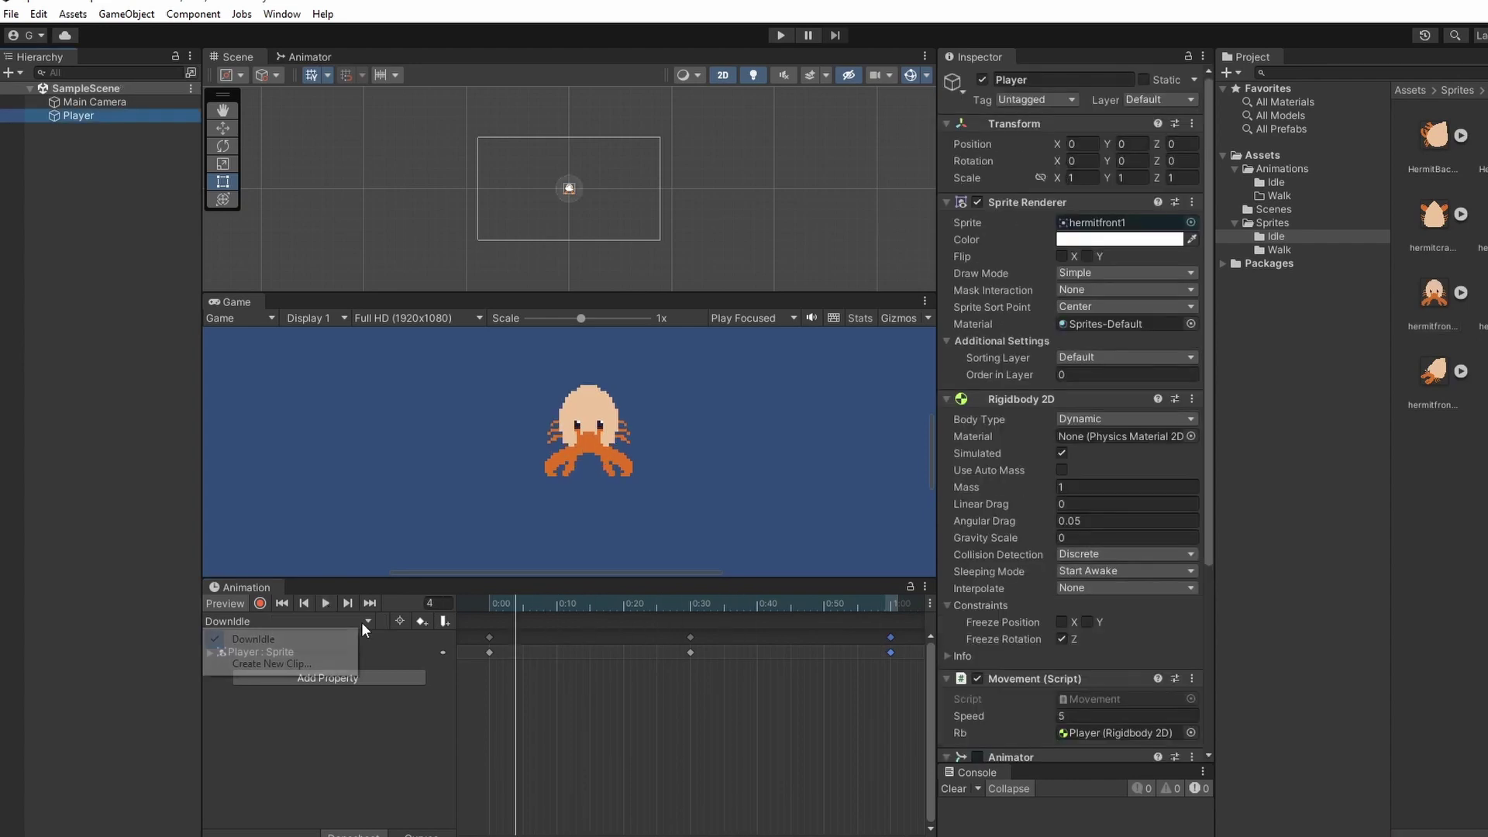
click(282, 664)
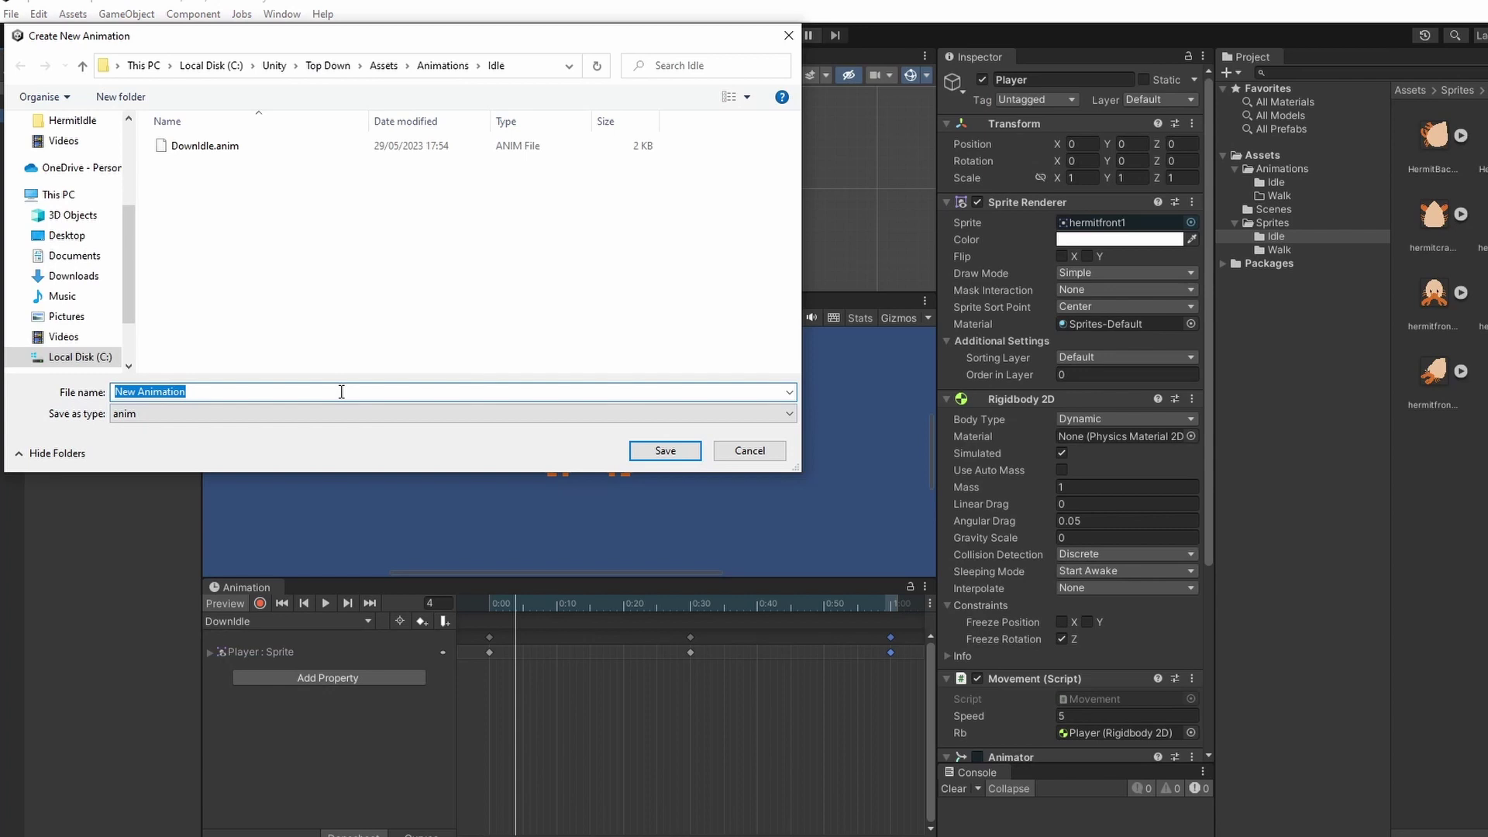
text(DiagDownIdle)
click(691, 445)
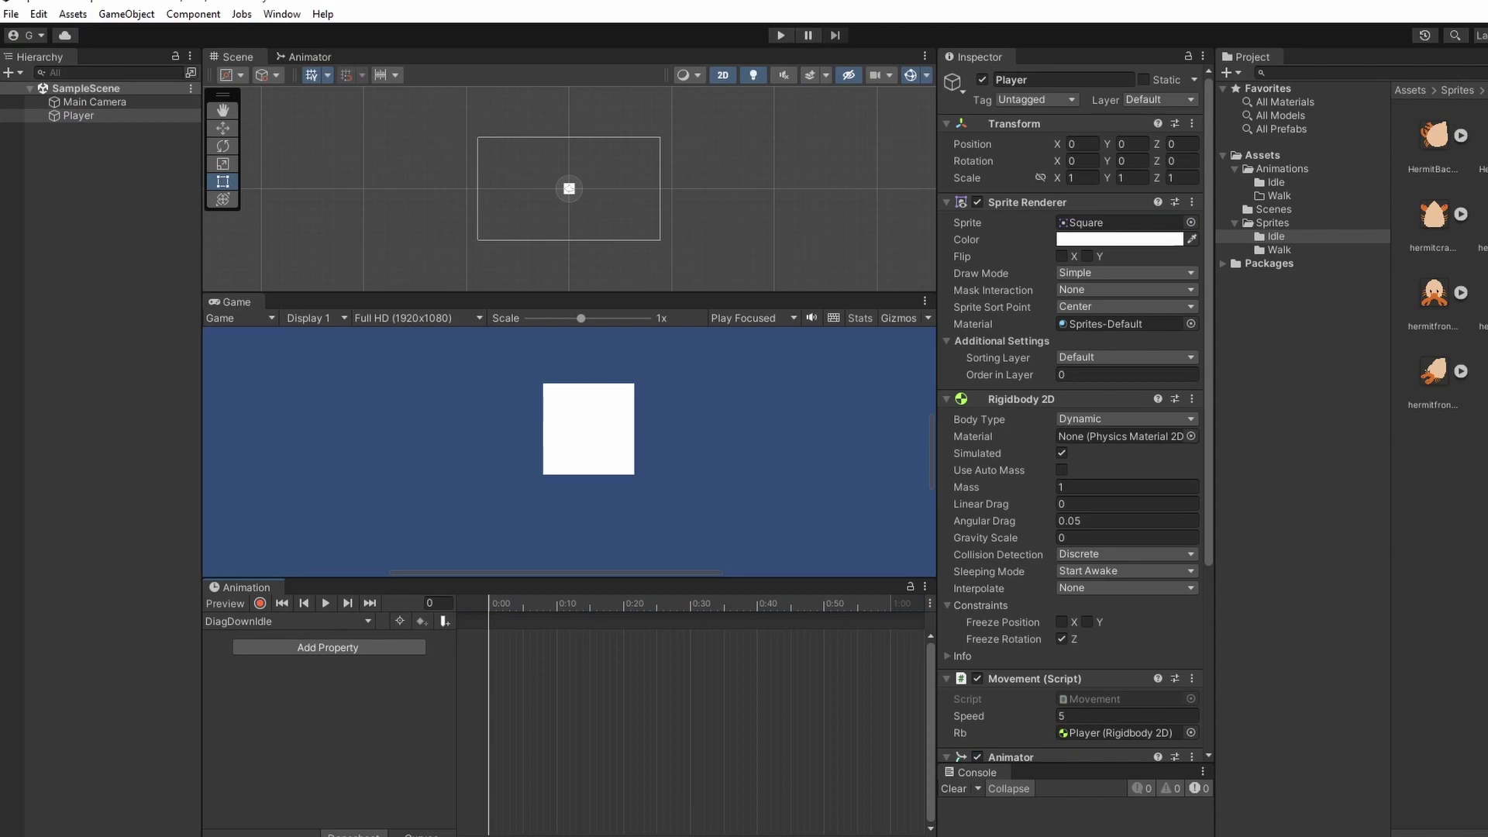
Step: Key hermitfrontdiag1 and hermitfrontdiag2 at 0:00 and 0:30 in DiagDownIdle, repeat hermitfrontdiag1 at 1:00, and preview the clip
click(1484, 295)
ctrl+click(1424, 378)
drag(1467, 330, 704, 659)
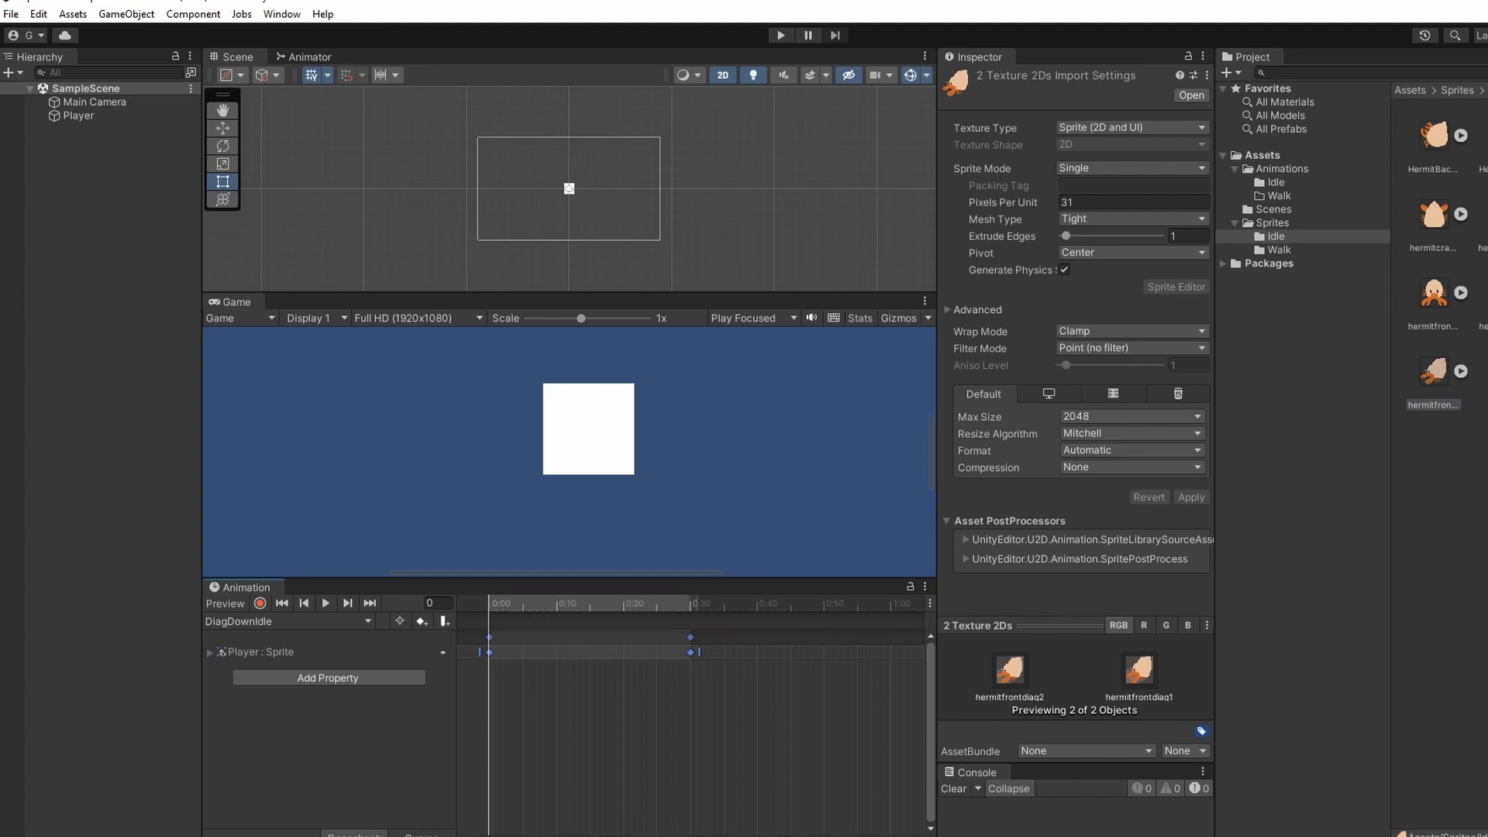
click(1482, 303)
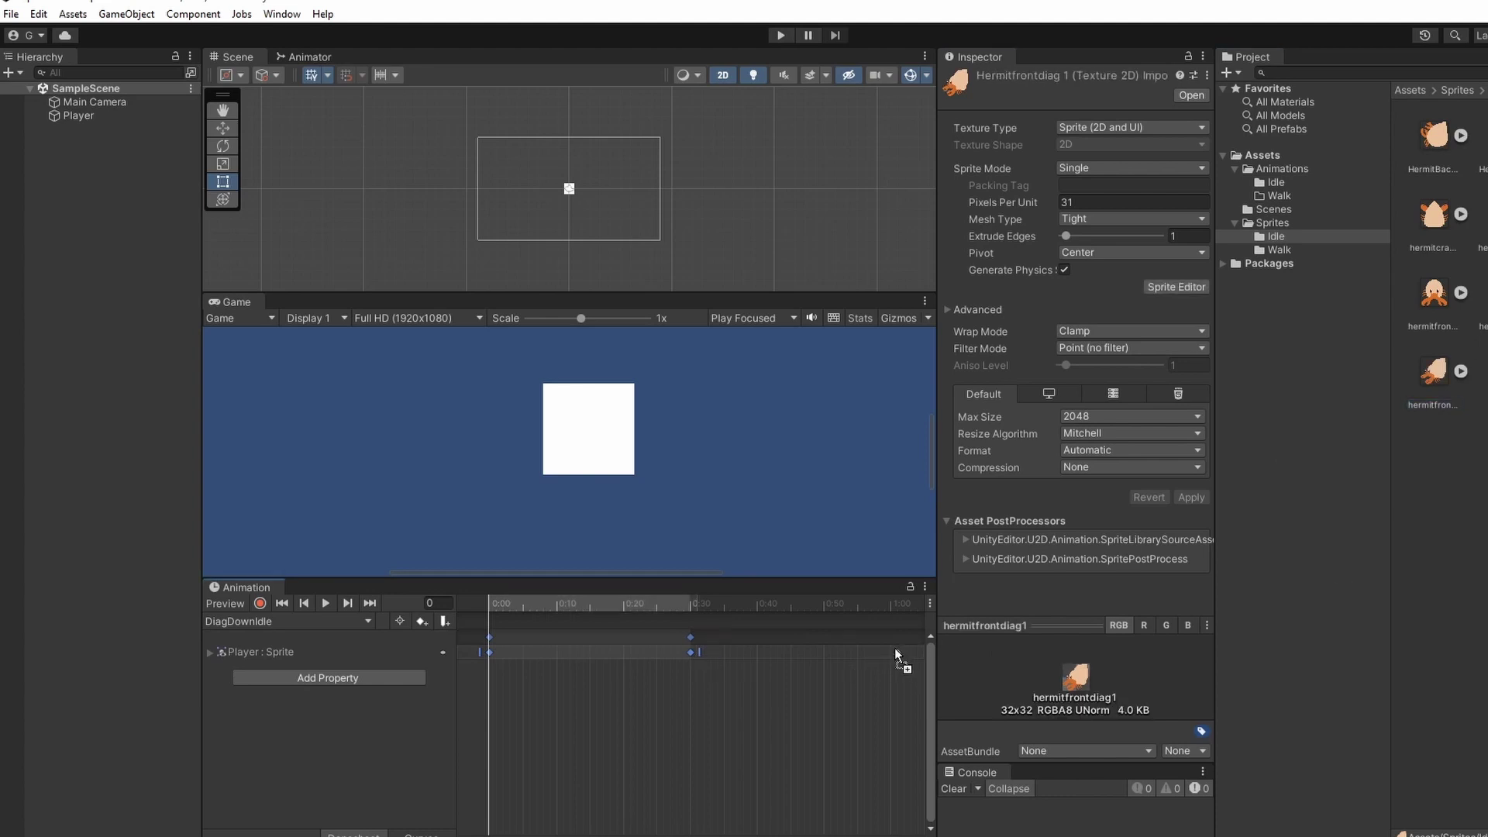
drag(895, 648, 893, 649)
click(321, 604)
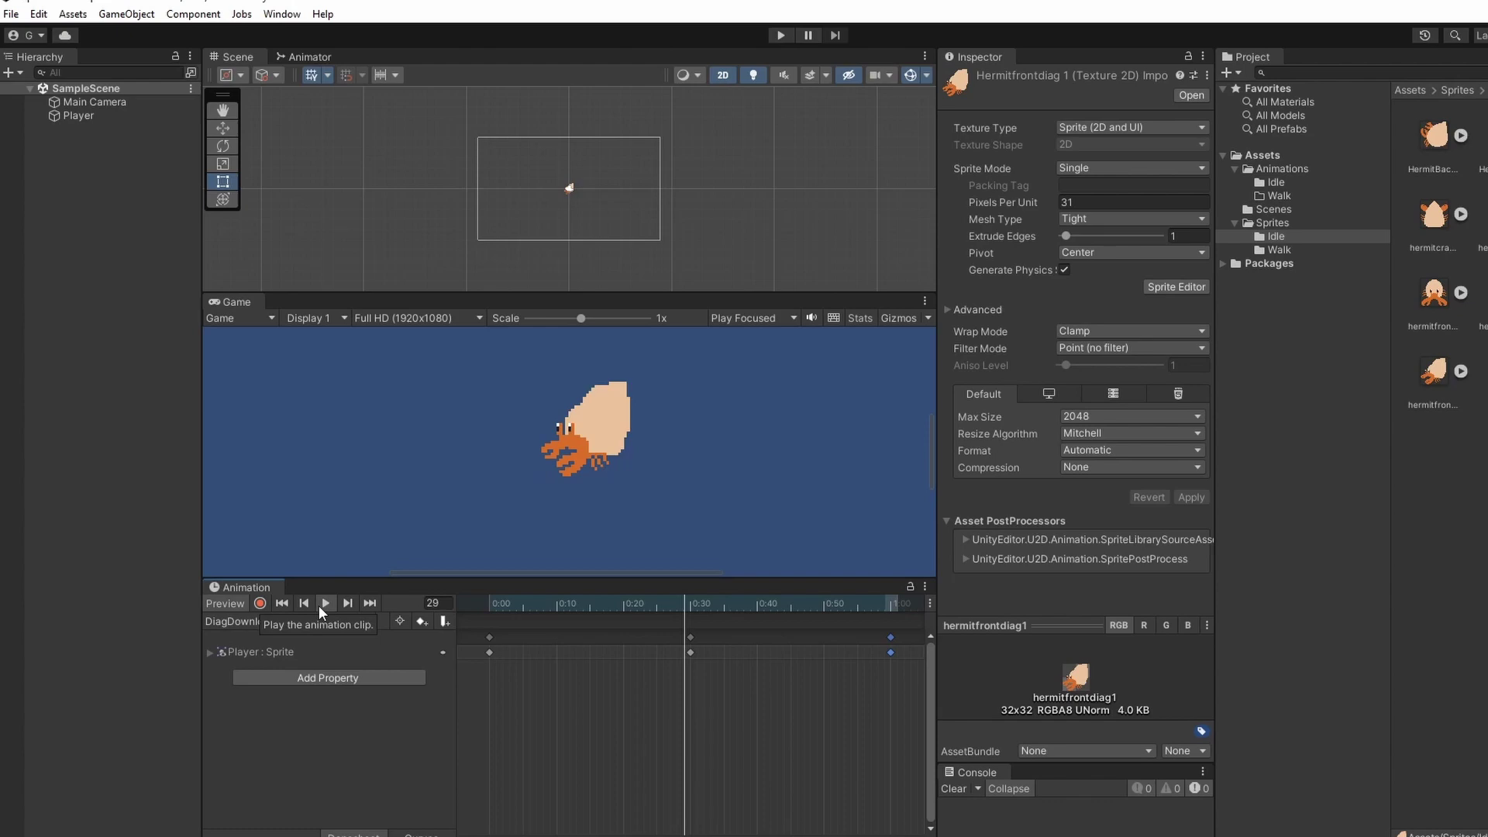
Step: Create a new animation clip named SideIdle in the Animations/Idle folder
click(364, 621)
click(279, 682)
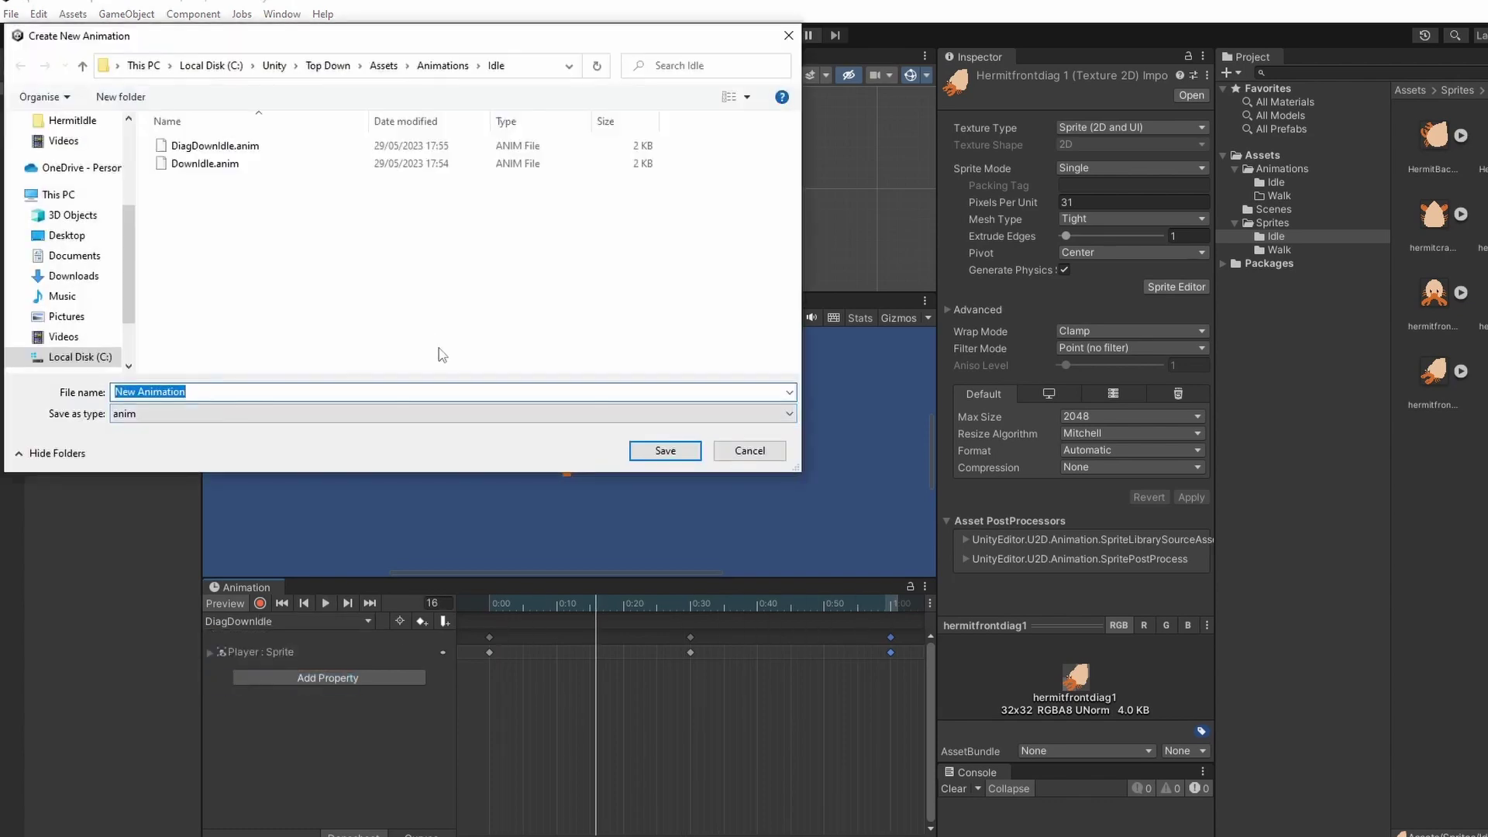
text(SideIdle)
key(Return)
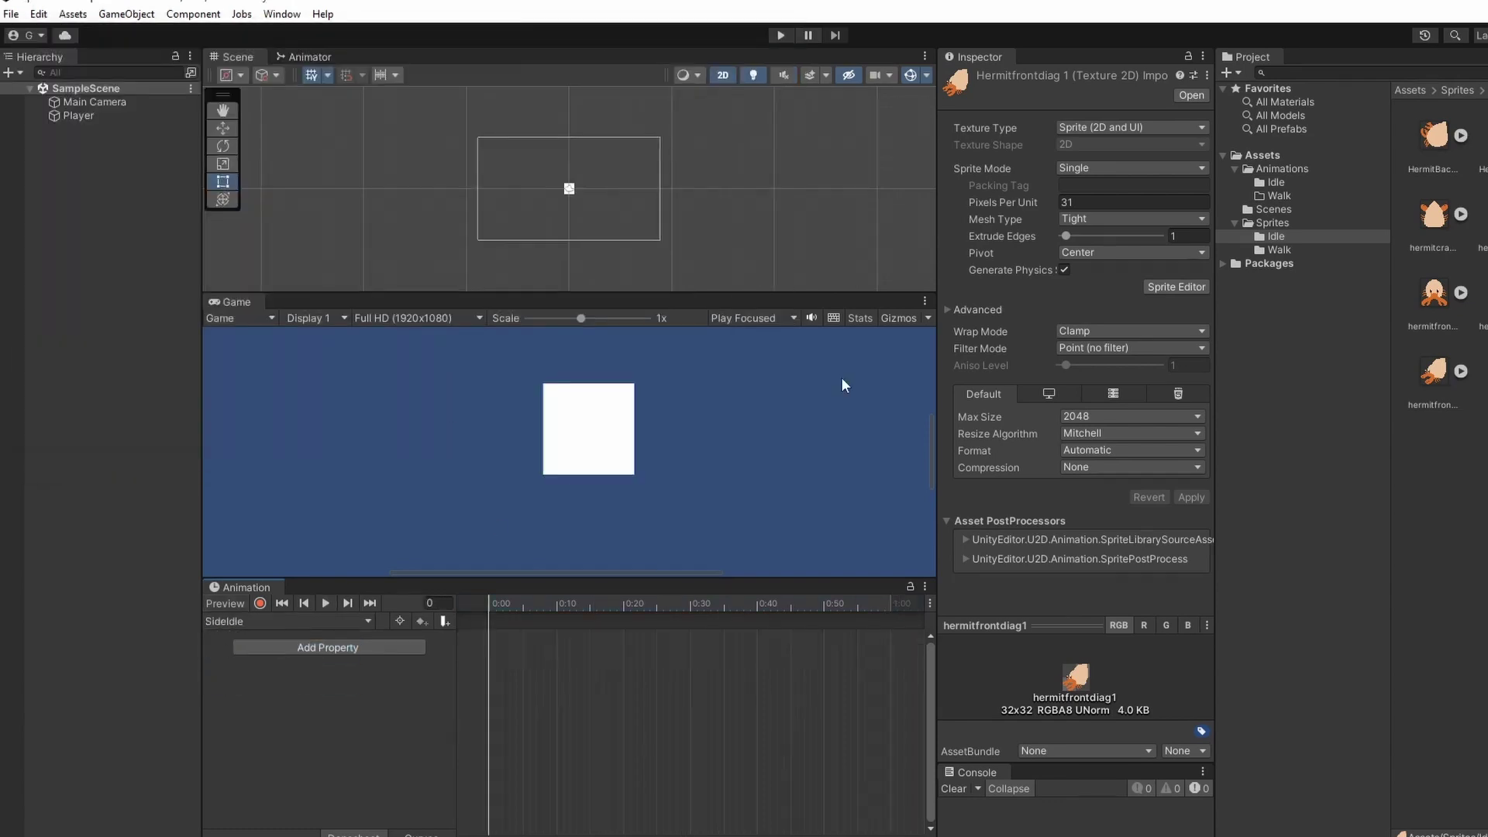
Step: Add the hermit crab side idle sprites to SideIdle with keyframes at 0:00, 0:30 and 1:00, and preview the clip
click(1481, 221)
ctrl+click(1487, 220)
drag(1483, 220, 496, 649)
drag(1483, 221, 506, 650)
click(325, 603)
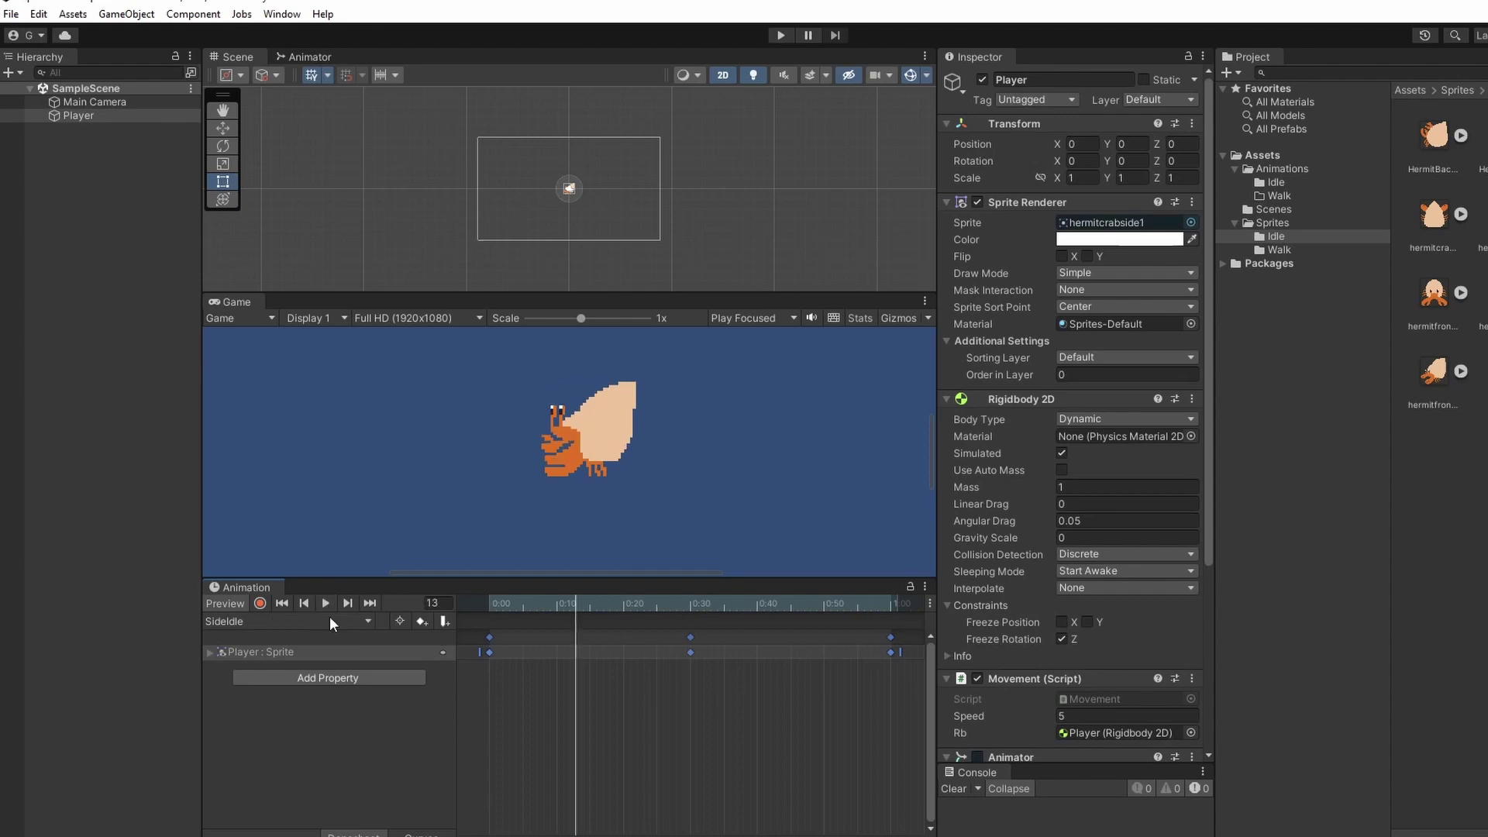
Step: Create a DiagUpIdle clip, key the HermitBackDiag sprites at 0:00, 0:30 and 1:00, and preview it
text(Dia)
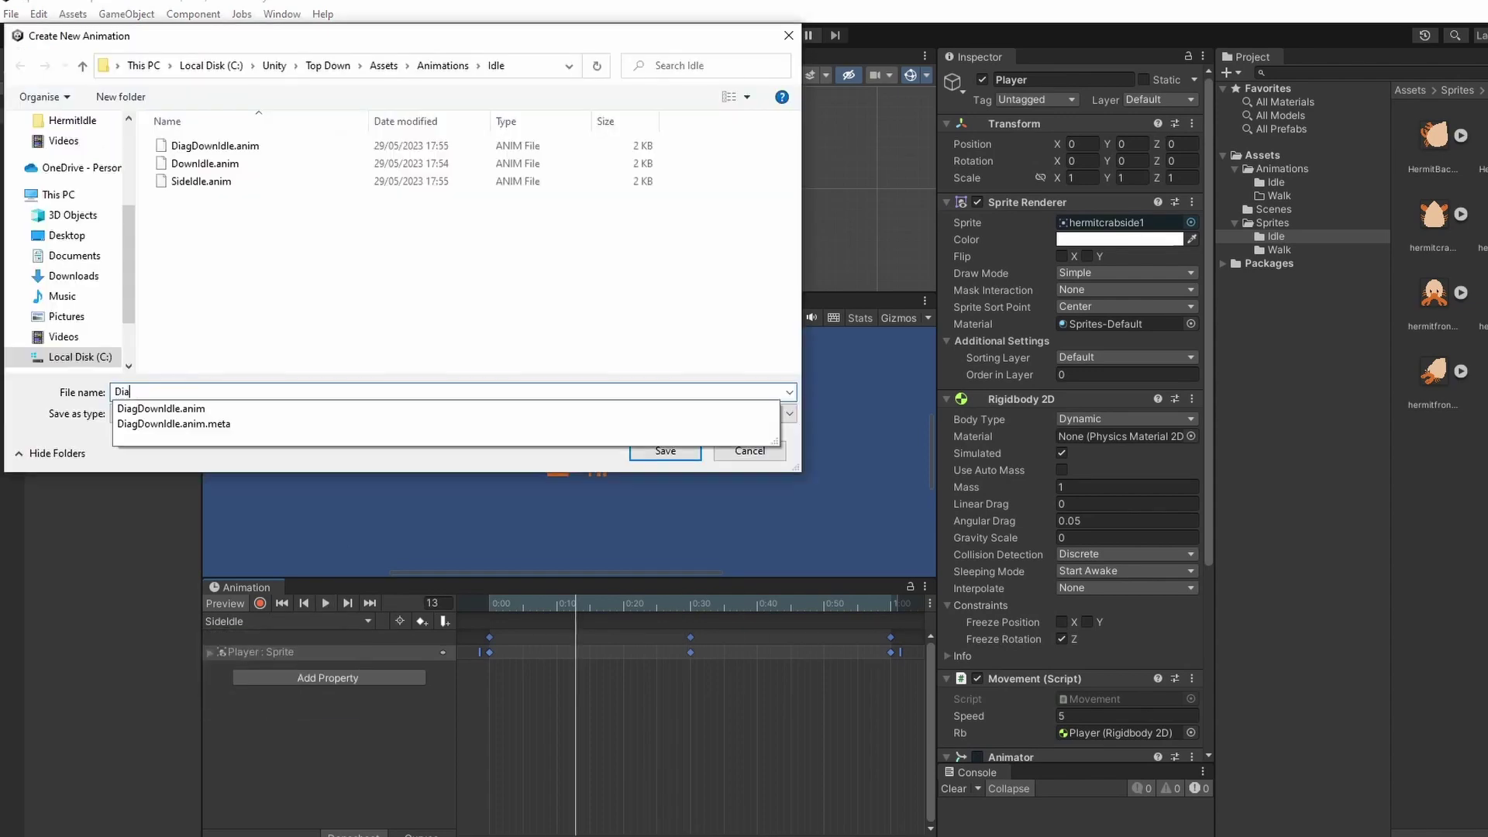
text(gUpIdle)
key(Return)
drag(1434, 138, 899, 652)
click(325, 602)
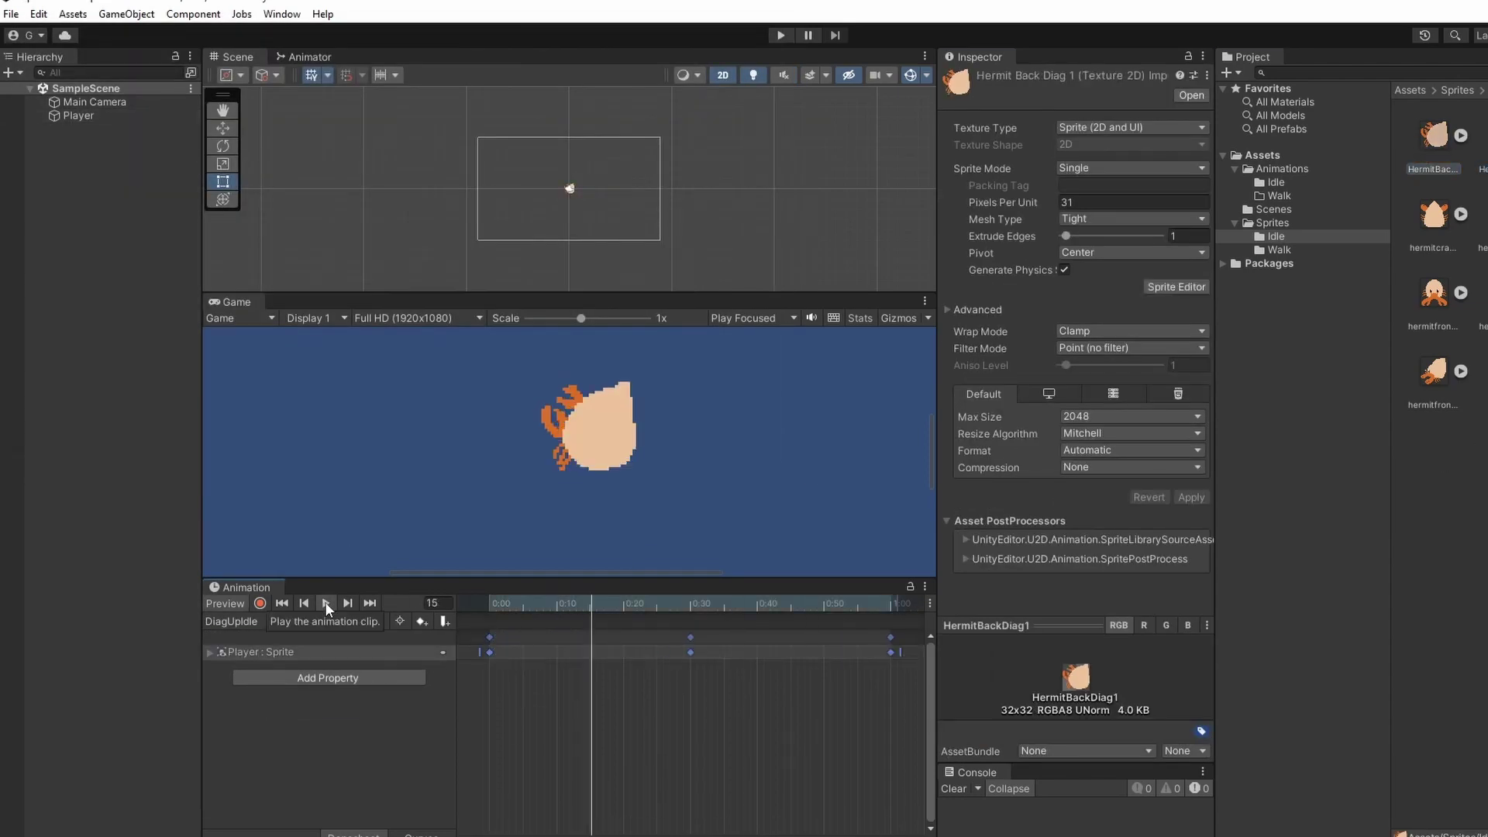
click(326, 603)
Step: Create an UpIdle clip, key the hermitcrabbehind sprites at 0:00, 0:30 and 1:00, and preview it
click(325, 621)
click(271, 719)
text(UpIdle)
key(Return)
drag(1433, 214, 519, 653)
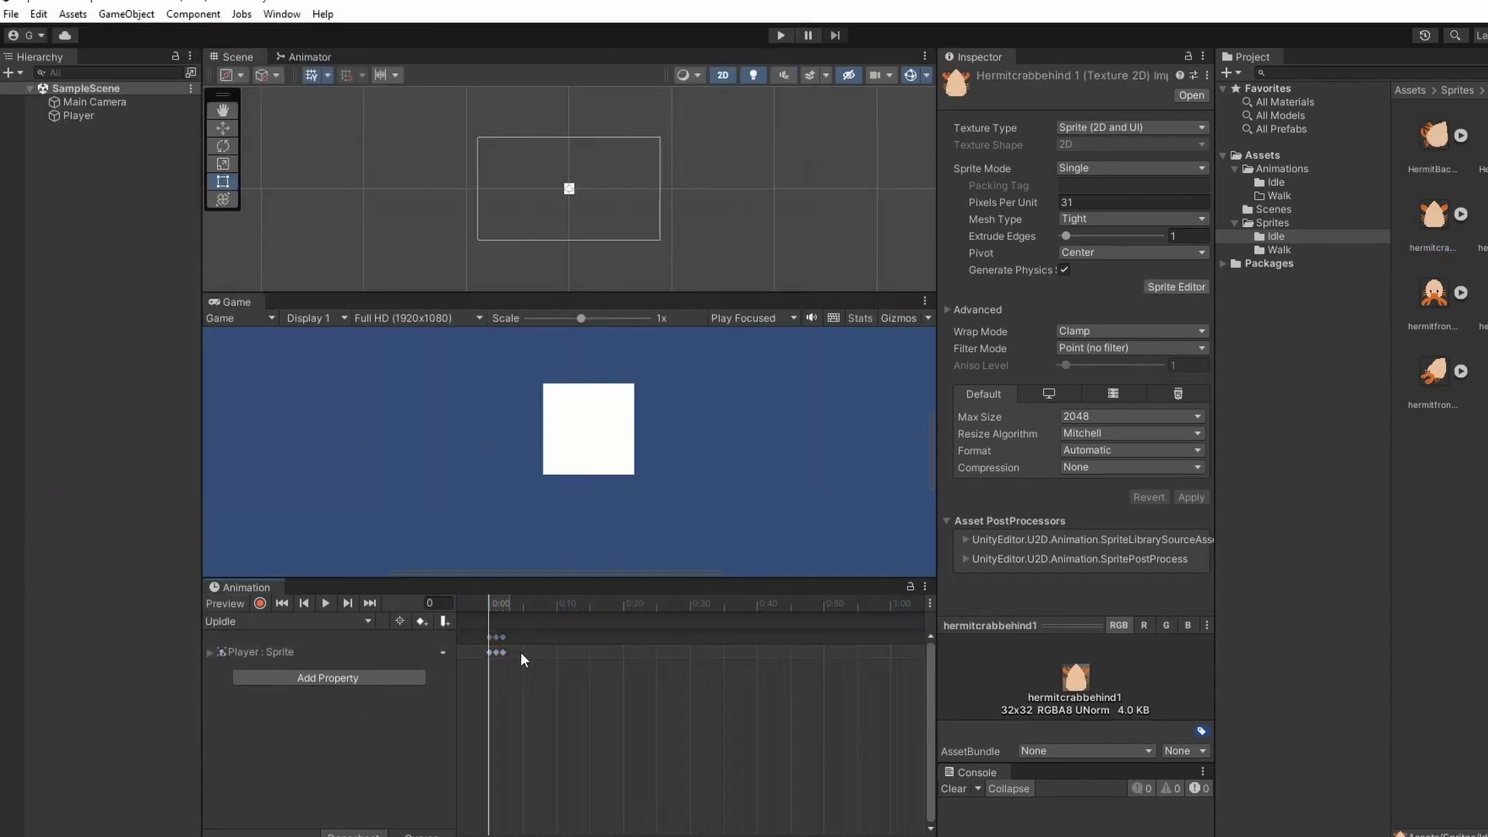
drag(515, 651, 899, 652)
click(328, 602)
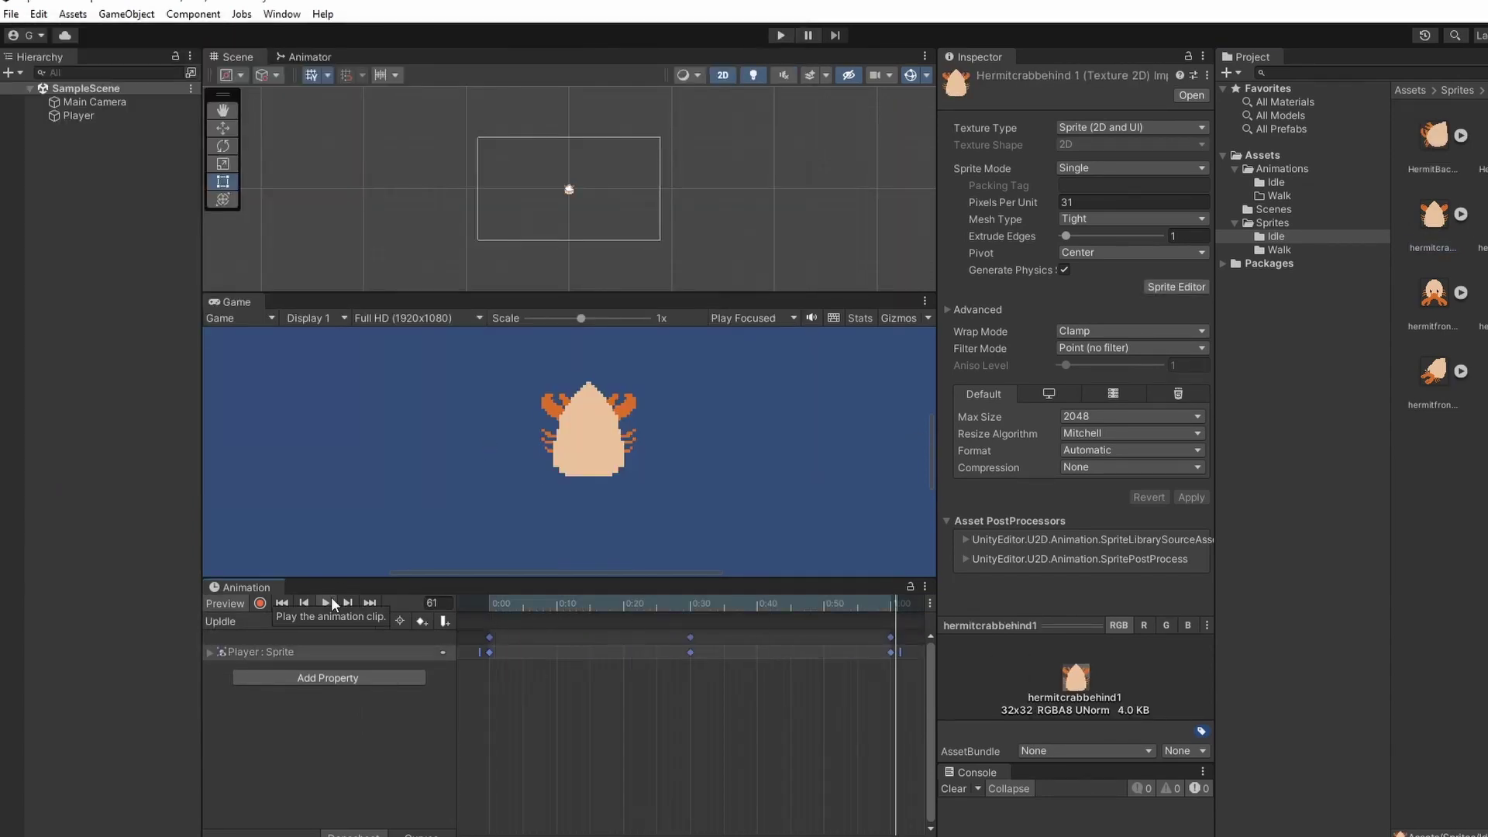
Step: Create a new animation clip named DownWalk in the Animations/Walk folder
click(287, 620)
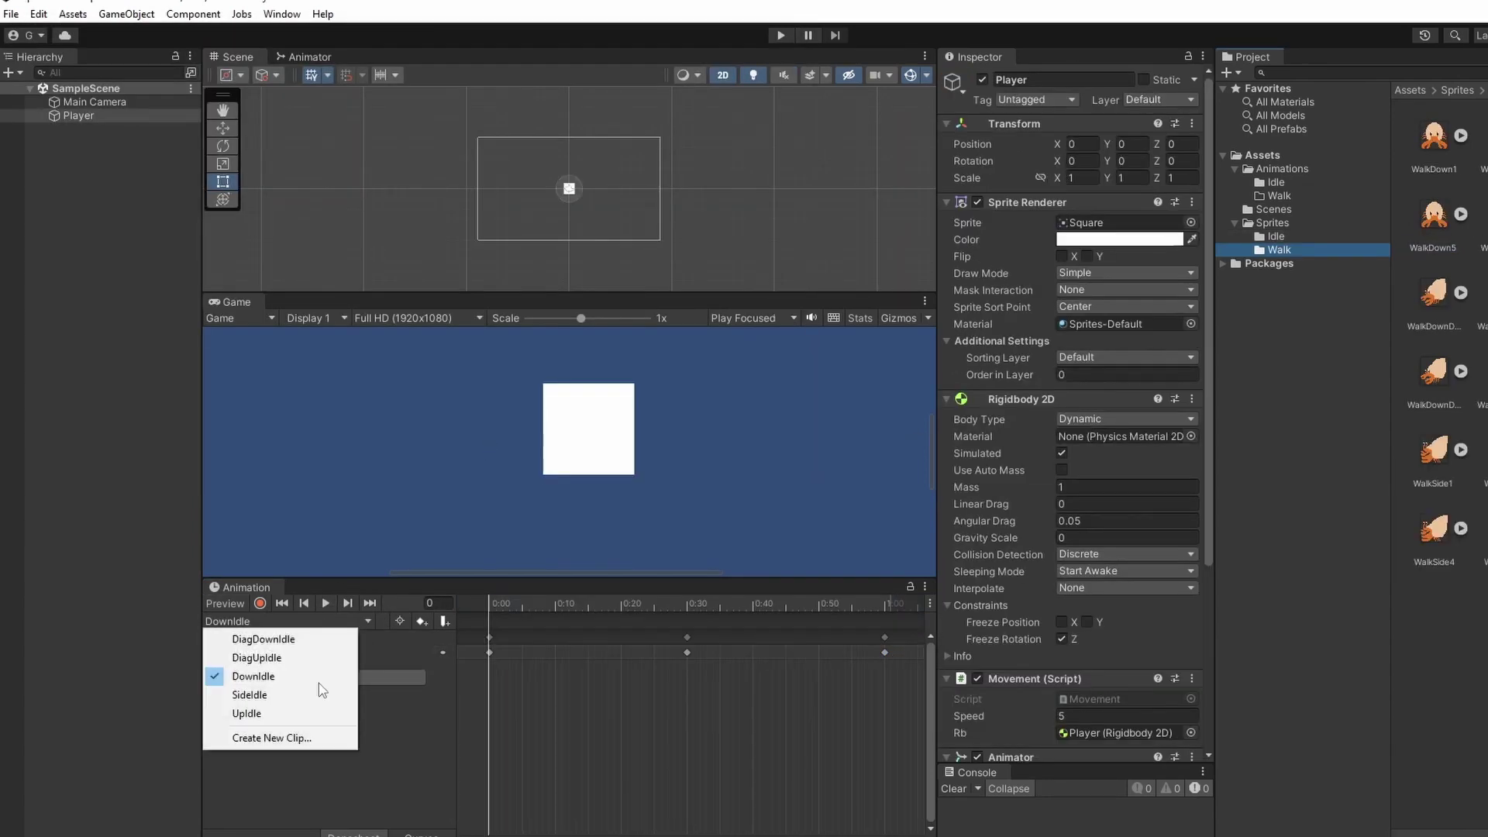
click(302, 740)
text(DownWalk)
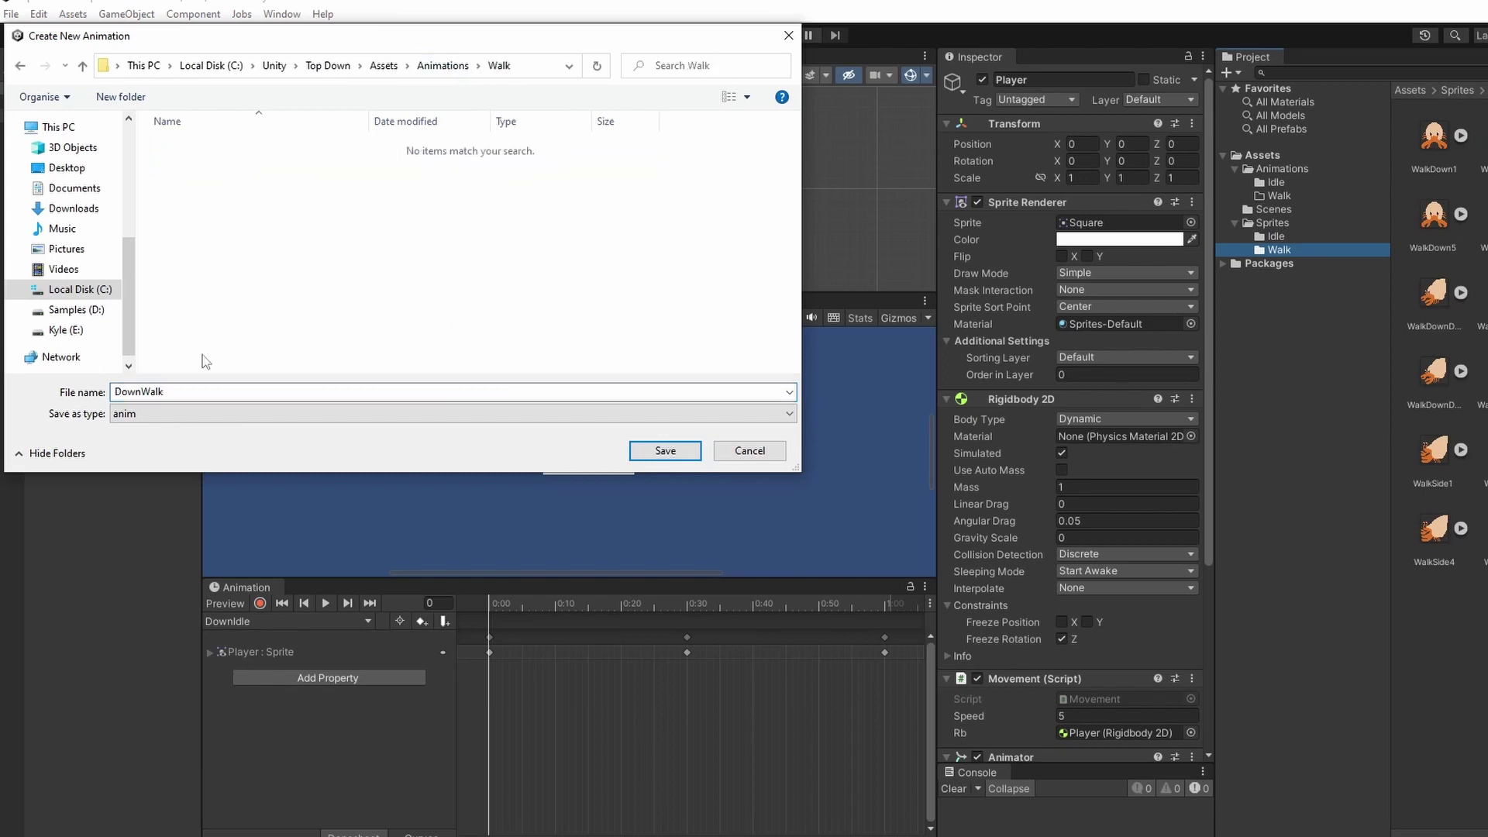
click(651, 458)
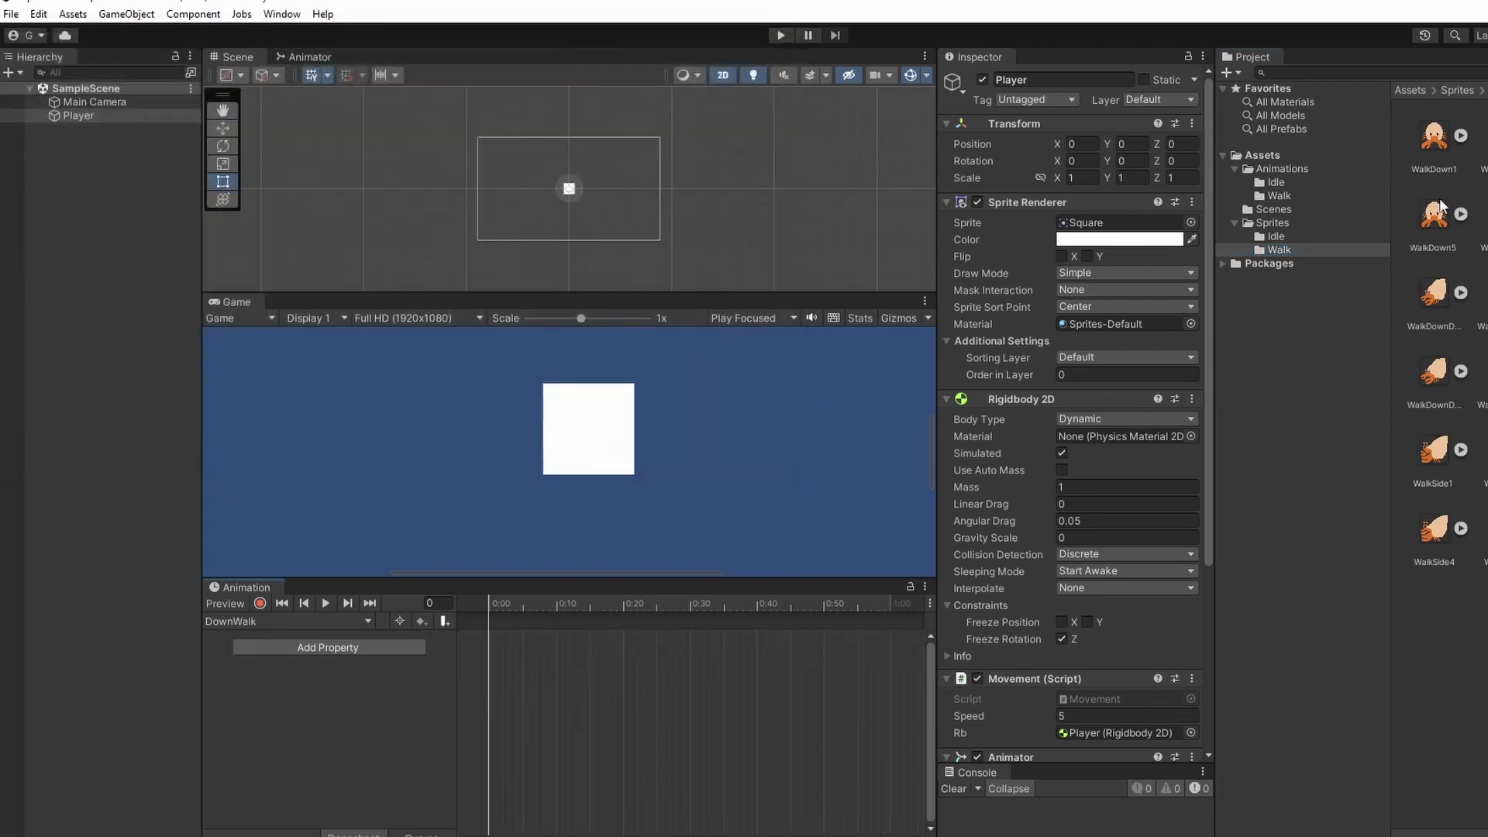
Step: Add the WalkDown sprites to DownWalk, close the loop with WalkDown1, spread the keyframes evenly to 1:00, and preview the clip
click(1432, 142)
shift+click(1484, 217)
drag(1418, 148, 778, 690)
drag(1433, 136, 482, 634)
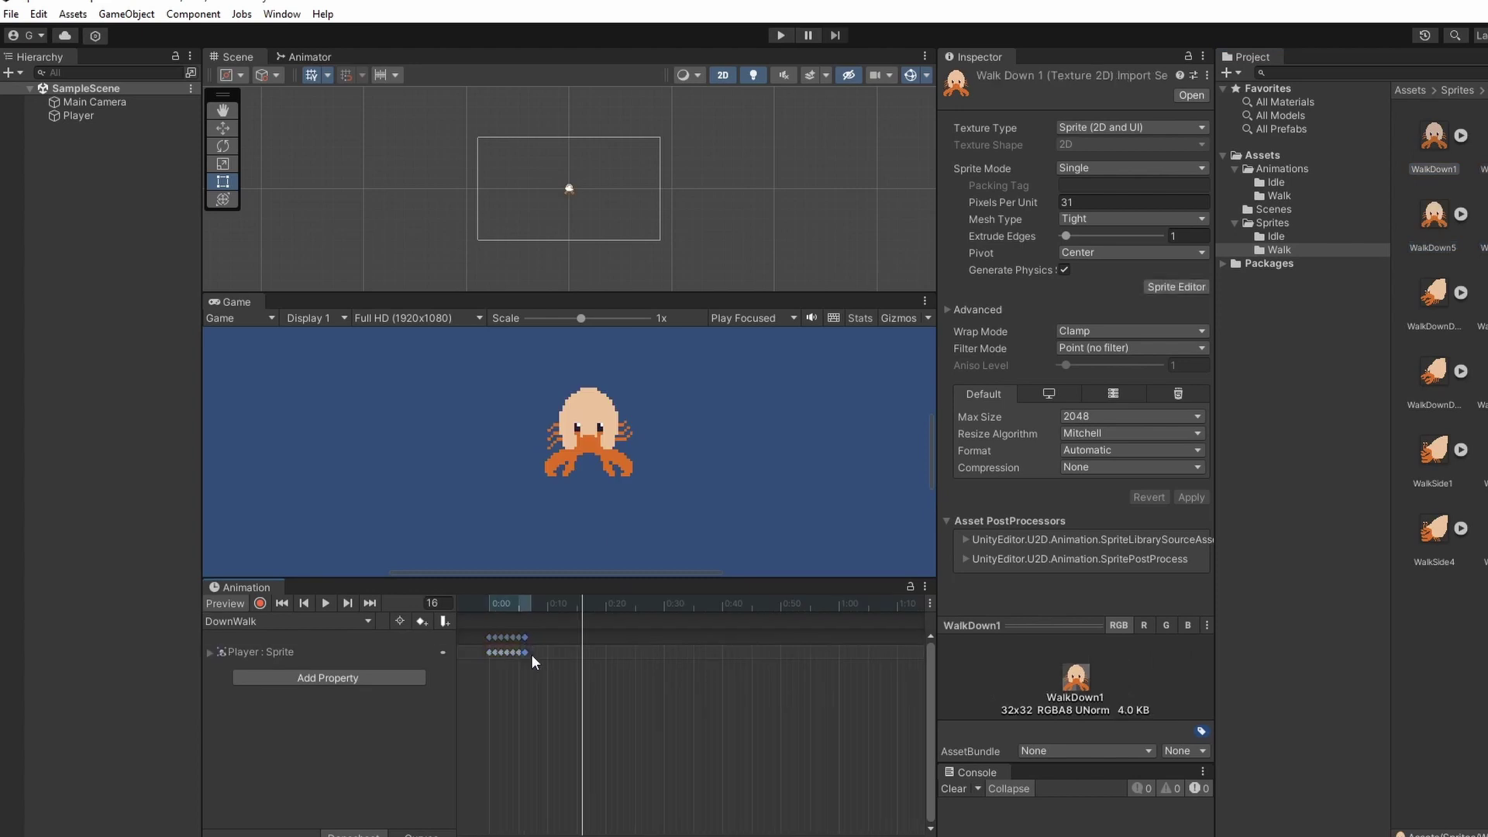
drag(530, 652, 849, 652)
click(321, 602)
click(320, 602)
Step: Create a new animation clip named DiagDownWalk in the Animations/Walk folder
click(287, 621)
click(263, 663)
text(DiagDownW)
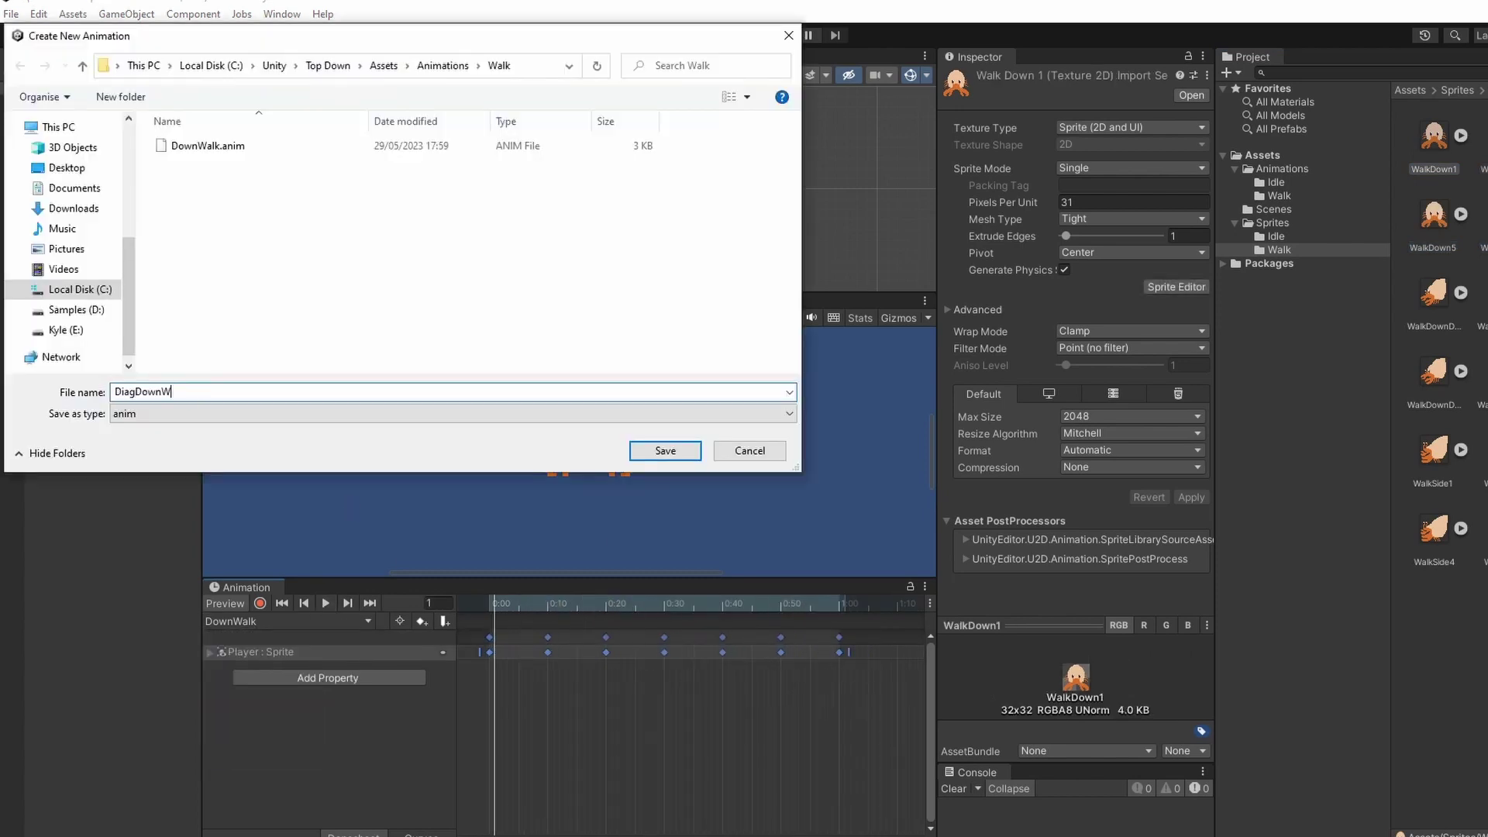
text(alk)
key(Return)
Step: Add the diagonal walk-down sprites as keyframes to the DiagDownWalk clip and preview it
click(1433, 299)
shift+click(1484, 372)
drag(1434, 299, 891, 651)
click(1434, 295)
click(326, 602)
click(286, 621)
Step: Set the Player's Sprite Renderer sprite to hermitfront1 from the Sprites/Idle folder
click(79, 115)
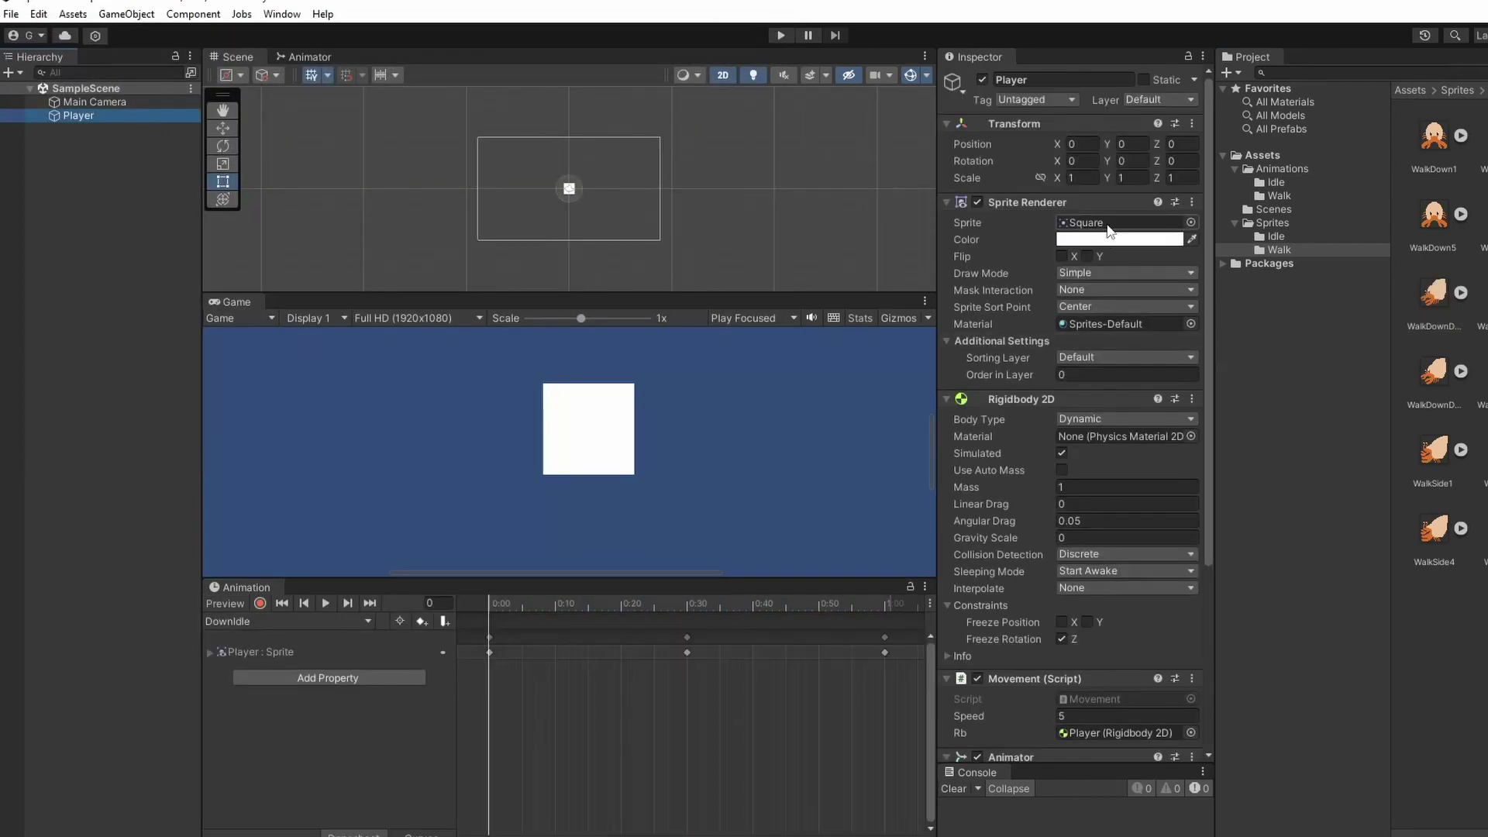
click(1276, 236)
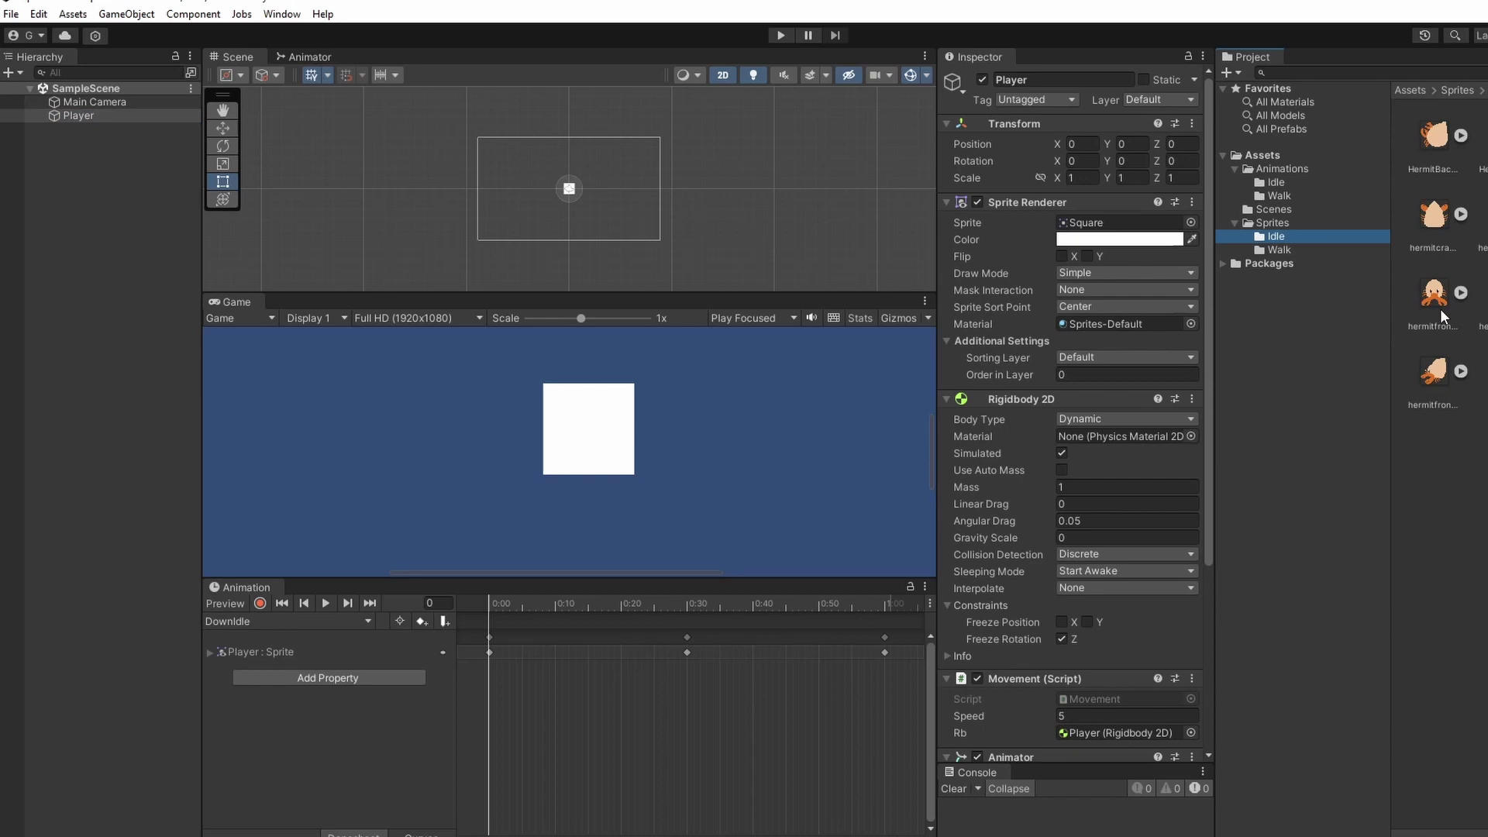
drag(1435, 298, 1124, 223)
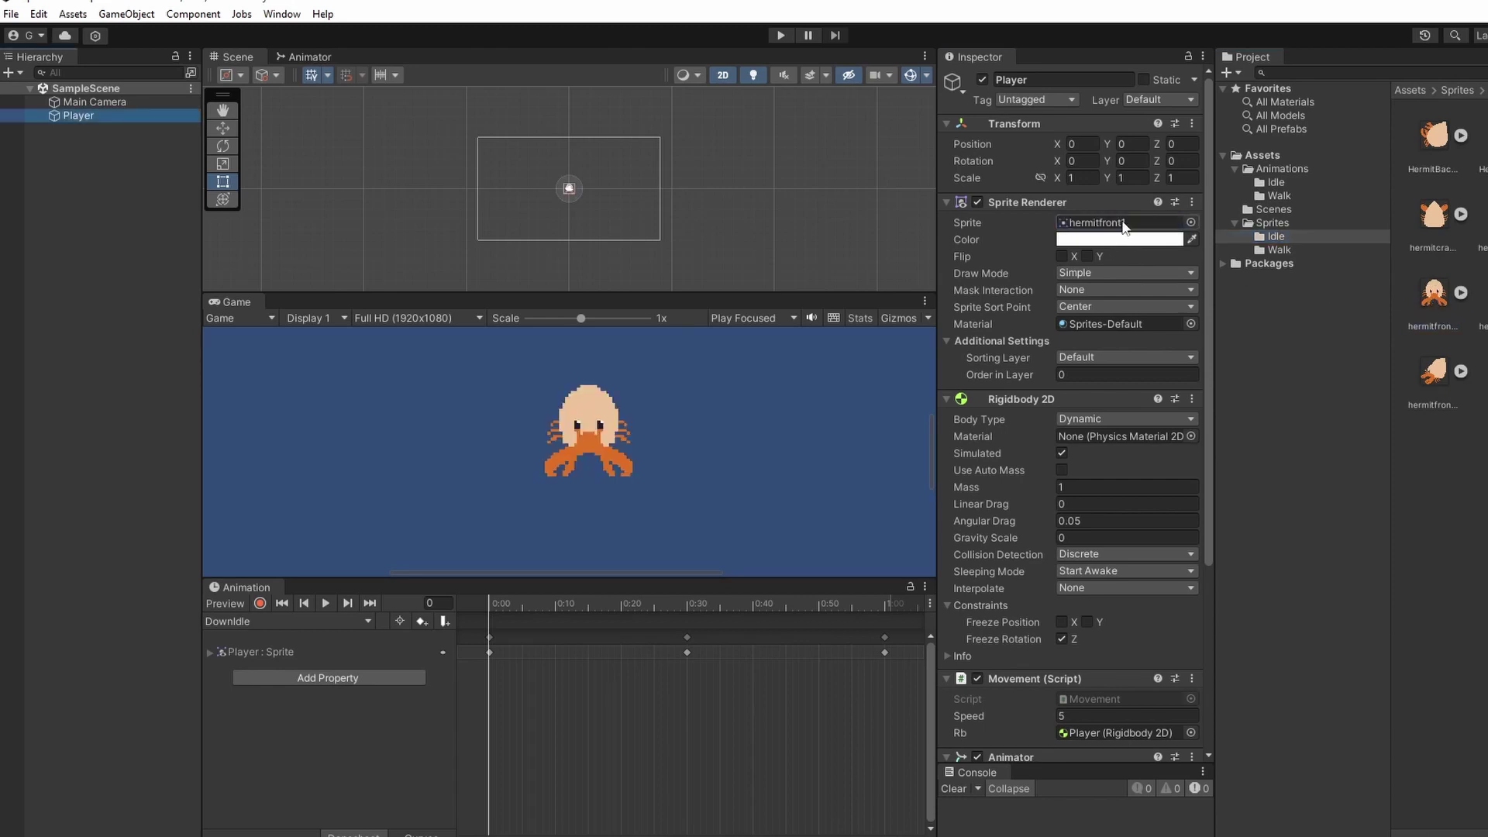
Step: Run the game to test the player's movement and stop it again
key(ctrl+p)
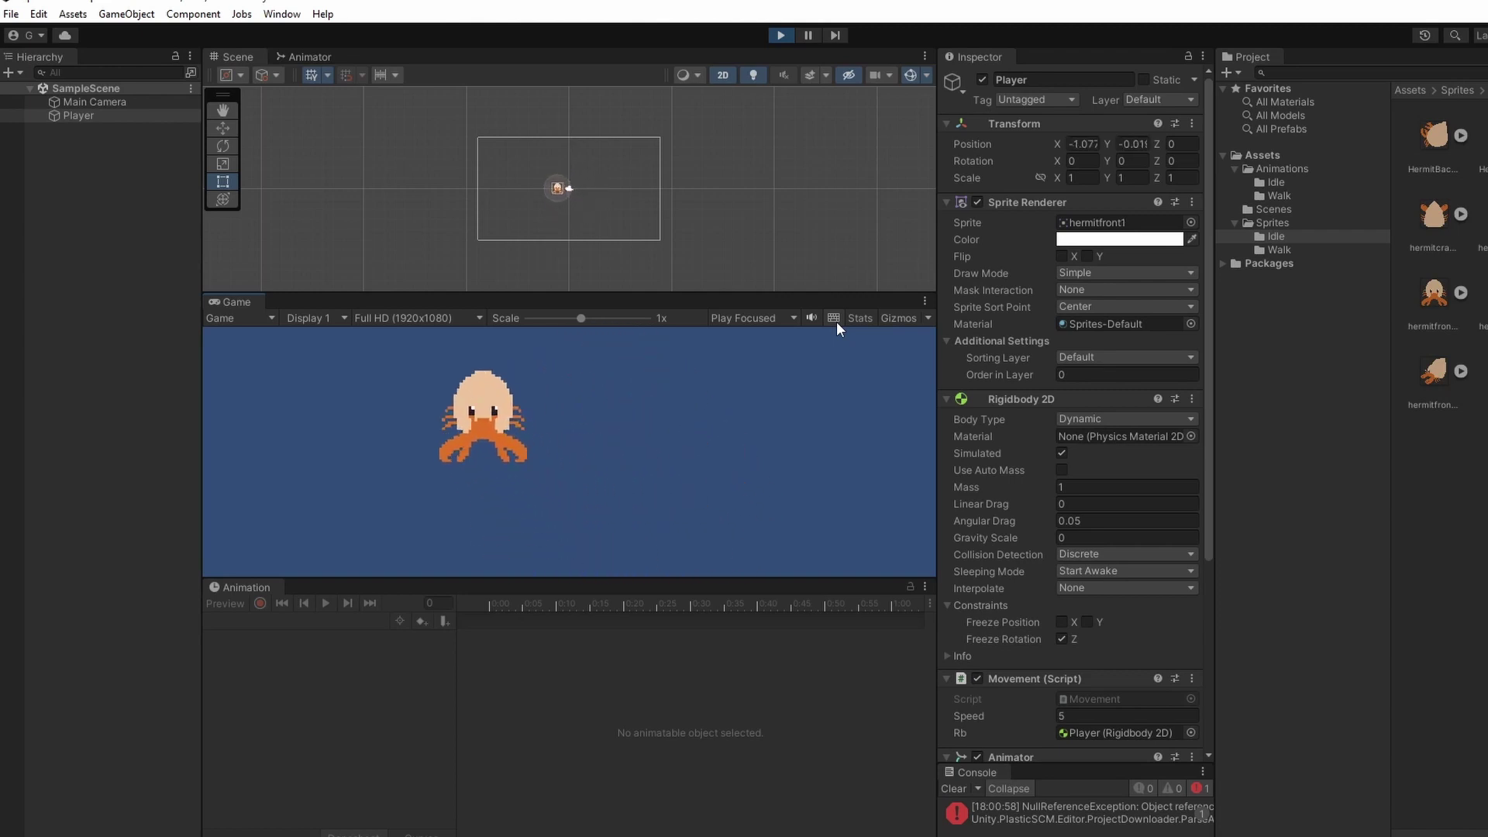
key(ctrl+p)
Step: Delete all the idle and walk clip states from the Animator's Base Layer
click(309, 60)
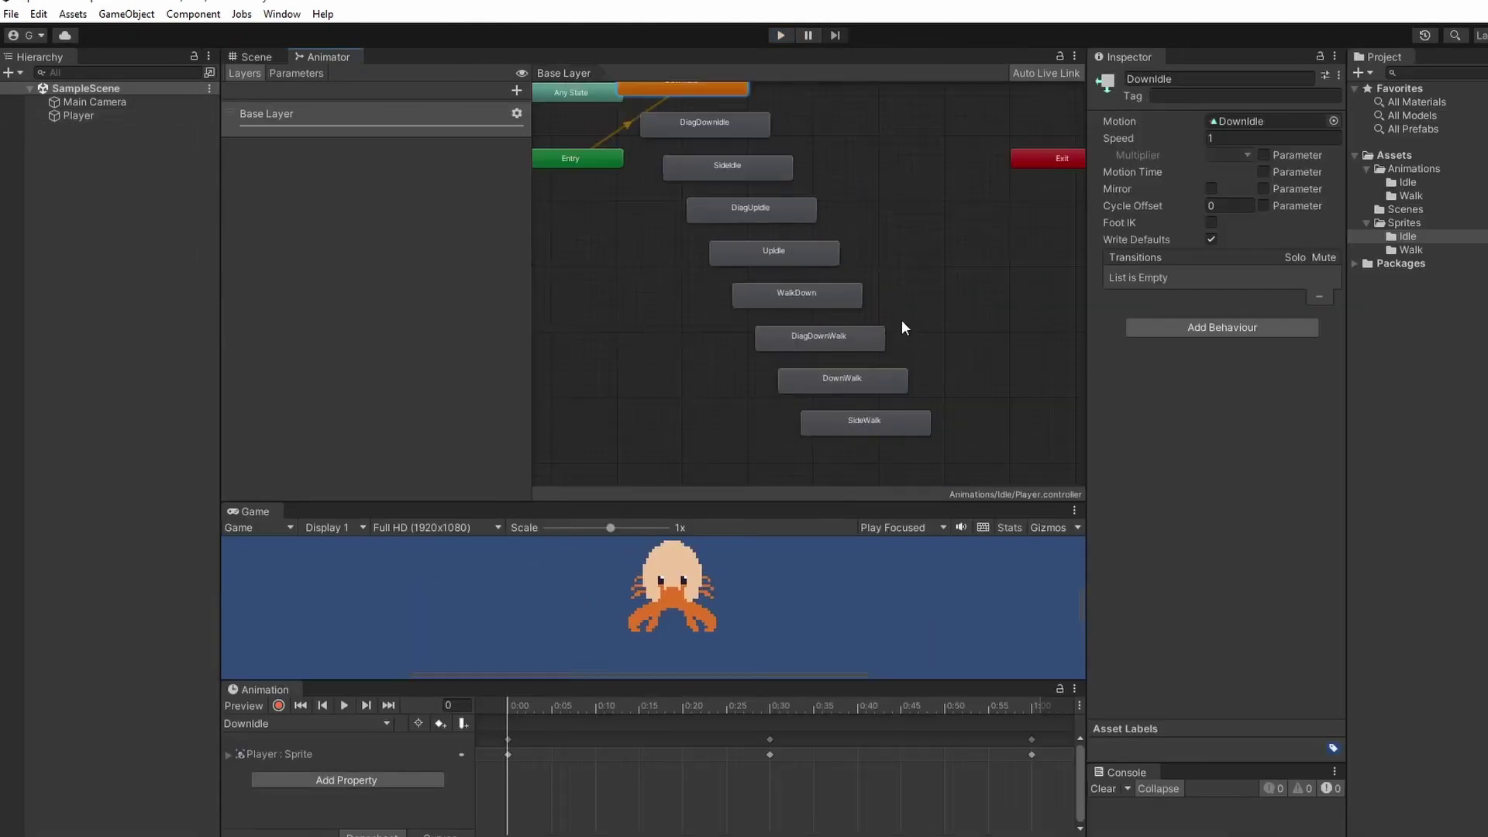
shift+click(863, 420)
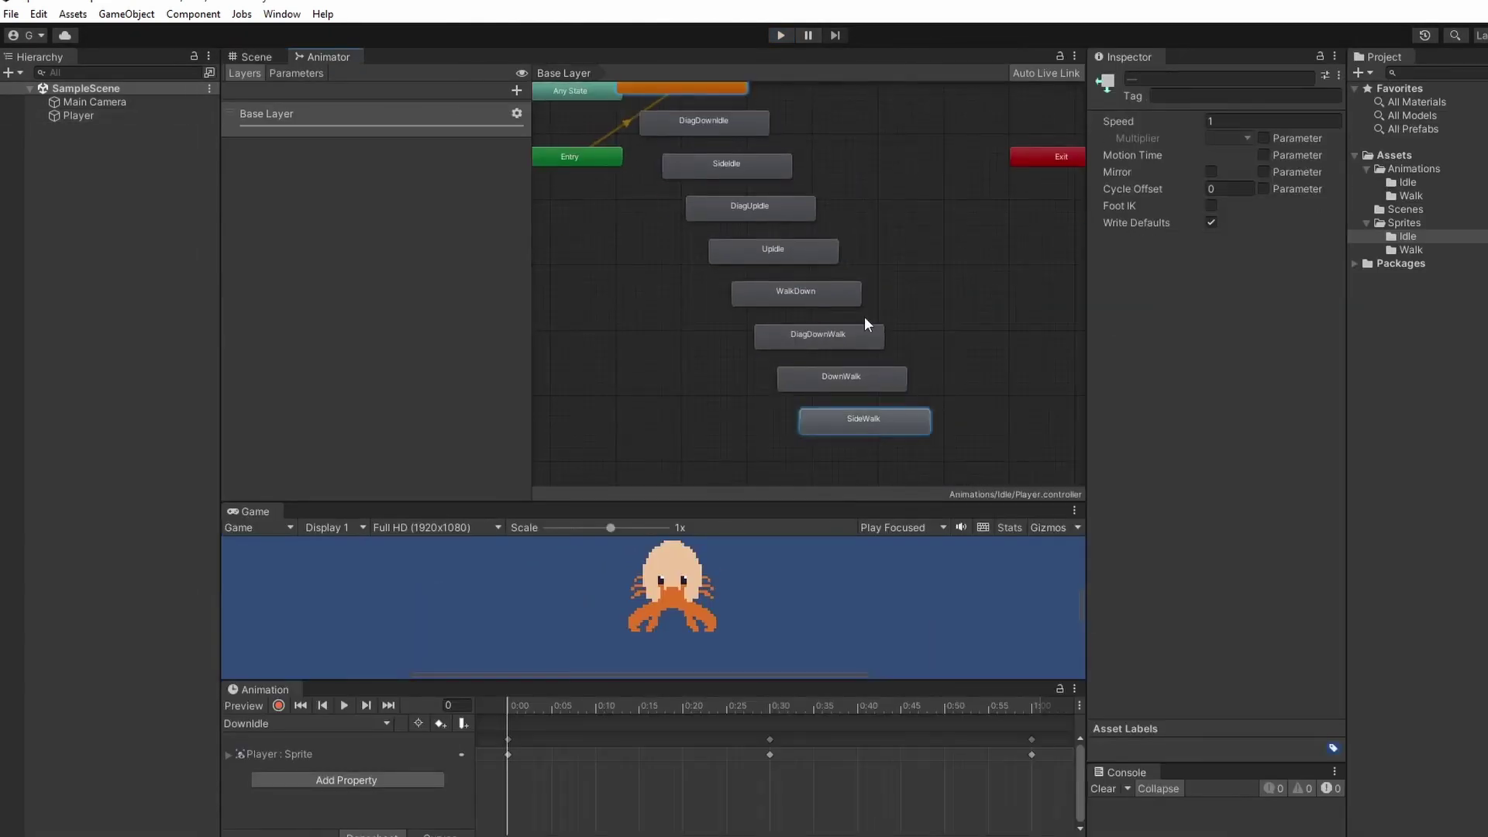
shift+click(704, 124)
shift+click(734, 161)
shift+click(763, 208)
shift+click(791, 252)
shift+click(816, 290)
shift+click(842, 335)
shift+click(870, 373)
middle_drag(872, 220, 901, 255)
key(Delete)
key(f)
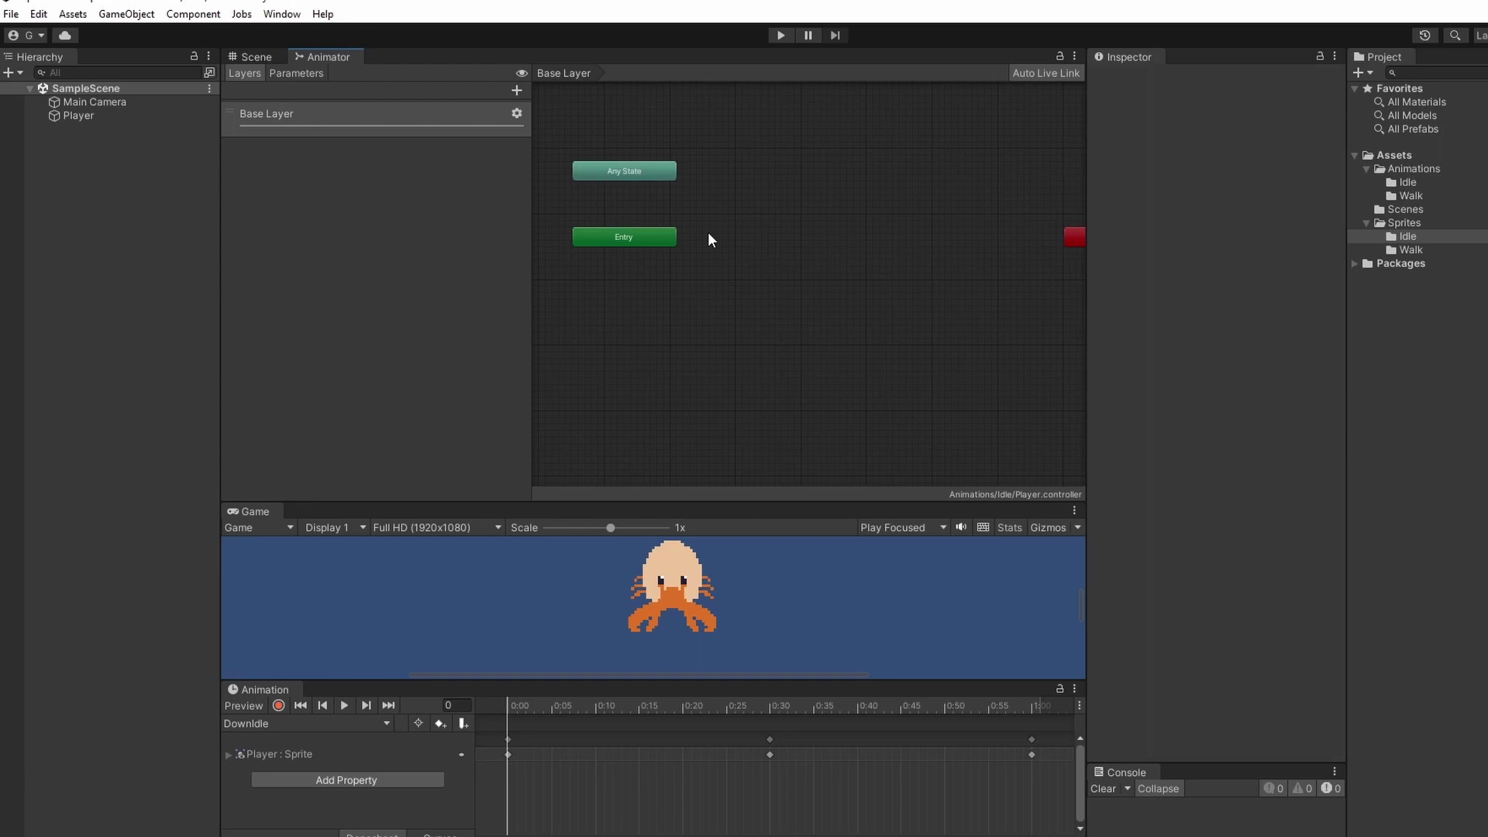
Step: Create a state from a new blend tree in the Base Layer and name it Idle
right_click(708, 232)
mouse_move(827, 241)
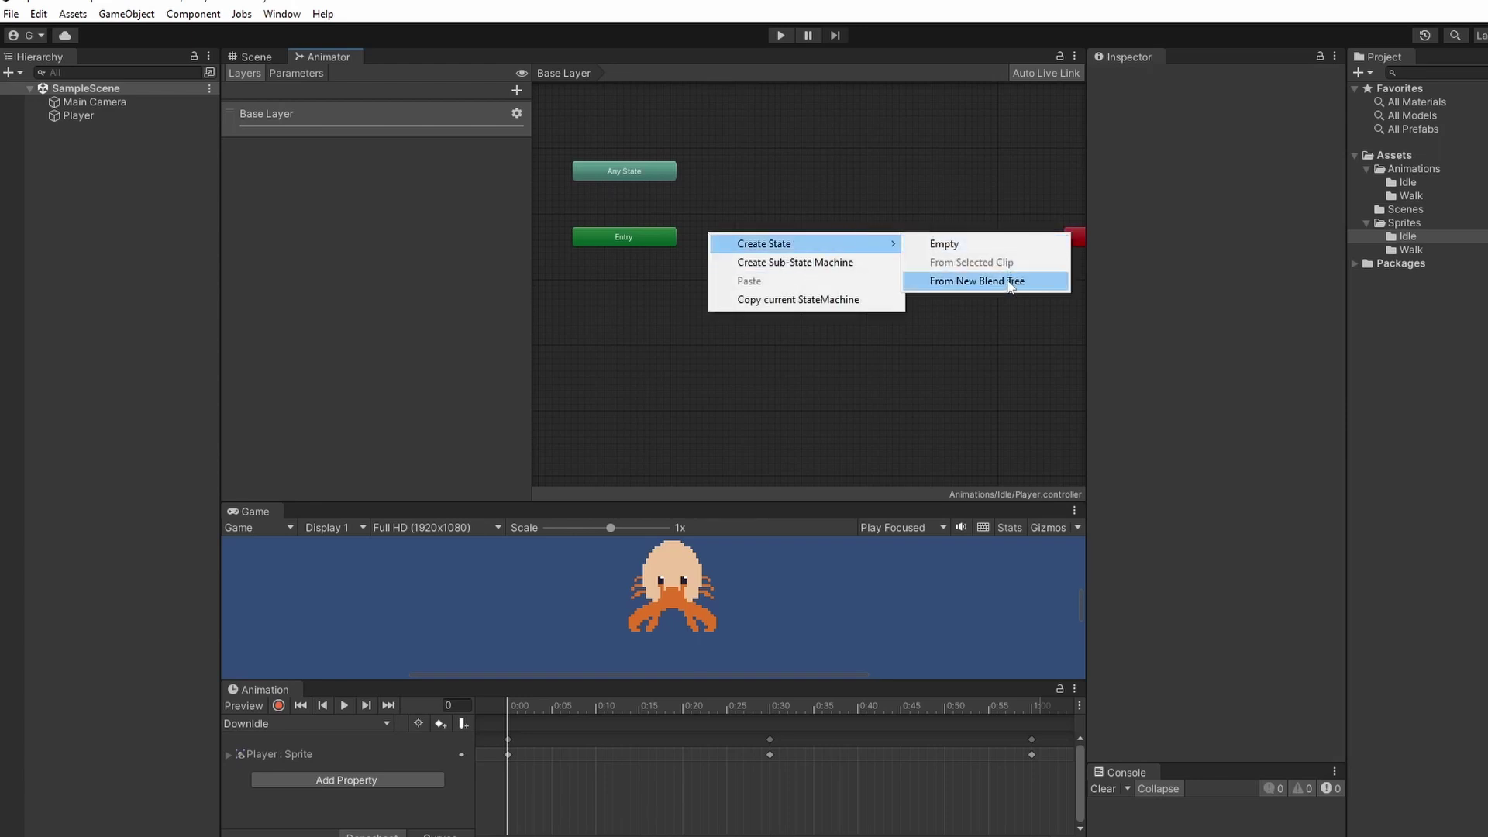
click(984, 280)
click(802, 248)
click(1184, 84)
key(BackSpace)
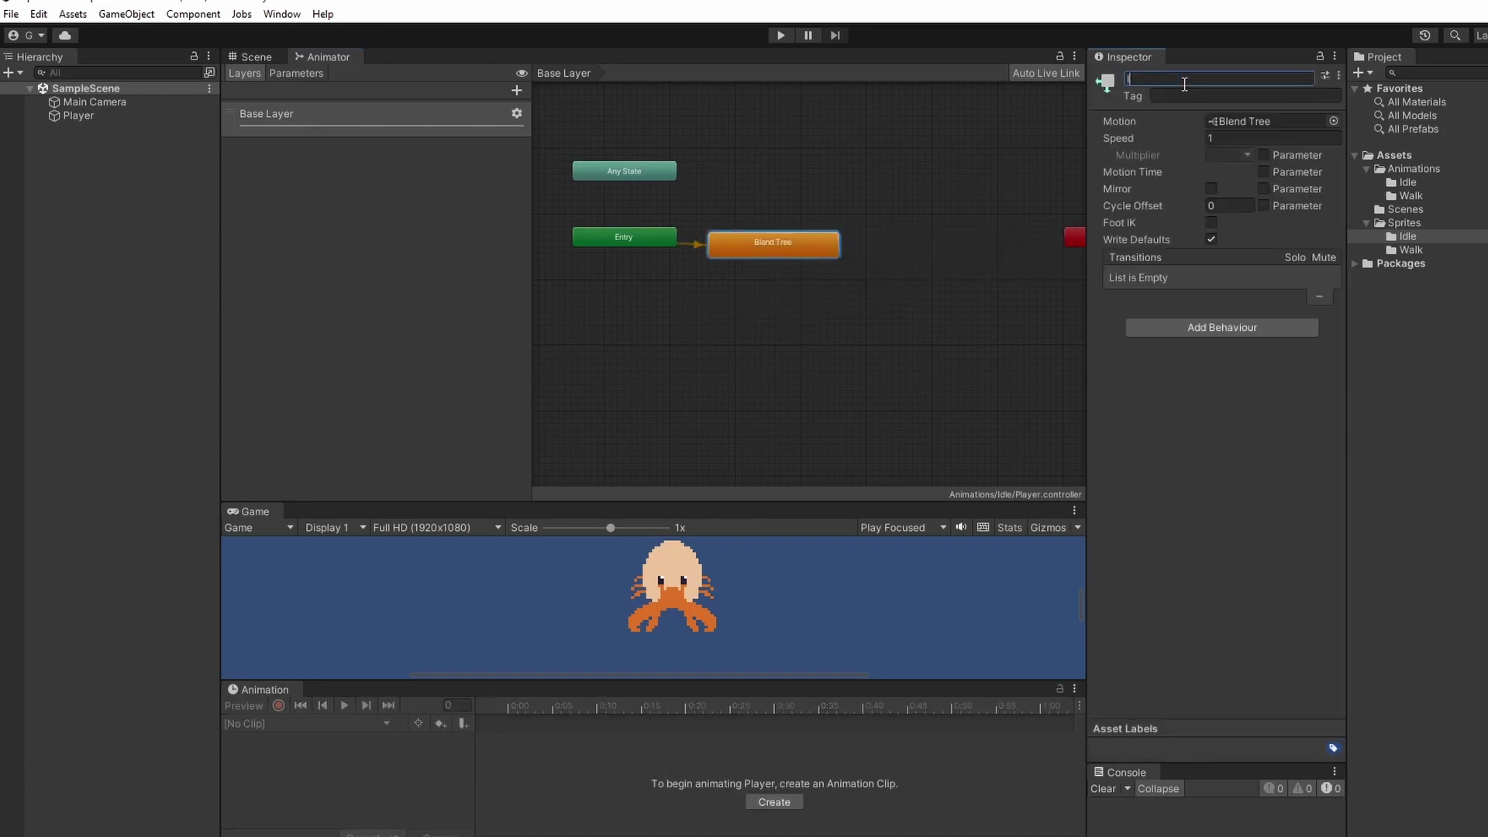
Step: Open the Idle blend tree and set its blend type to 2D Simple Directional
double_click(803, 240)
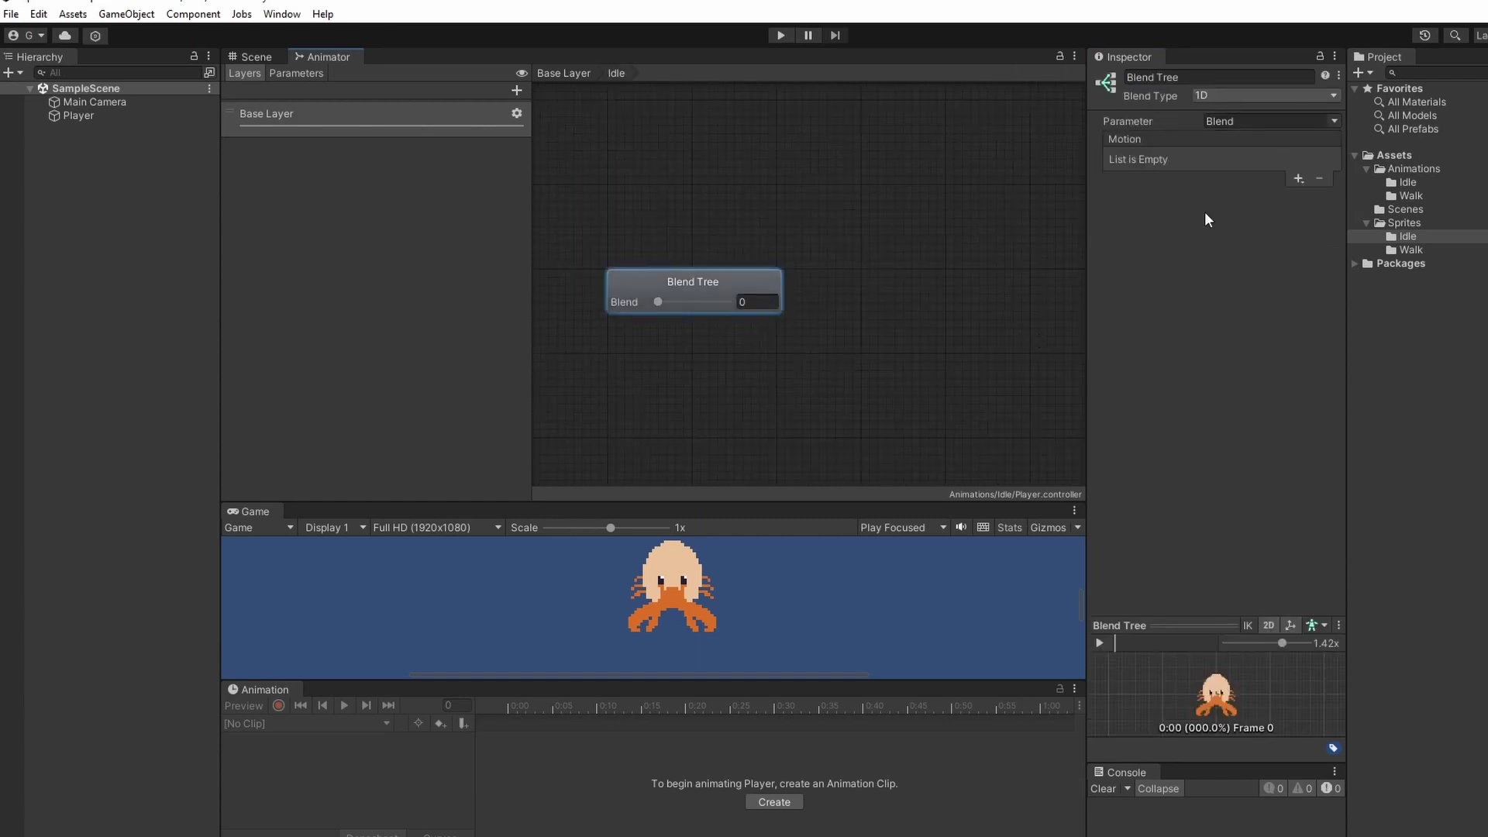
click(1272, 94)
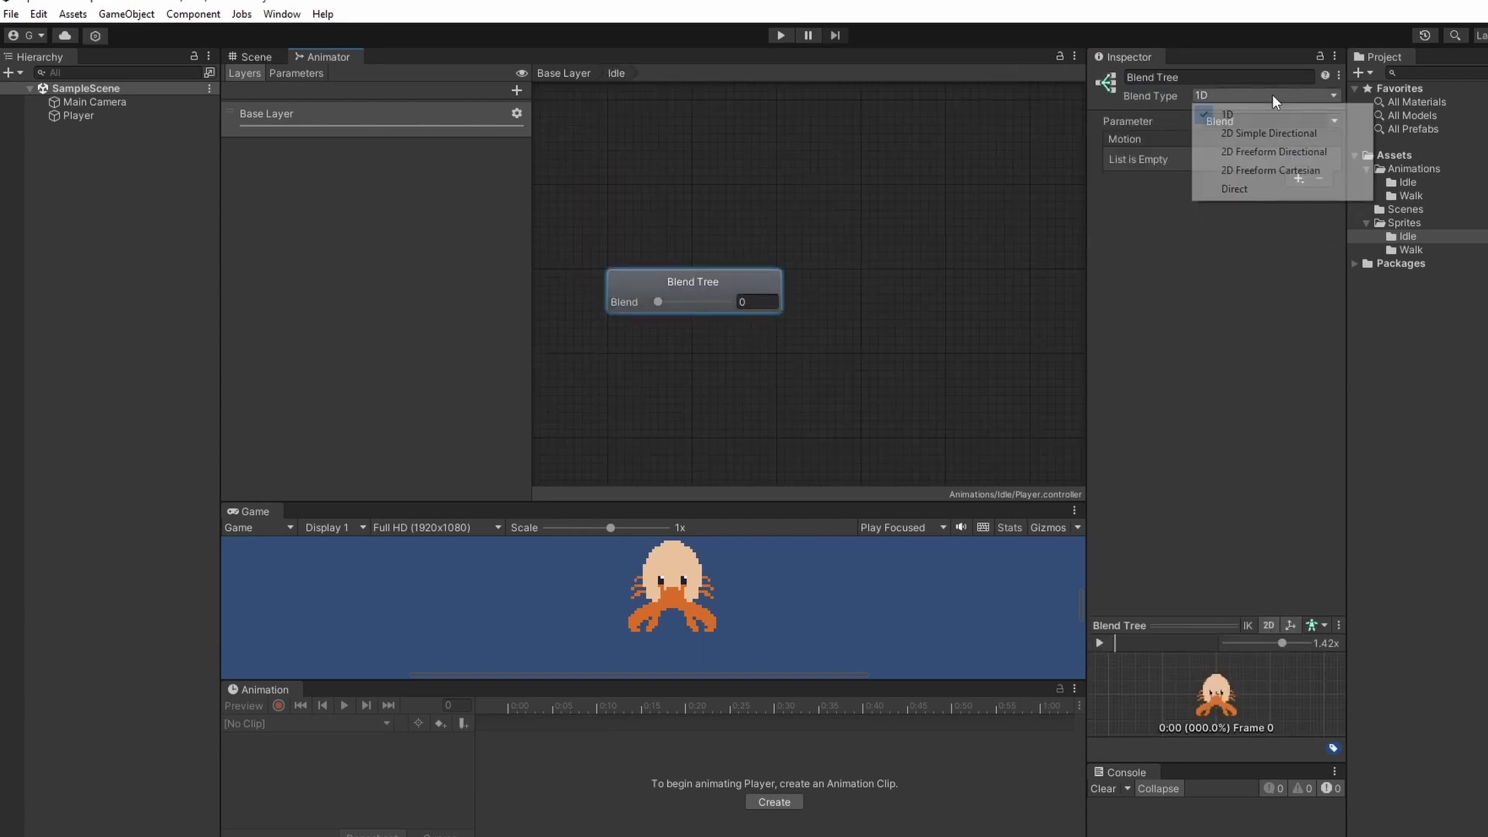
click(1281, 135)
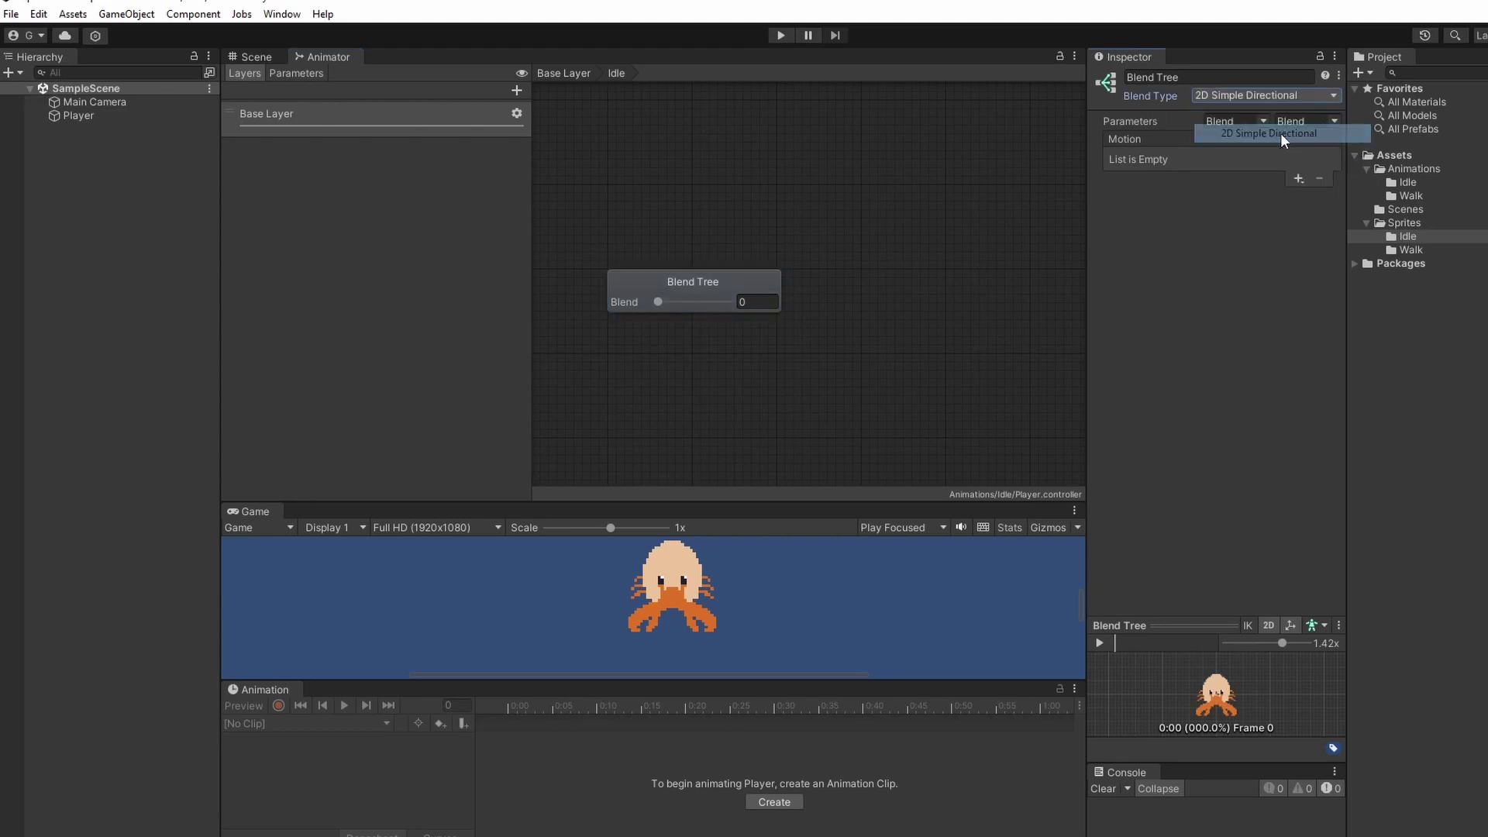
Step: Add eight empty motion fields to the Idle blend tree
click(1299, 178)
click(1312, 194)
click(1300, 178)
click(1312, 195)
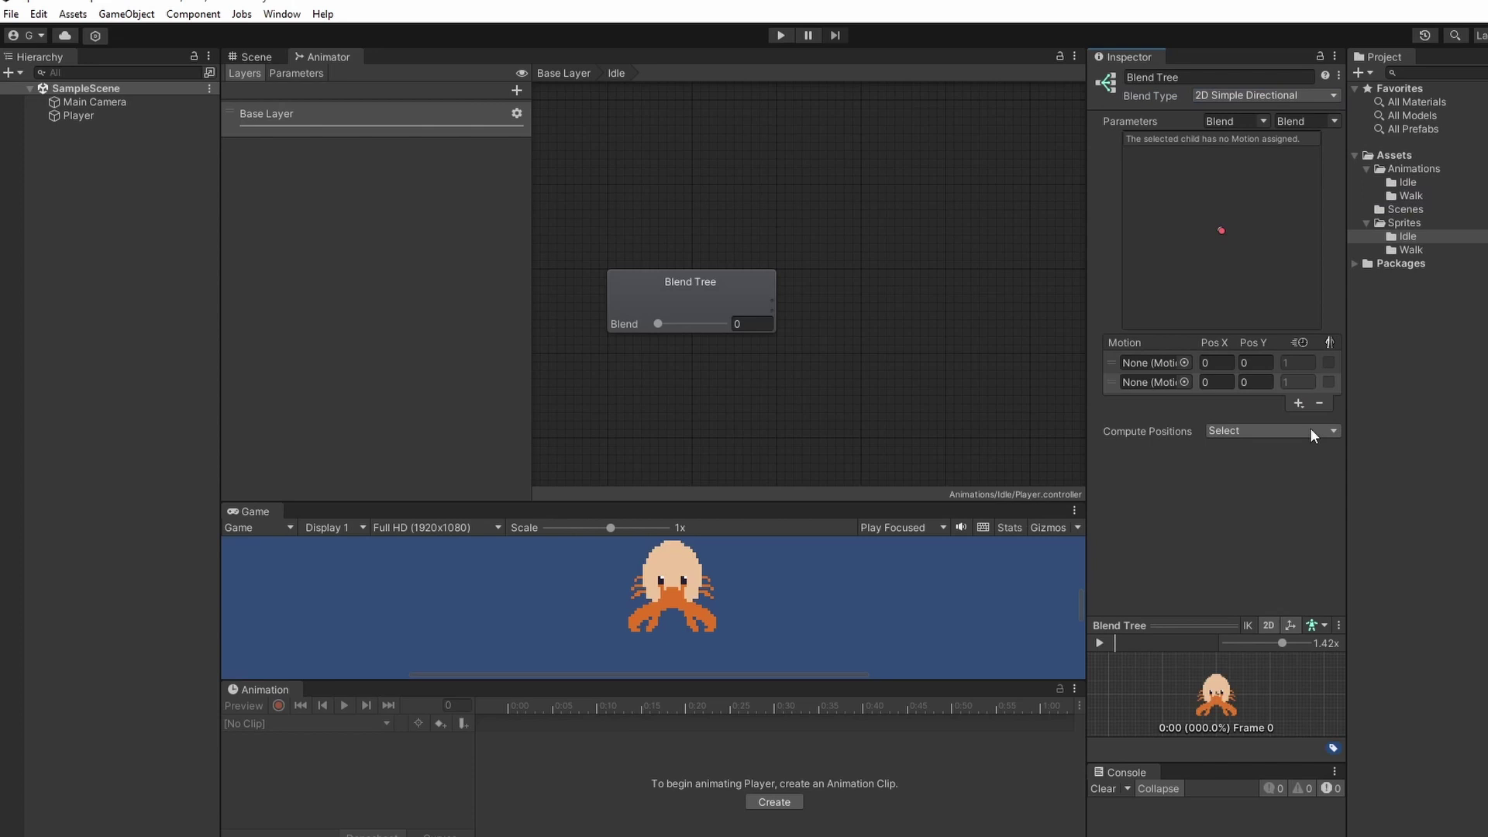
click(1299, 403)
click(1315, 420)
click(1299, 422)
click(1314, 440)
click(1300, 442)
click(1308, 460)
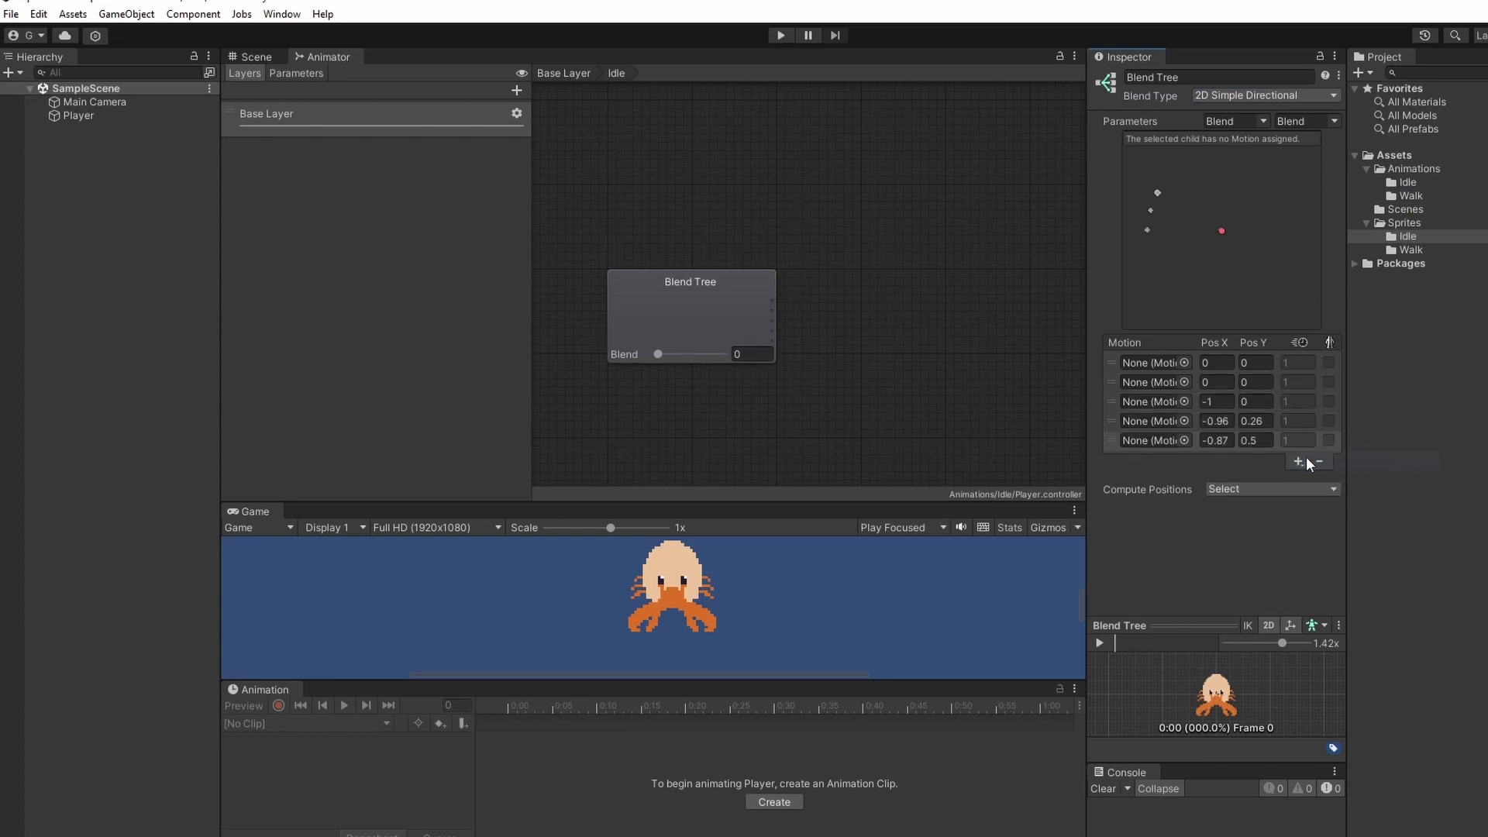
click(1302, 461)
click(1303, 479)
click(1313, 498)
click(1299, 500)
click(1313, 517)
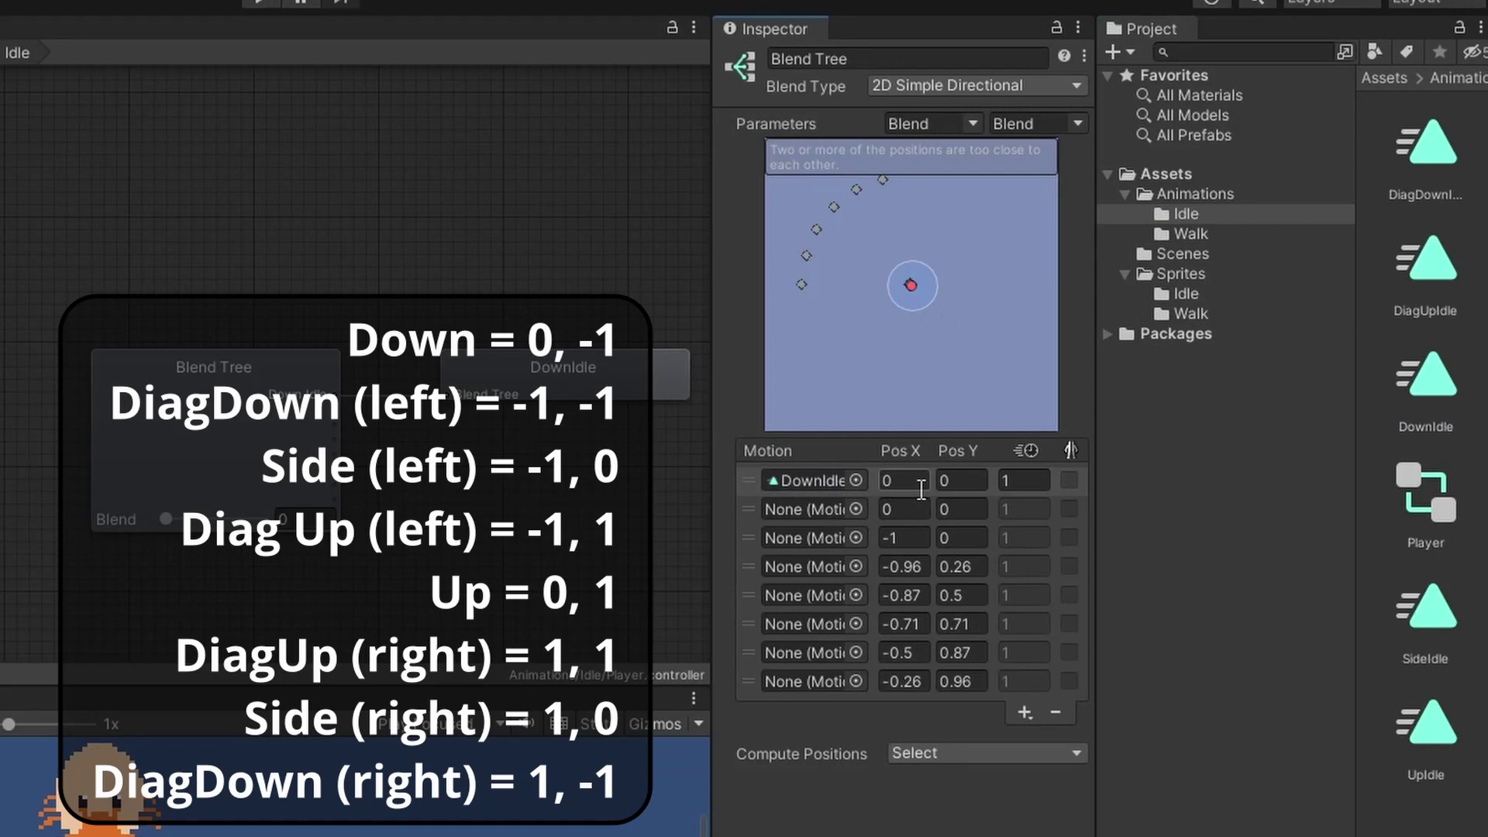
Step: Set the DownIdle motion's position to 0, -1 and assign DiagDownIdle to the second motion field at -1, -1
click(1218, 364)
click(1260, 364)
text(-1)
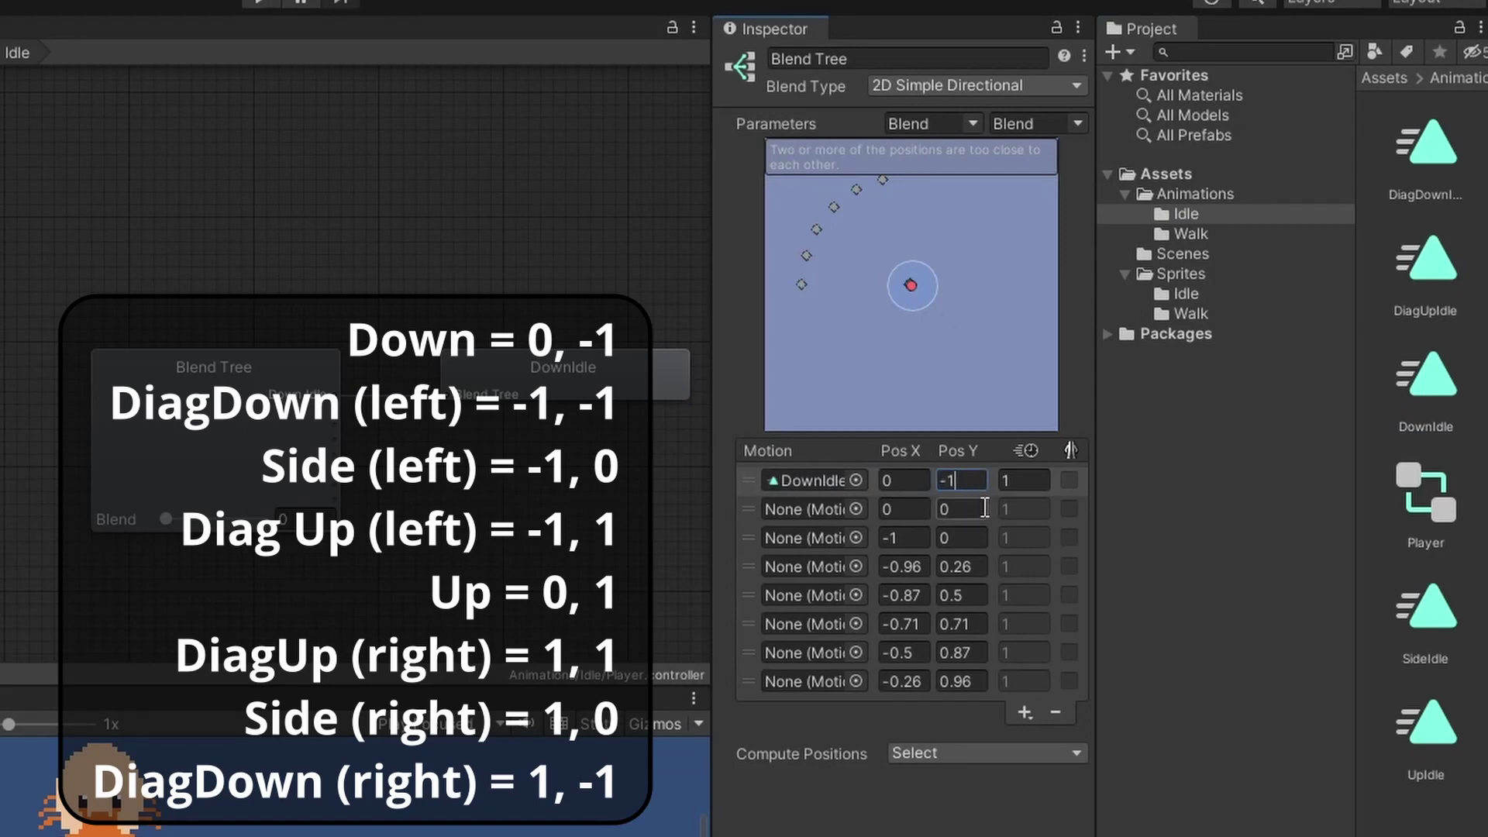
click(961, 510)
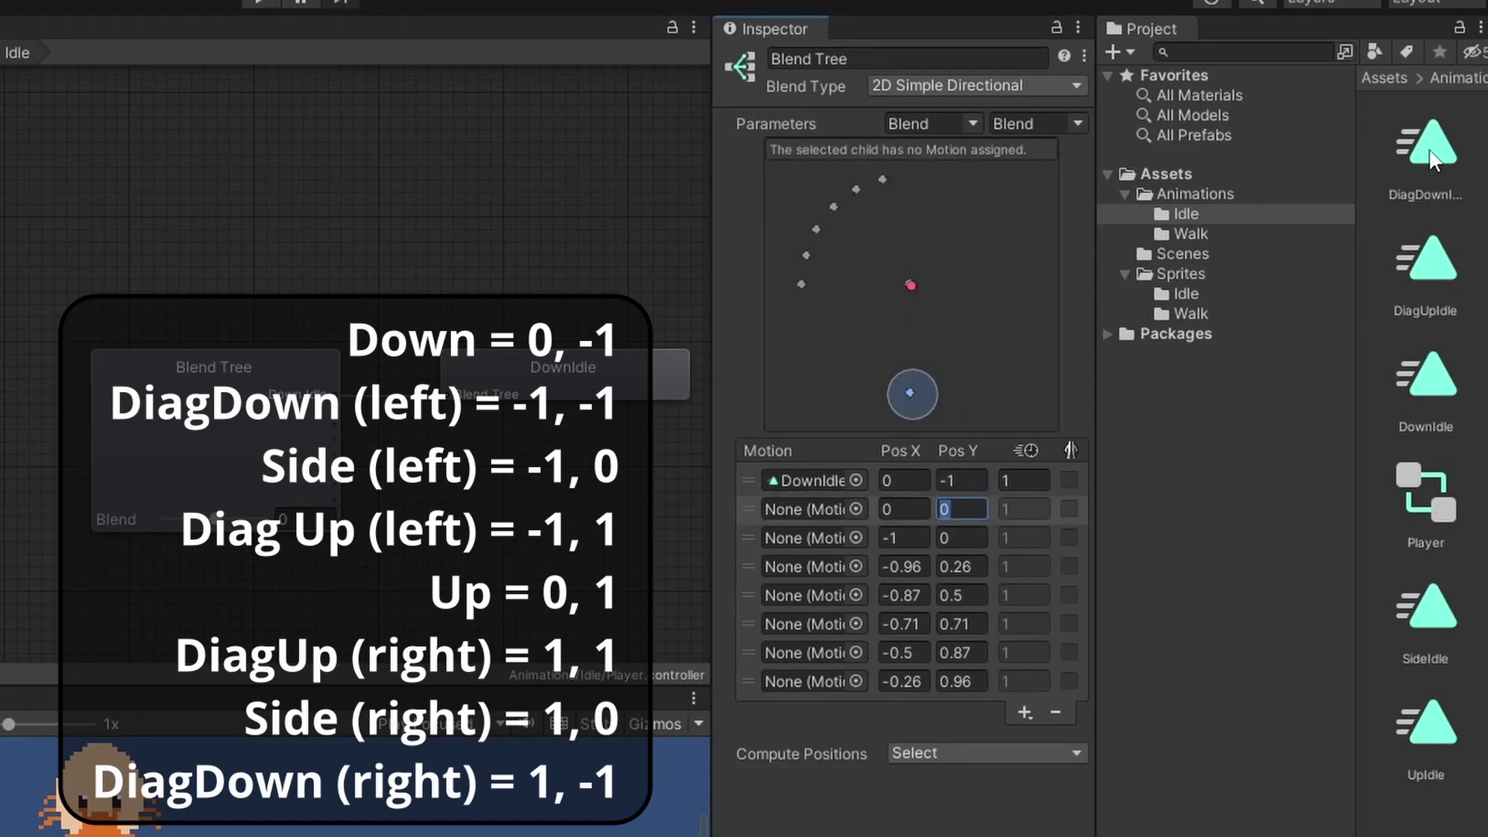
drag(1430, 159, 810, 509)
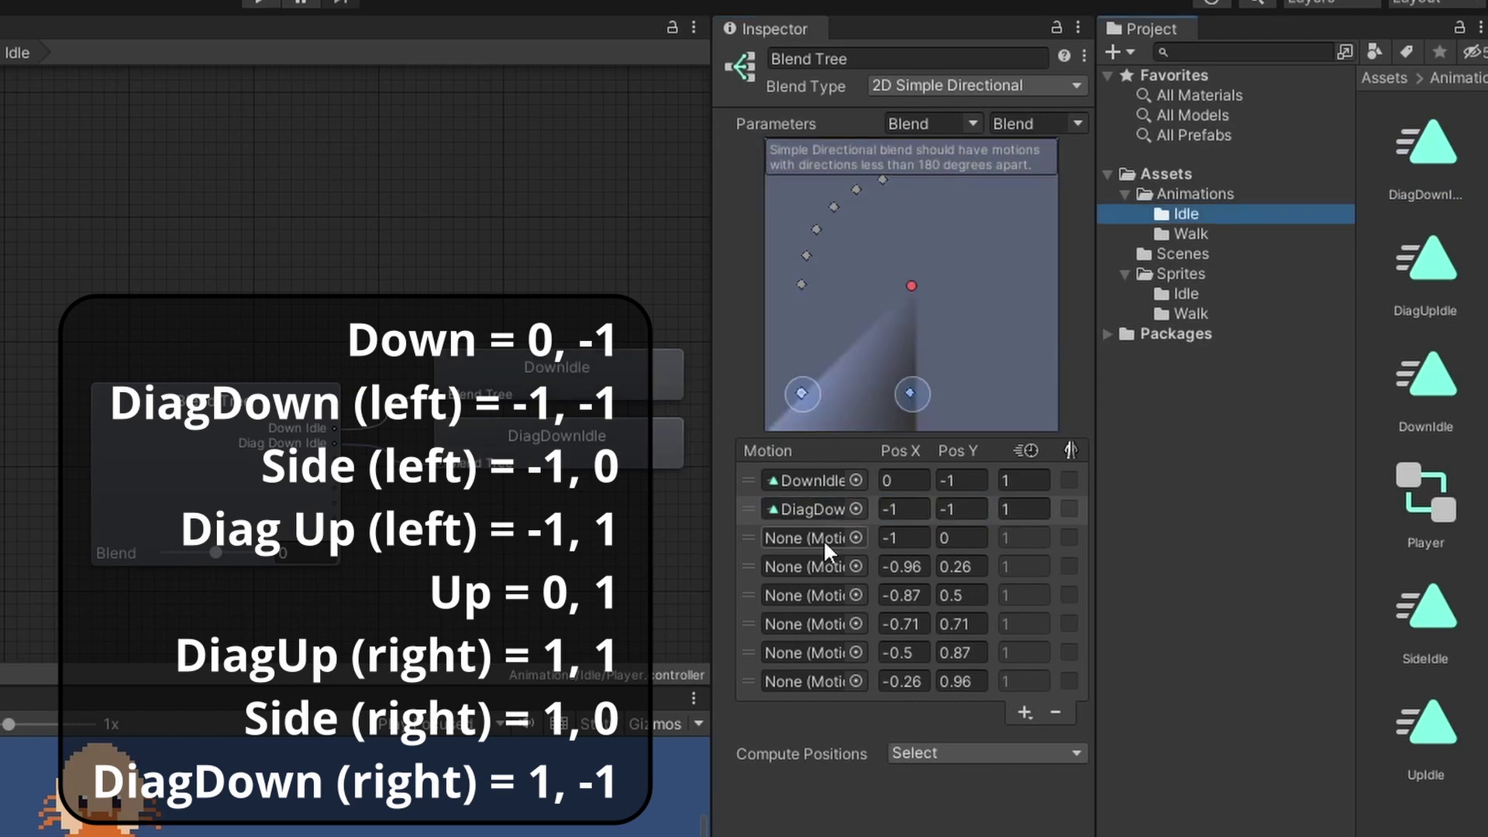
Step: Assign the SideIdle clip to the third motion field at position -1, 0
drag(1426, 608, 806, 538)
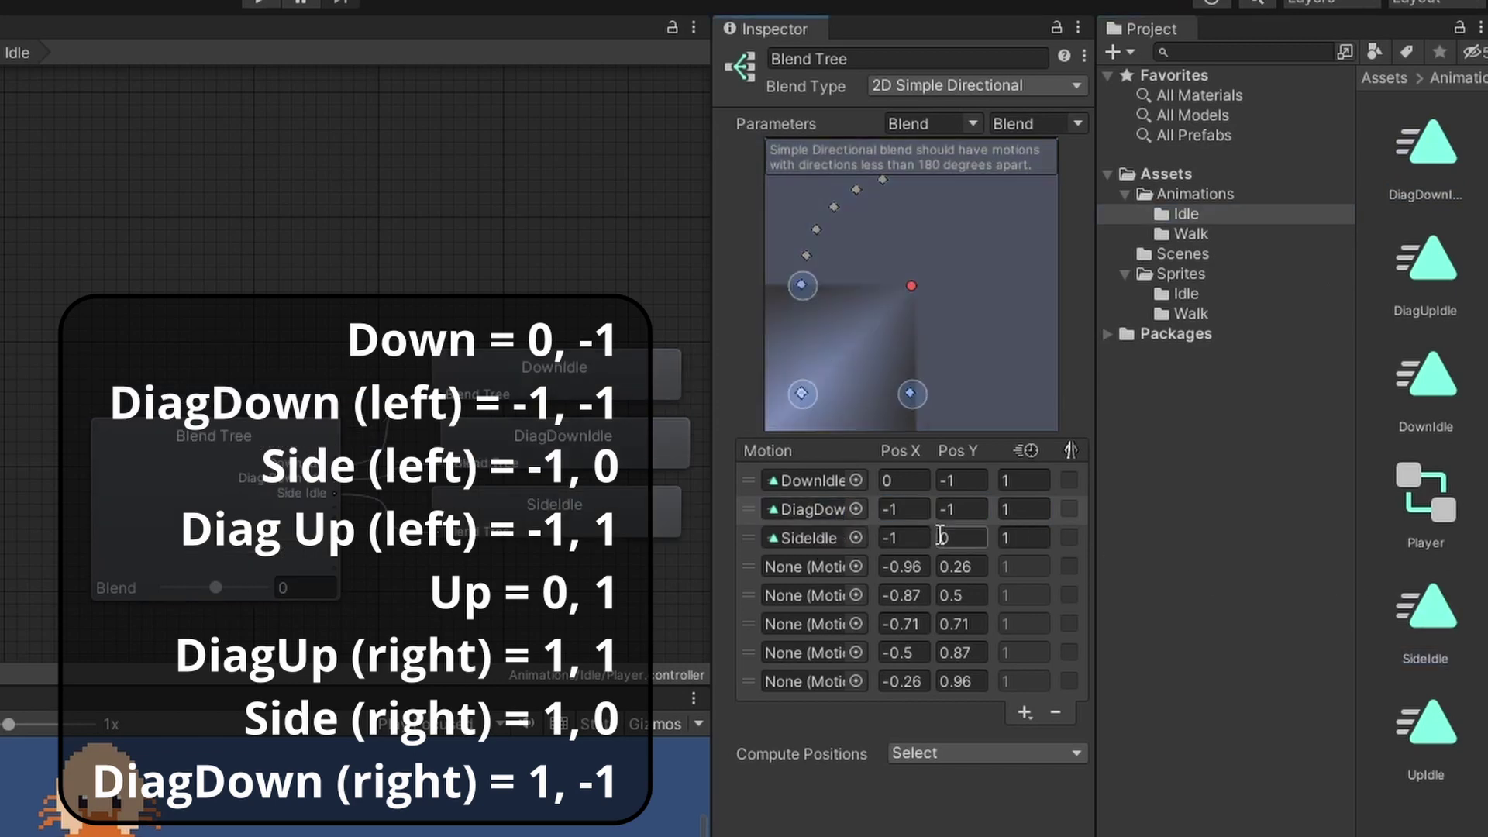
click(913, 535)
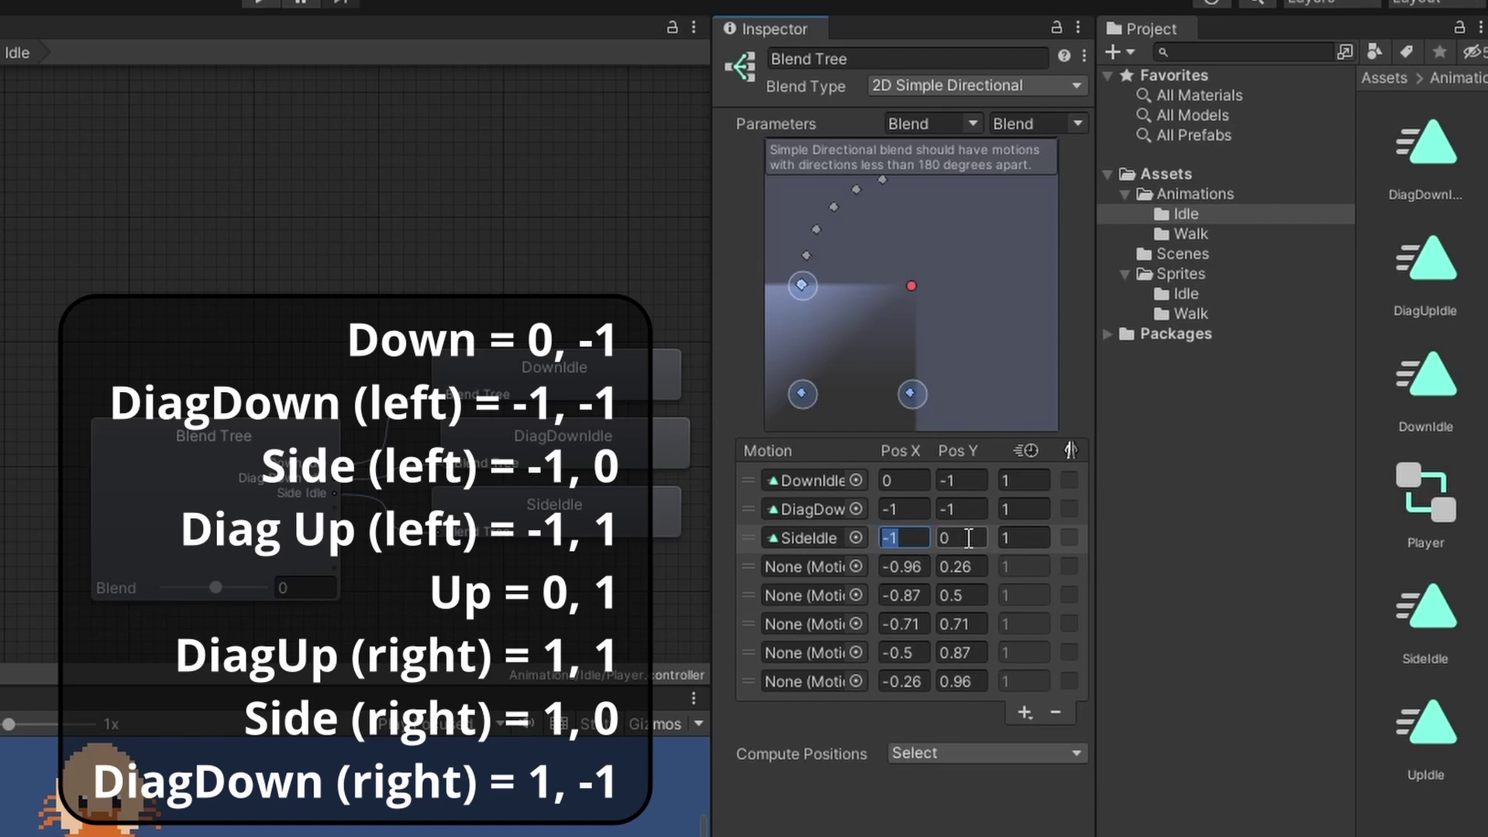
key(Tab)
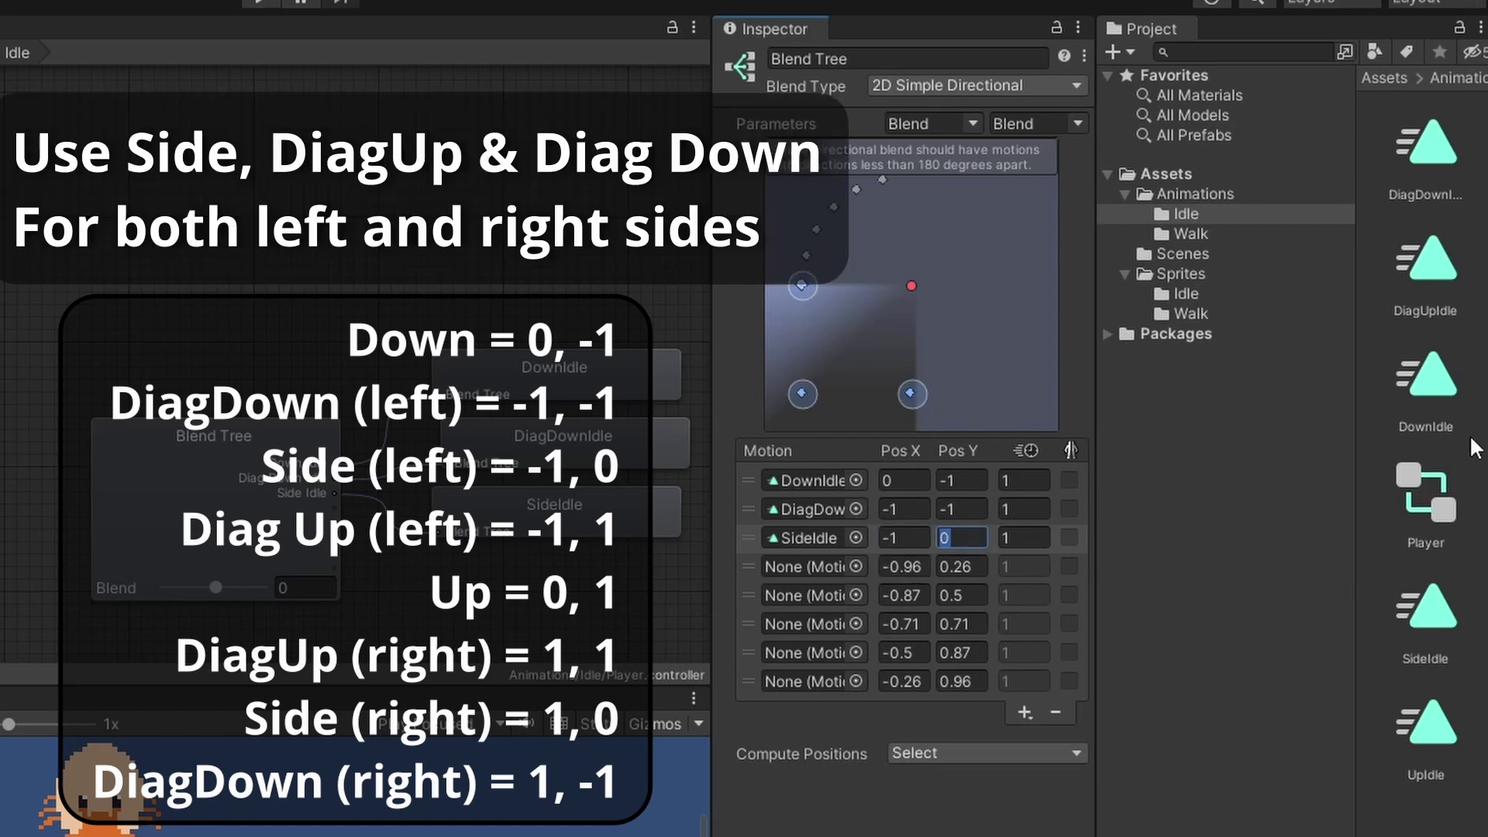
Step: Assign the DiagUpIdle clip to the fourth motion field and set its position to -1, 1
drag(1426, 264, 837, 581)
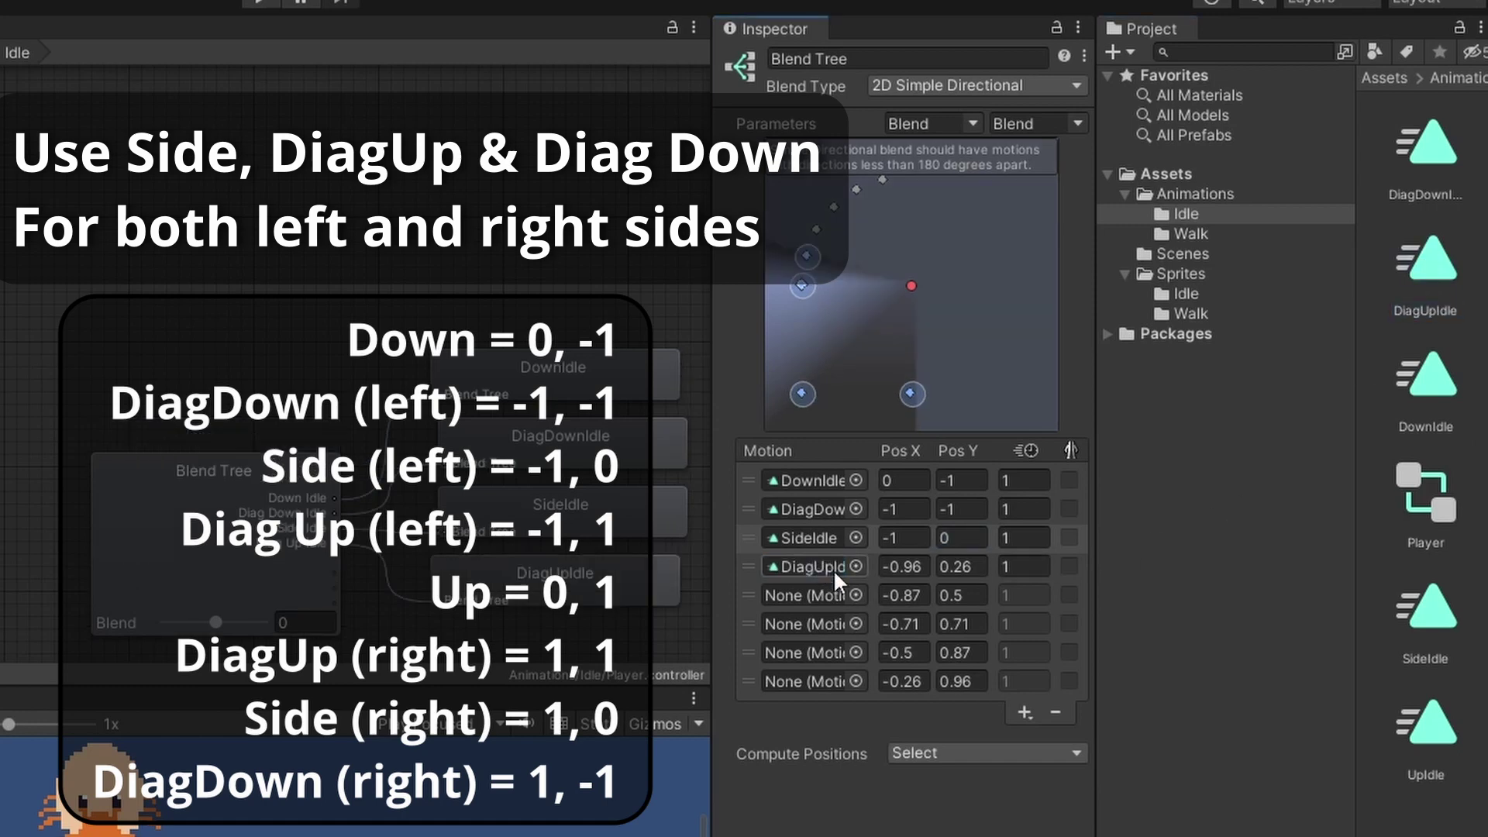
click(913, 568)
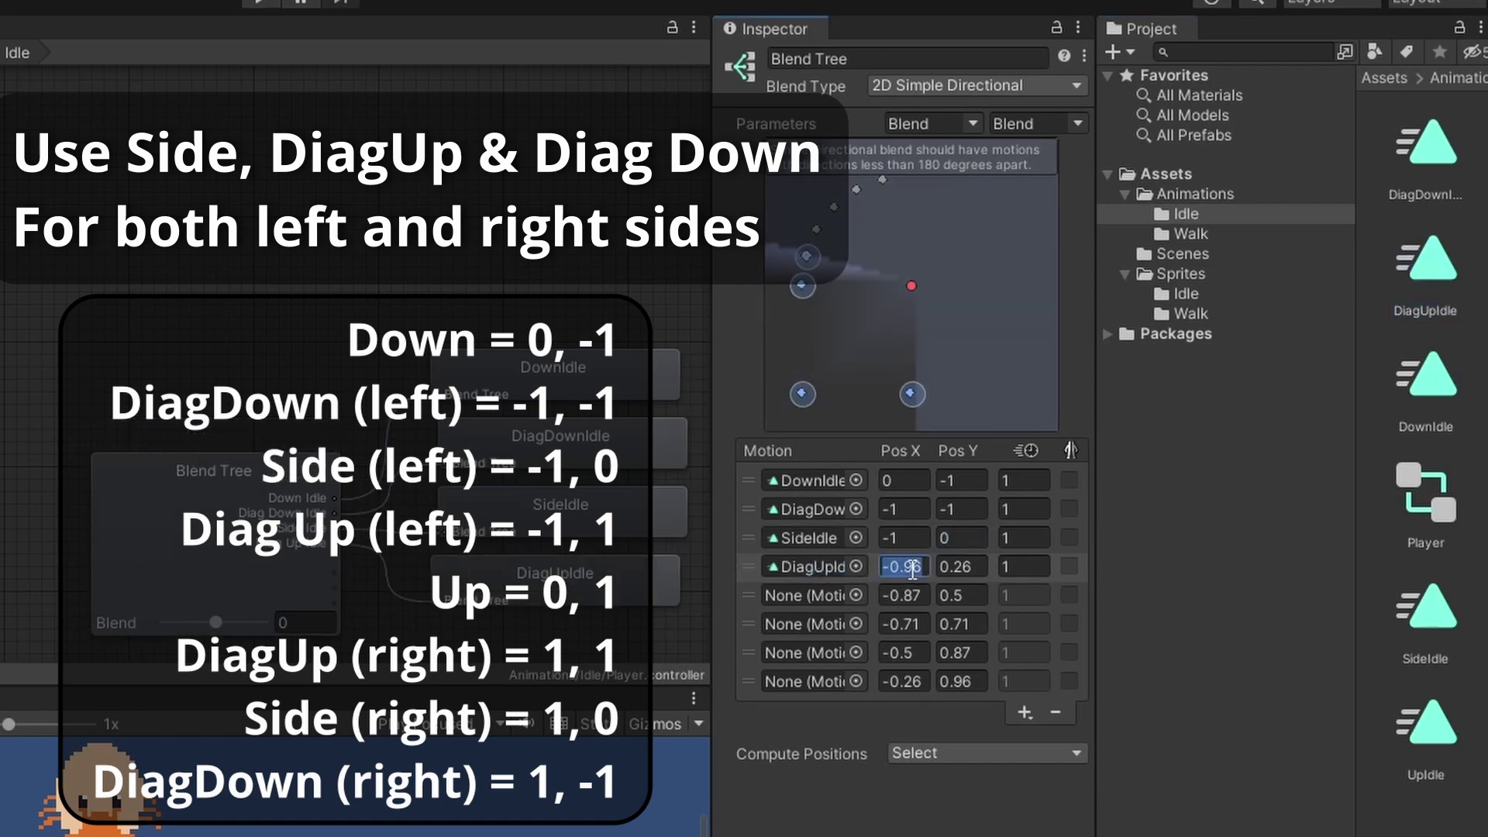
text(0)
key(Tab)
text(1)
key(Tab)
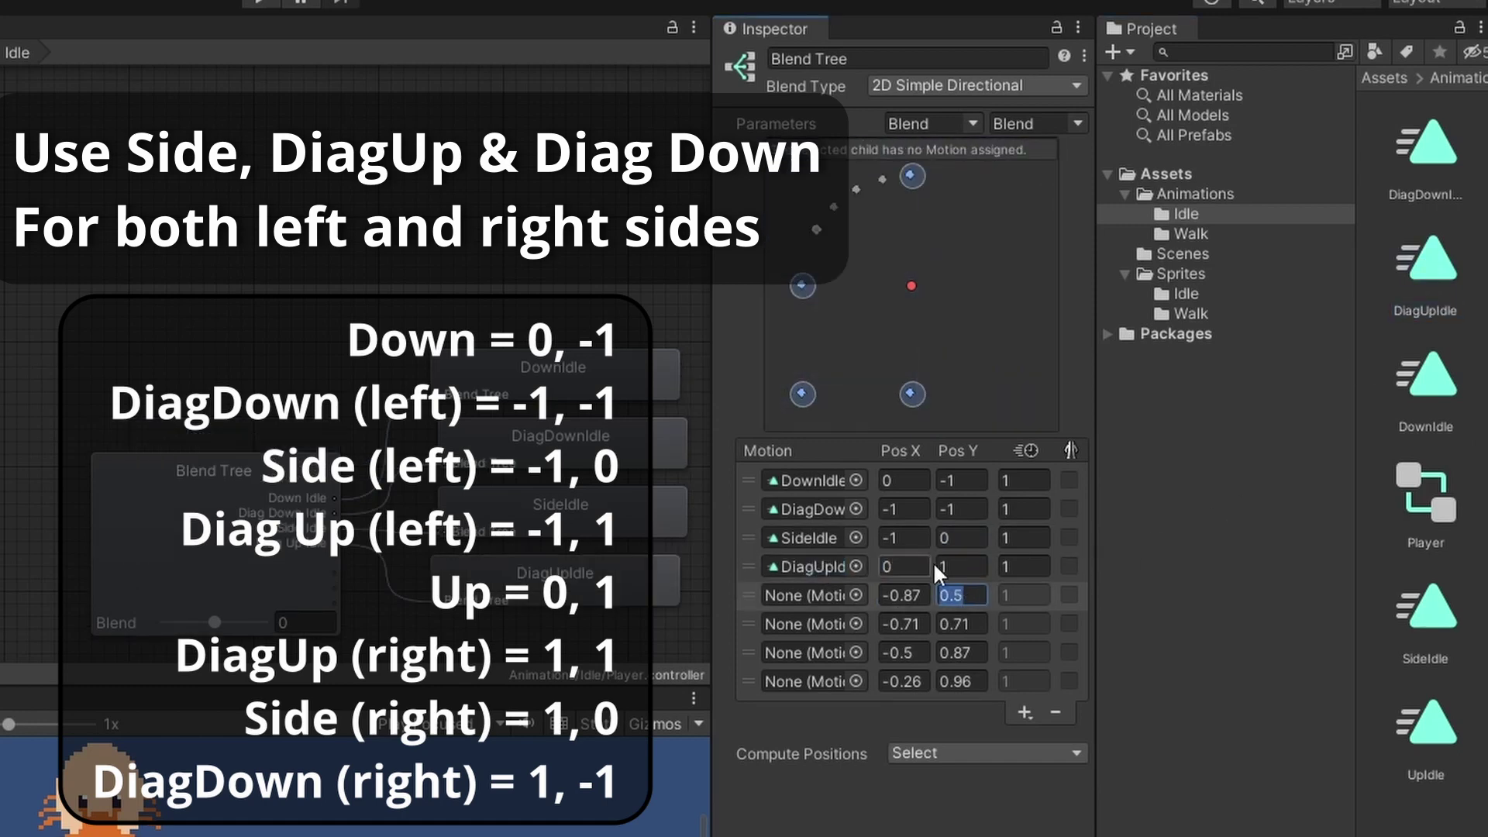
click(885, 568)
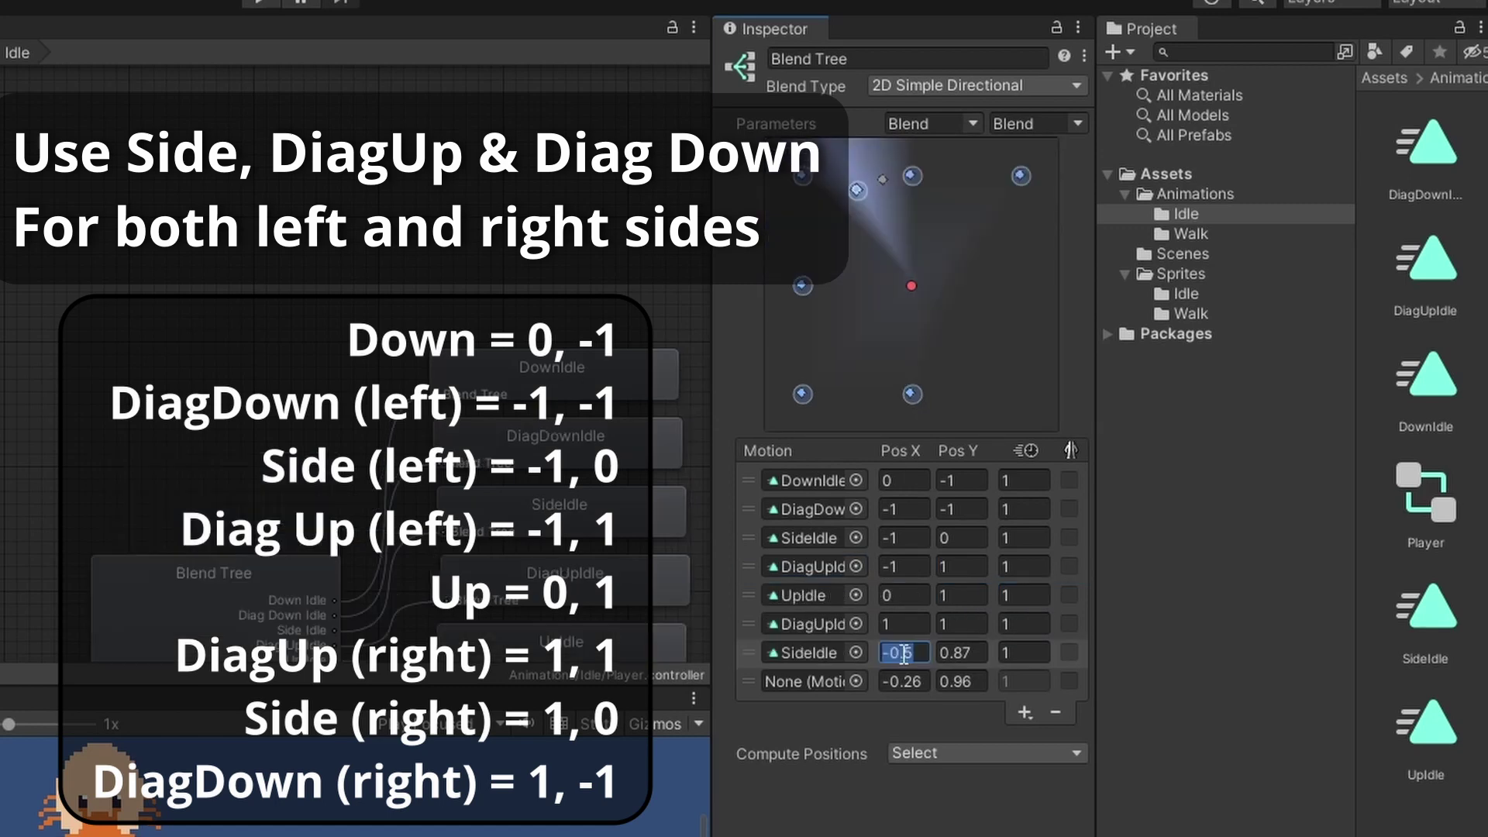
Step: Set the second SideIdle motion's position to 1, 0 and reselect the Idle blend tree node
text(1)
key(Tab)
text(0)
click(1482, 655)
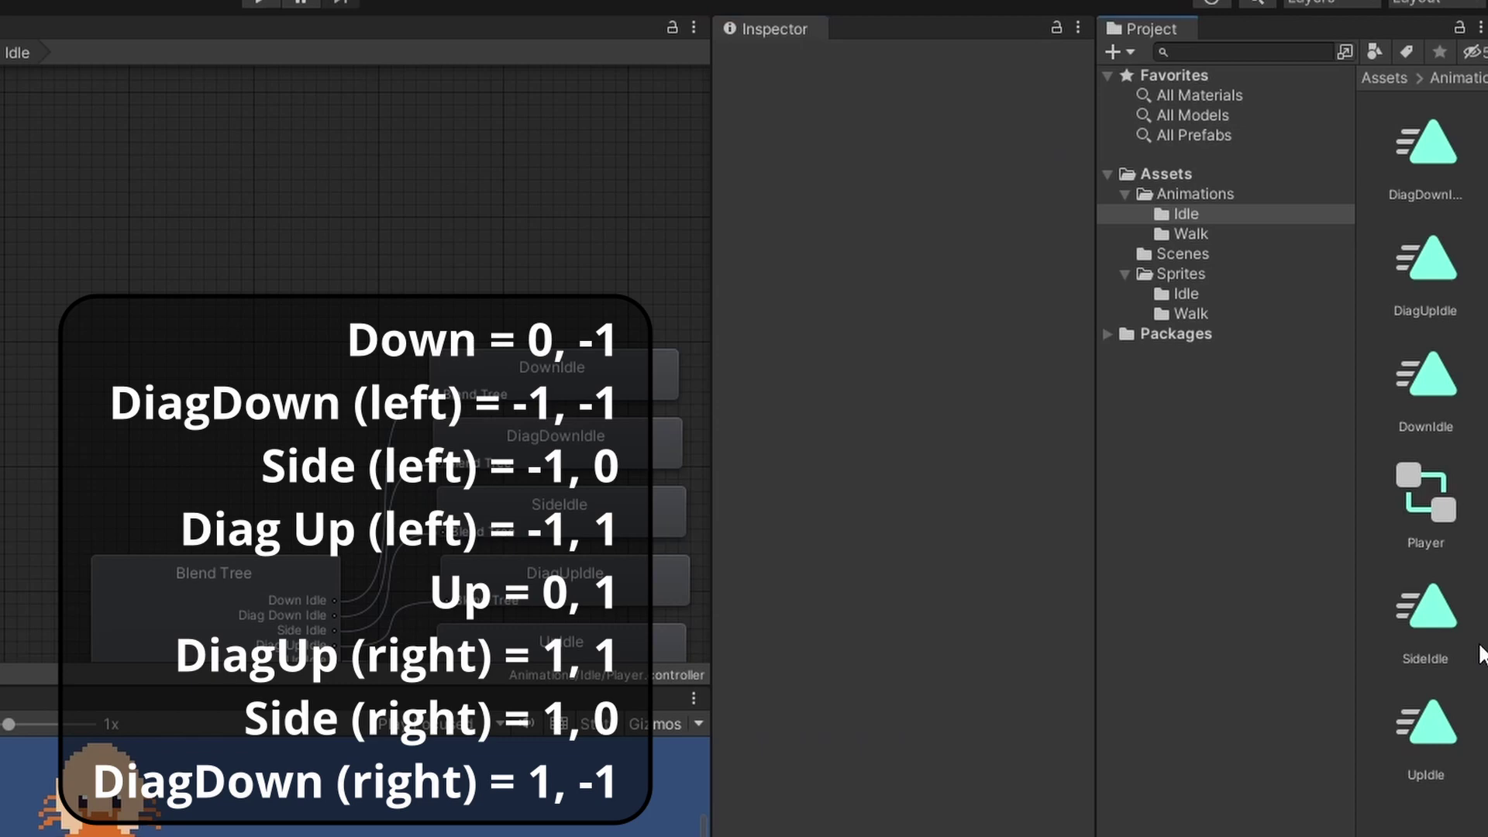
click(277, 589)
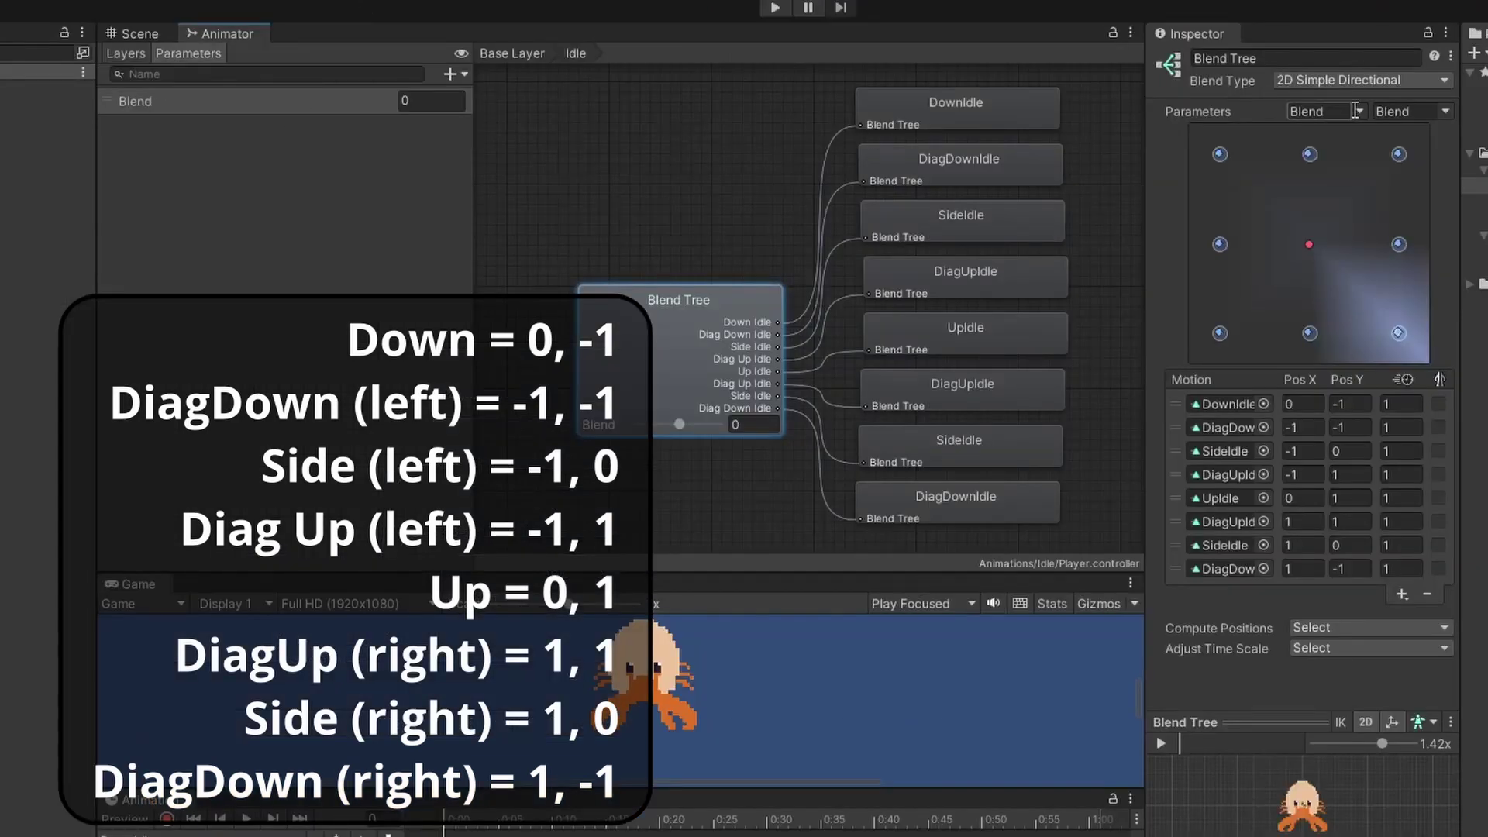
Step: Add two float animator parameters named LastMoveX and LastMoveY
click(449, 73)
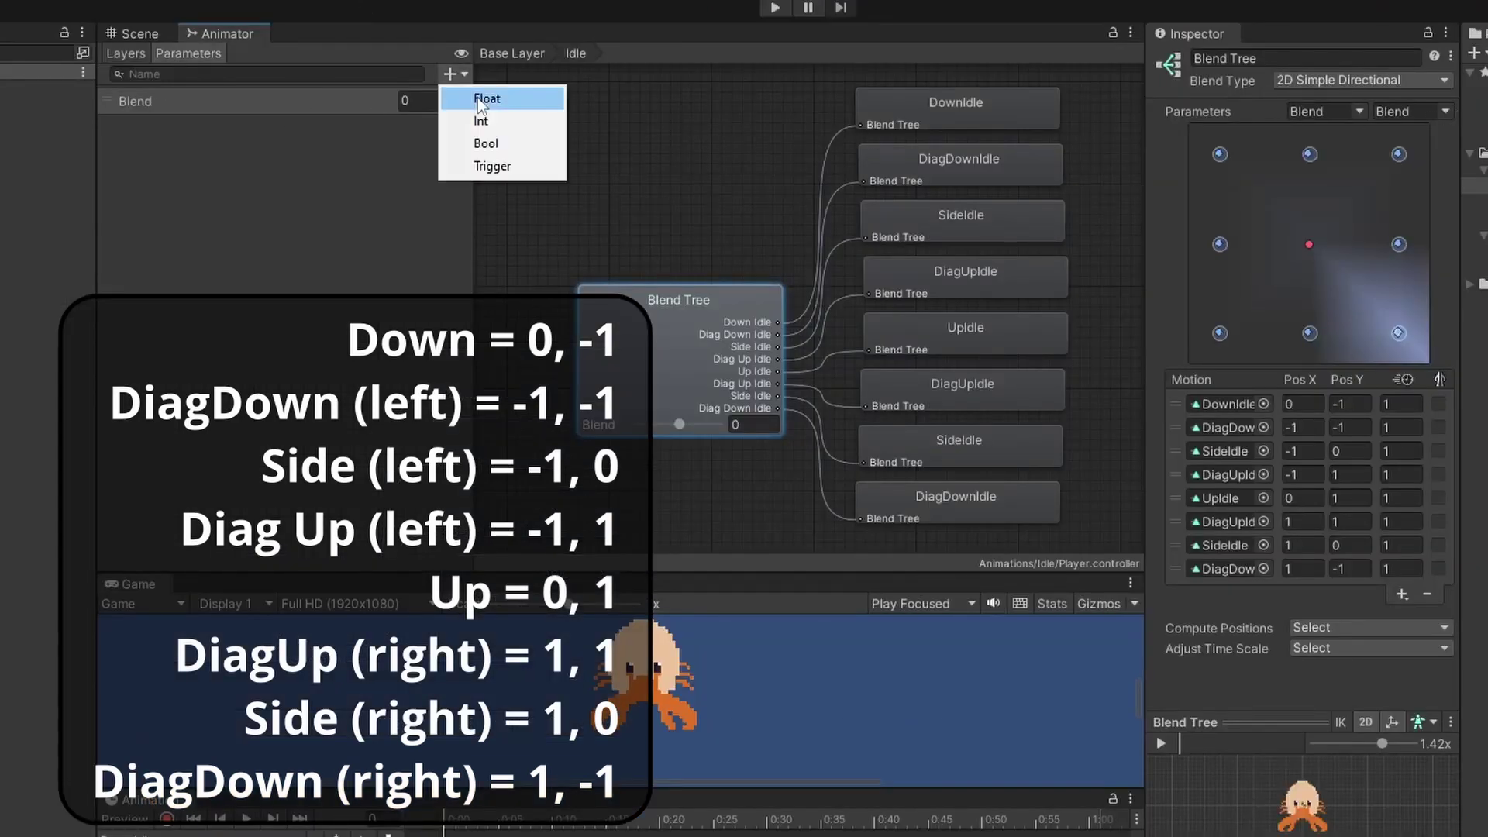
click(477, 98)
text(LastMoveX)
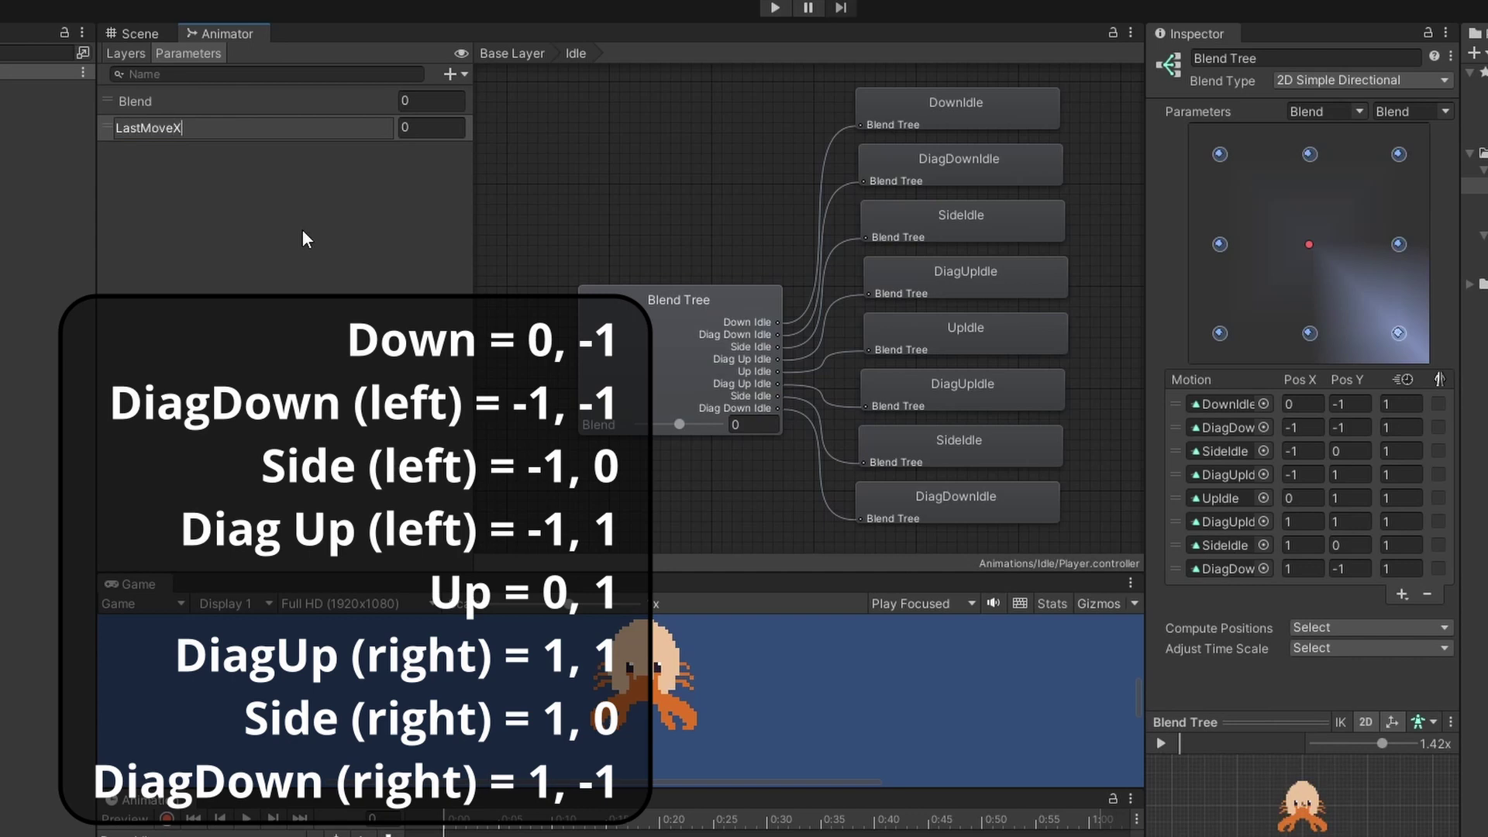
key(Return)
click(450, 73)
click(477, 98)
text(LastMoveY)
key(Return)
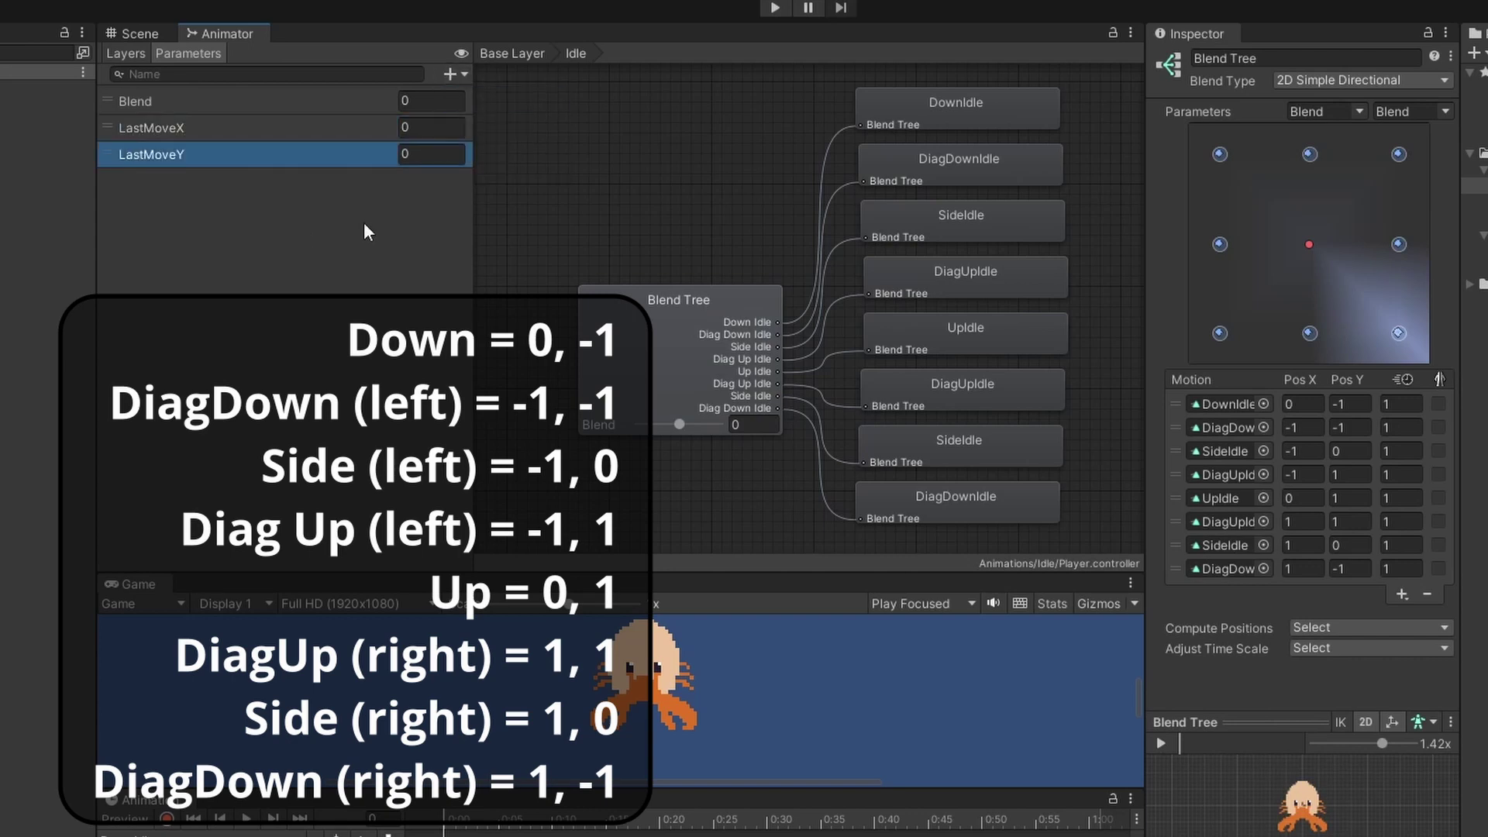
Step: Set the Idle blend tree's two blend parameters to LastMoveX and LastMoveY
click(1359, 110)
click(1348, 150)
click(1446, 111)
click(1426, 180)
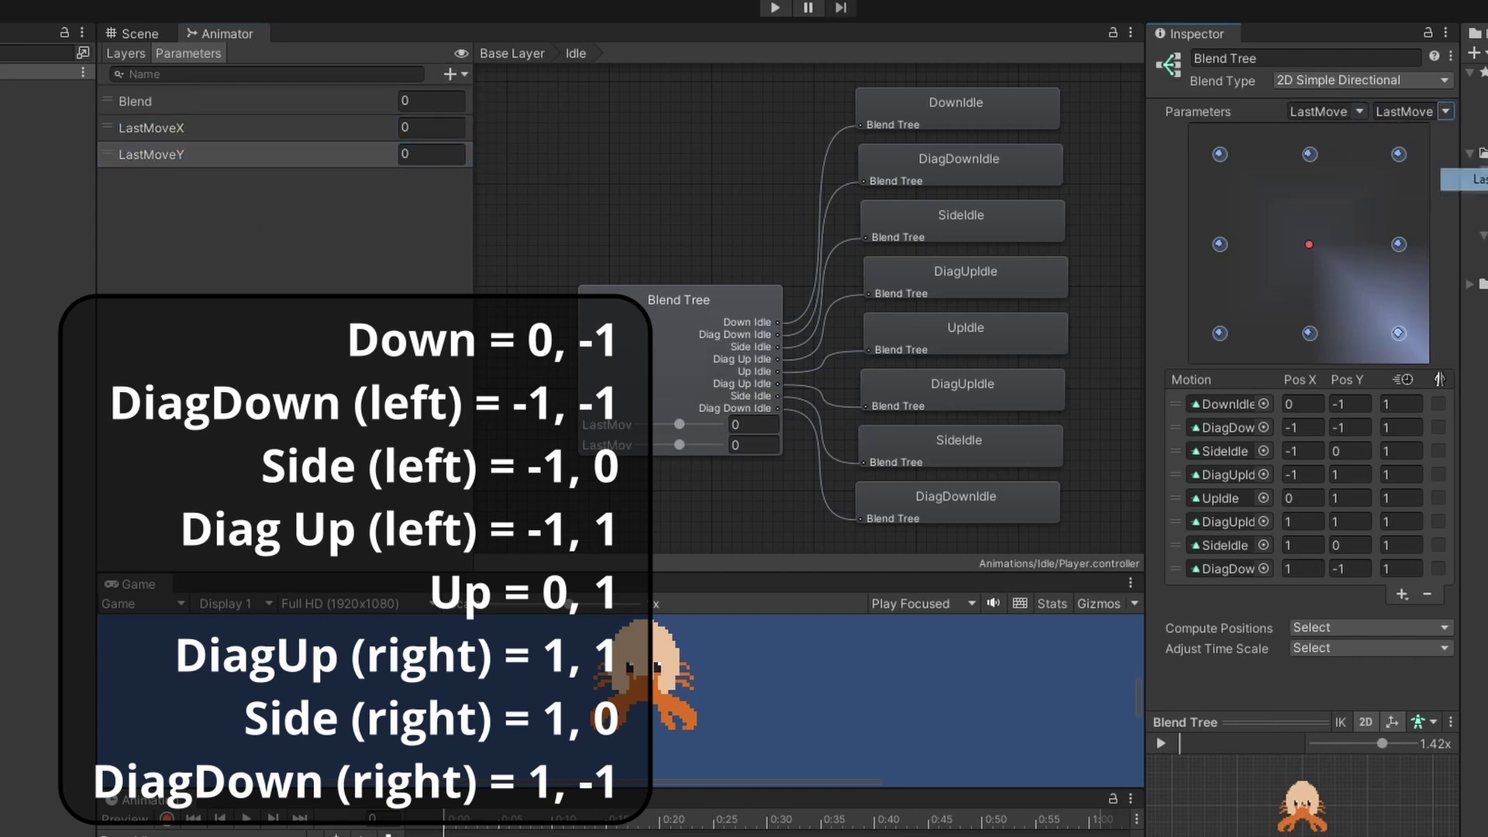
click(1445, 111)
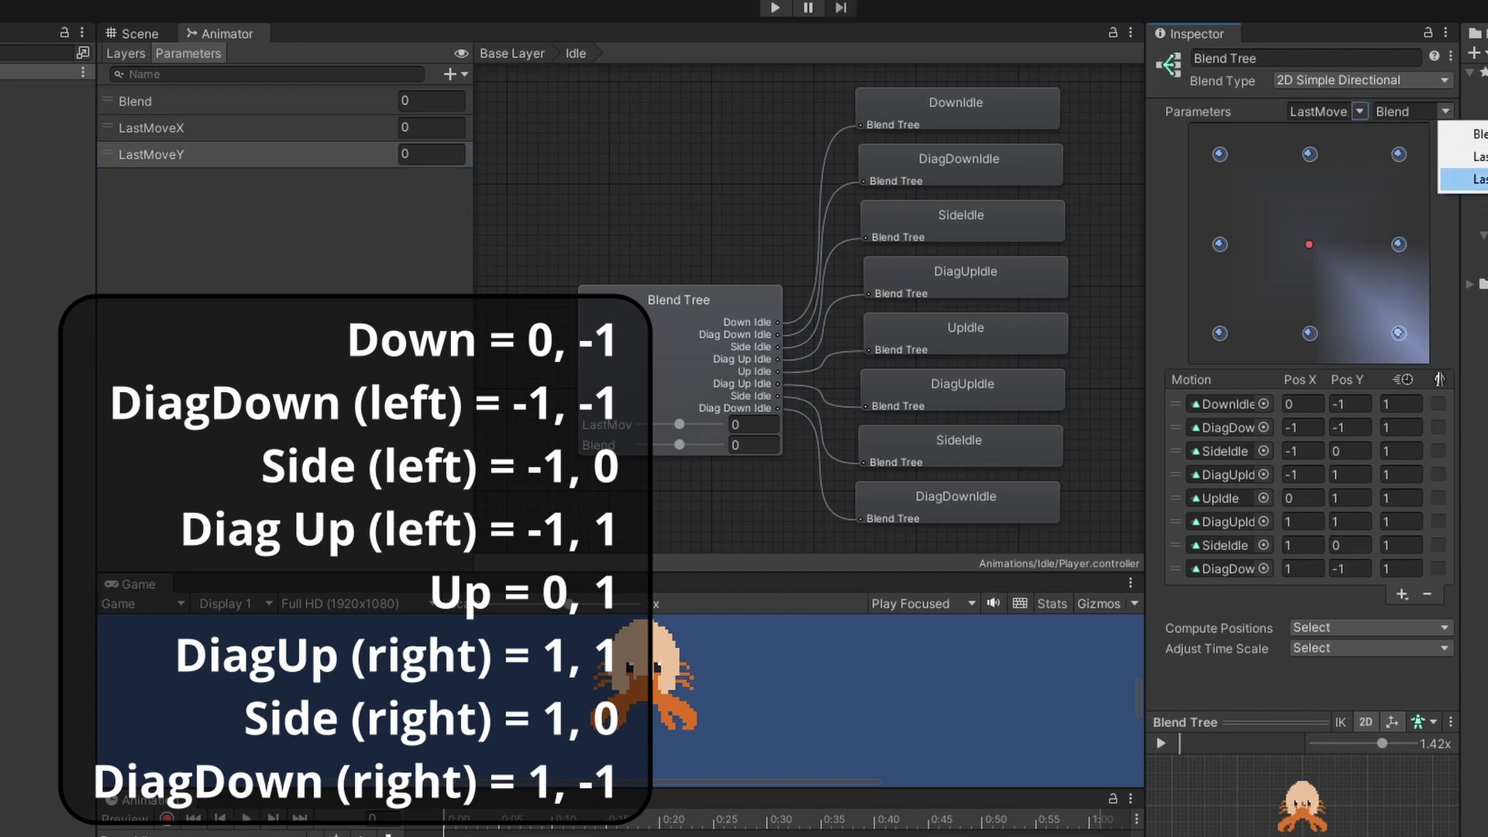
click(1463, 180)
Step: Return to the Base Layer and create a second blend tree state named Walk beside Idle
click(513, 55)
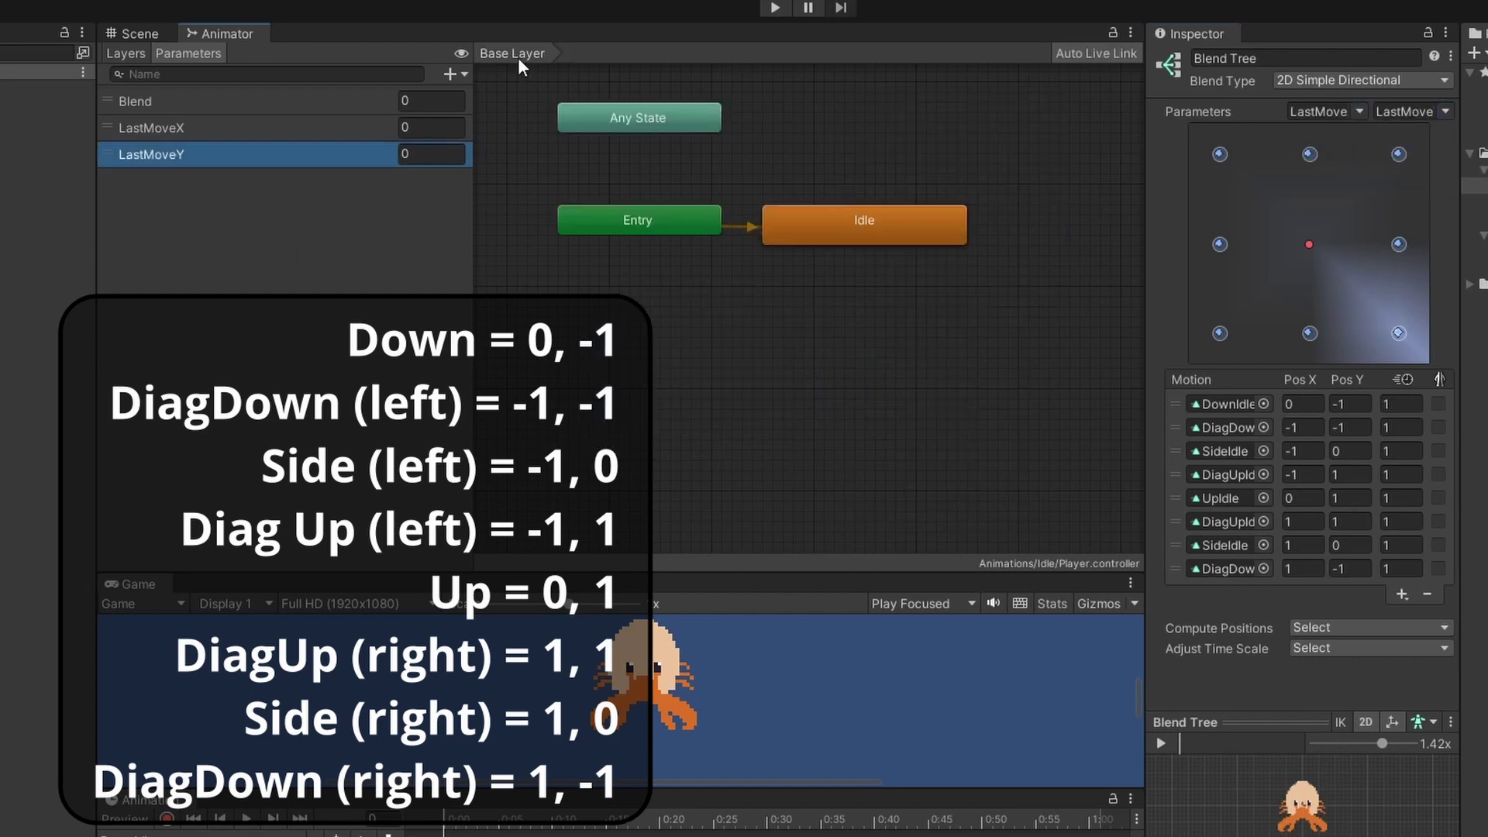
double_click(767, 229)
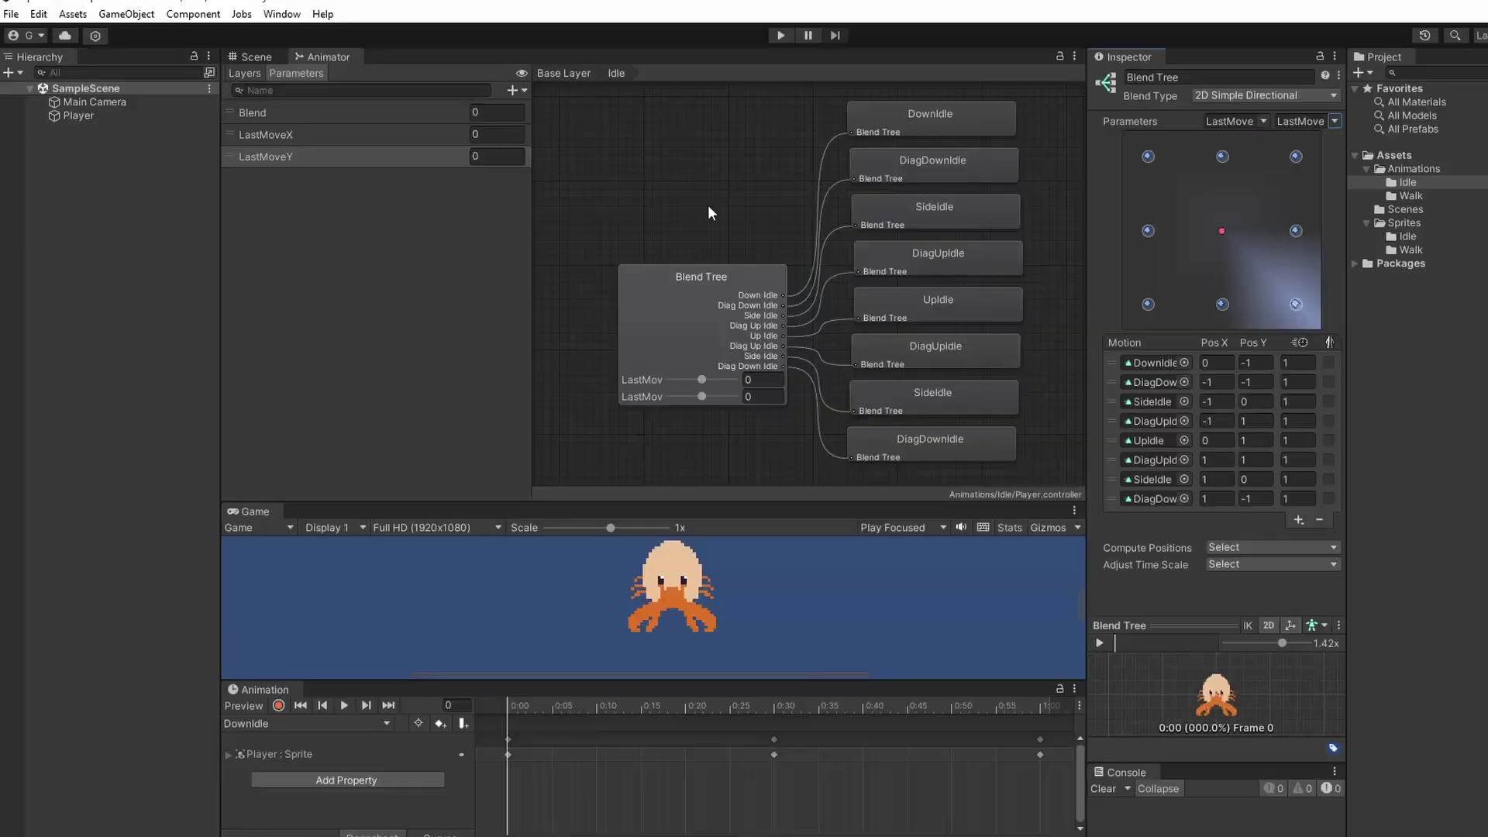
click(568, 75)
right_click(950, 223)
mouse_move(1008, 235)
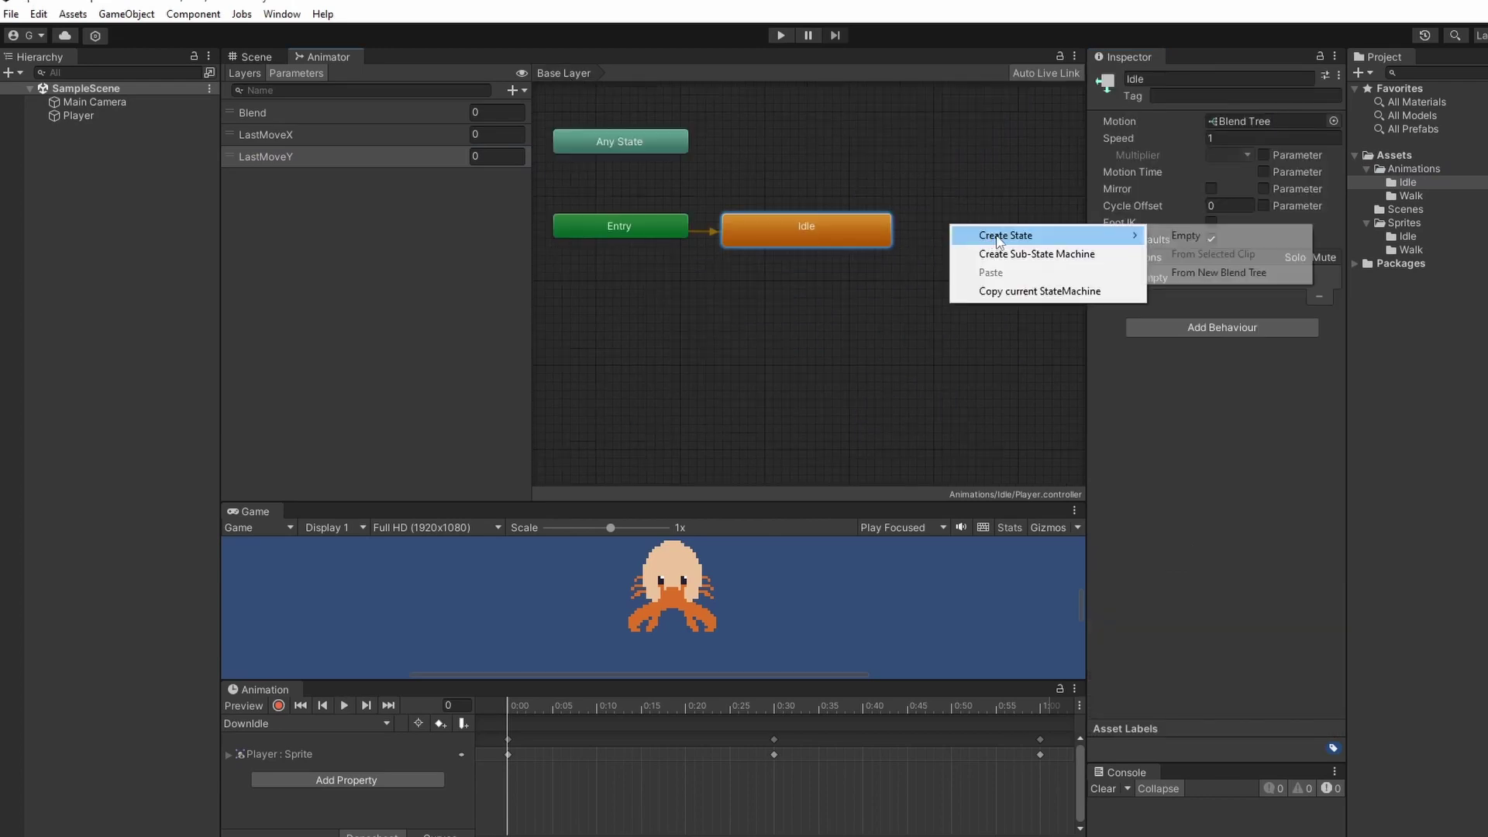
click(1219, 272)
click(1221, 78)
text(Walk)
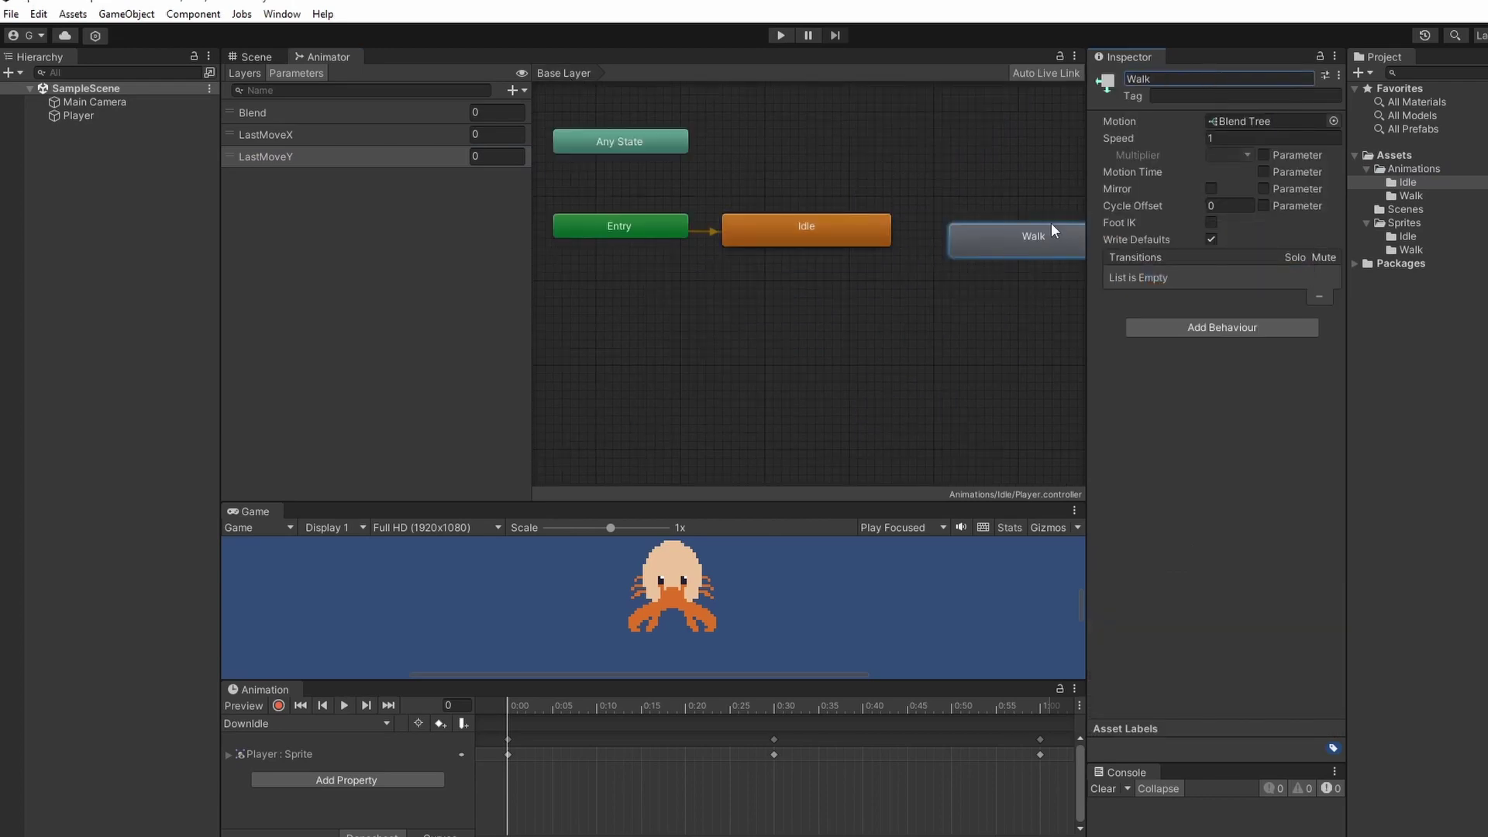
Step: Open the Walk state's blend tree and set its blend type to 2D Simple Directional
double_click(1046, 234)
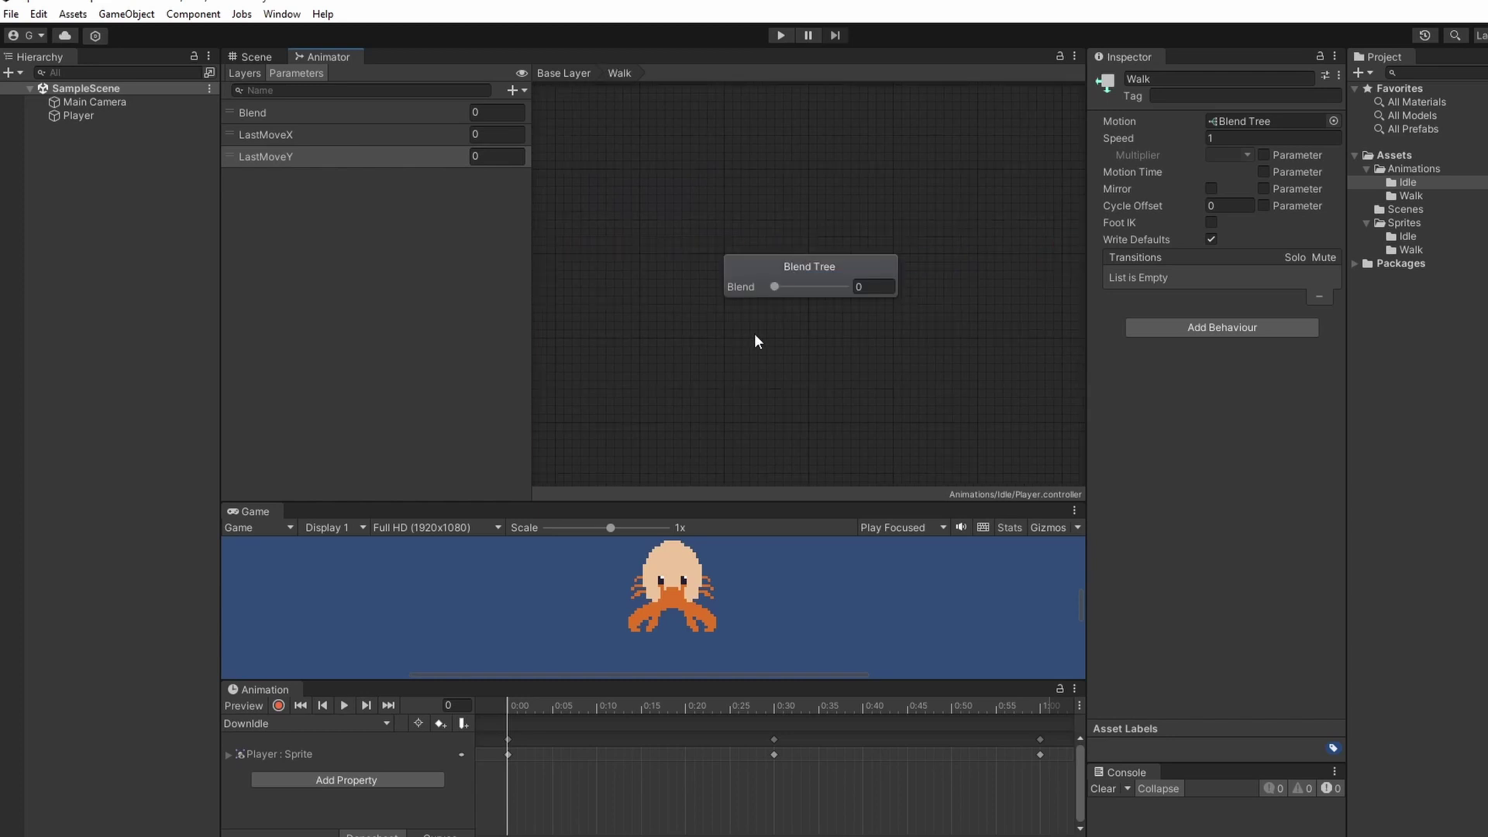
click(847, 265)
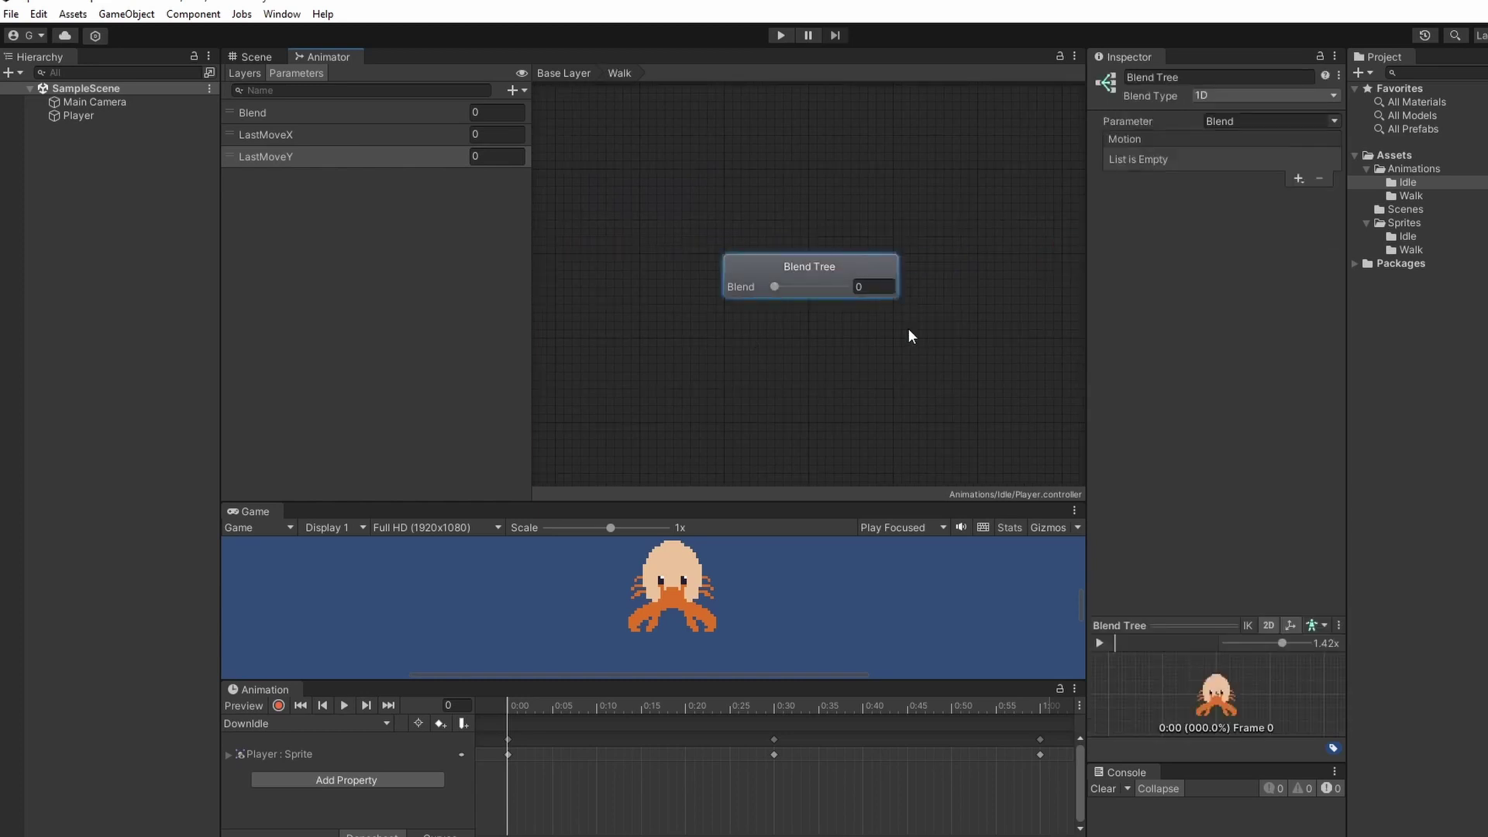
click(1334, 95)
click(1310, 131)
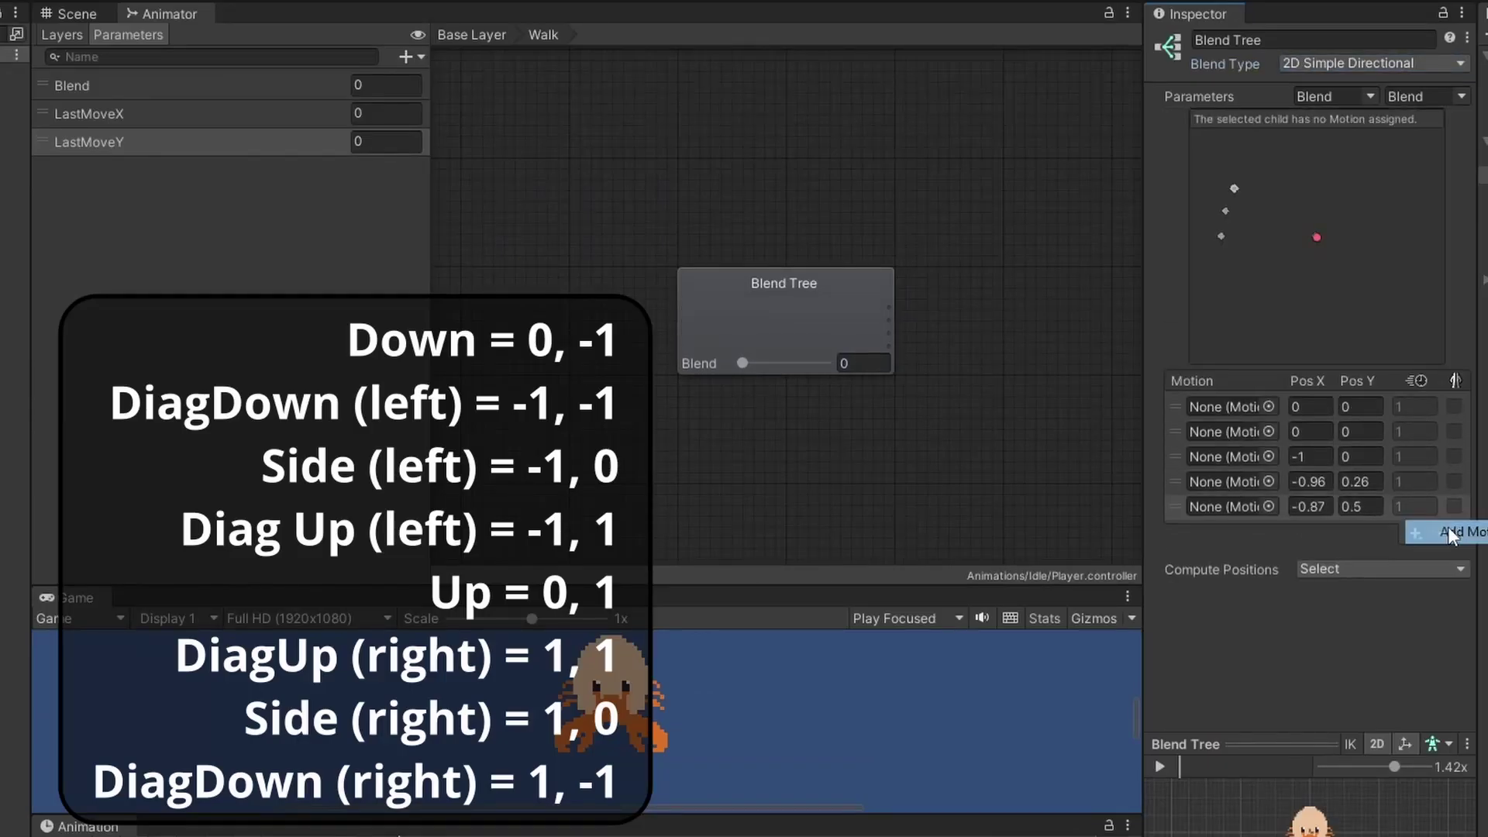
Step: Add motion entries to the Walk blend tree until it holds eight
click(1415, 532)
click(1448, 556)
click(1416, 557)
click(1448, 581)
click(1416, 582)
click(1448, 606)
Step: Assign the first three Walk motions: DownWalk at 0, -1, DiagDownWalk at -1, -1 and SideWalk at -1, 0
click(1483, 192)
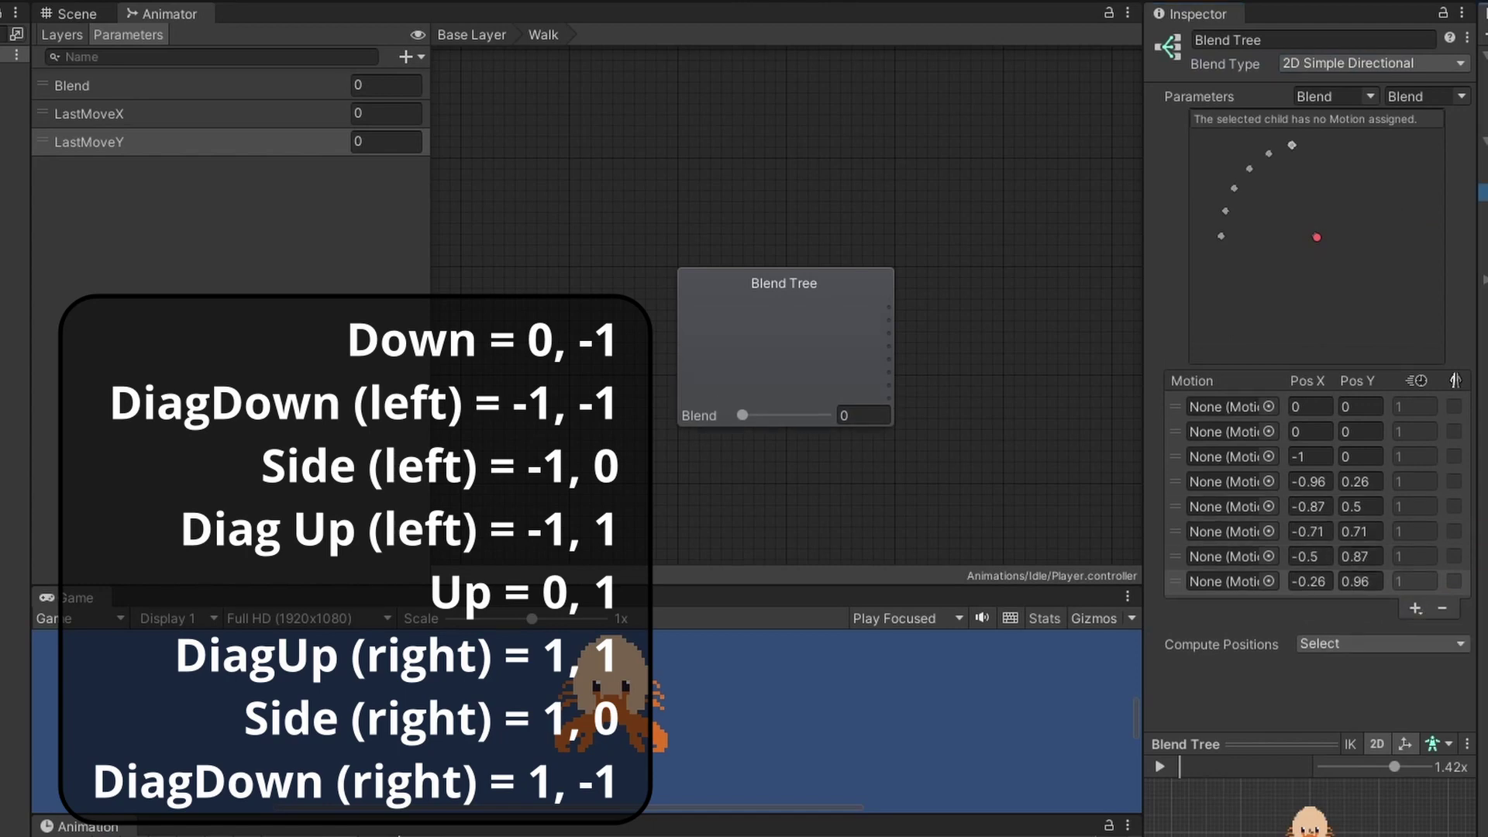
drag(1232, 481, 1232, 406)
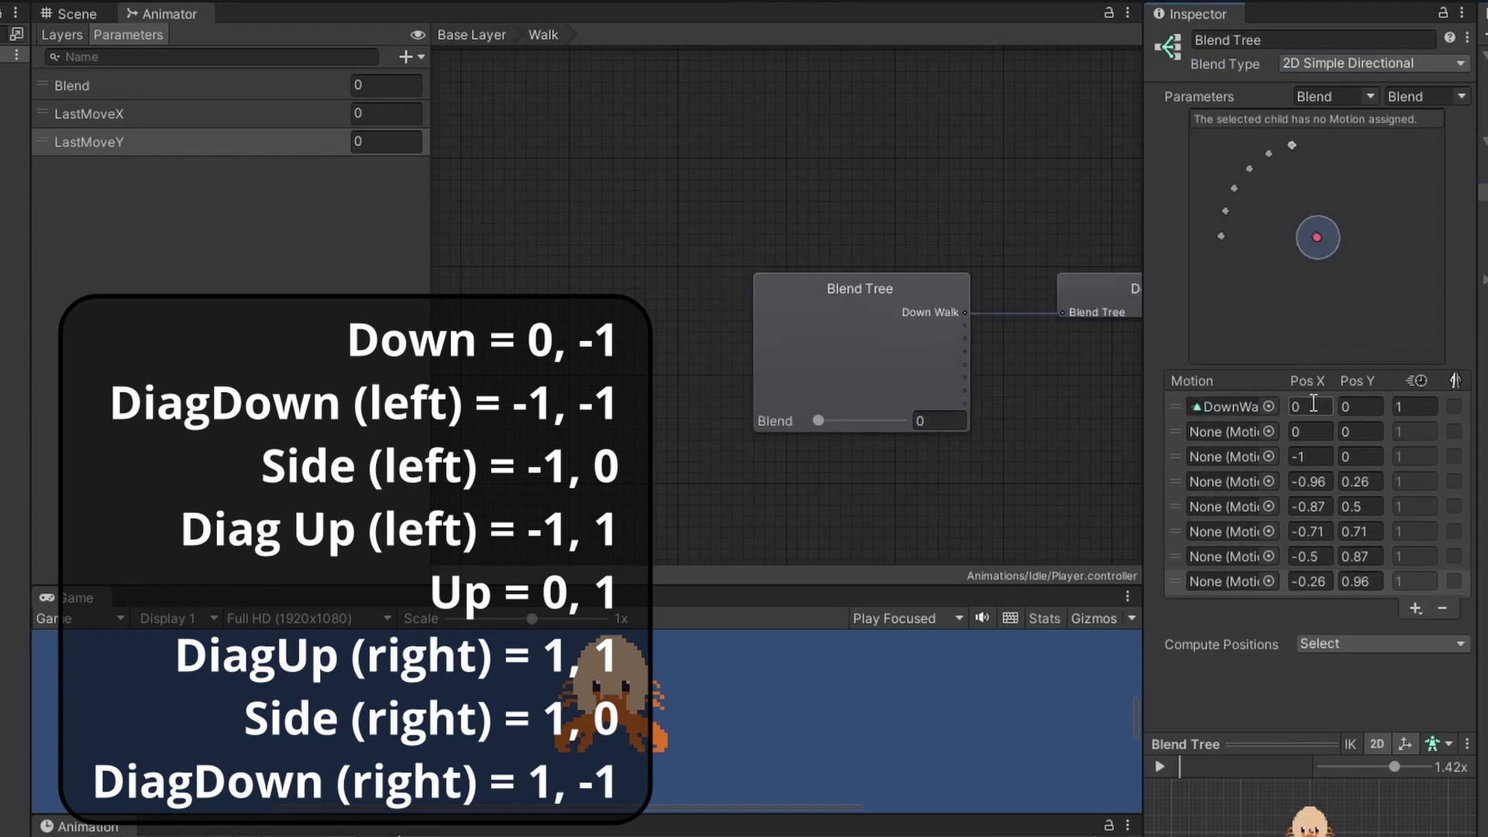
click(1376, 407)
text(-)
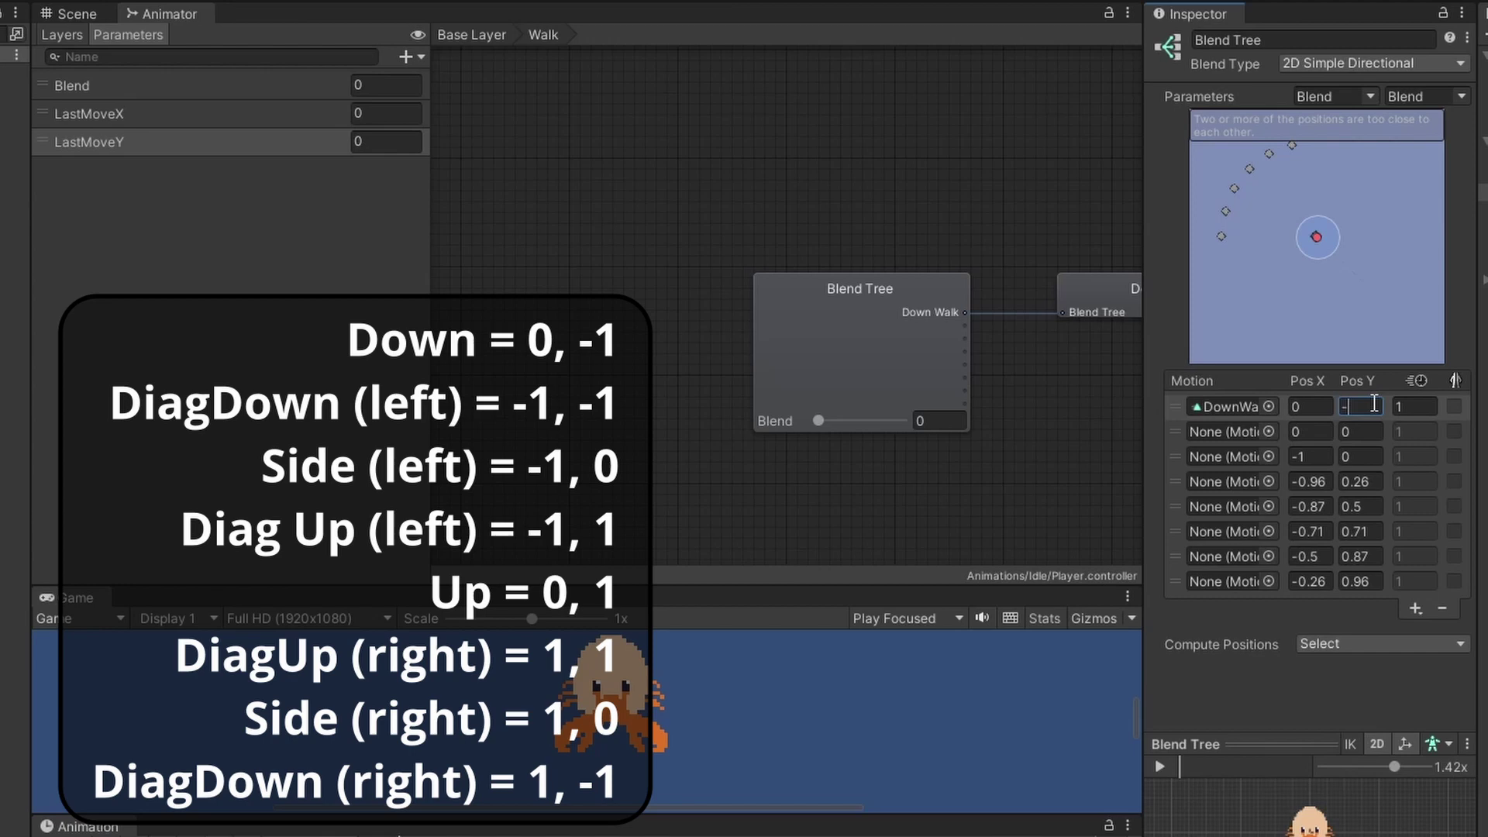
text(1)
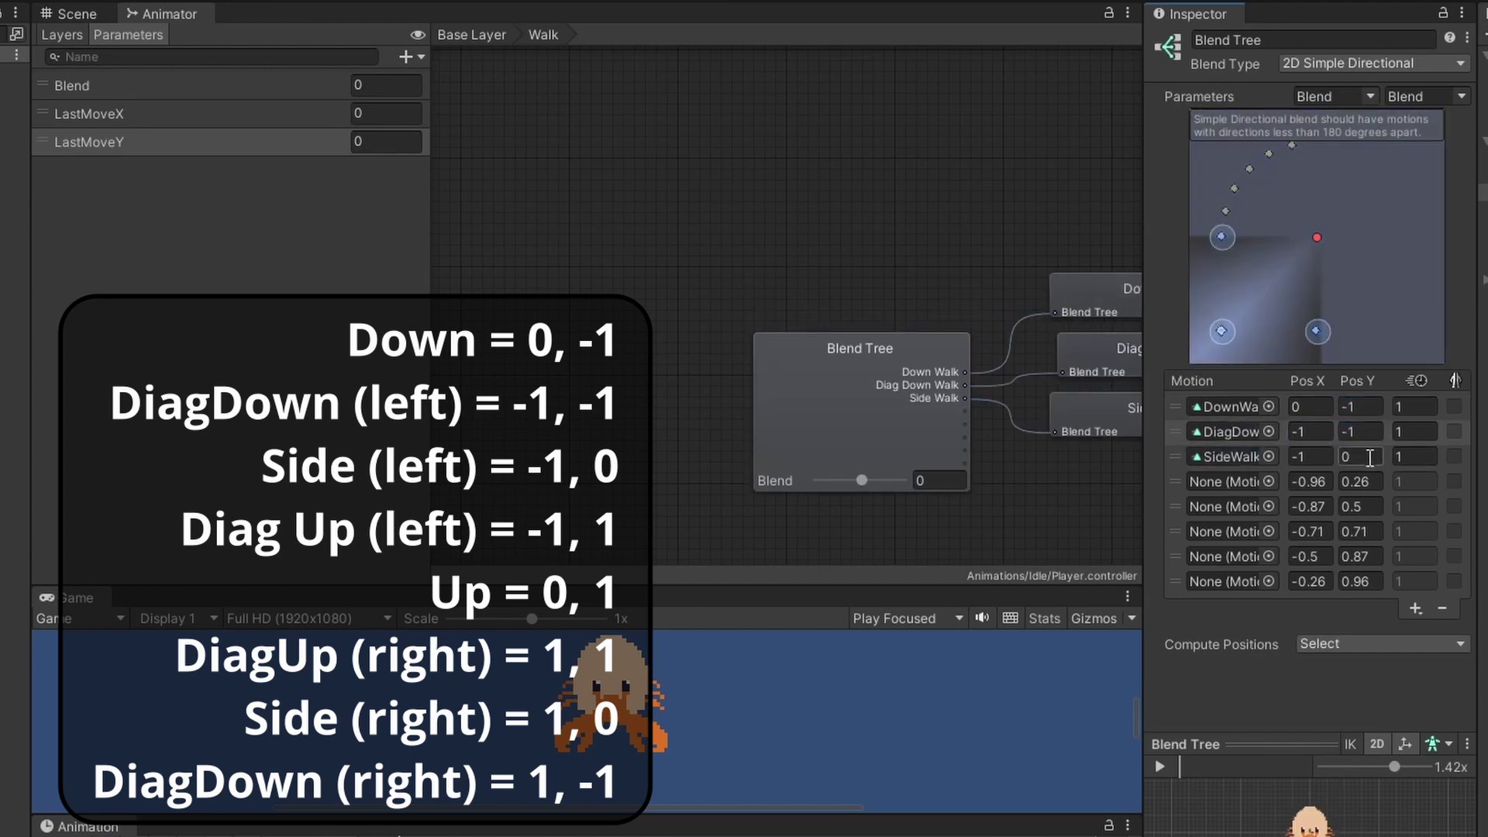
click(1369, 458)
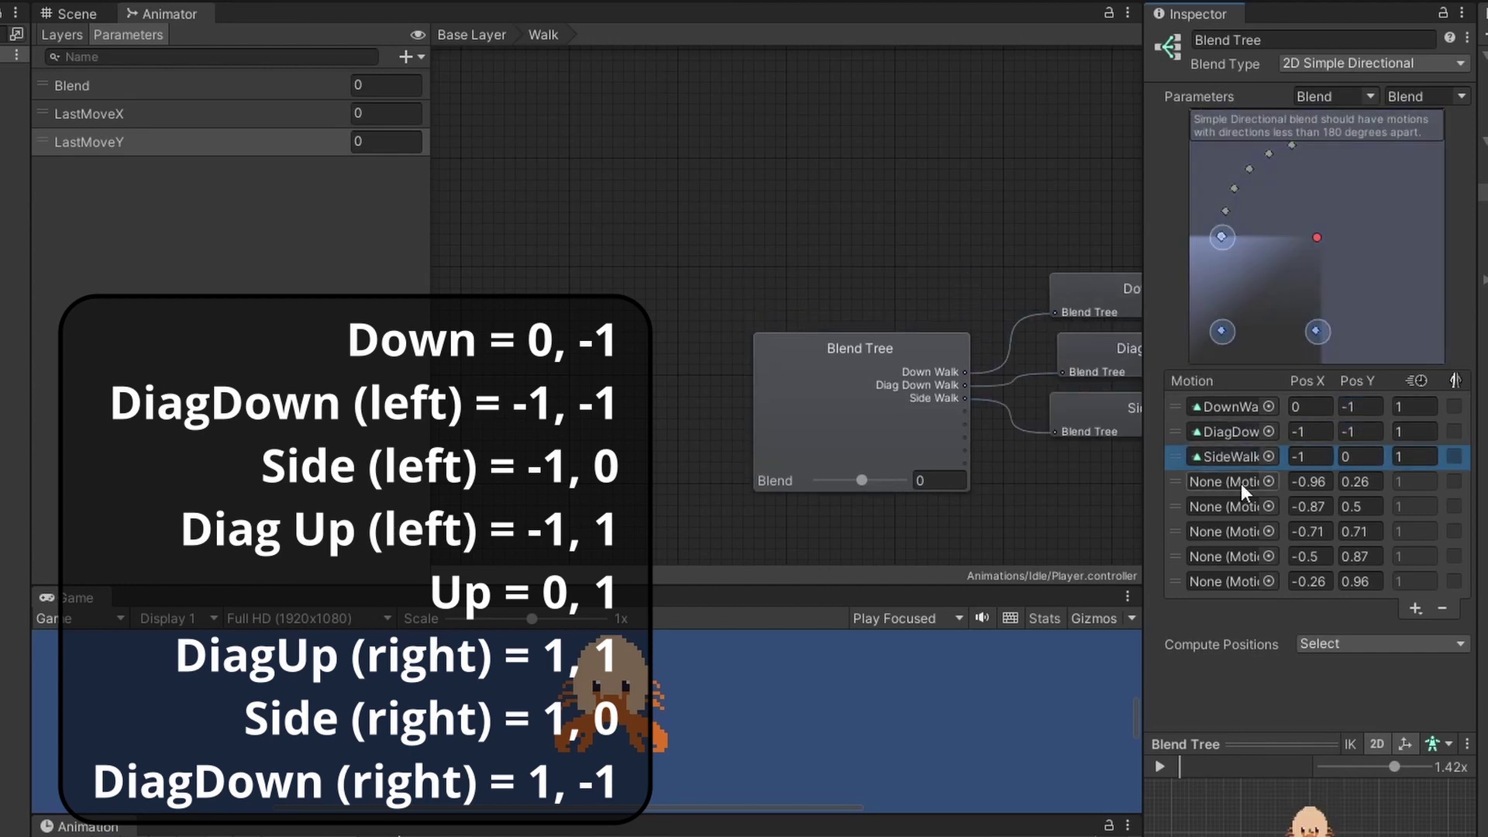
Step: Assign DiagUpIdle to the fourth motion and set its position to -1, 1
drag(1483, 176, 1232, 482)
click(1308, 481)
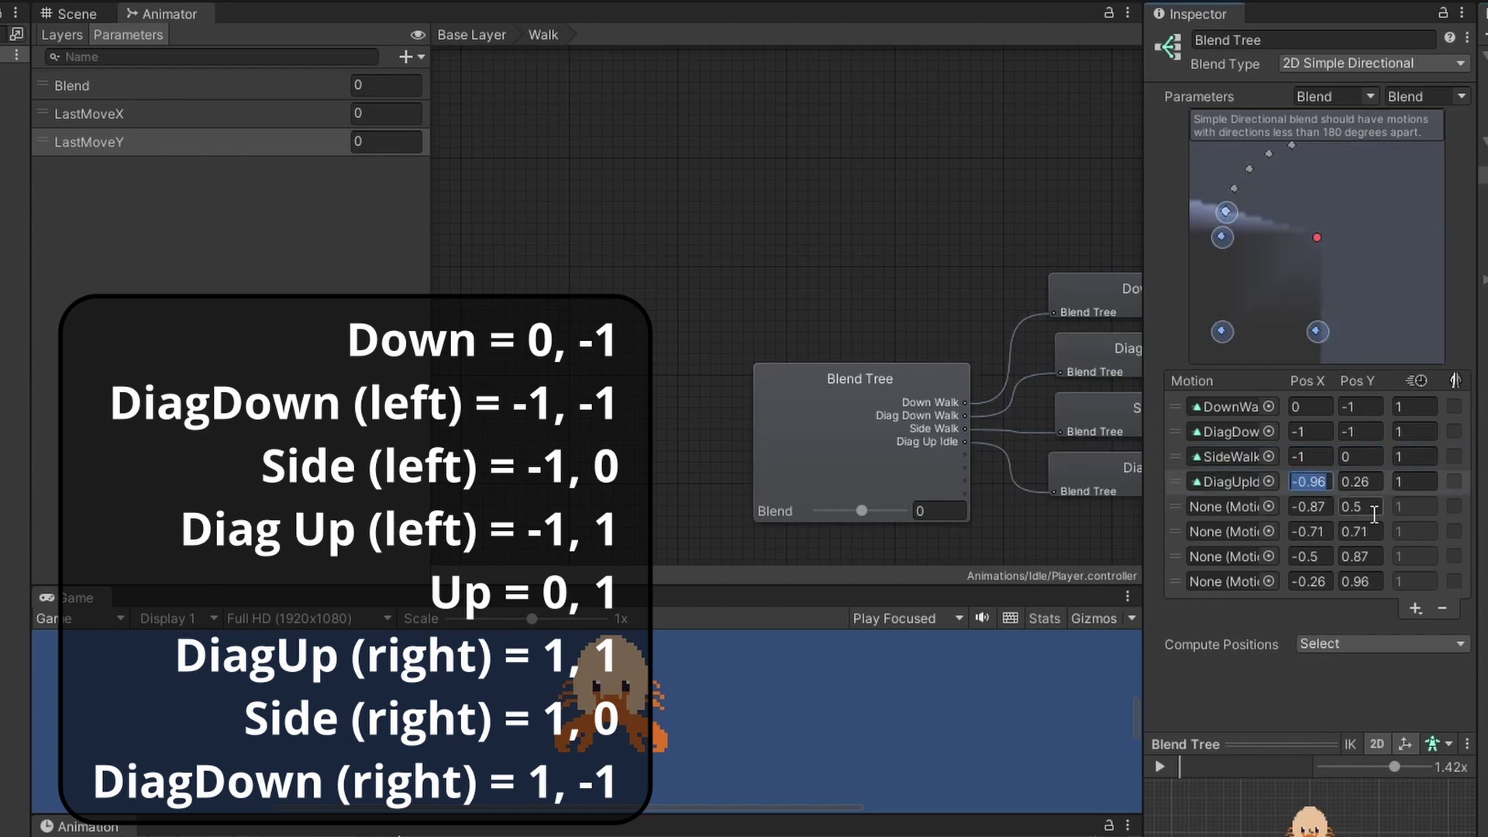
text(-1)
key(Tab)
text(1)
Step: Assign UpIdle to the fifth motion and set its position to 0, 1
drag(1485, 620, 1235, 511)
click(1321, 512)
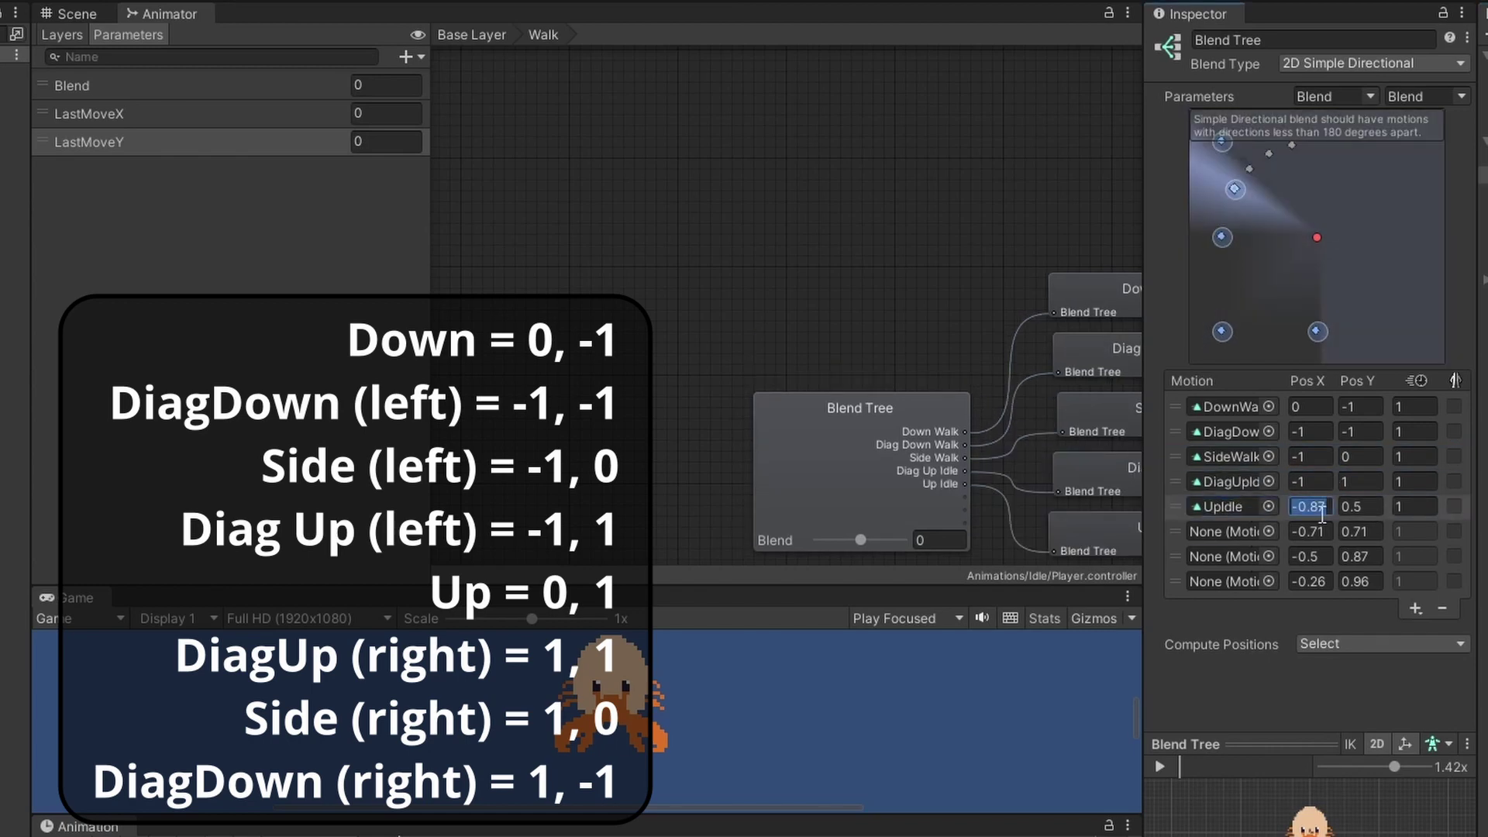
text(0)
key(Tab)
text(1)
Step: Assign DiagUpIdle to the sixth motion and set its position to 1, 1
drag(1484, 571, 1232, 531)
click(1315, 532)
text(1)
key(Tab)
text(1)
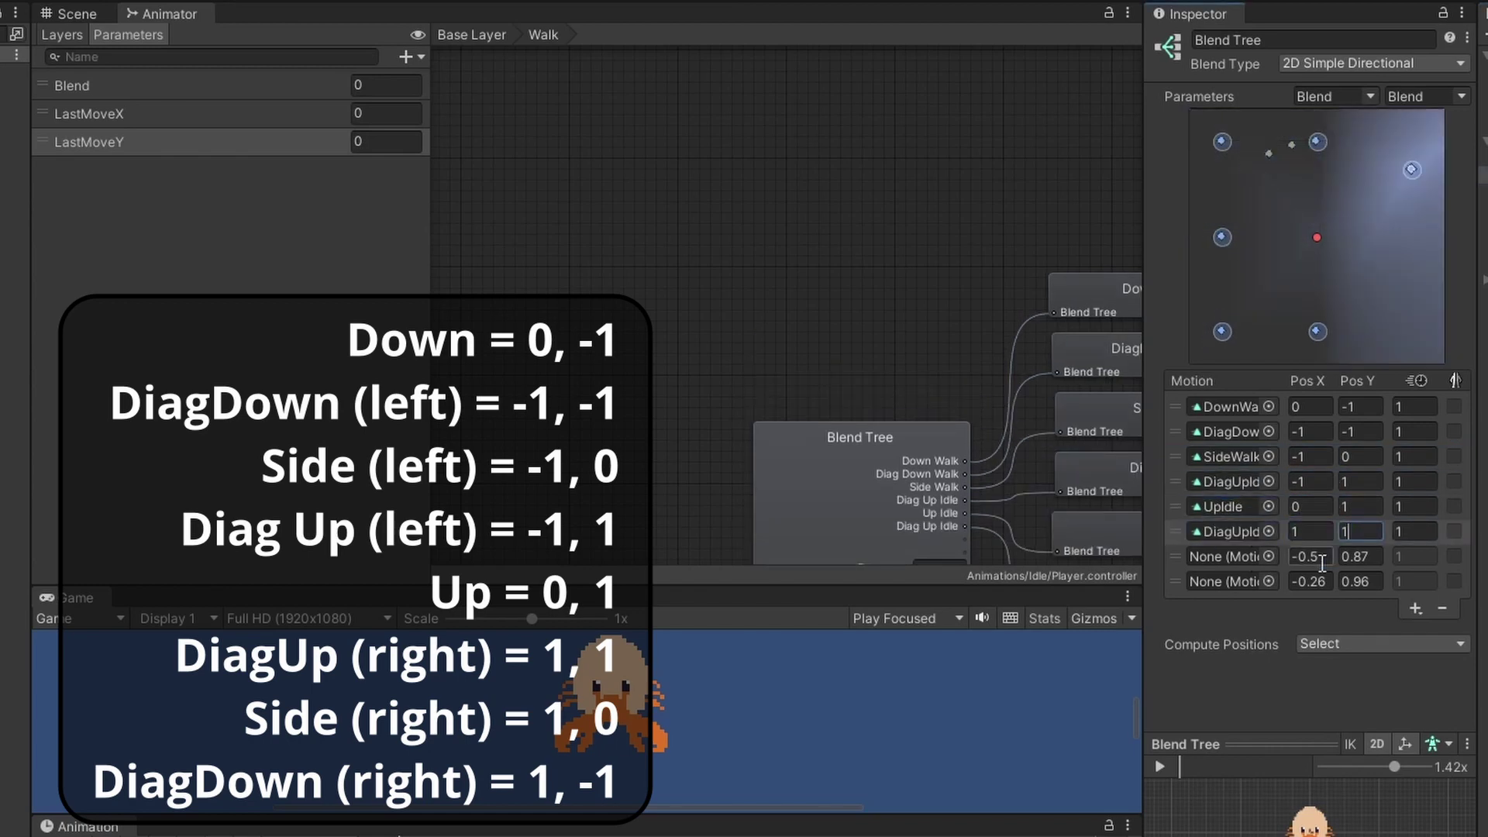
Step: Fill the last two motions with SideWalk at position 1, 0 and DiagDownWalk at position 1, -1
drag(1485, 543, 1233, 582)
click(1318, 558)
text(1)
key(Tab)
text(0)
click(1309, 581)
text(1)
key(Tab)
text(-1)
key(Return)
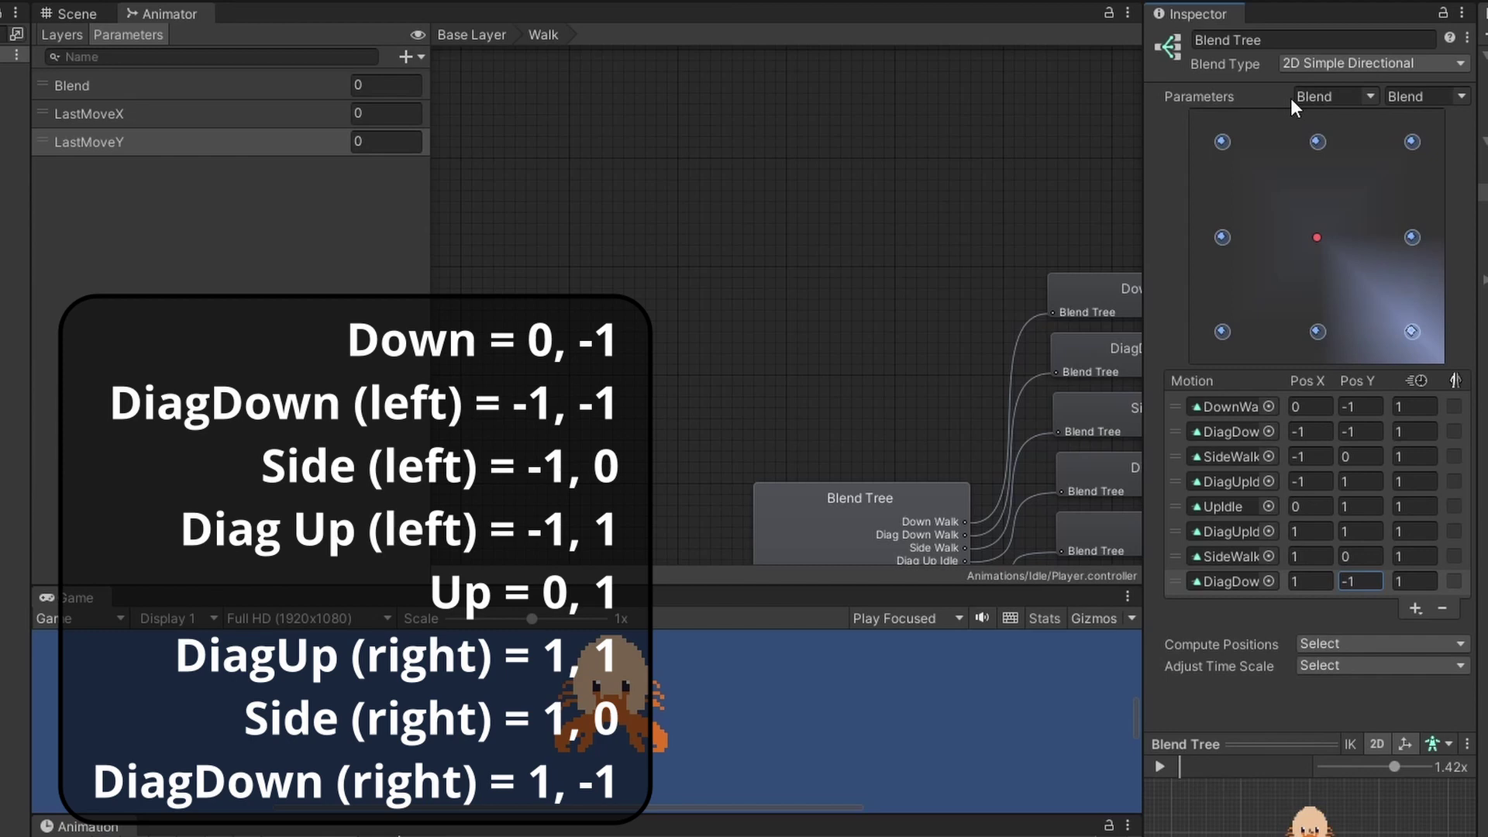
Step: Add two float animator parameters named MoveX and MoveY
click(411, 57)
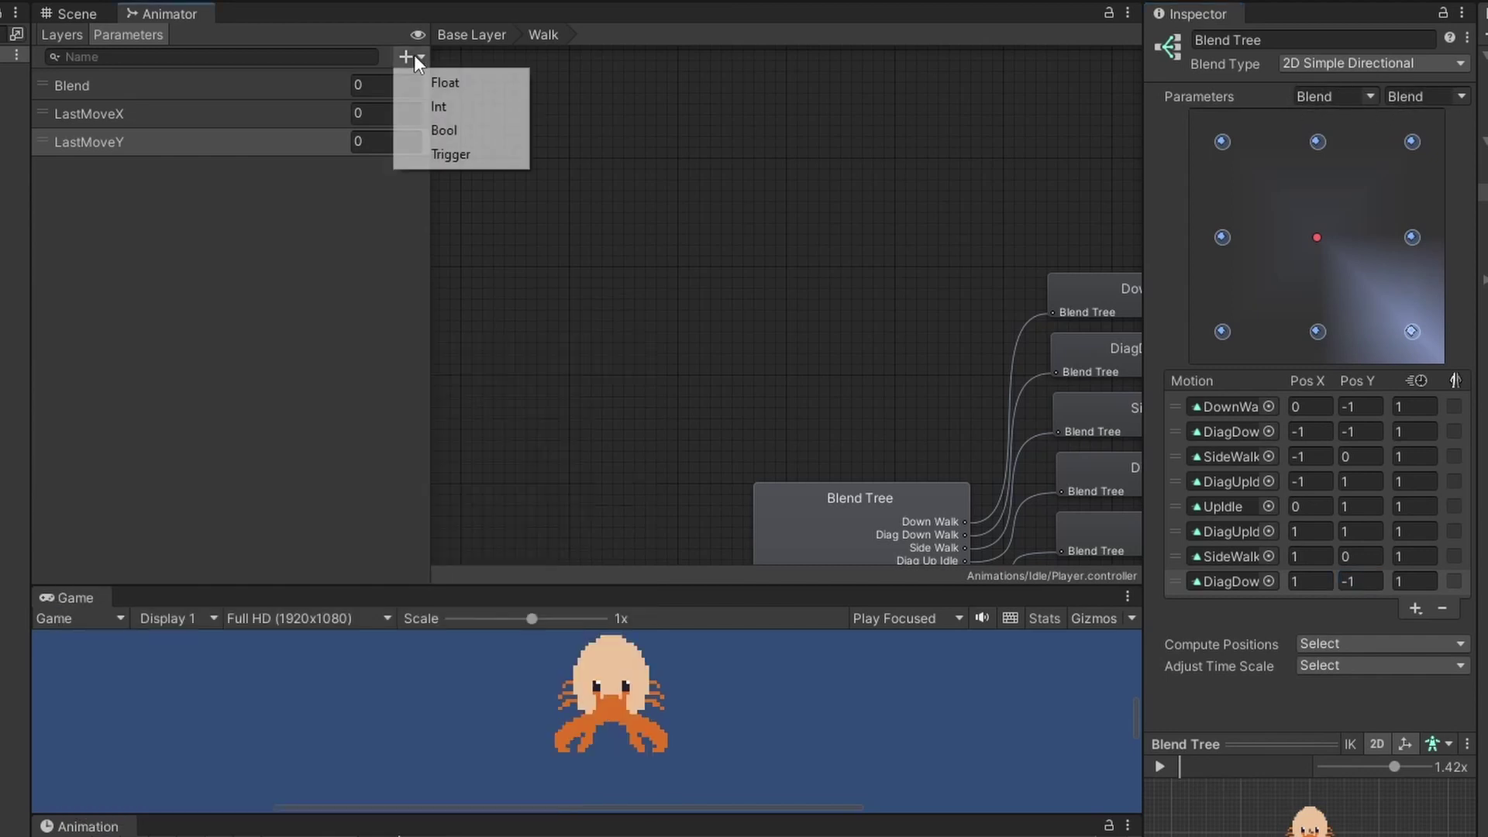
click(443, 91)
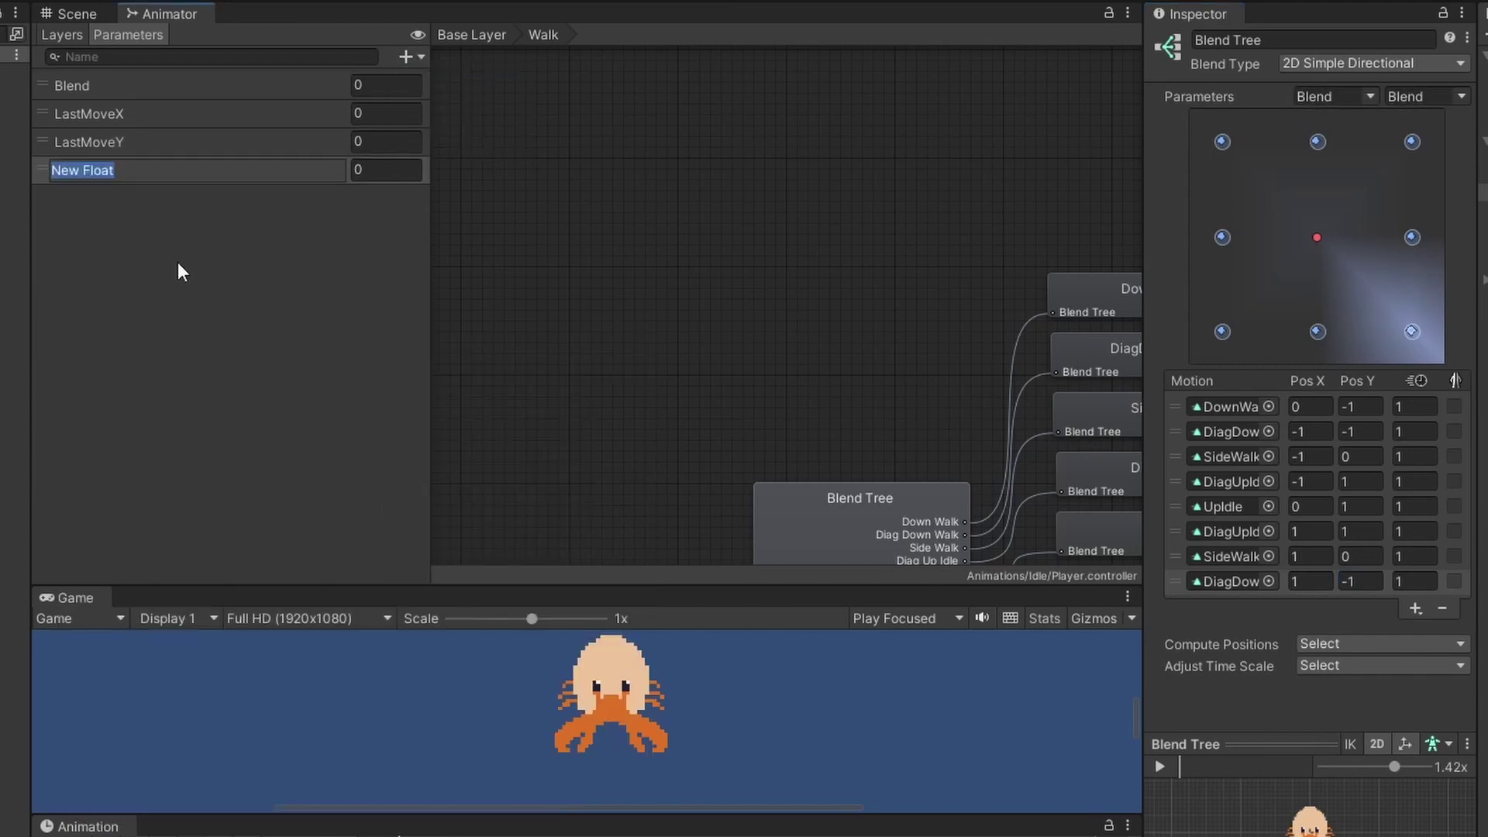
text(MoveX)
key(Return)
click(406, 56)
click(443, 90)
text(MoveY)
key(Return)
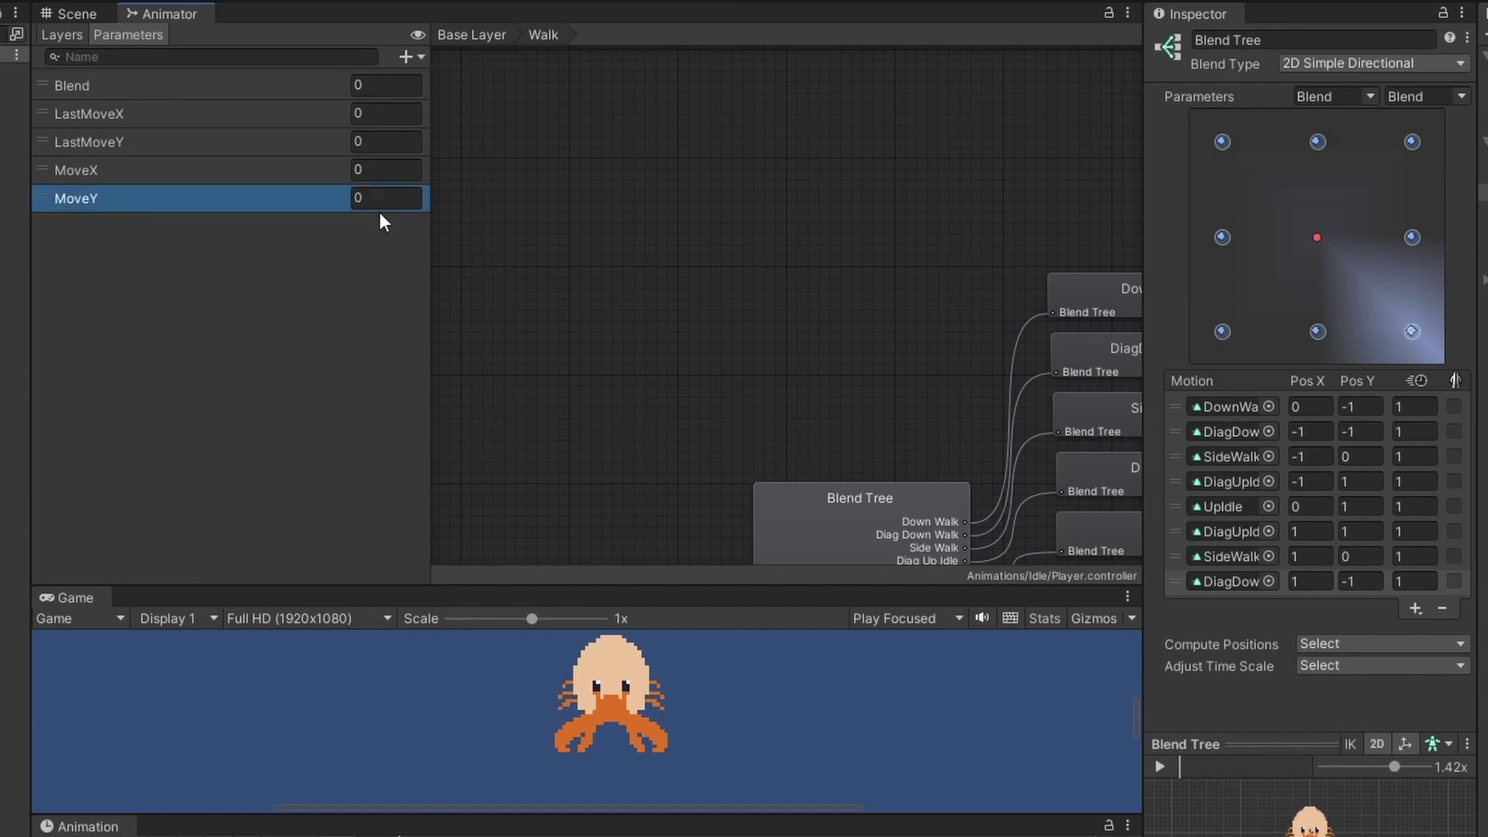
Step: Set the Walk blend tree's two blend parameters to MoveX and MoveY
click(1372, 96)
click(1379, 190)
click(1461, 96)
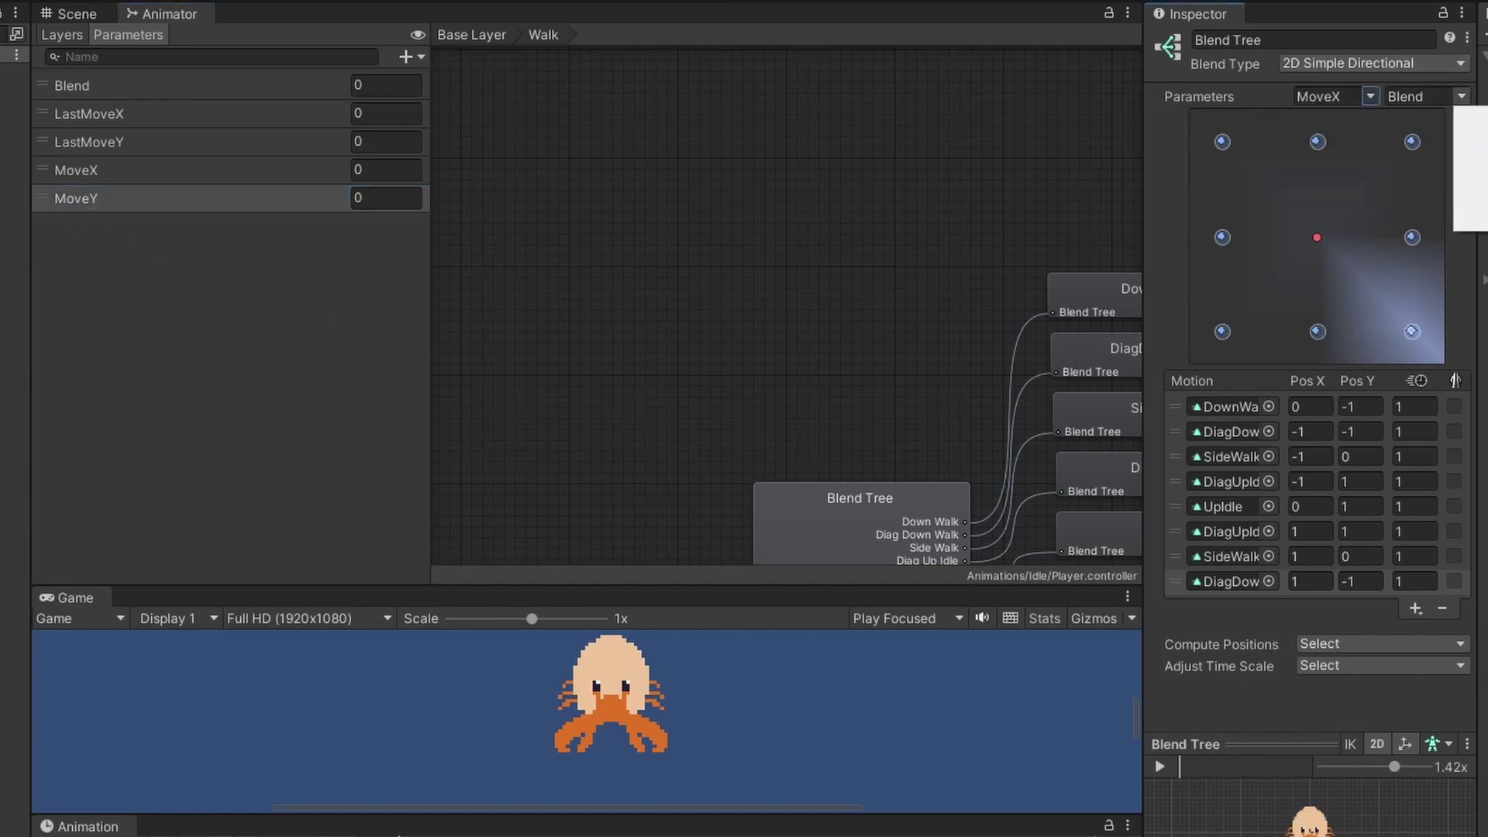
click(1470, 216)
click(288, 384)
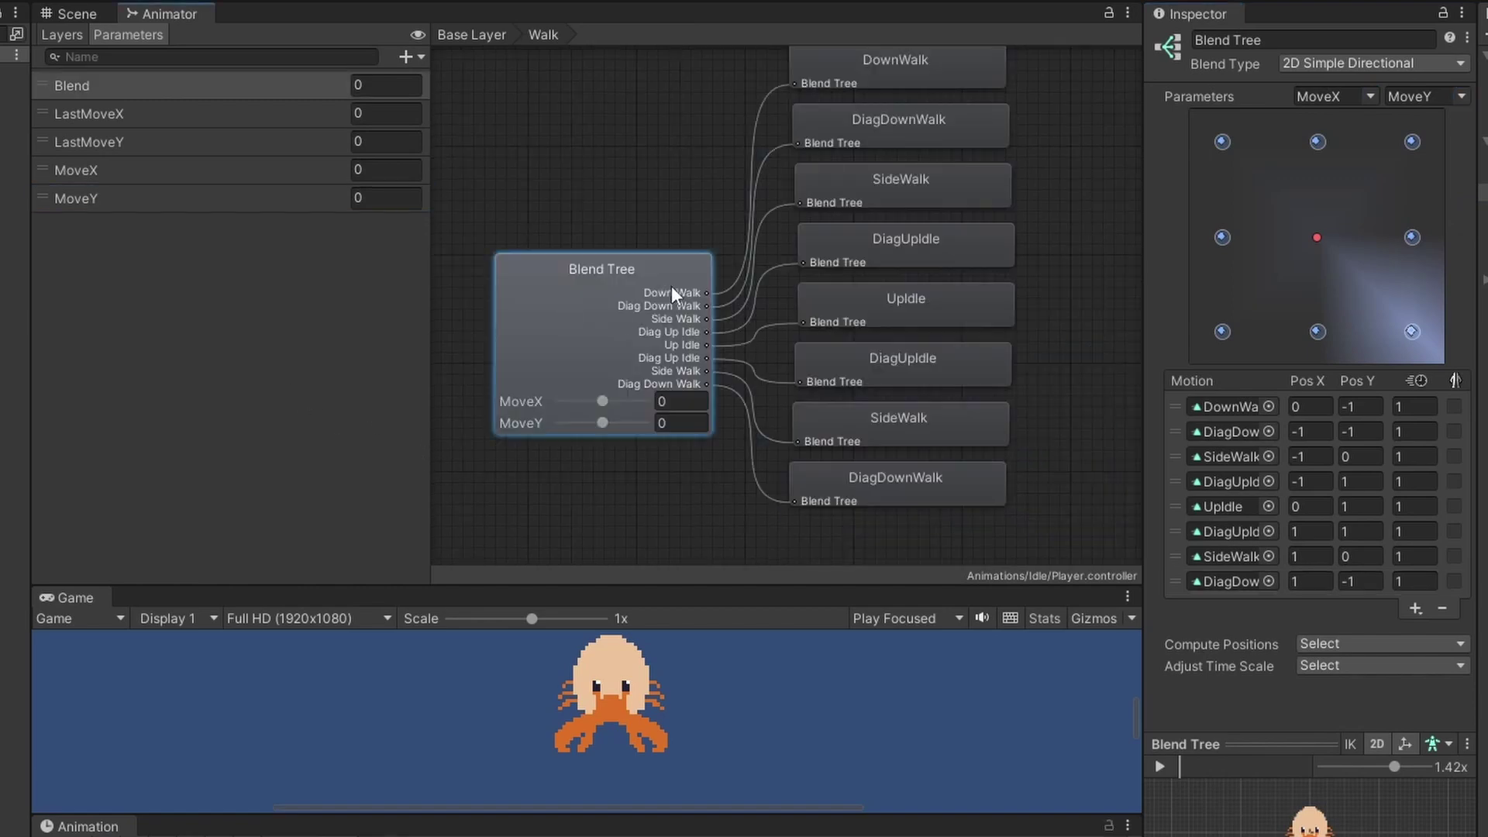
Step: Return to the Base Layer and create a transition from Idle to Walk
click(452, 32)
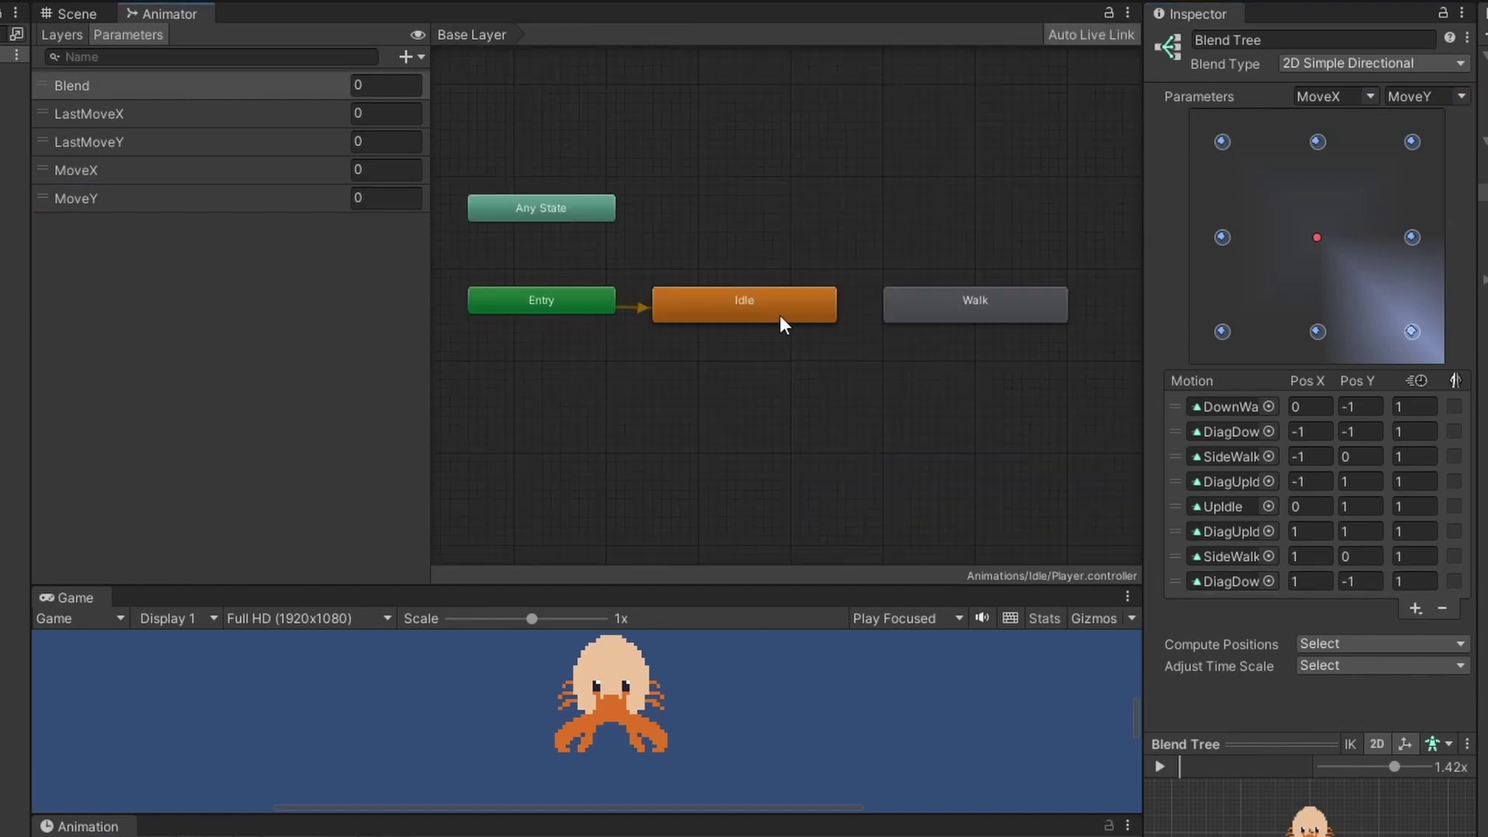
right_click(781, 312)
click(865, 326)
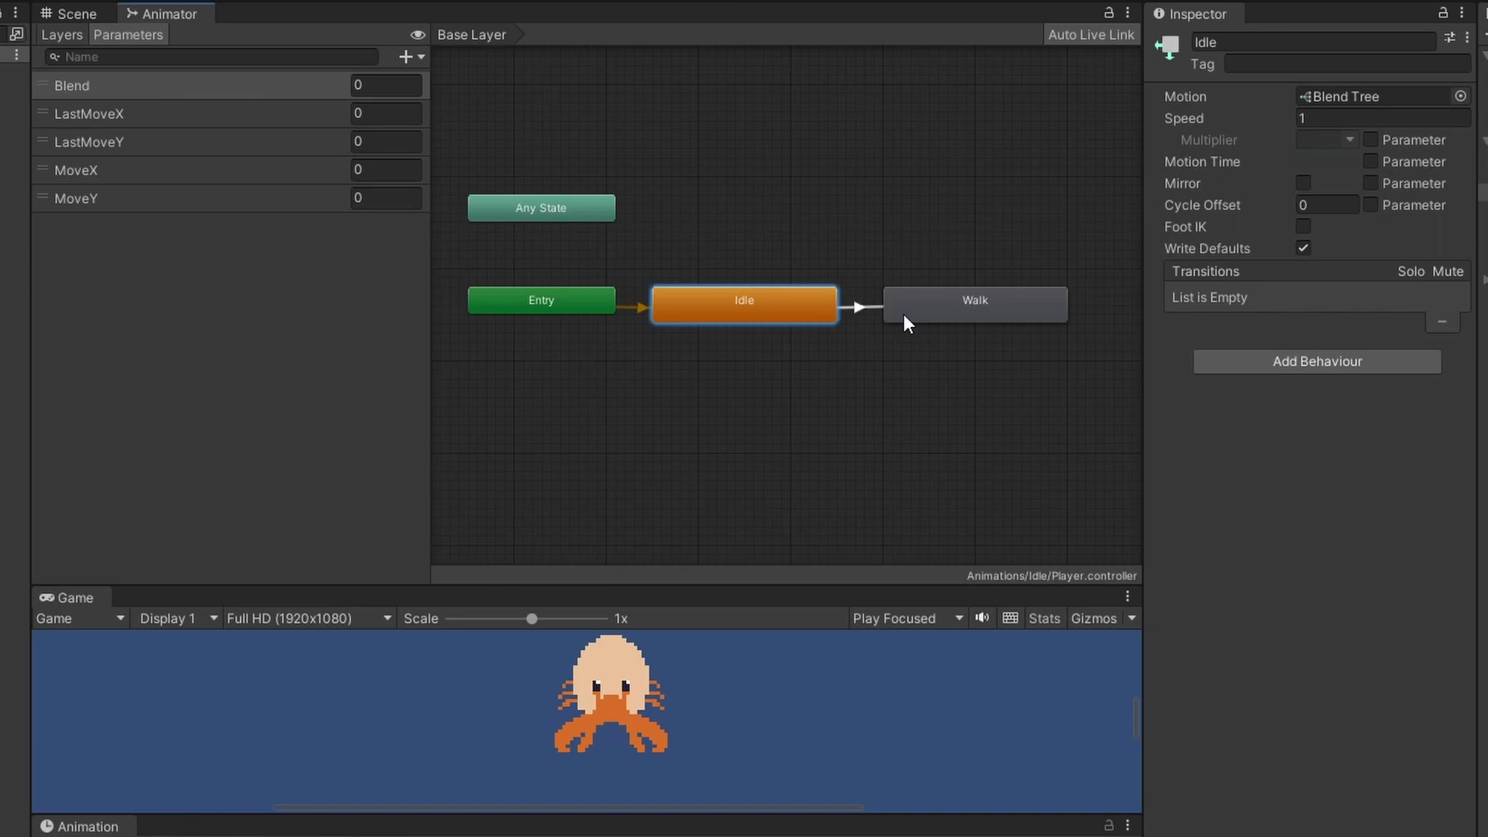
click(904, 314)
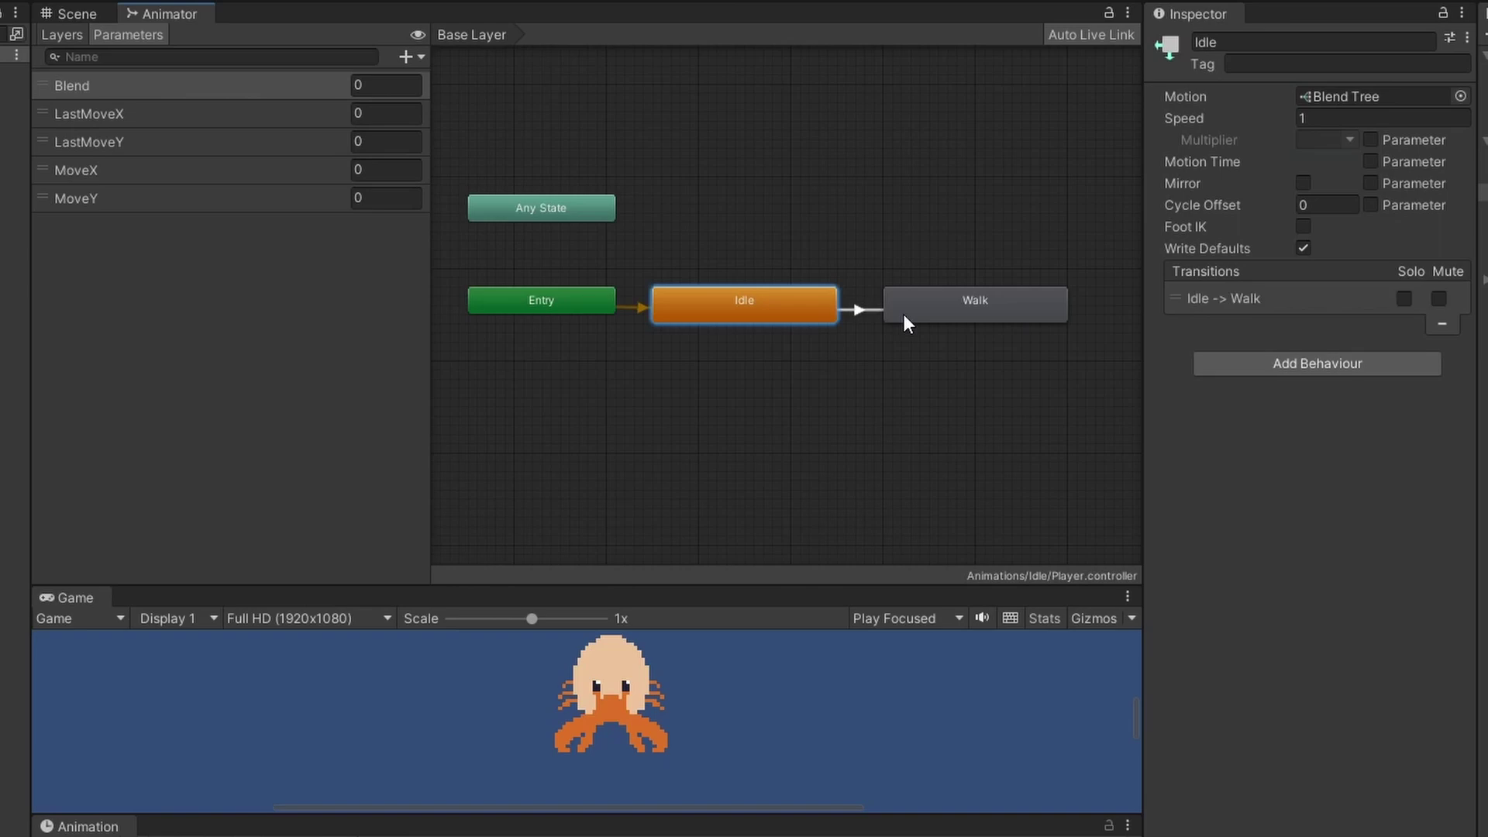
Step: Select the Idle to Walk transition and add a float animator parameter named MoveMagnitude
click(858, 310)
click(411, 59)
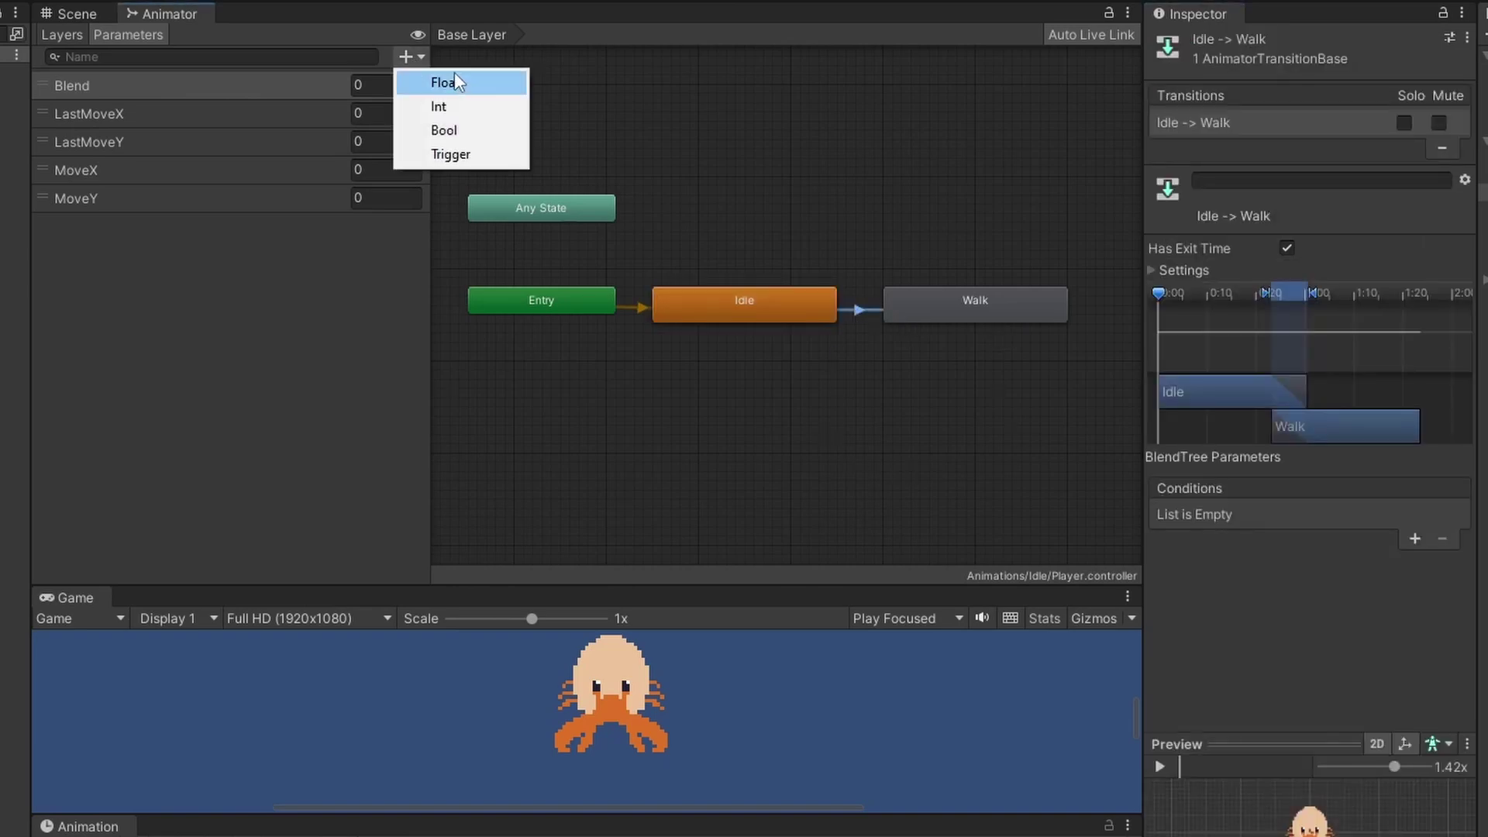
click(455, 78)
text(MoveMagni)
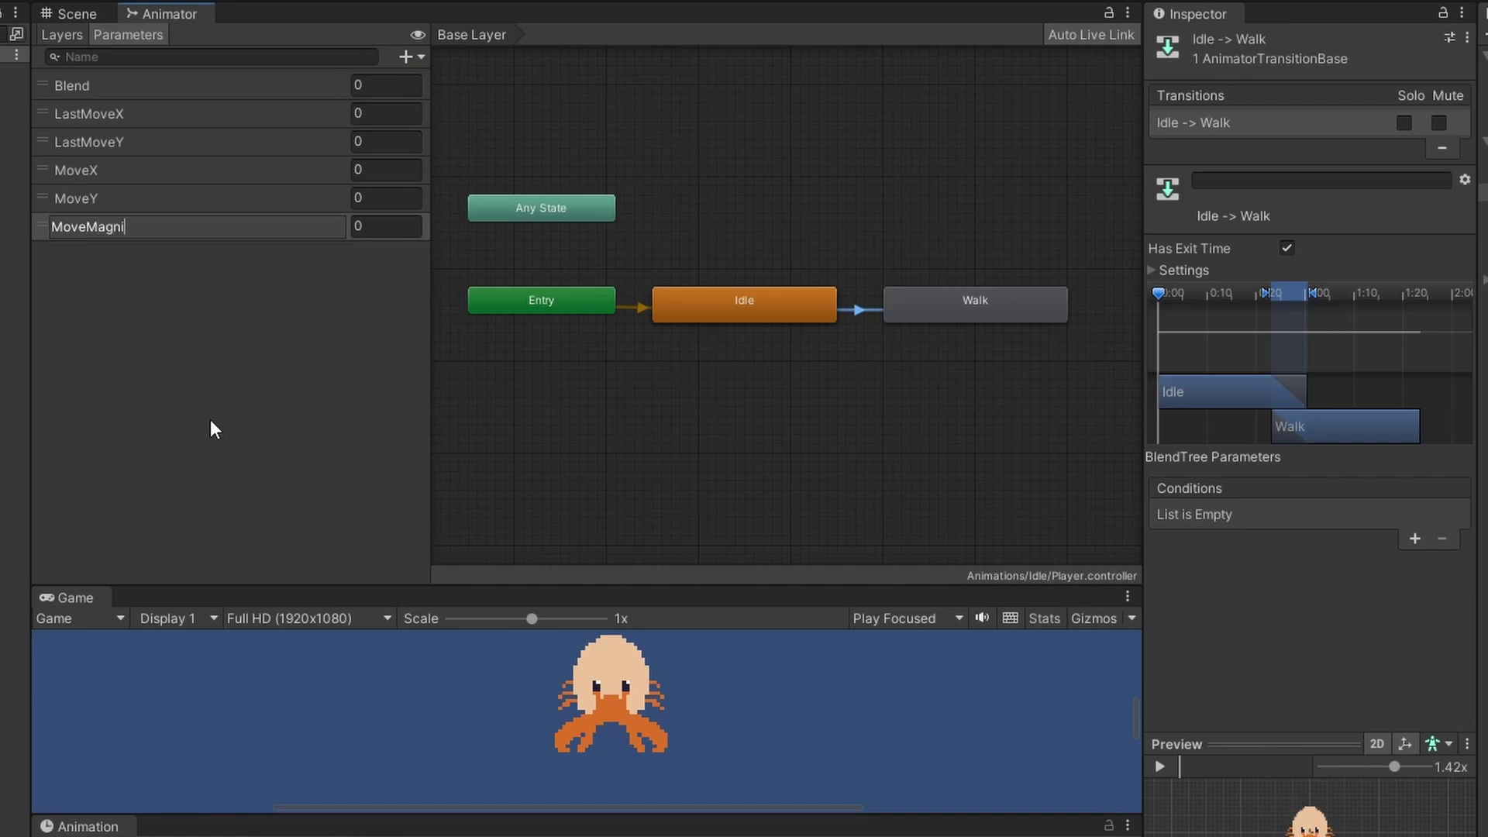
text(tude)
key(Return)
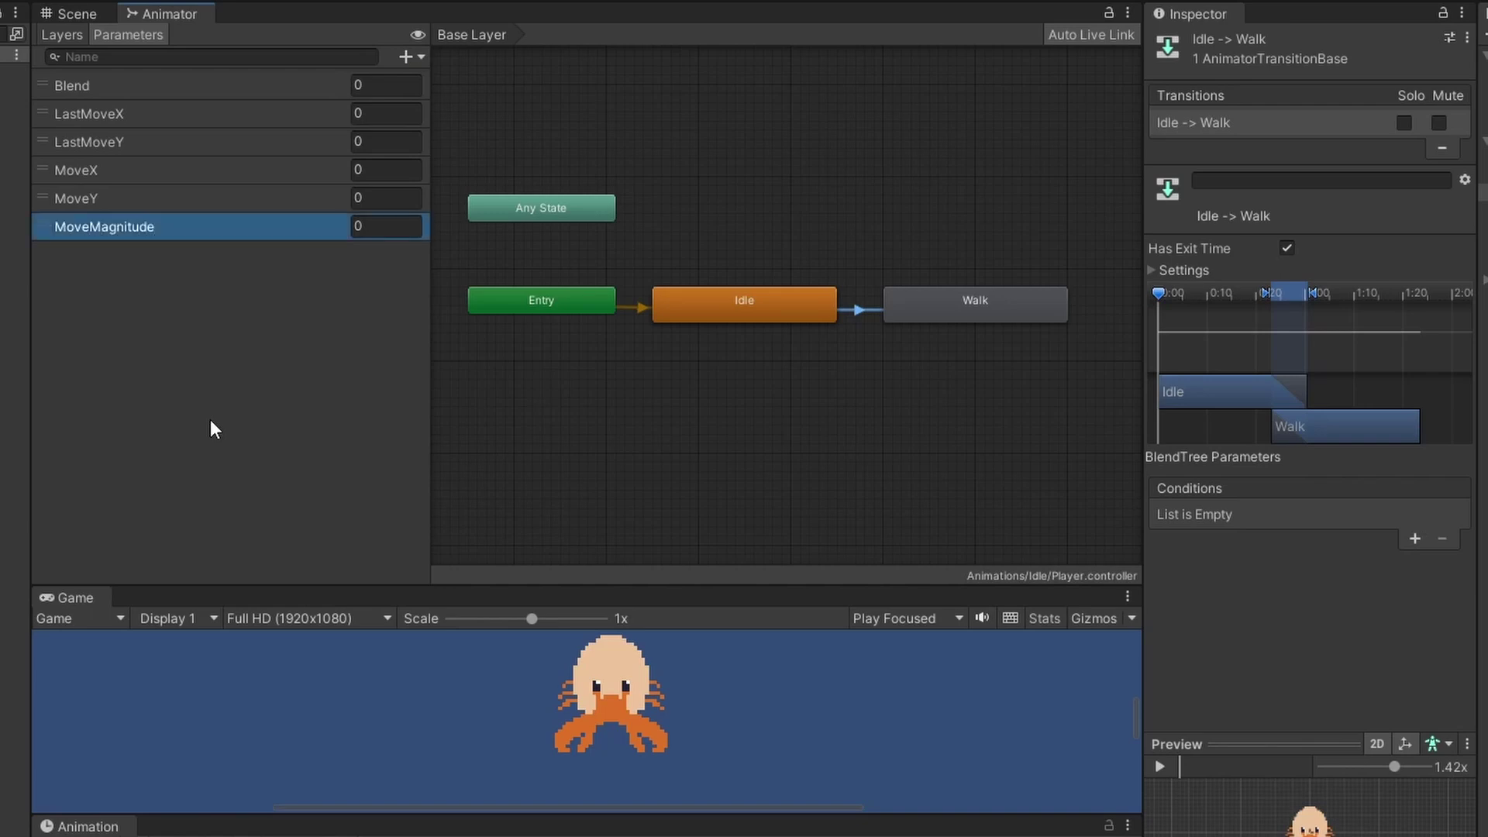
Step: Give the Idle to Walk transition the condition MoveMagnitude Greater 0.1 and disable its exit time
click(1415, 538)
click(1301, 514)
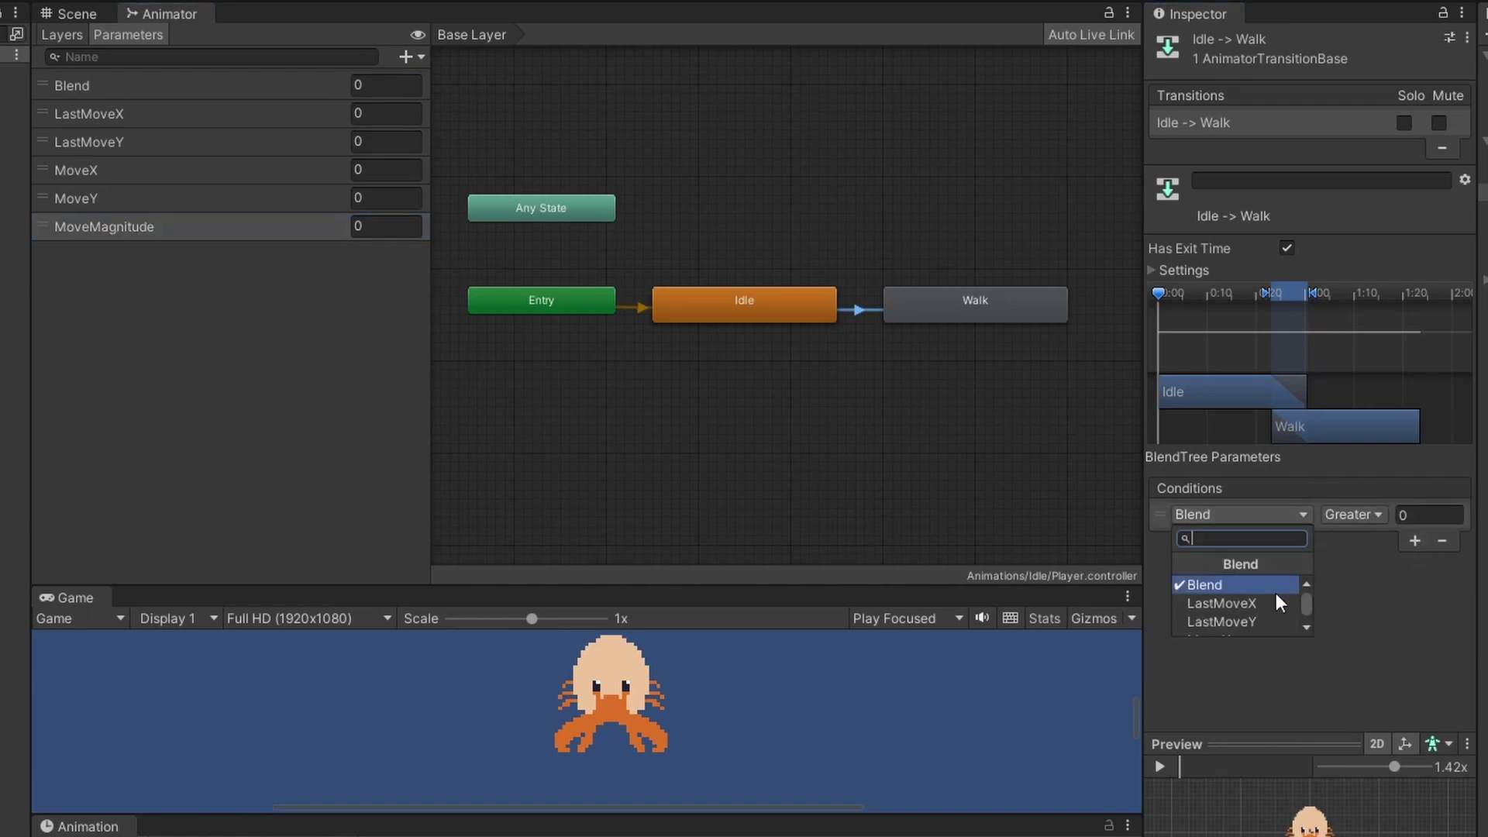
scroll(1272, 597, down, 3)
click(1257, 620)
click(1430, 514)
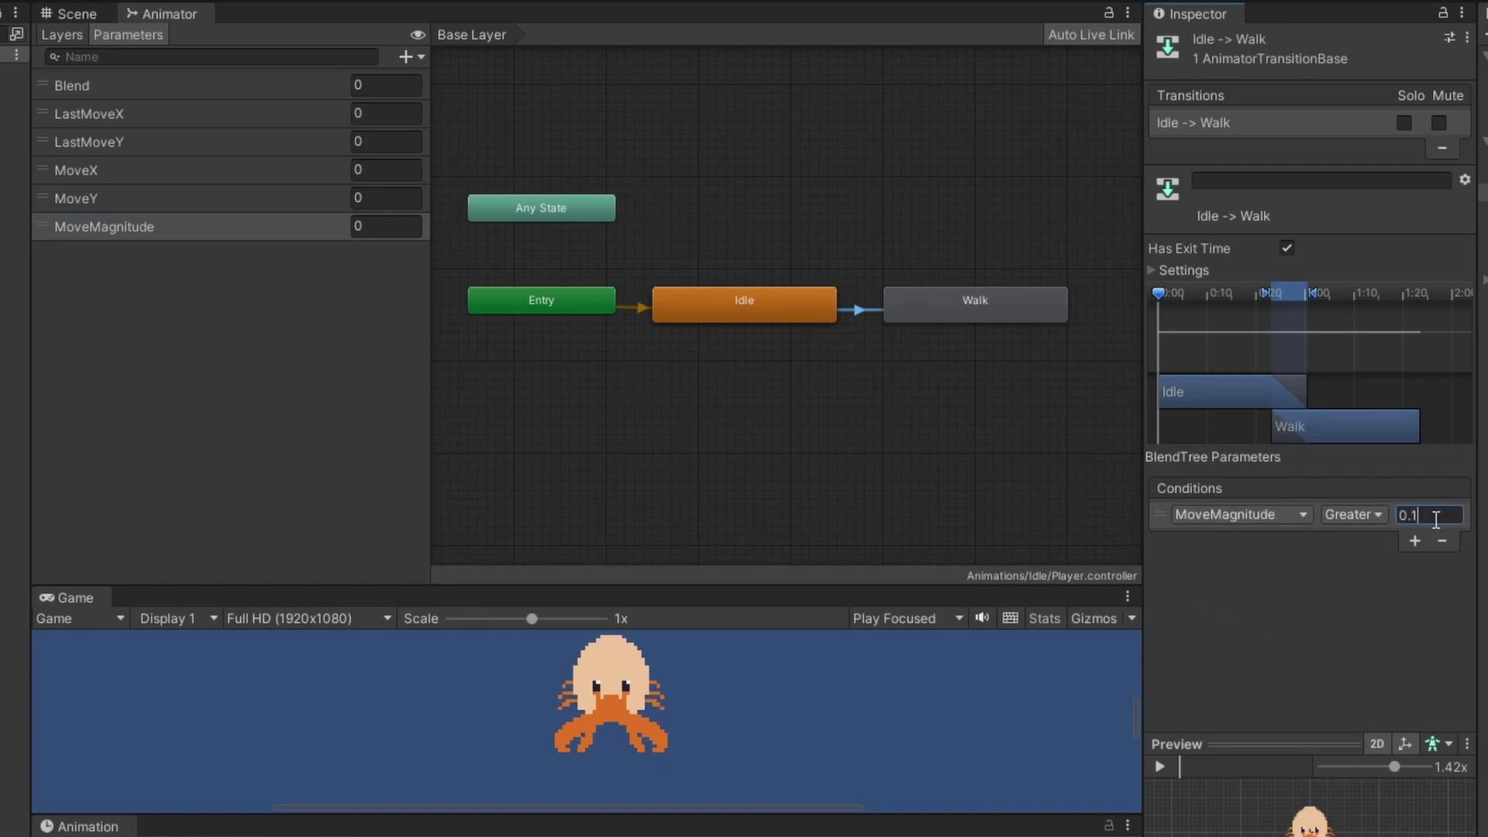
click(1285, 248)
Step: Create a transition from Walk back to Idle and select it
click(927, 306)
right_click(902, 302)
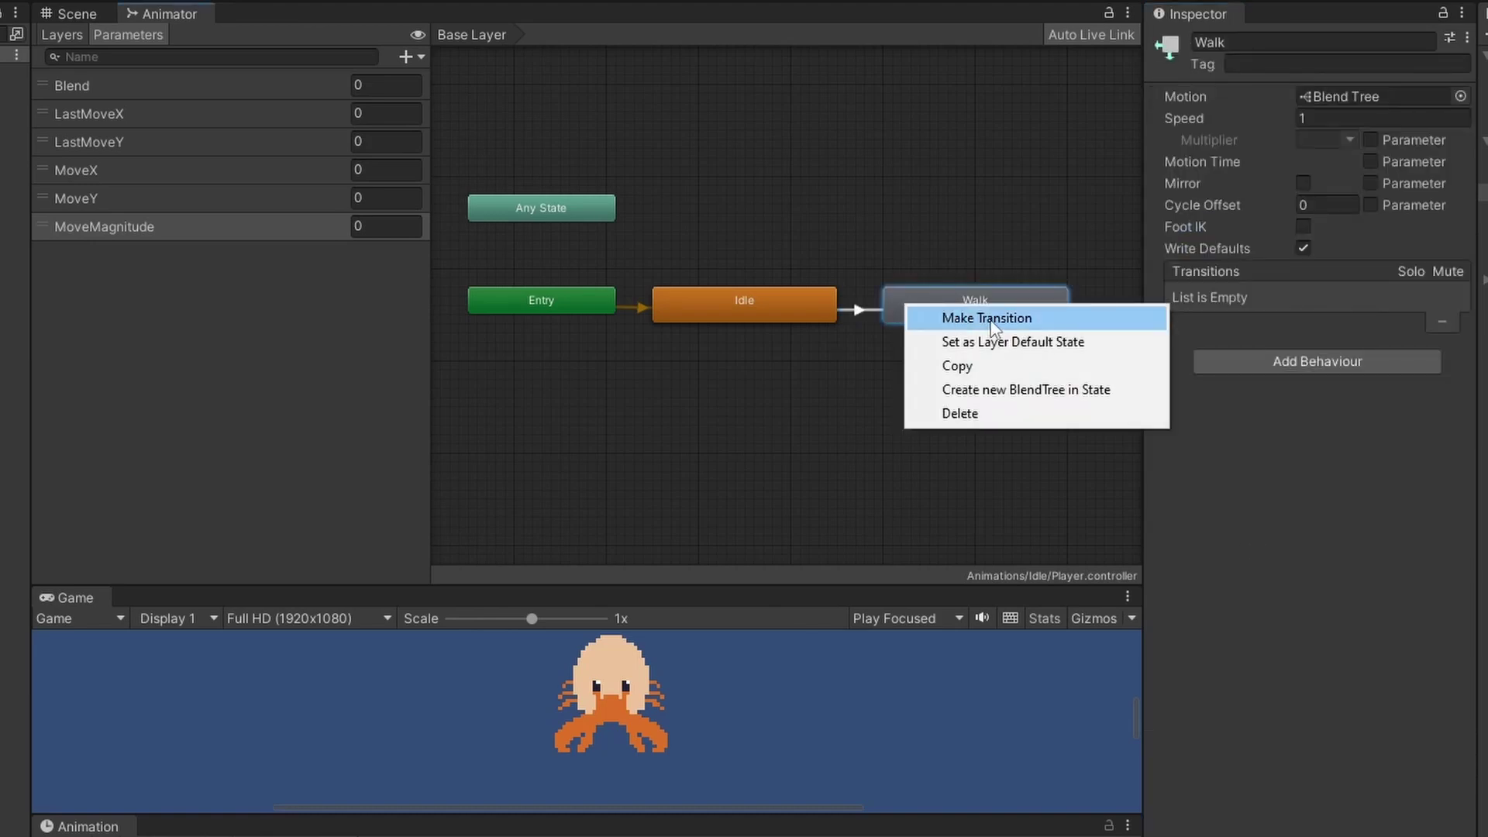
click(938, 315)
click(793, 302)
scroll(872, 296, up, 3)
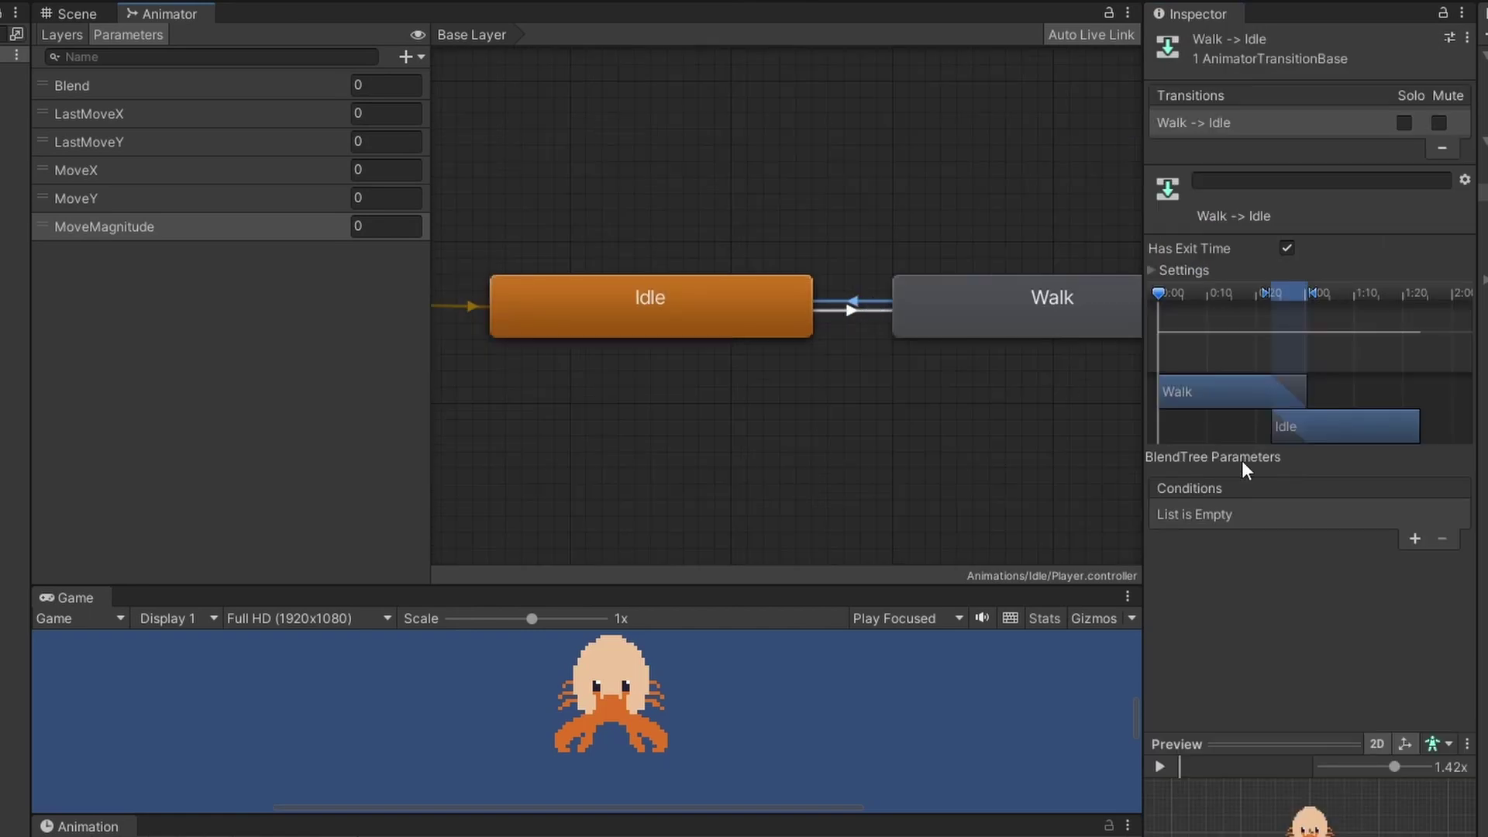
Step: Give the Walk to Idle transition the condition MoveMagnitude Less 0.1
click(1415, 541)
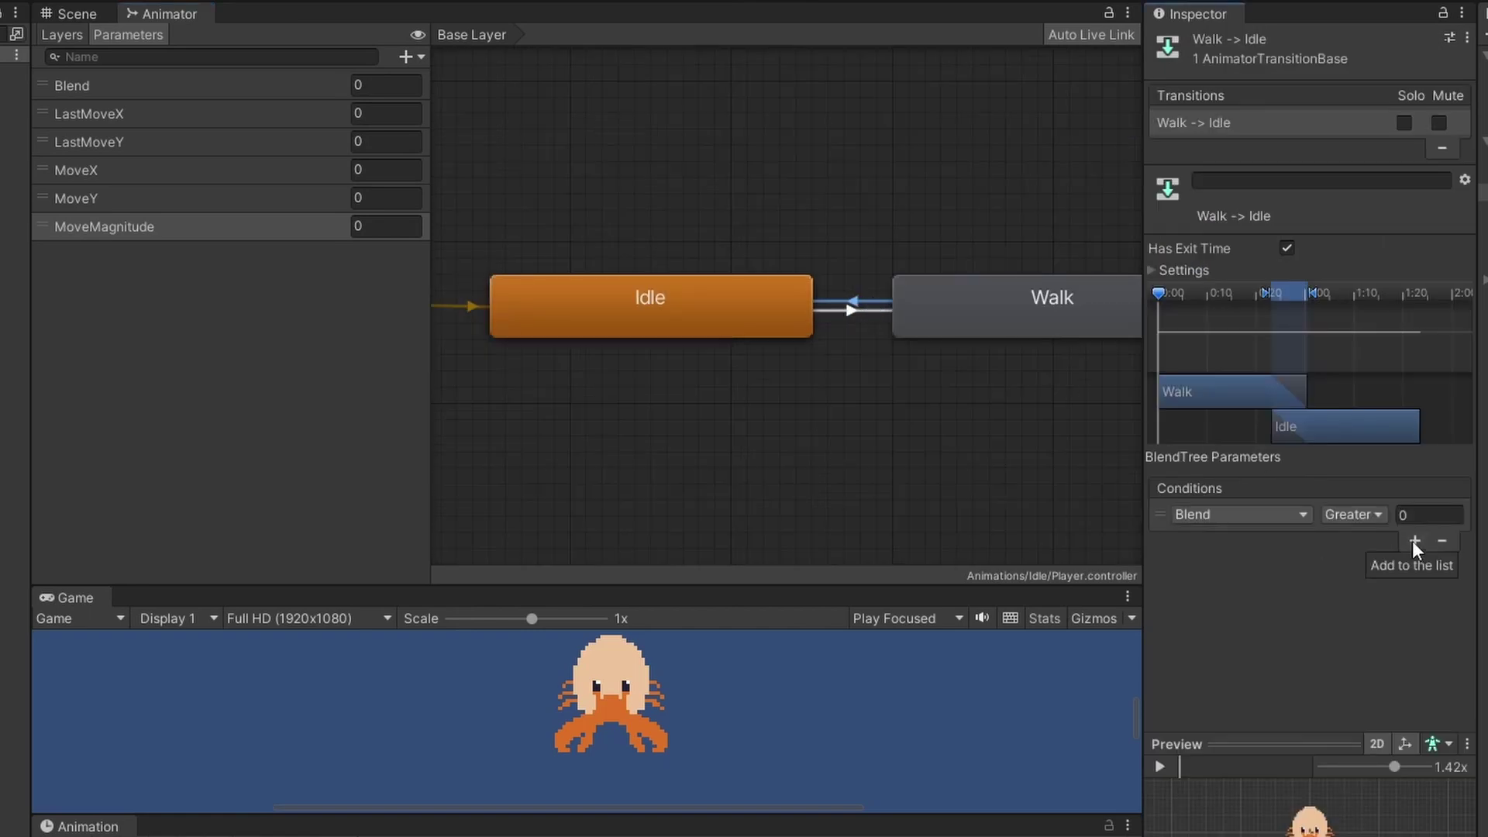
click(1262, 514)
click(1244, 626)
click(1352, 514)
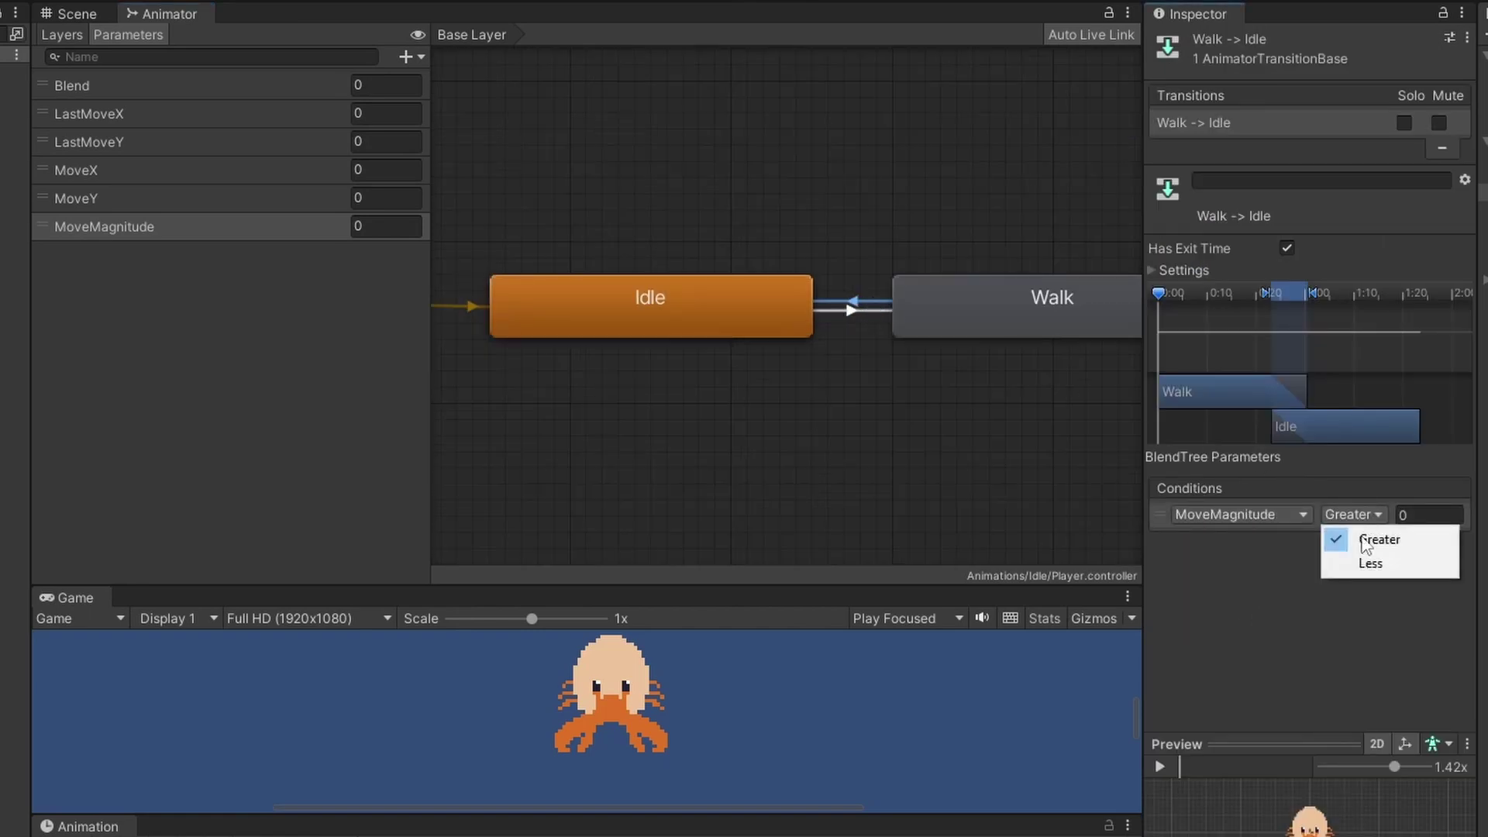
click(1352, 561)
click(1441, 515)
text(0.1)
click(1309, 574)
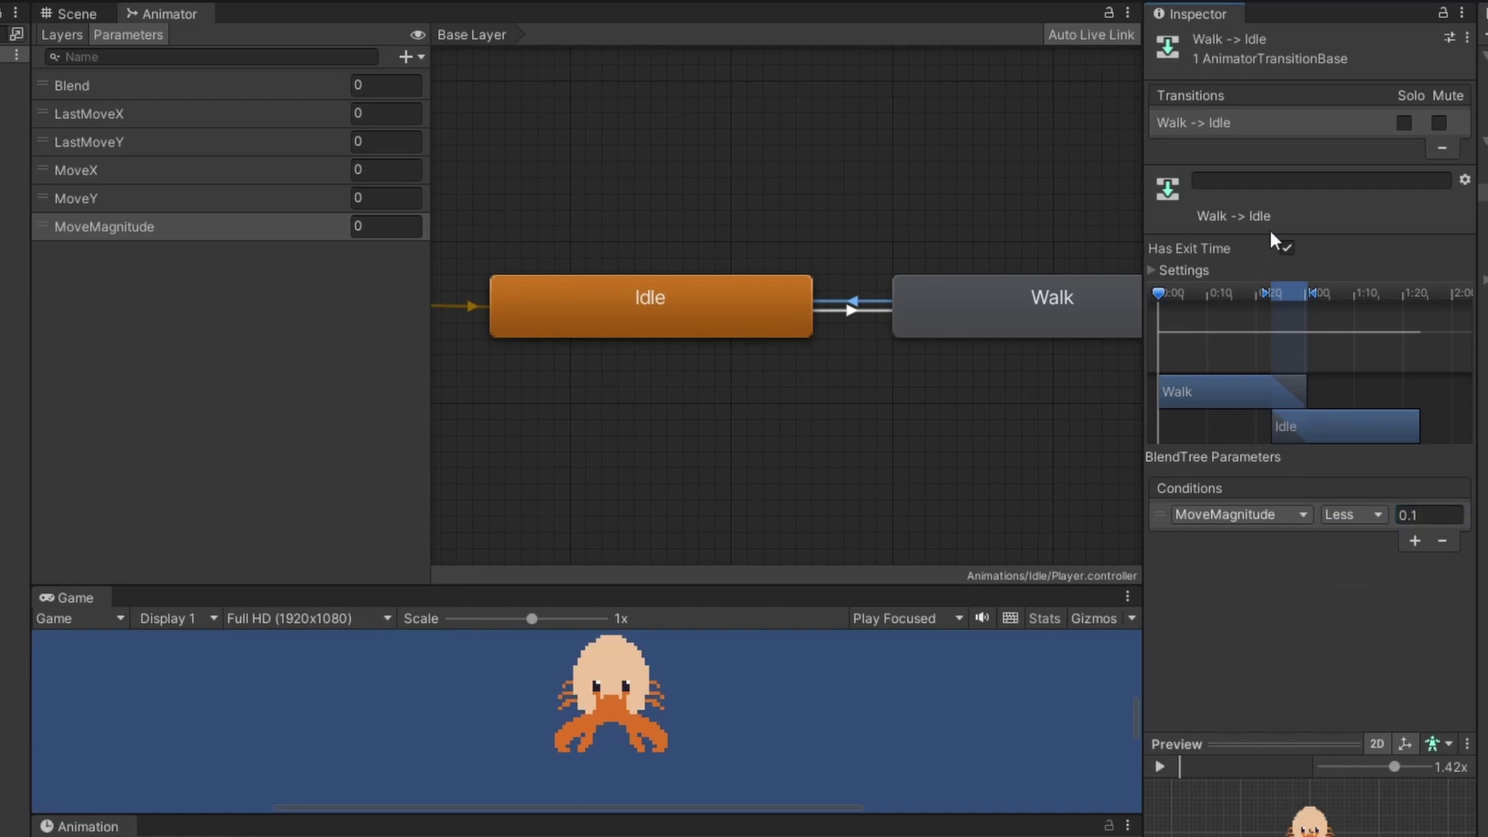
Step: Disable the Walk to Idle transition's exit time and set its transition duration to 0
click(1153, 270)
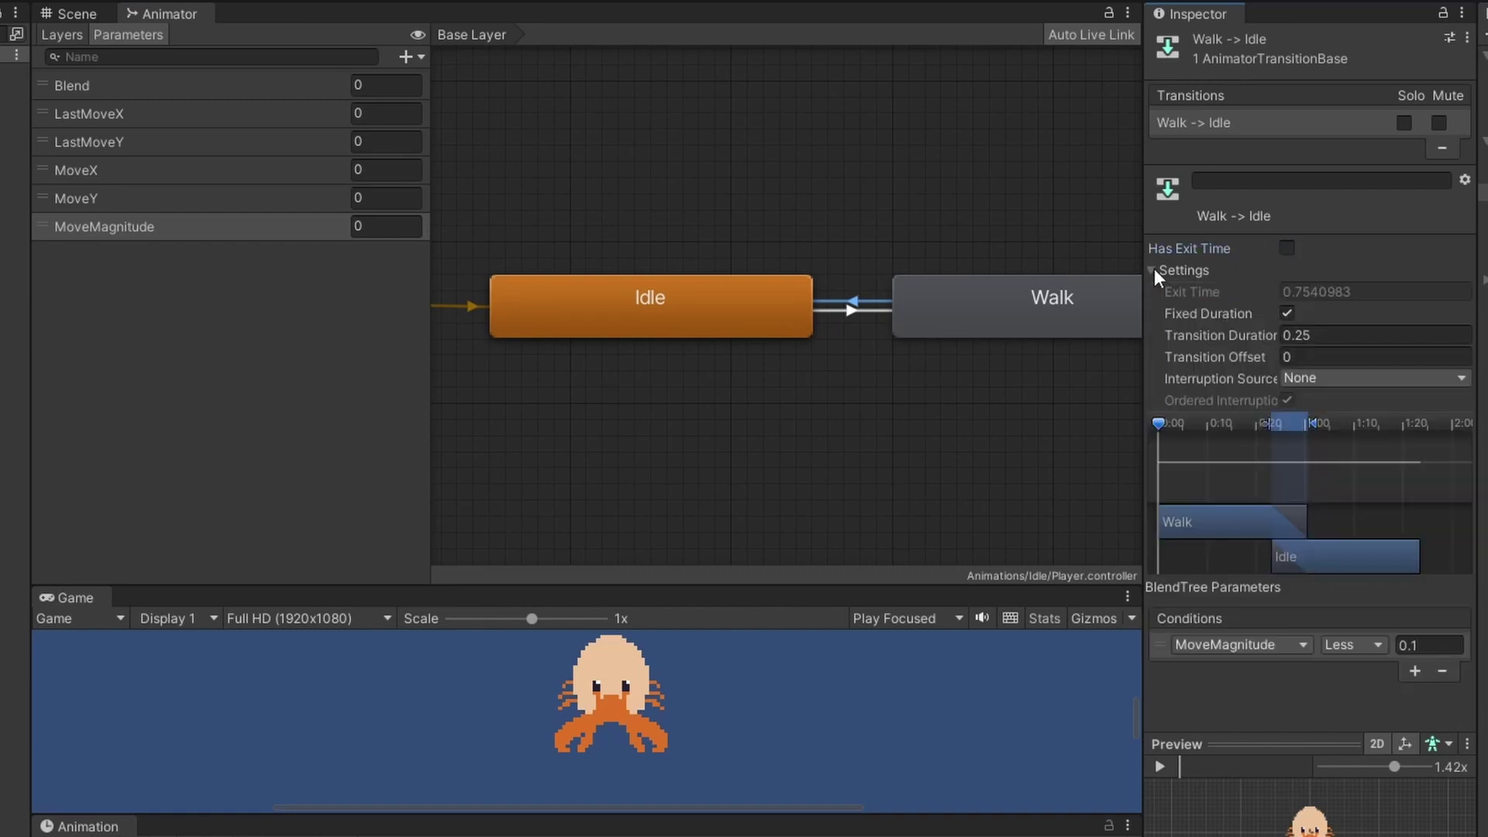
click(1334, 336)
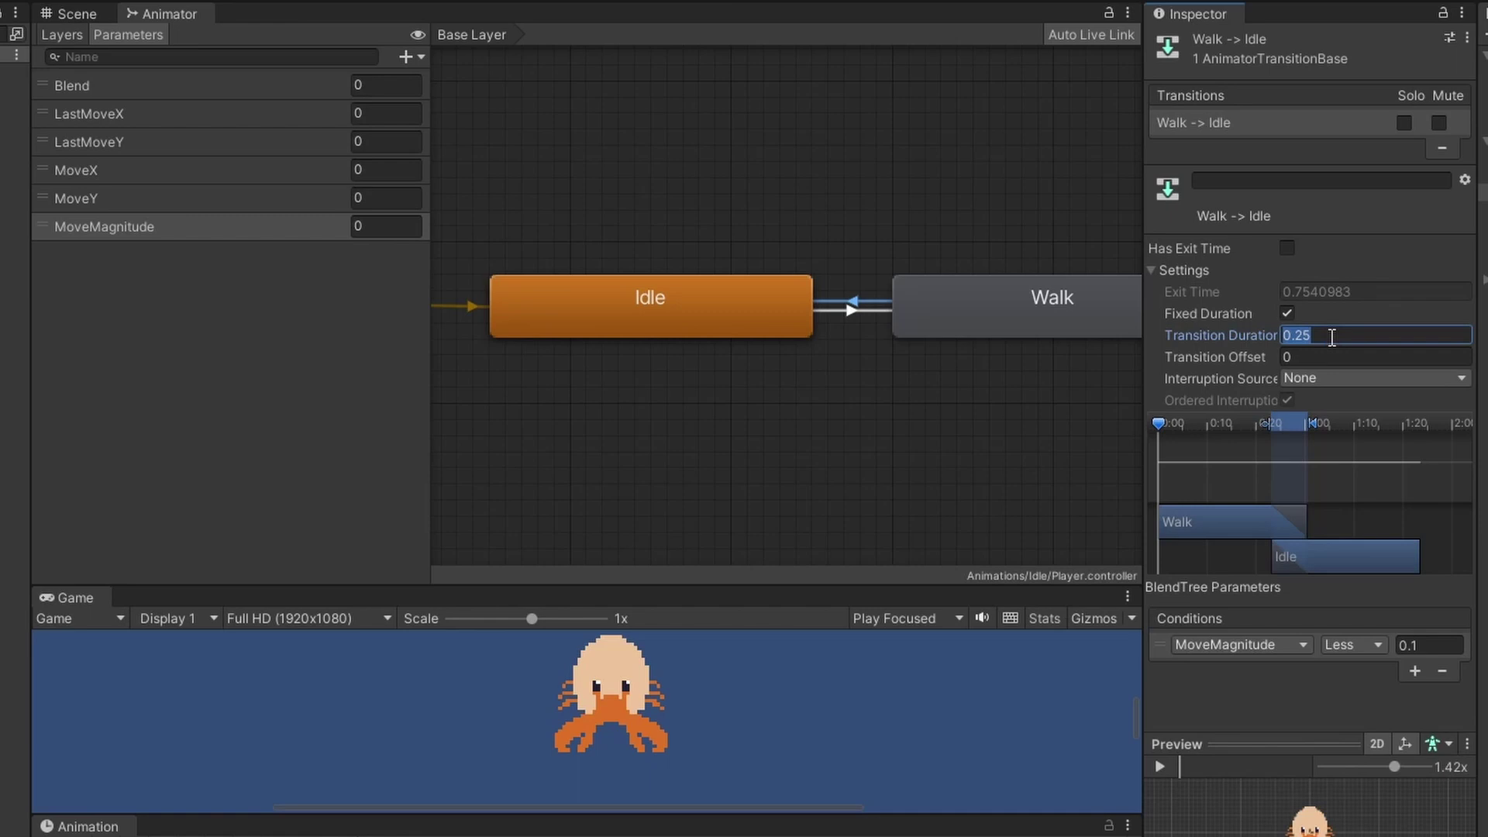
text(0)
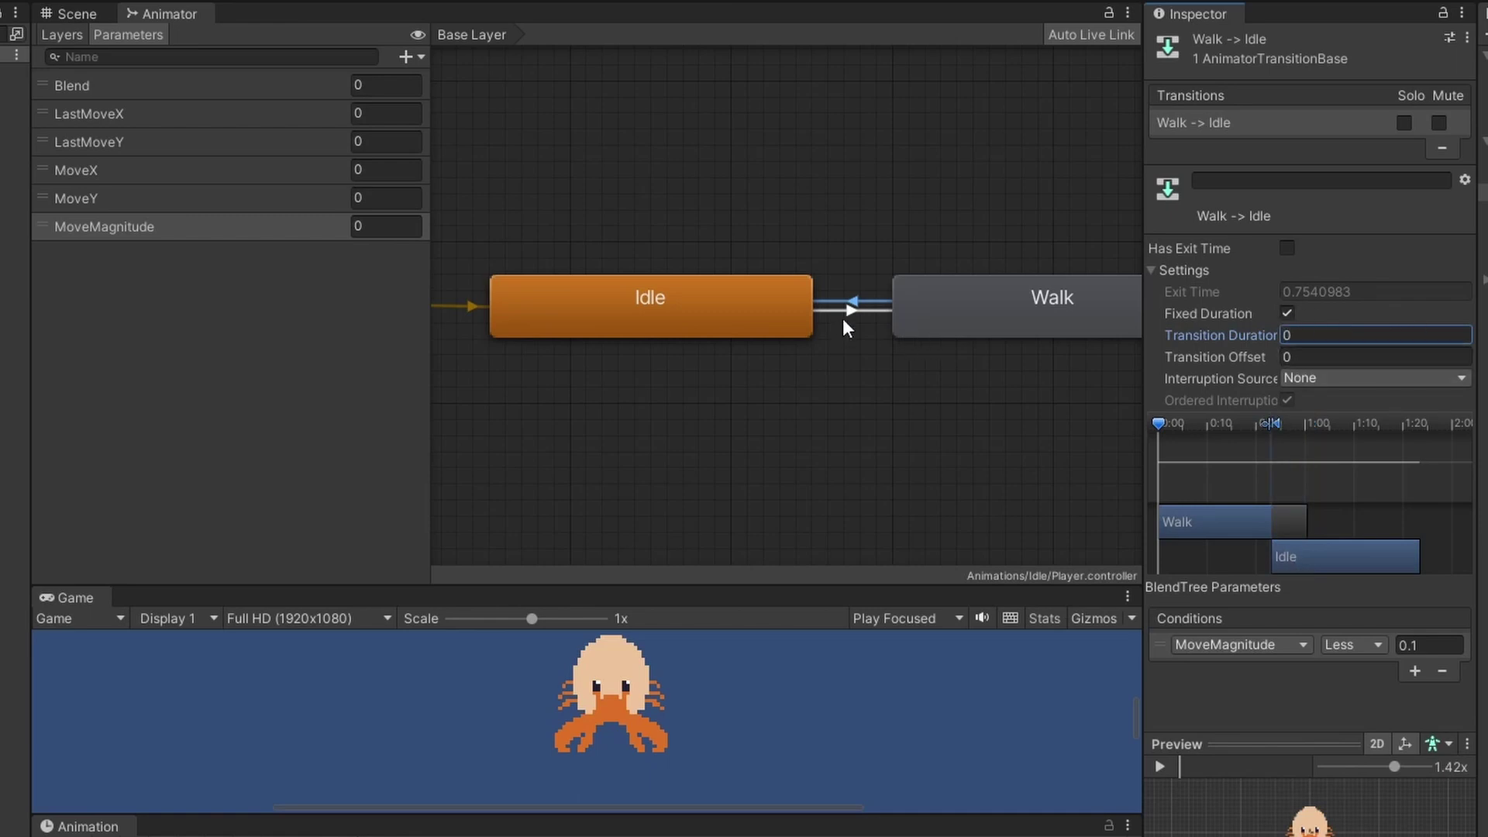
Step: Select the Idle to Walk transition and edit its transition duration
click(852, 310)
click(1380, 334)
text(0.5f;)
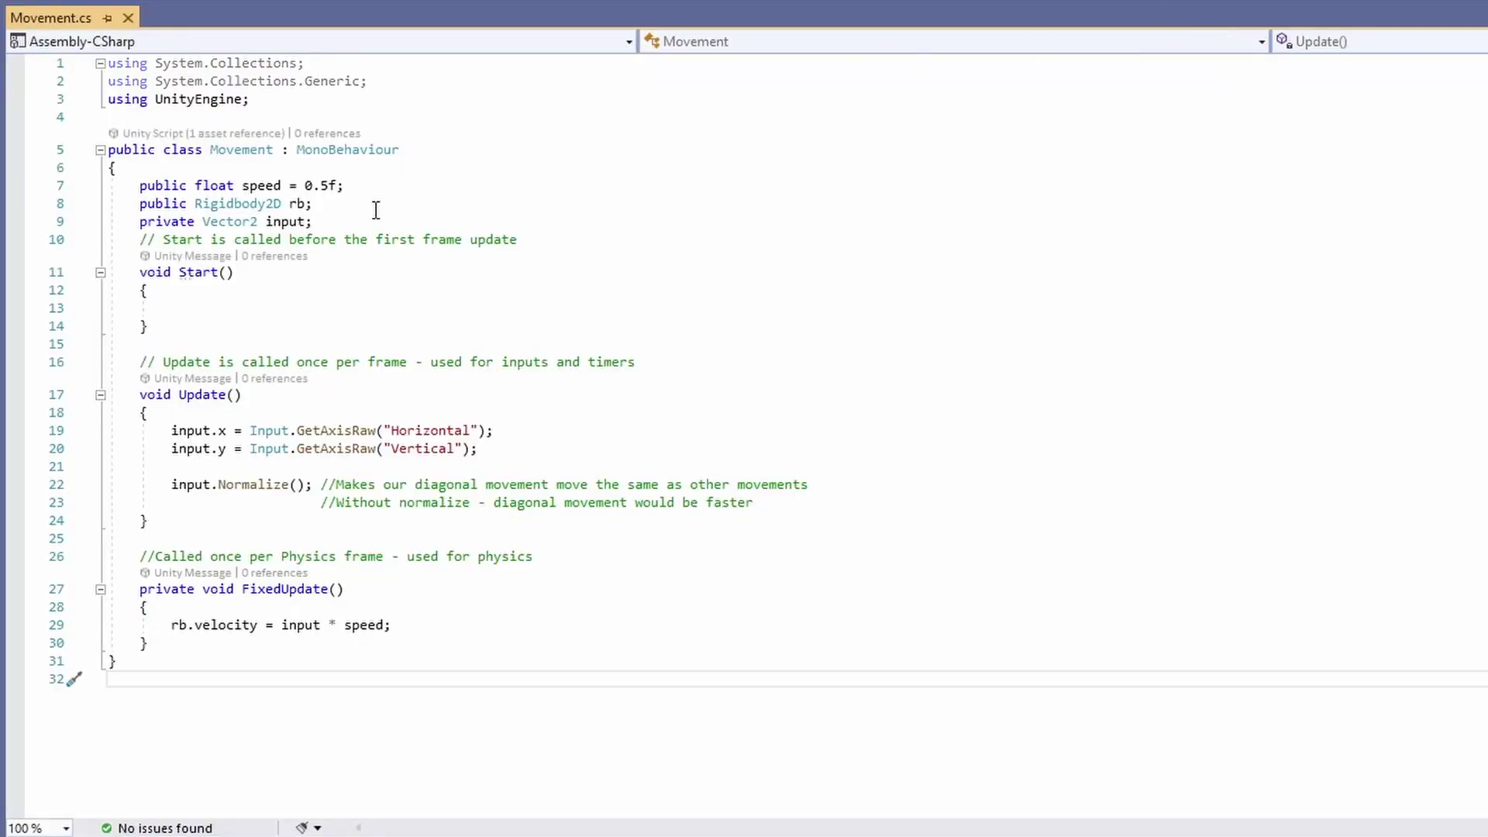
Step: Declare the fields Animator anim and private Vector2 lastMoveDirection below the input field in the Movement class
click(357, 224)
key(Return)
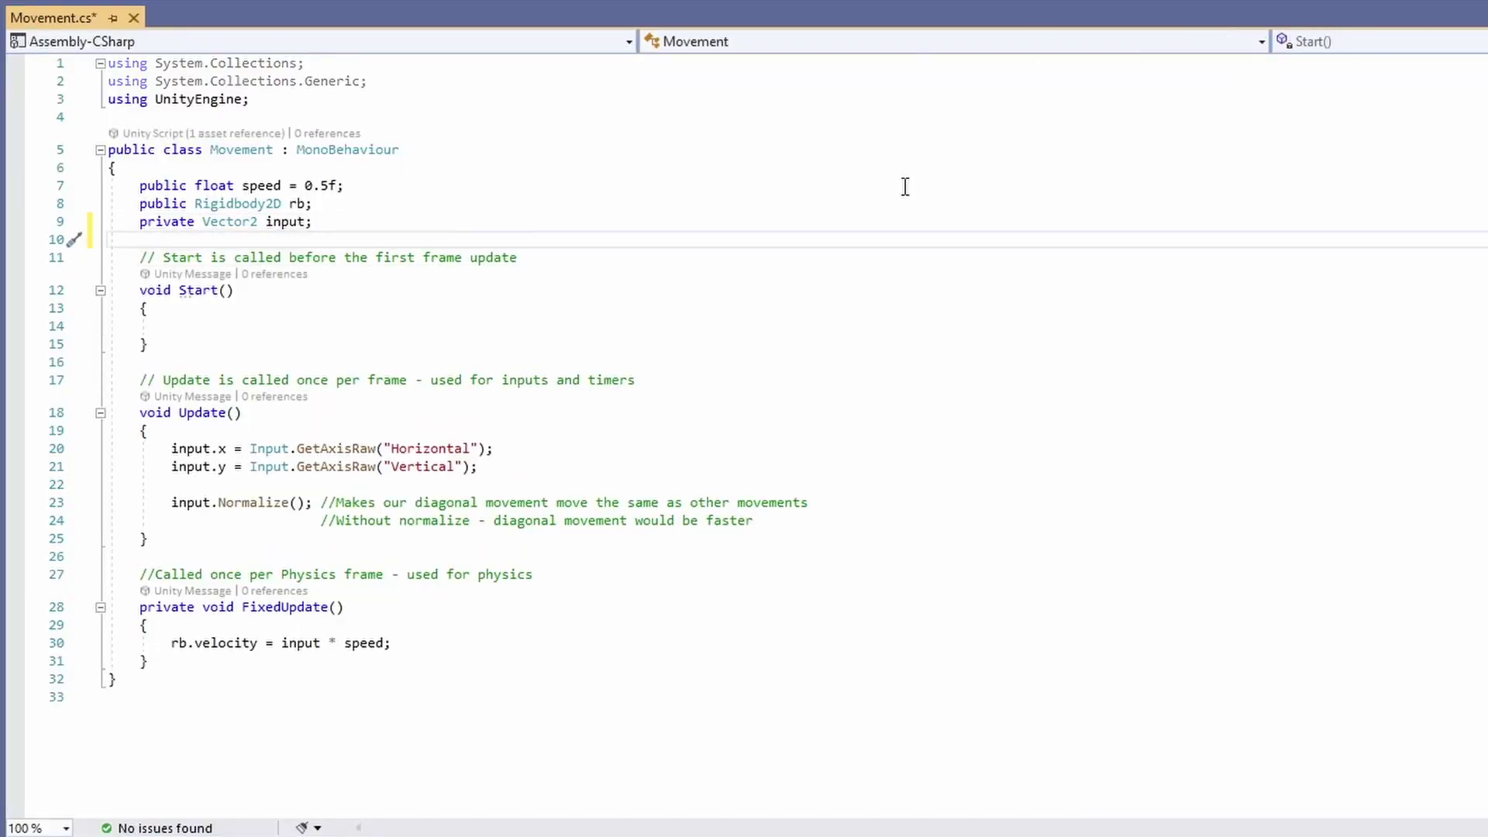
key(Return)
text(Animator anim;)
key(Return)
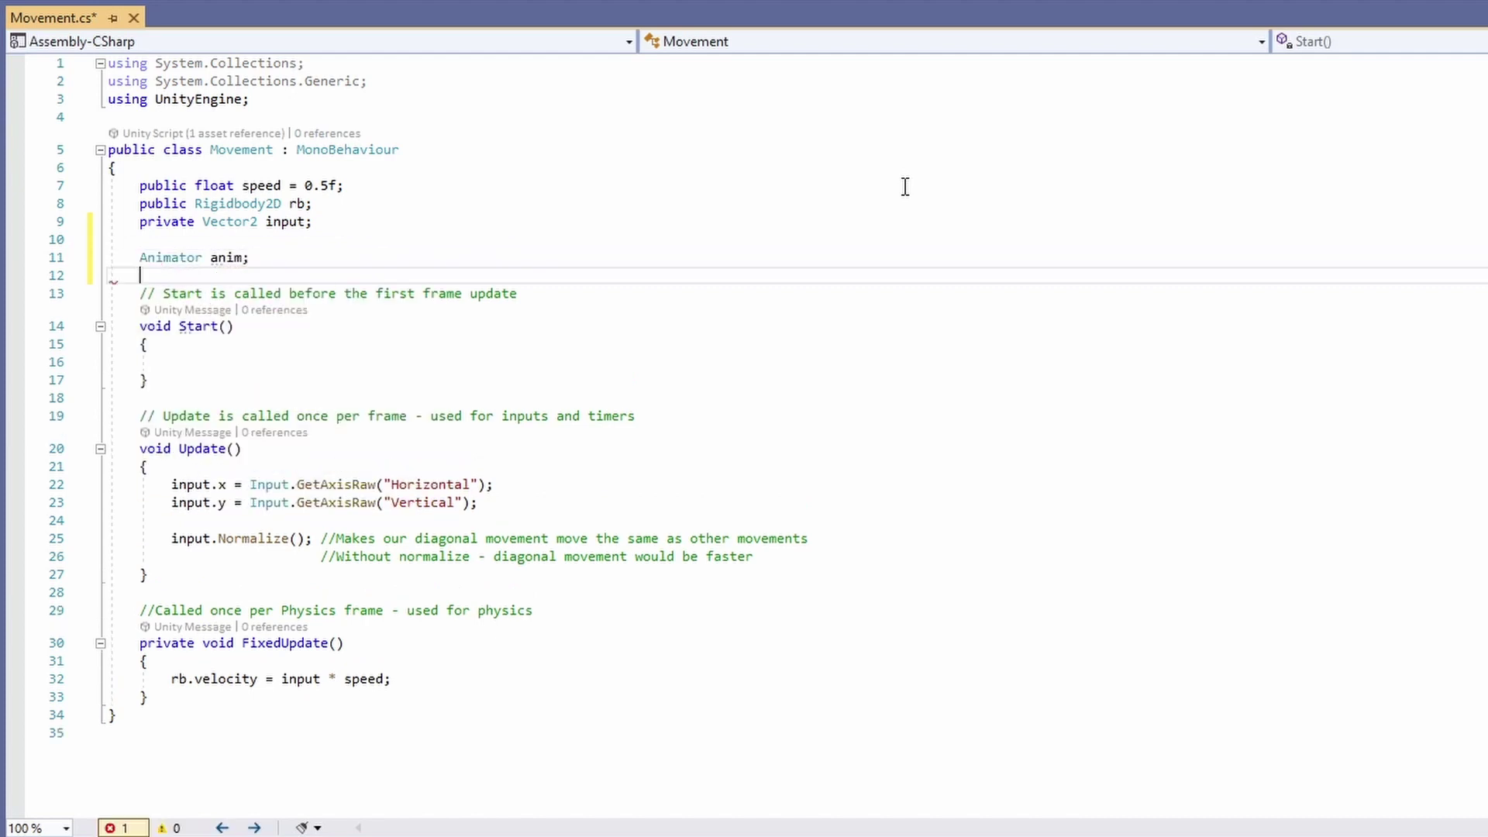
text(private Vector2 )
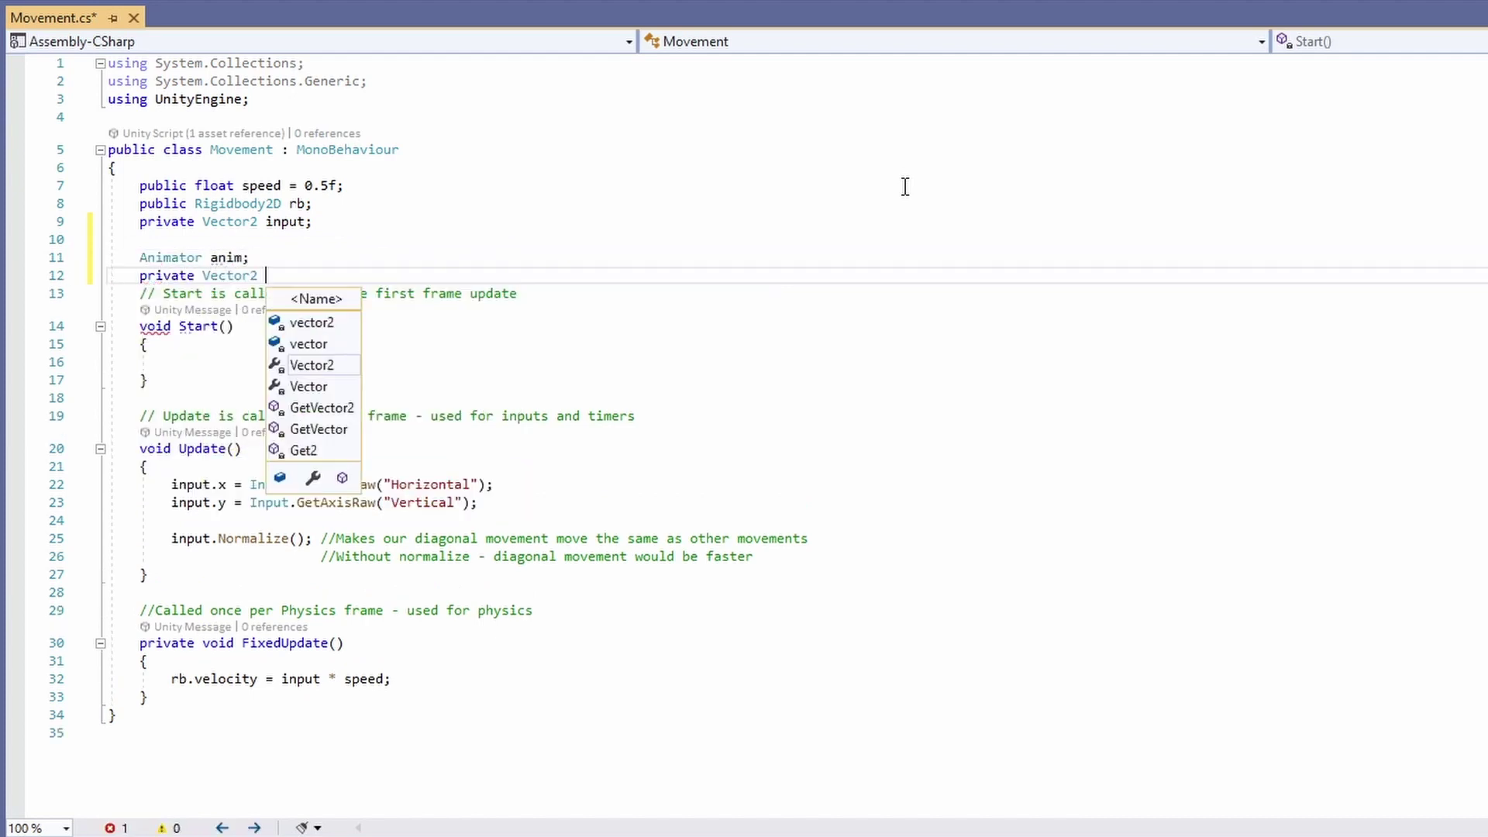
text(lastMoveDirection)
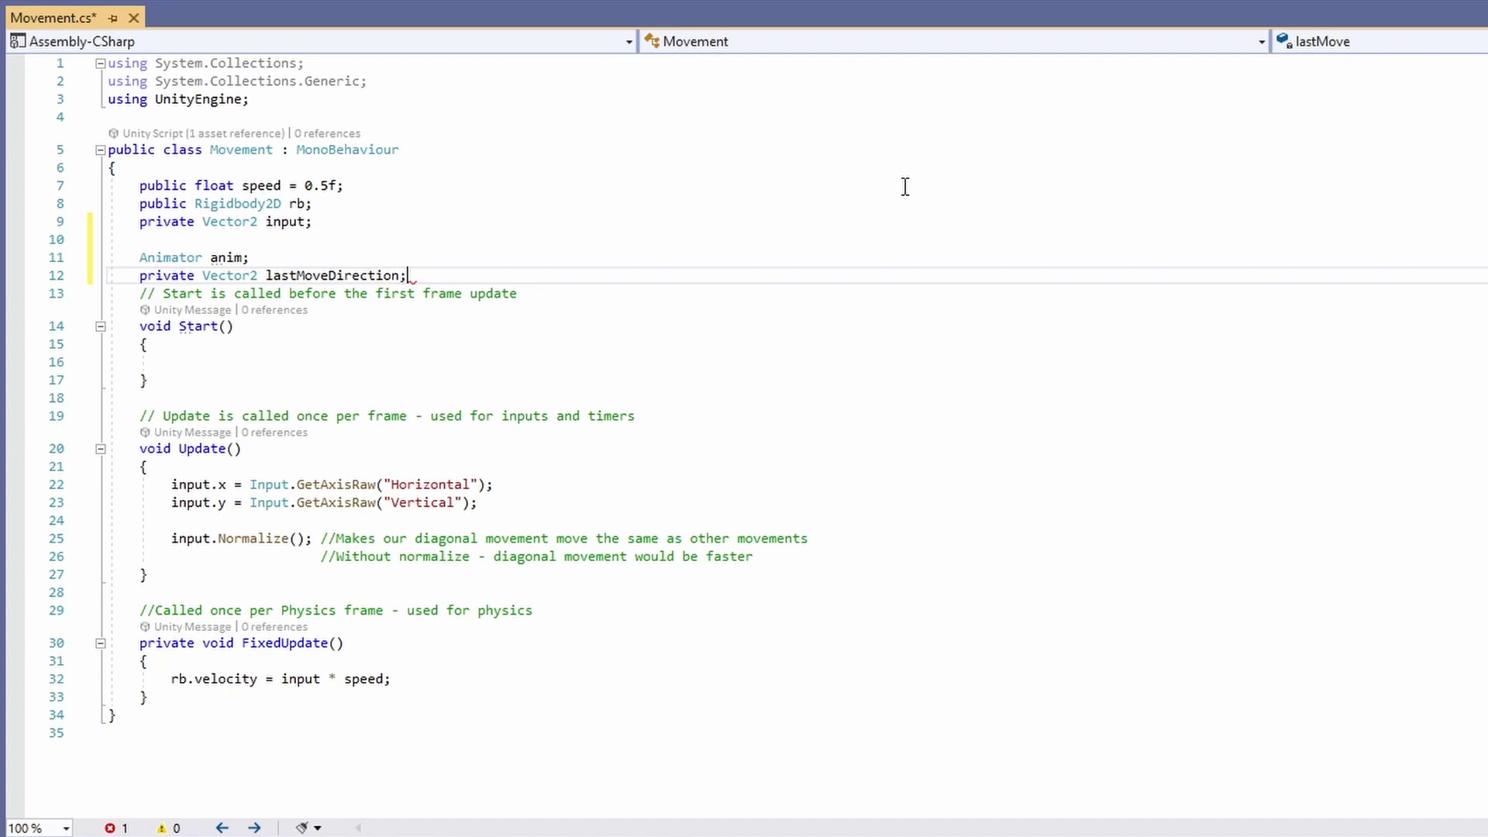
text(;)
Step: Declare private bool facingLeft = true with the comment "Our sprite is facing left" below lastMoveDirection
key(Return)
text(private boo)
key(Tab)
text(facingLe)
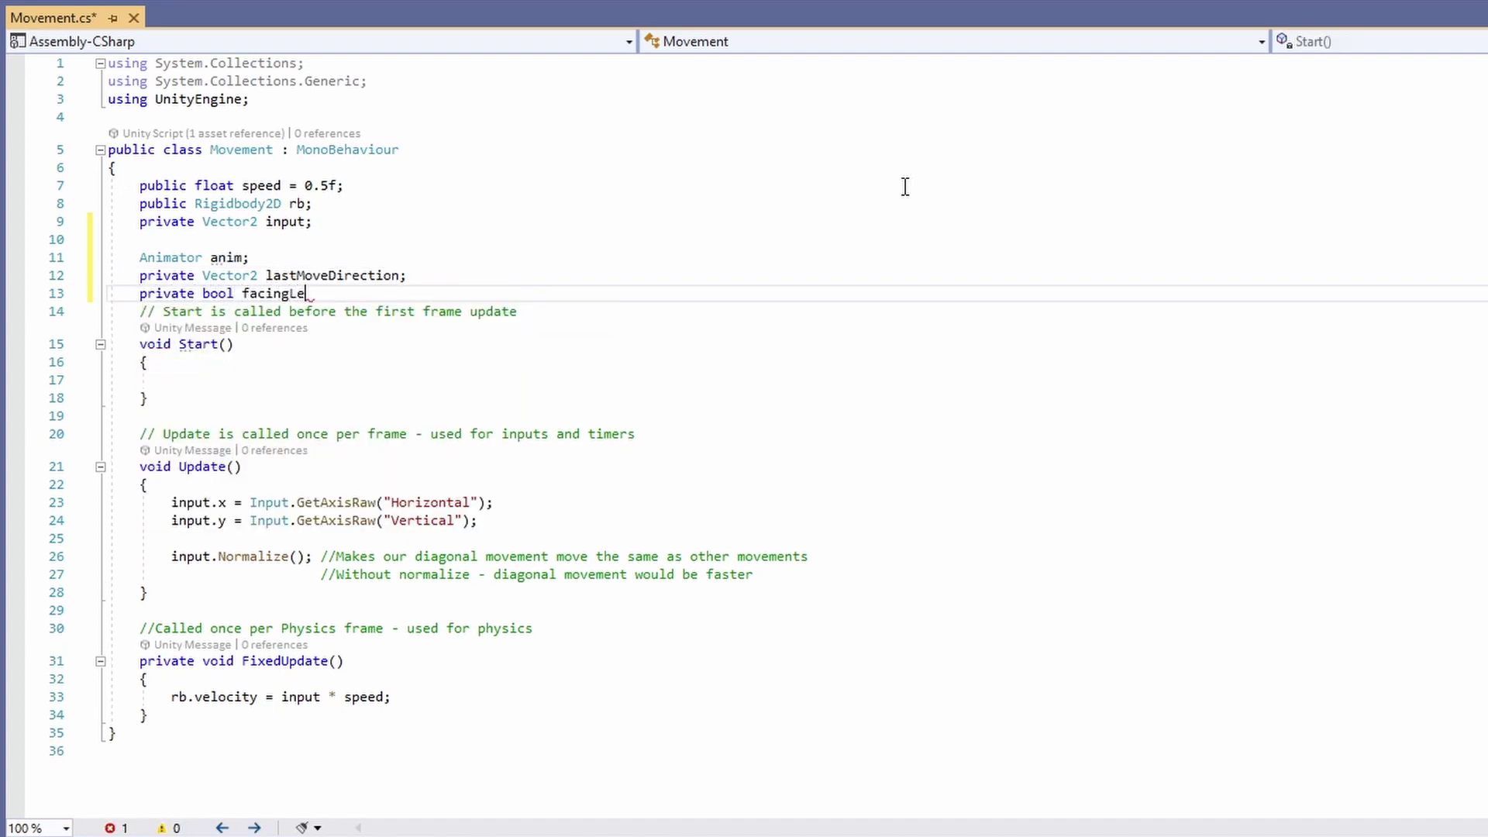
text(ft = true; //Our sprite is facing left)
key(Return)
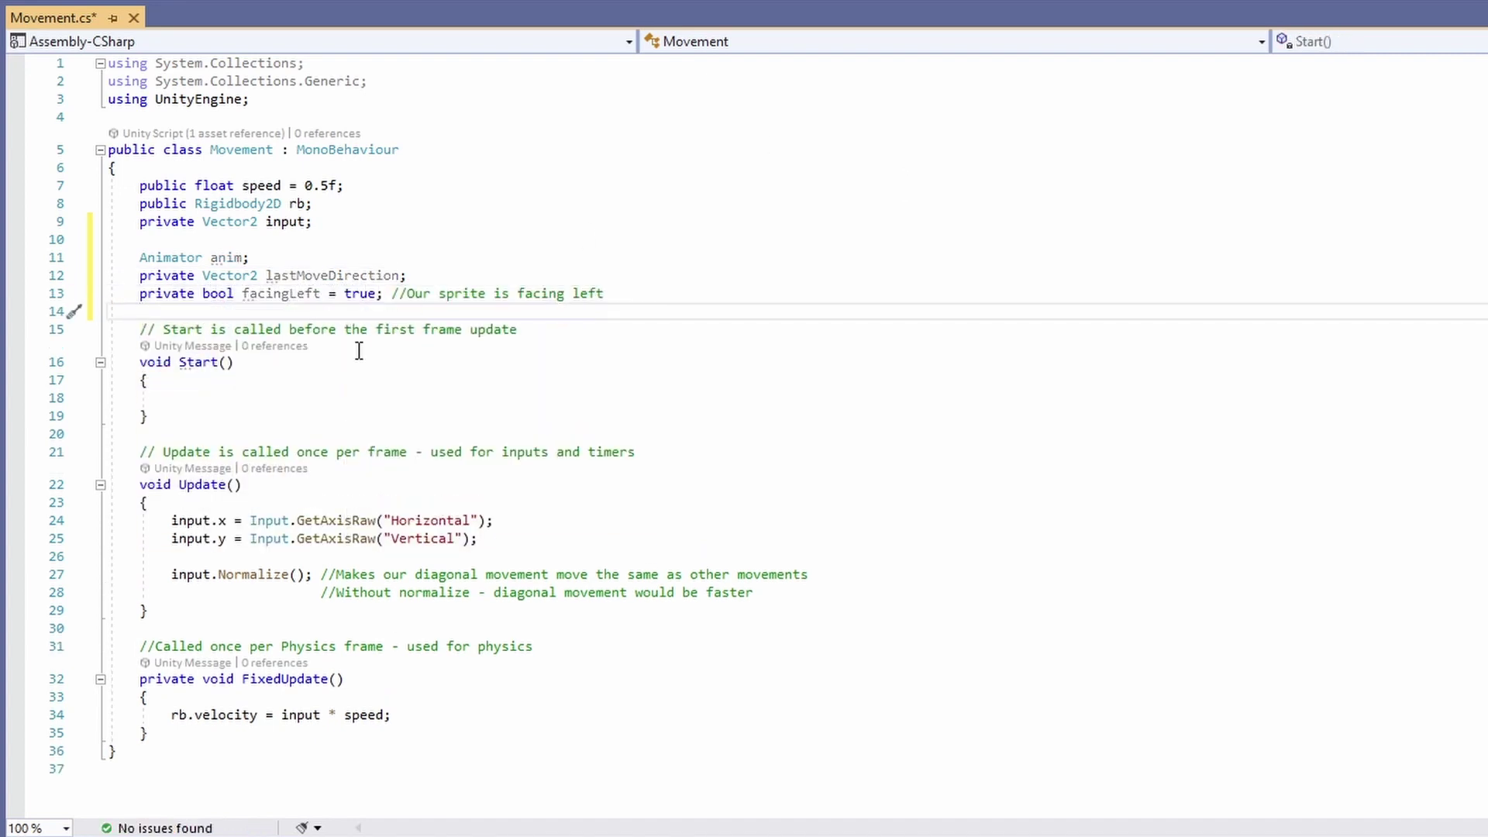
Step: Assign anim = GetComponent<Animator>(); inside the Start method
click(319, 389)
text(anim = )
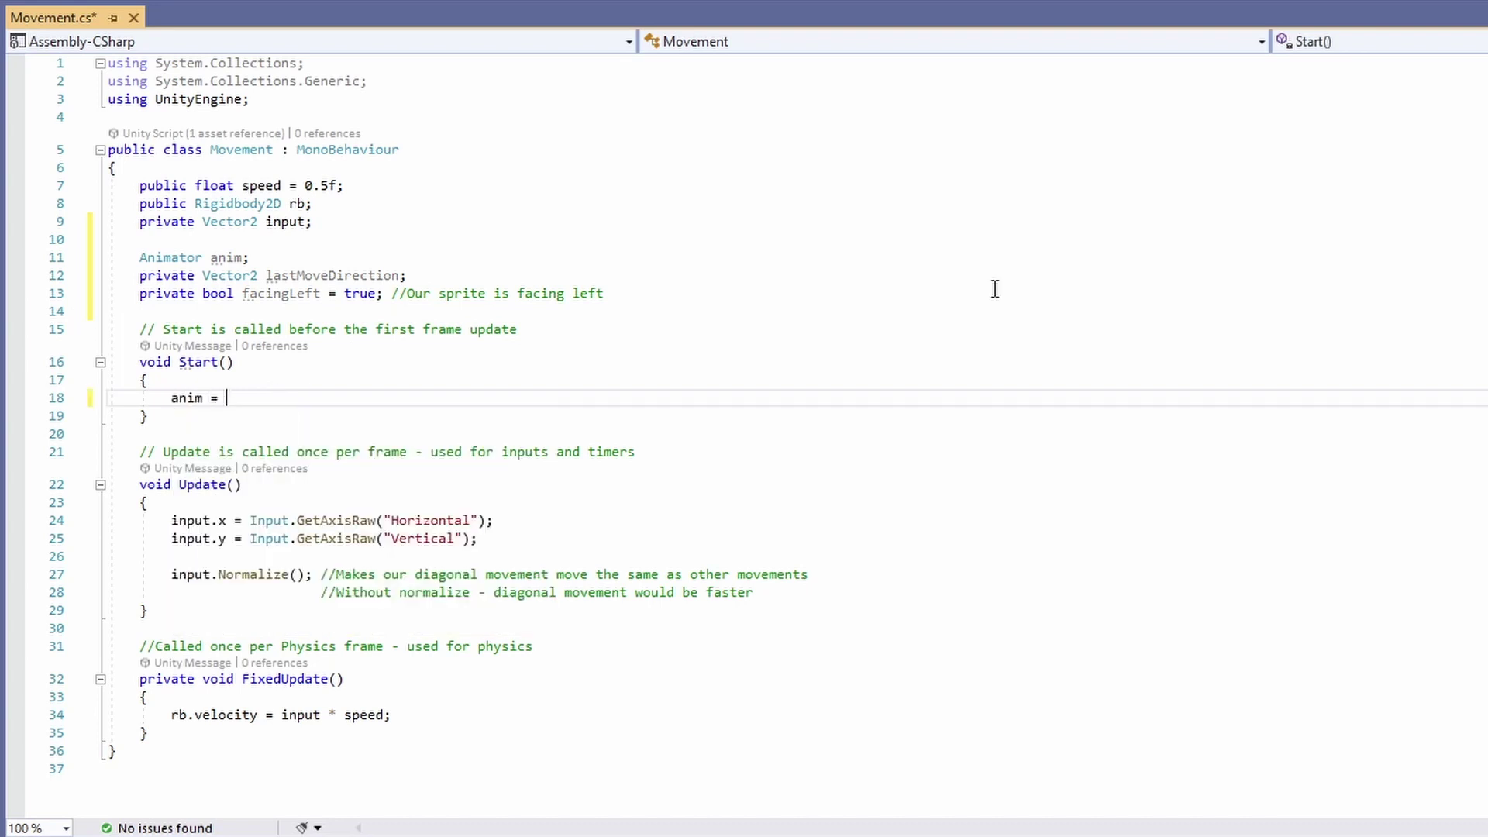
text(GetComponent<Animator>)
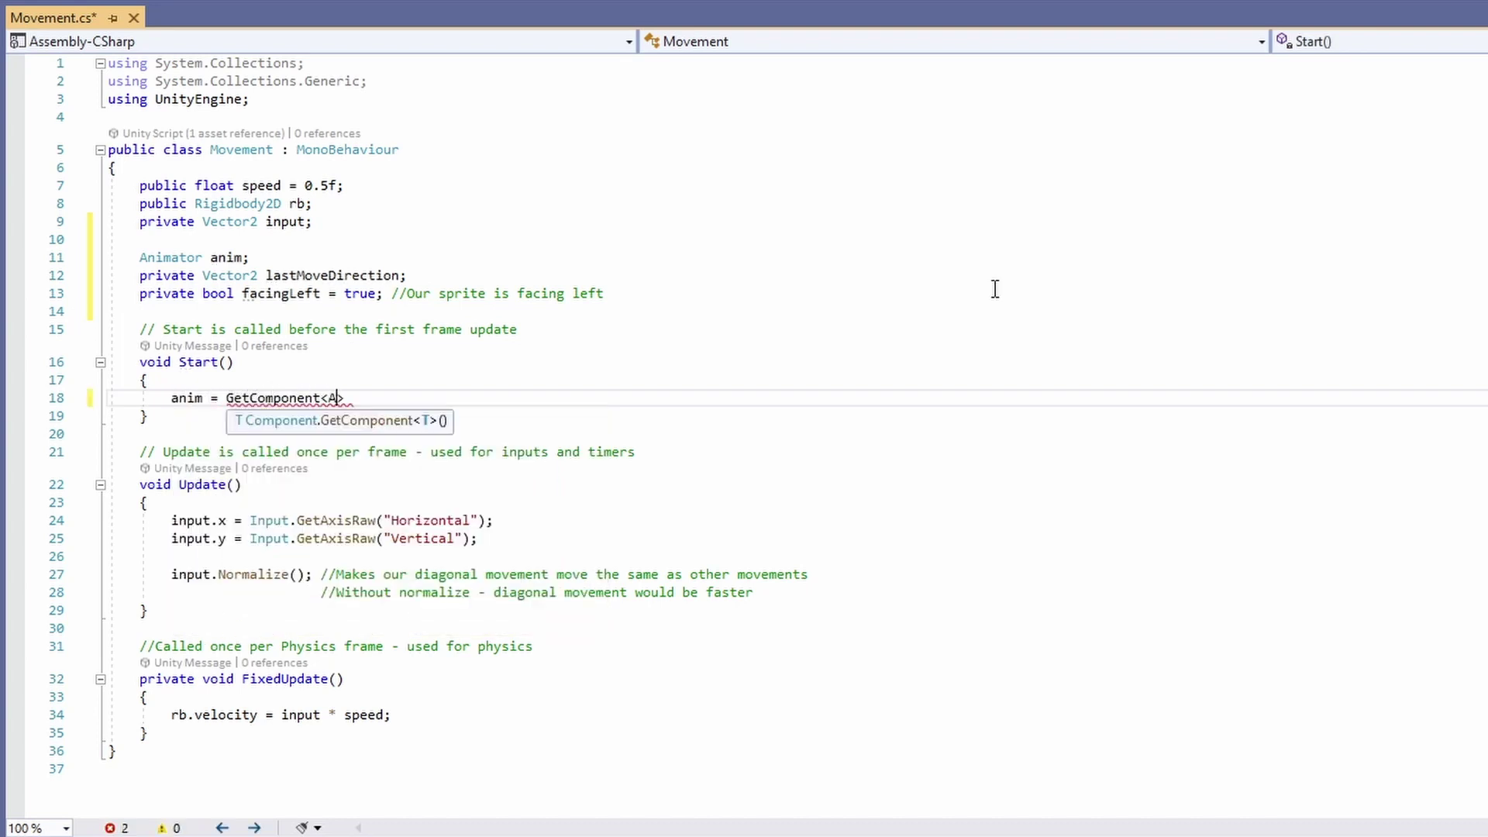
text(>)
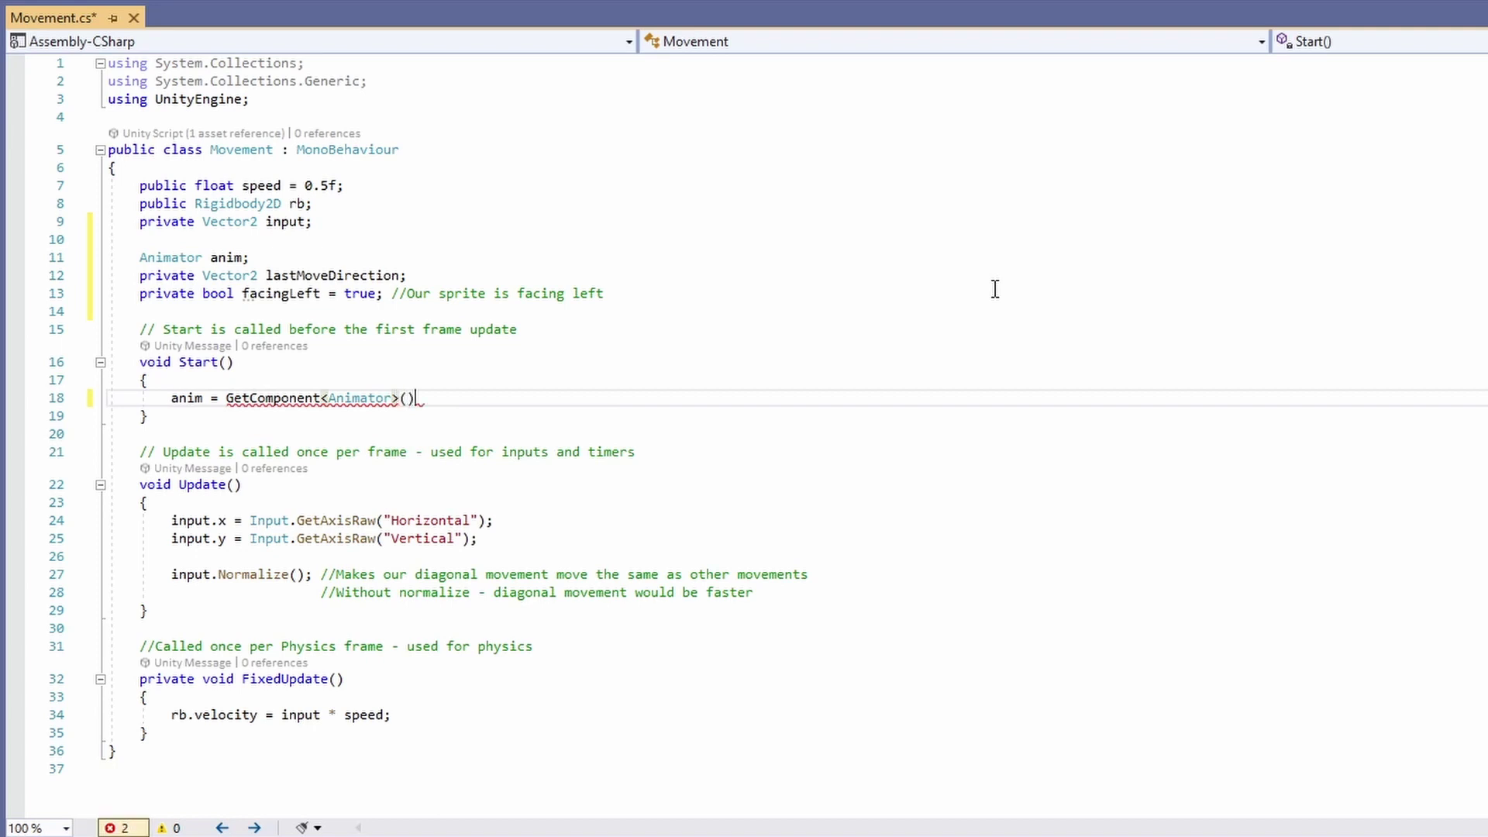
text(;)
Step: Add the placeholder comments //ProccessInputs, //Animate and //Flip at the start of the Update method
click(287, 504)
key(Return)
text(//ProccessInputs)
key(Return)
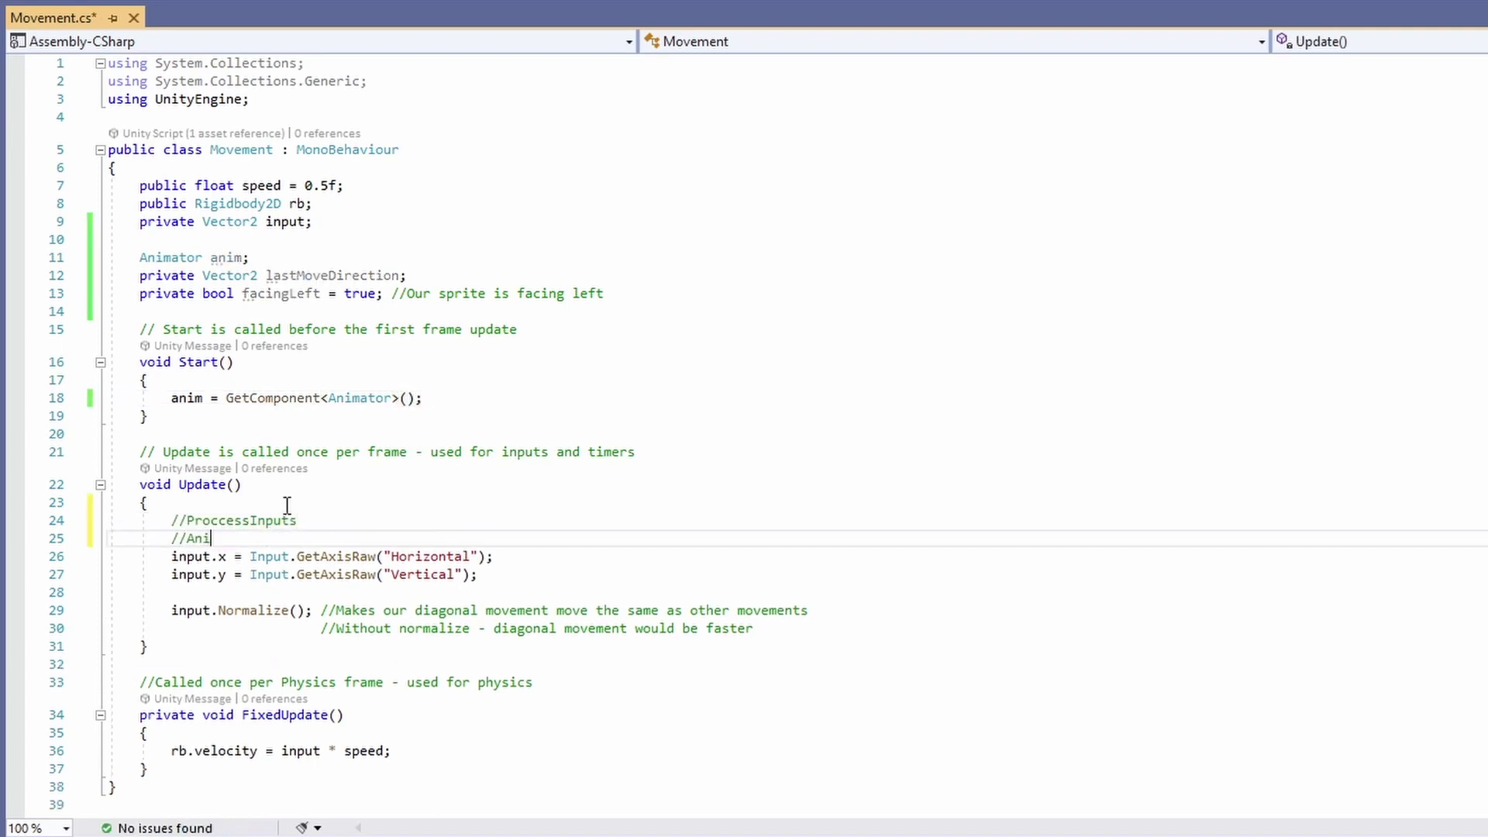
text(//Animate)
key(Return)
text(//Flip)
key(Return)
Step: Create a ProccessInputs() method after FixedUpdate, holding the comment "Store last move direction when we stop moving" and the input code moved from Update
scroll(891, 448, down, 3)
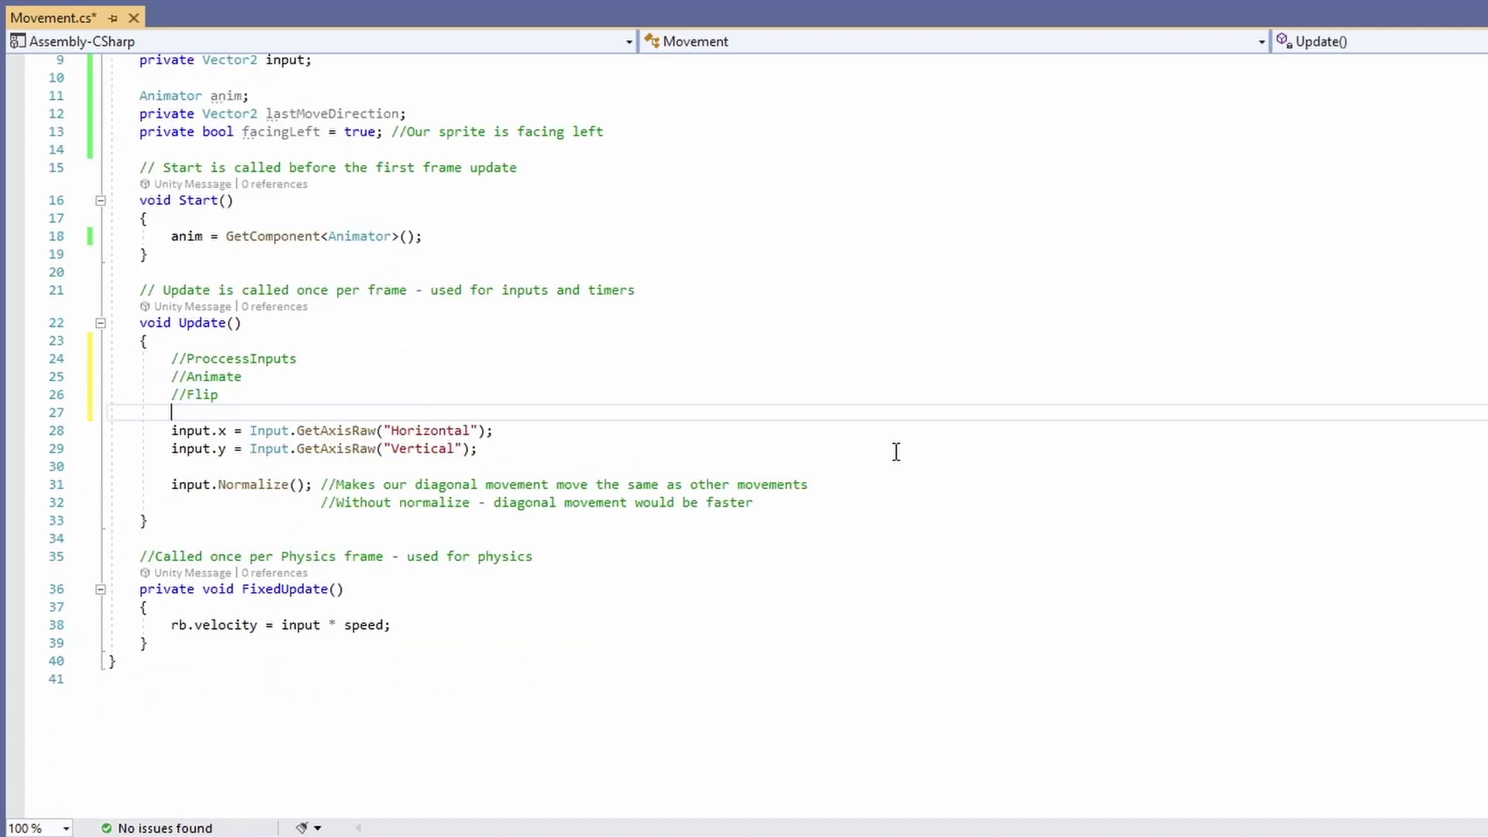
click(144, 518)
click(186, 645)
key(Return)
key(Return)
text(void ProccessInputs)
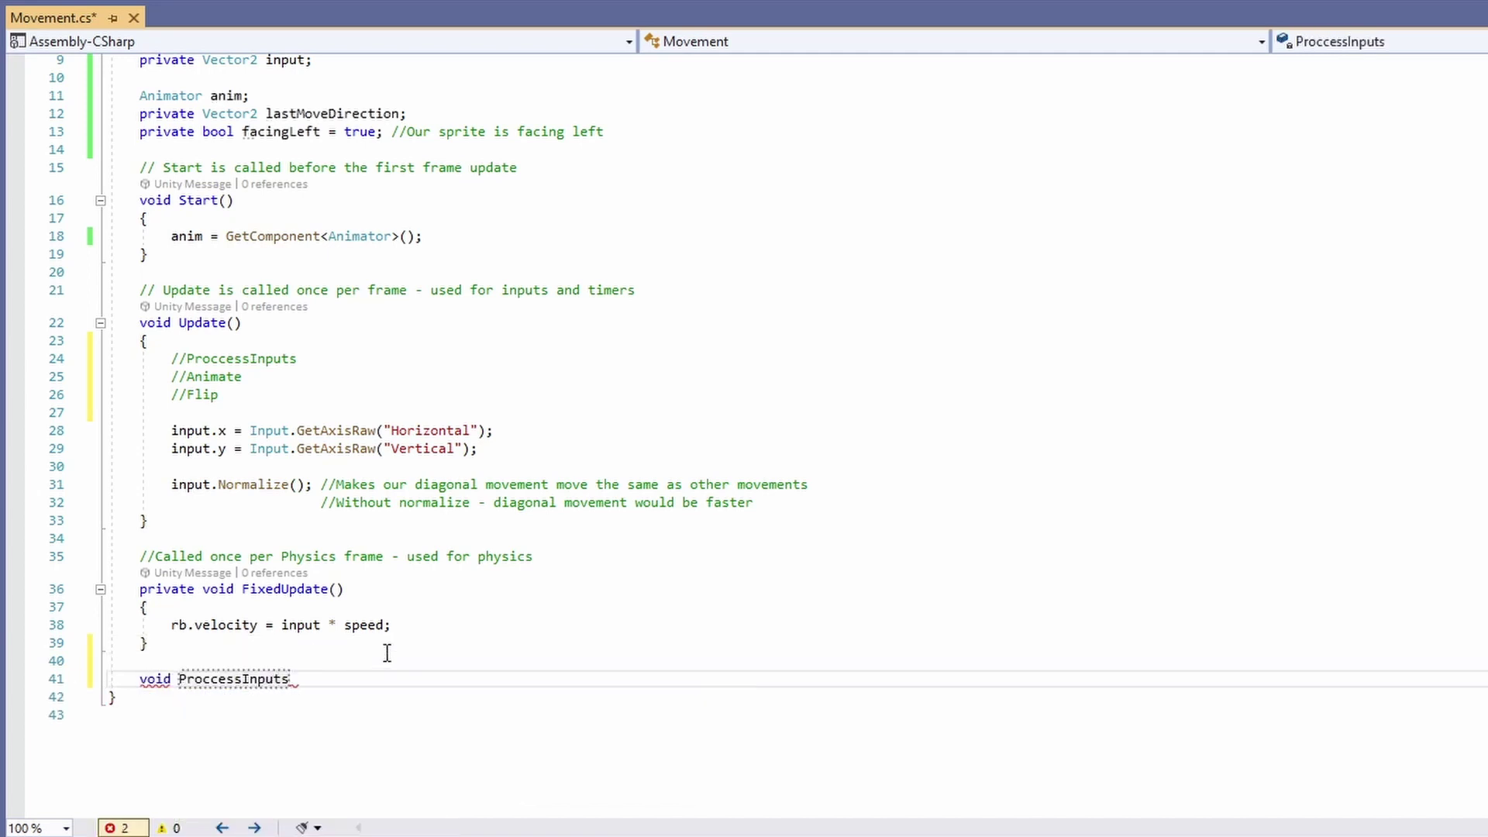
text(())
key(Return)
text({)
key(Return)
drag(774, 502, 11, 406)
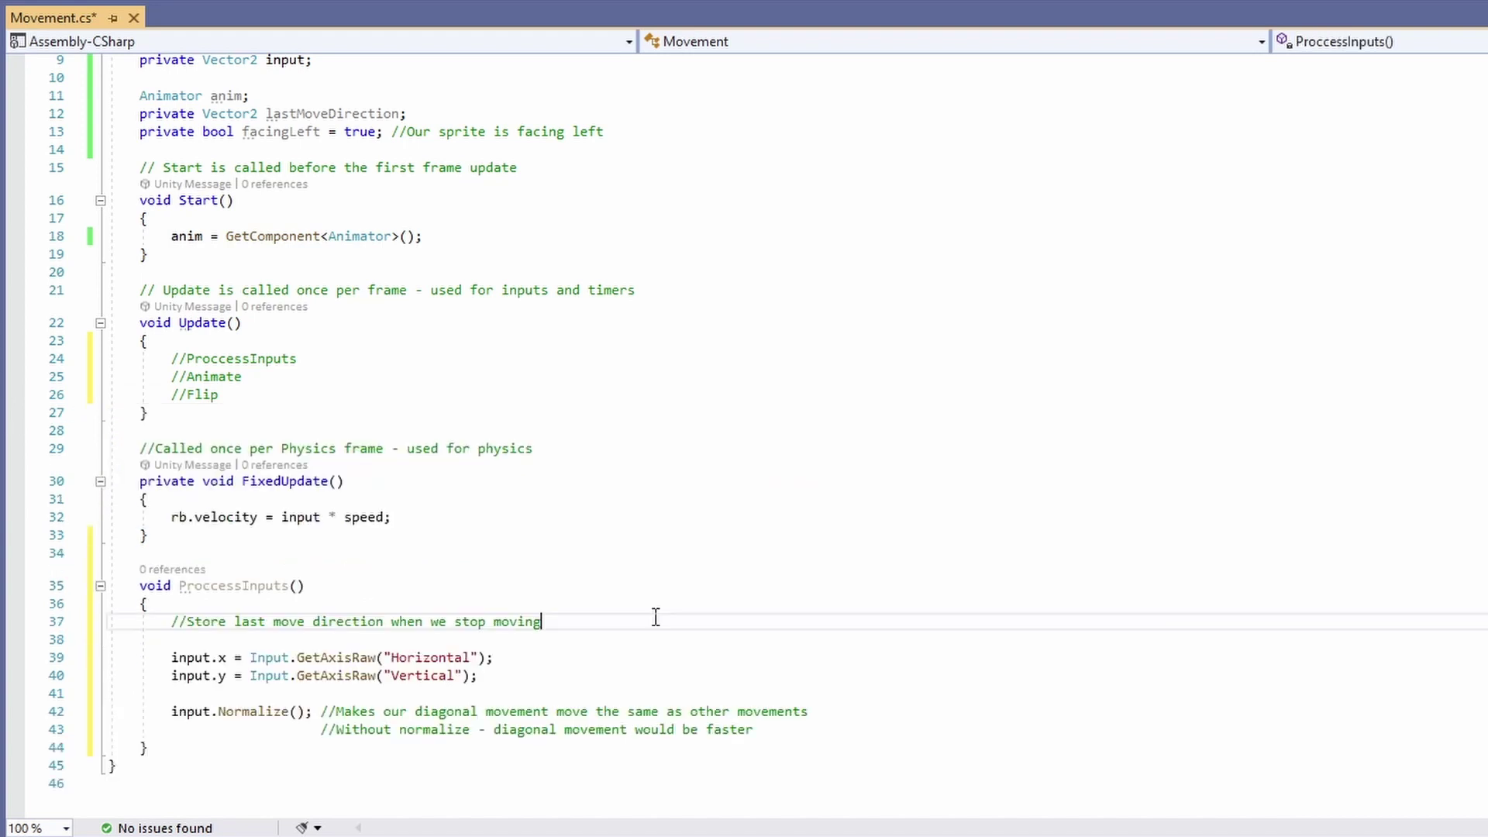
Step: Declare floats moveX and moveY in ProccessInputs, reading Input.GetAxisRaw("Horizontal") and Input.GetAxisRaw("Vertical")
key(Return)
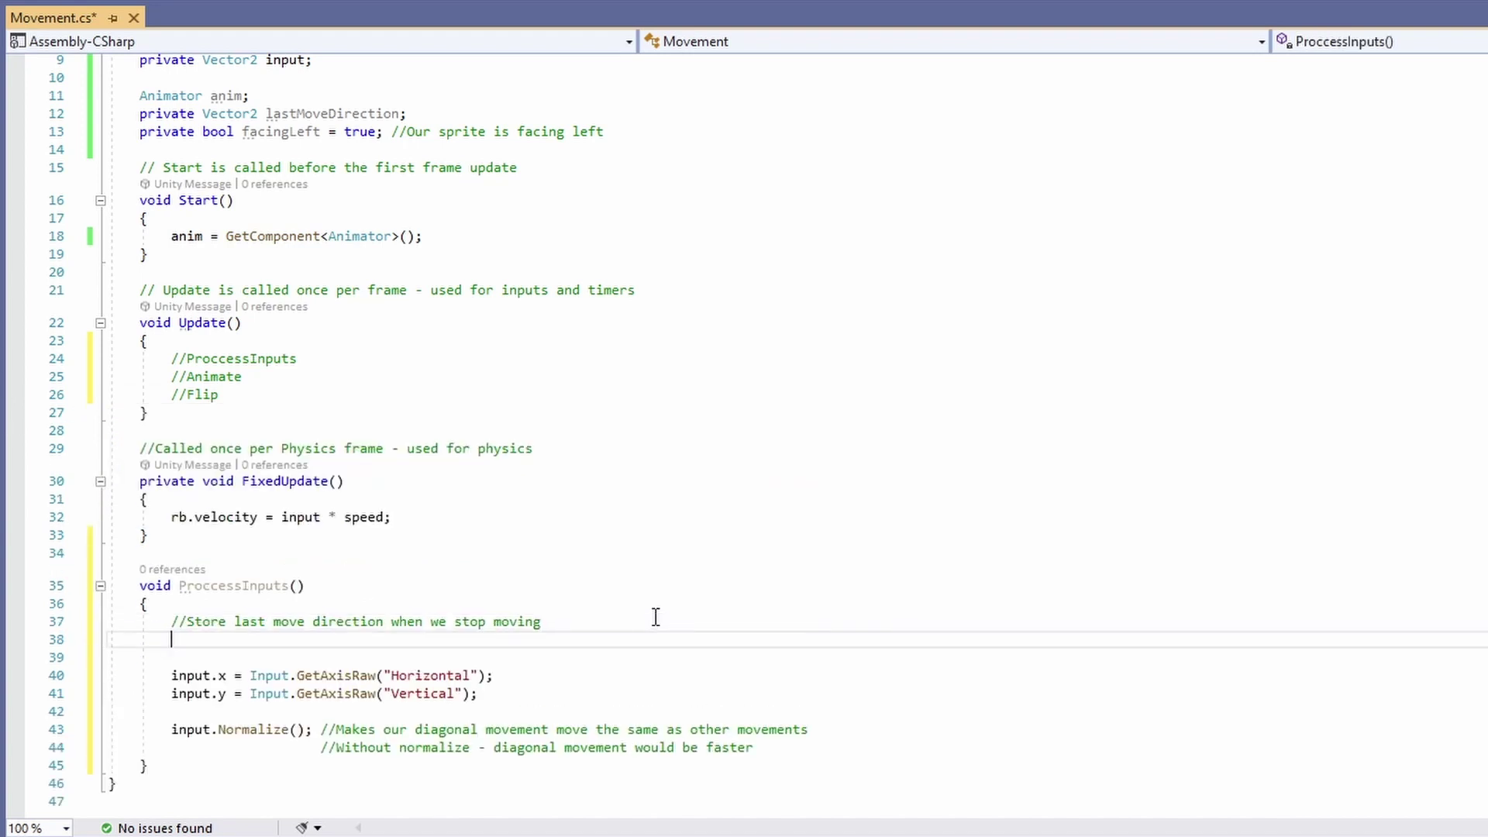
text(floa)
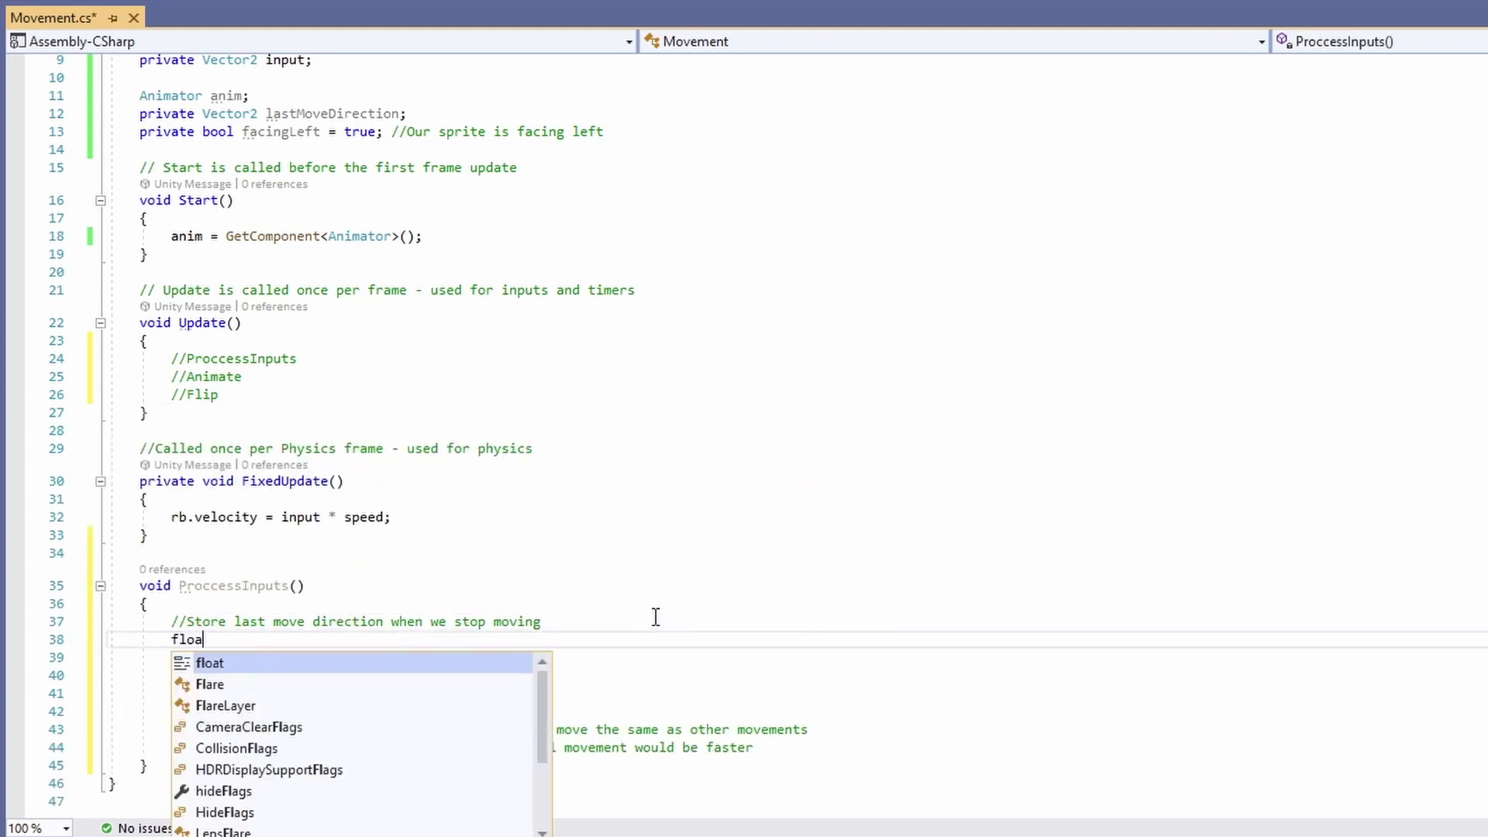
text(t moveX =)
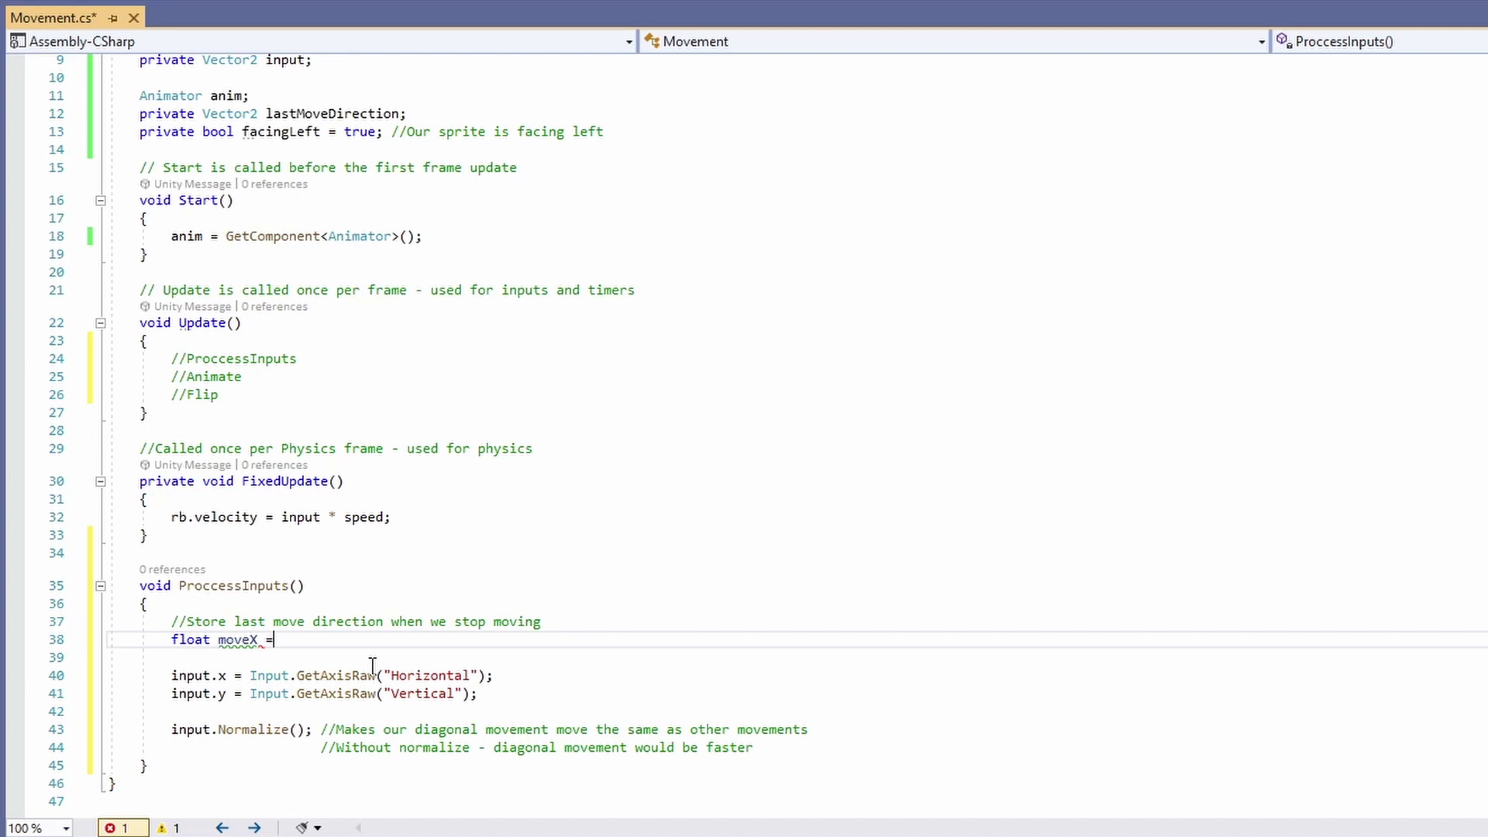
drag(507, 675, 250, 675)
key(ctrl+c)
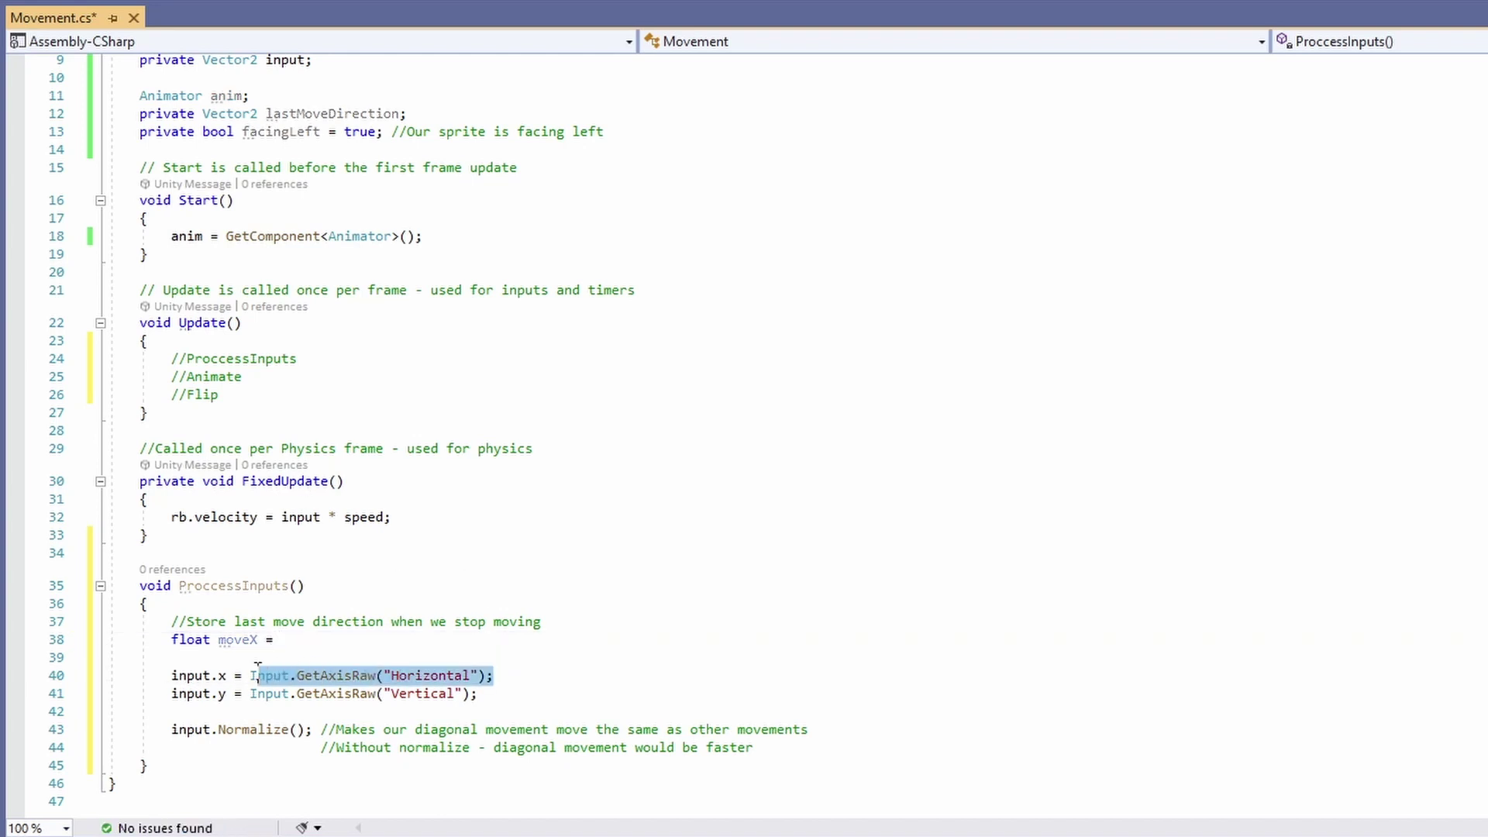
click(278, 640)
key(ctrl+v)
key(ctrl+d)
key(BackSpace)
text(Y)
click(468, 671)
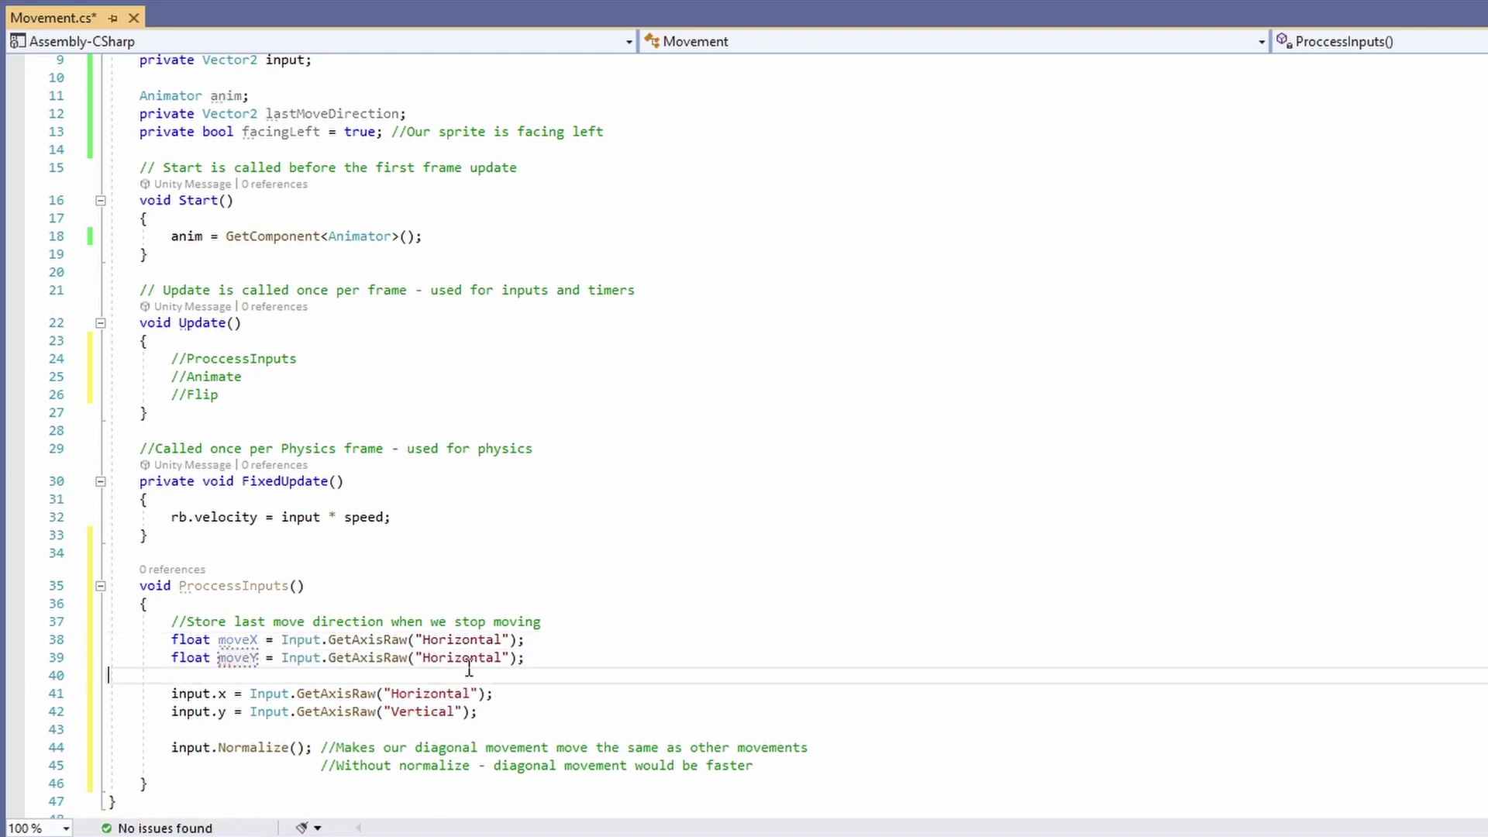
Step: Add an if statement below the moveY declaration that checks (moveX == 0 && moveY == 0)
text(if())
text(moveX == 0 &&)
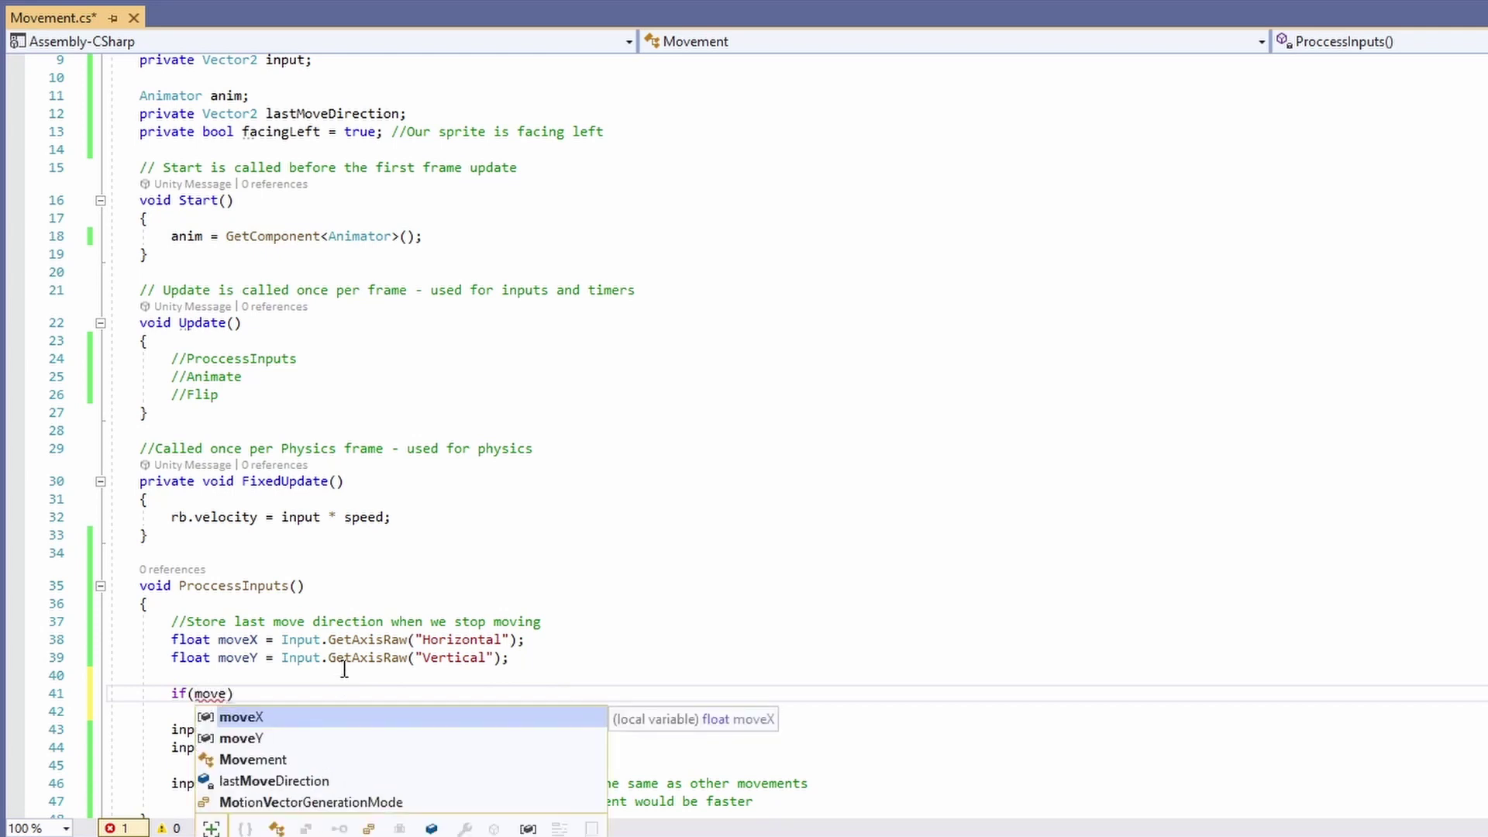
text( moveY ==)
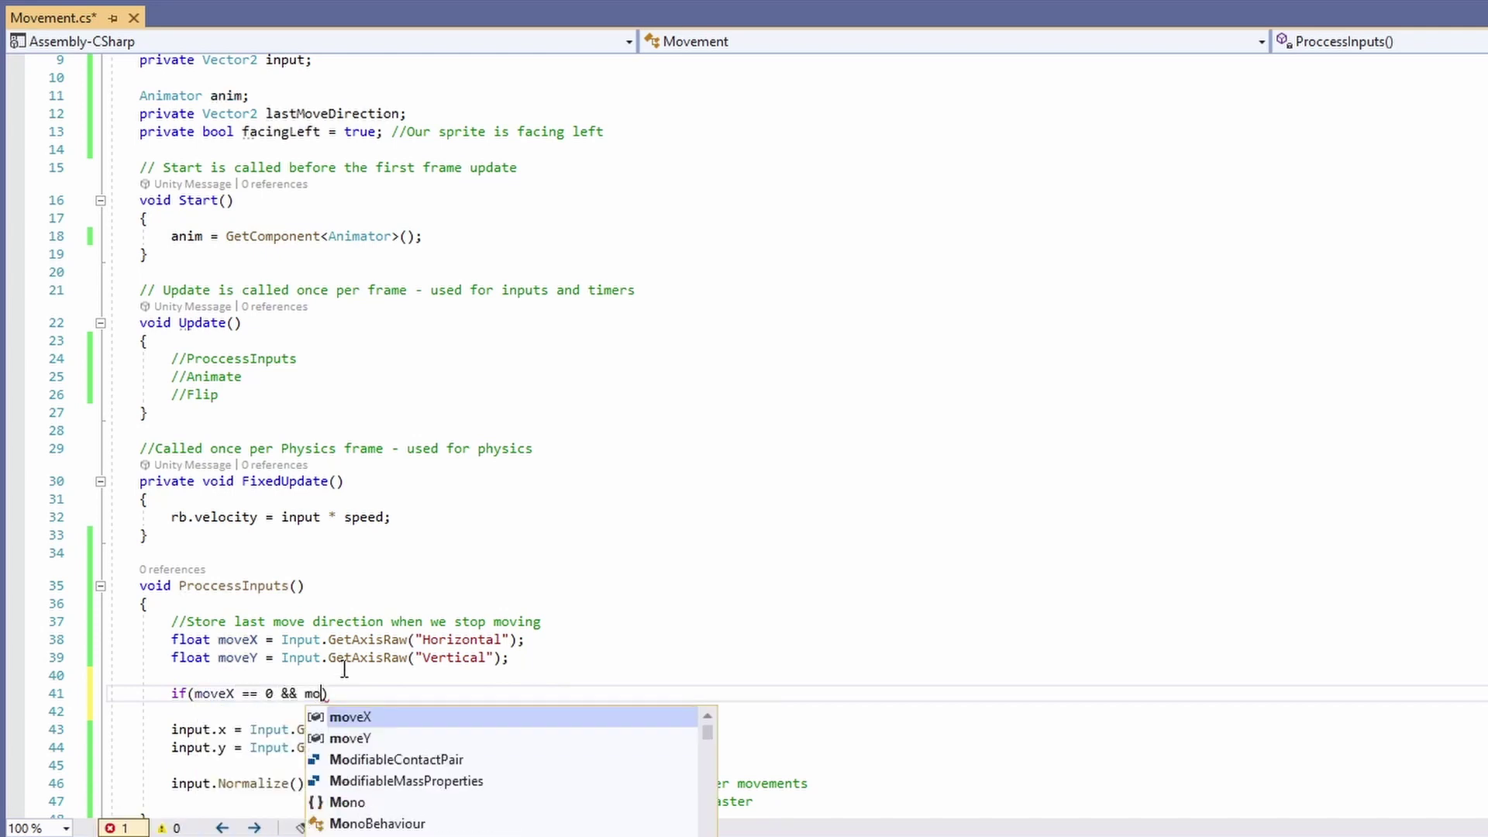
text( 0)
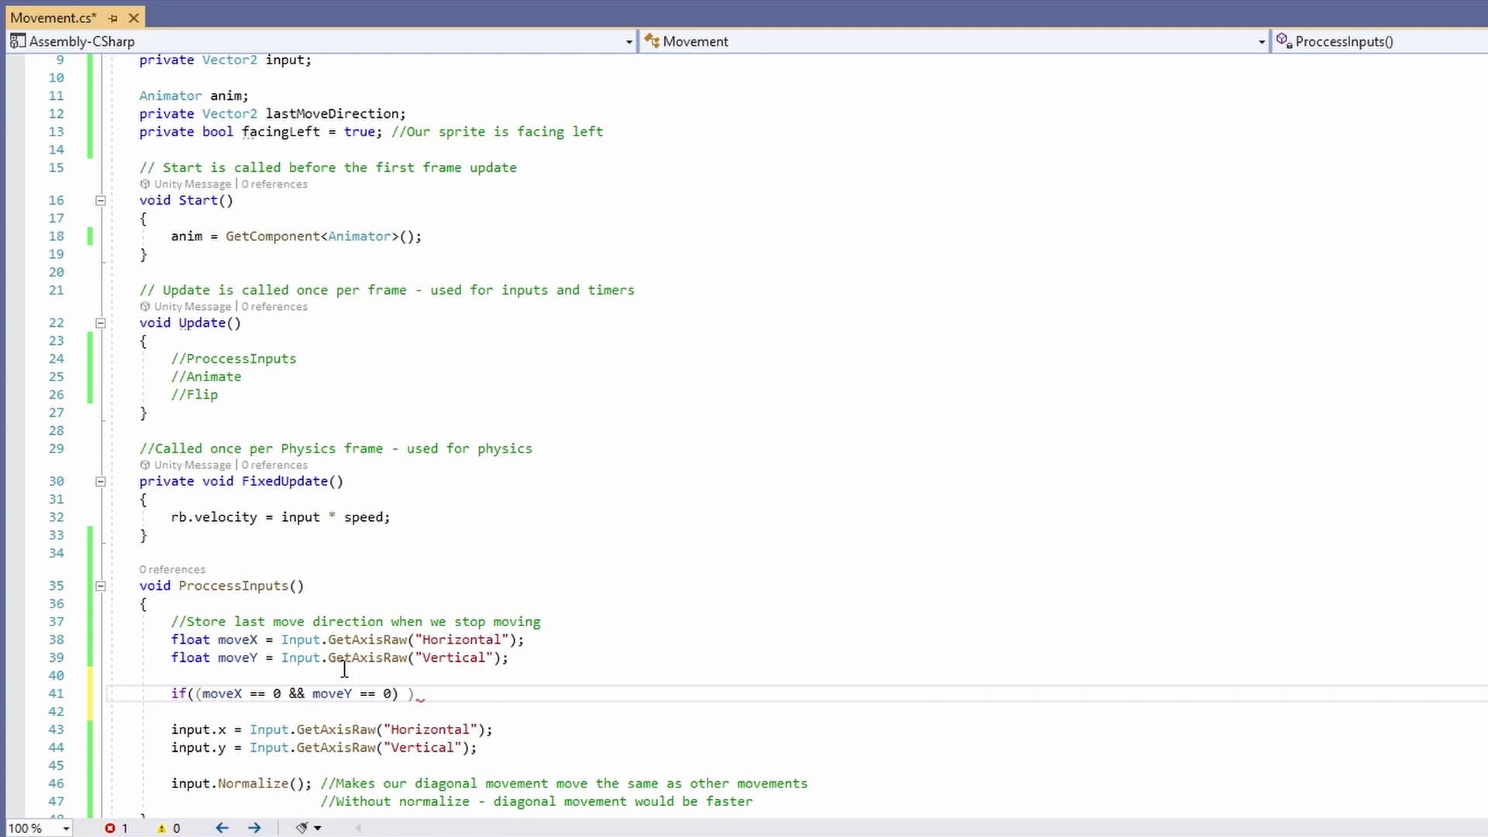
Step: Extend the if condition with && (input.x != 0 || input.y != 0)
text(&& )
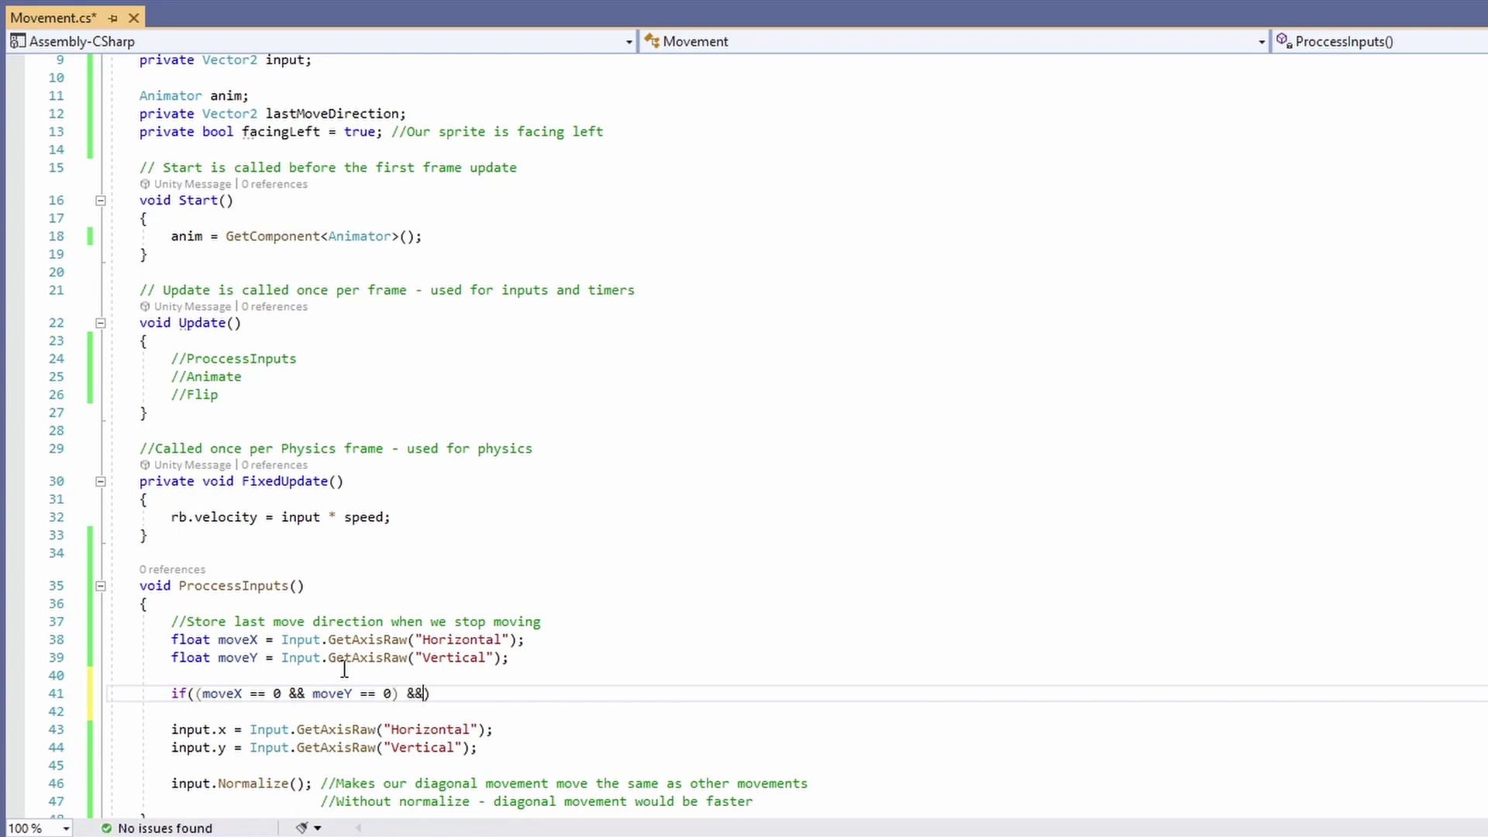
text(())
key(Left)
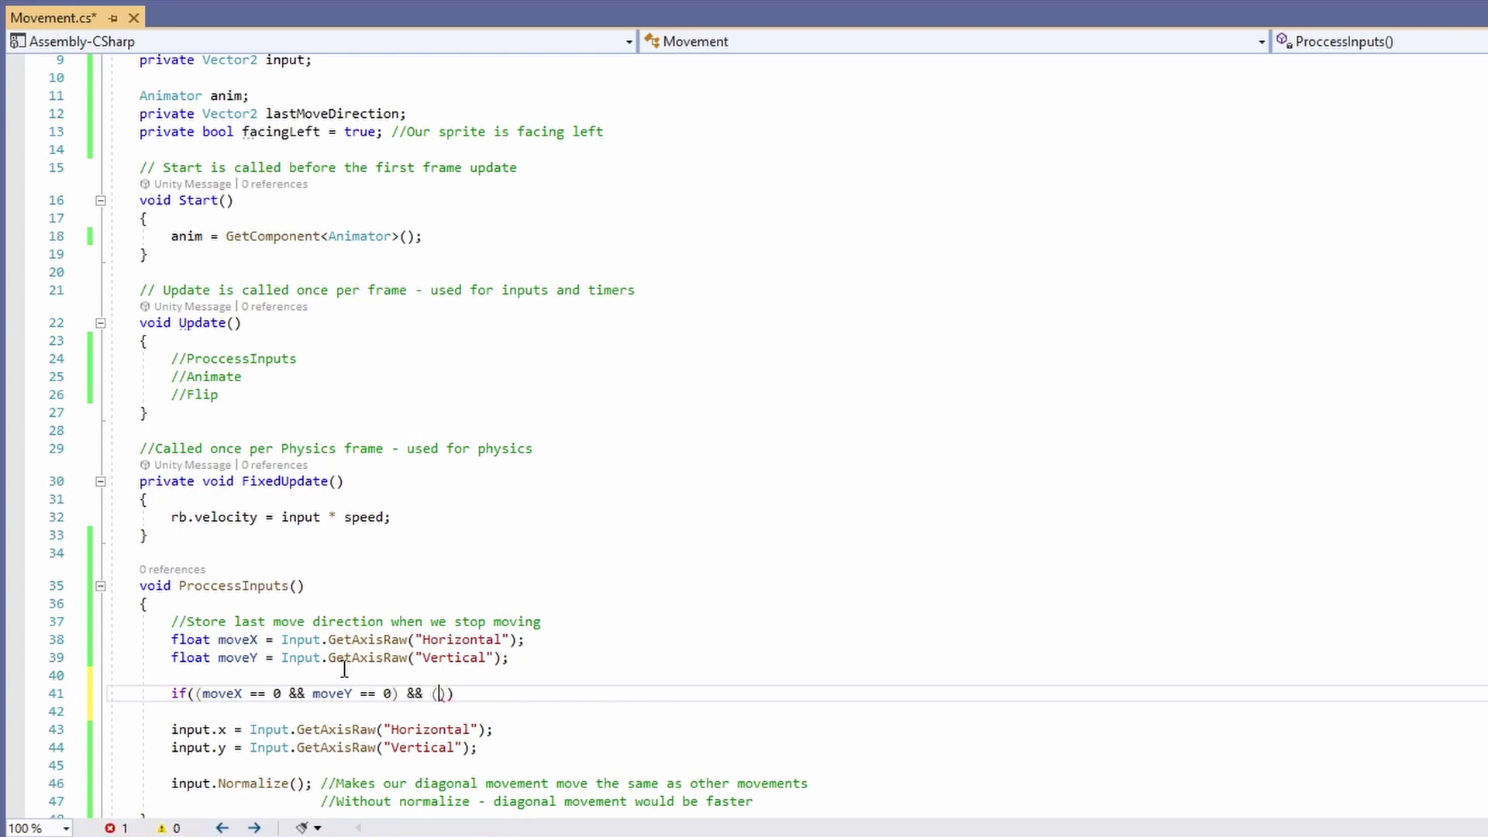
text(input.)
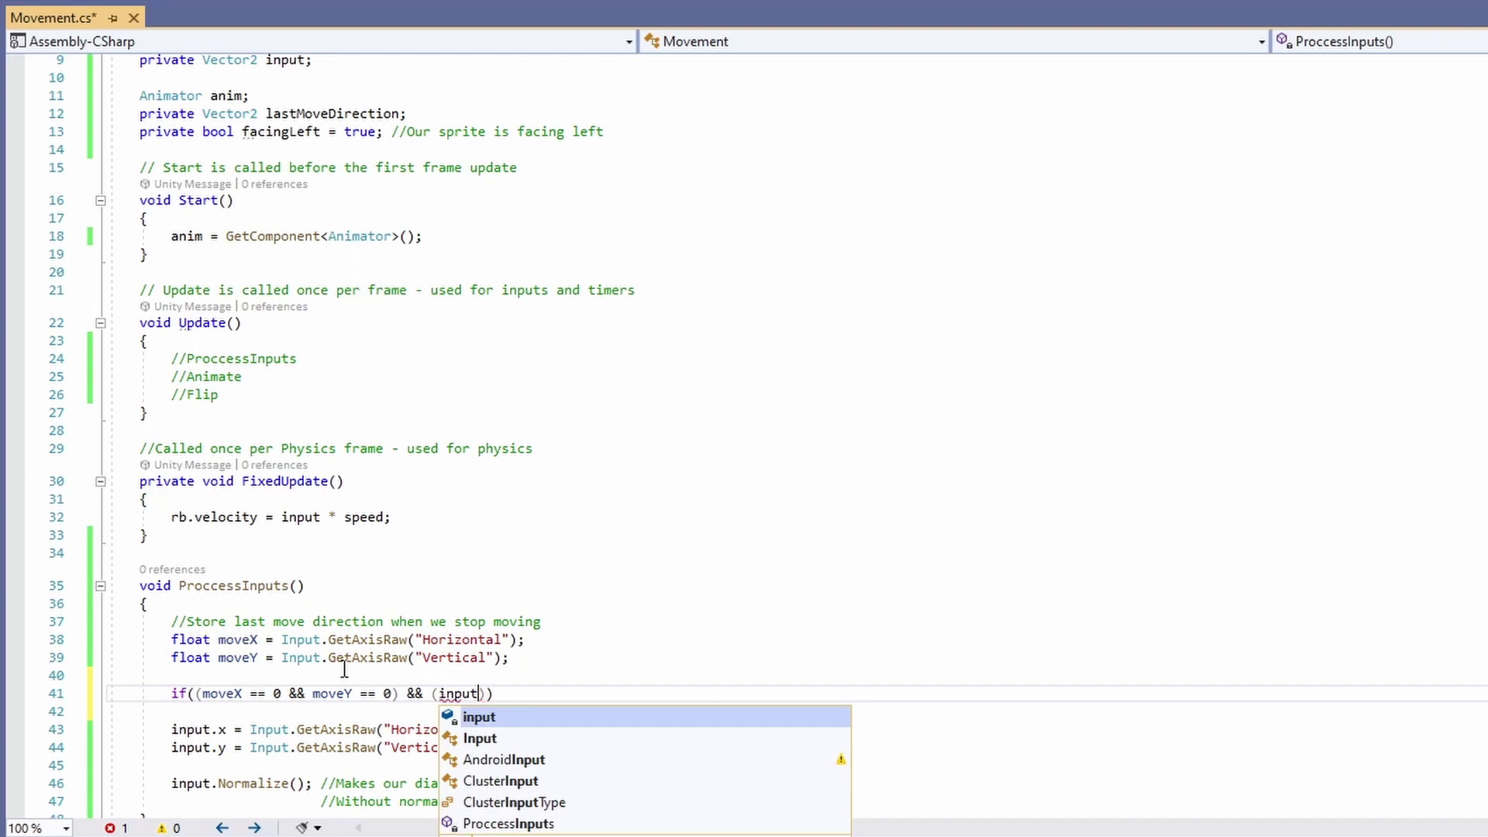
text(x )
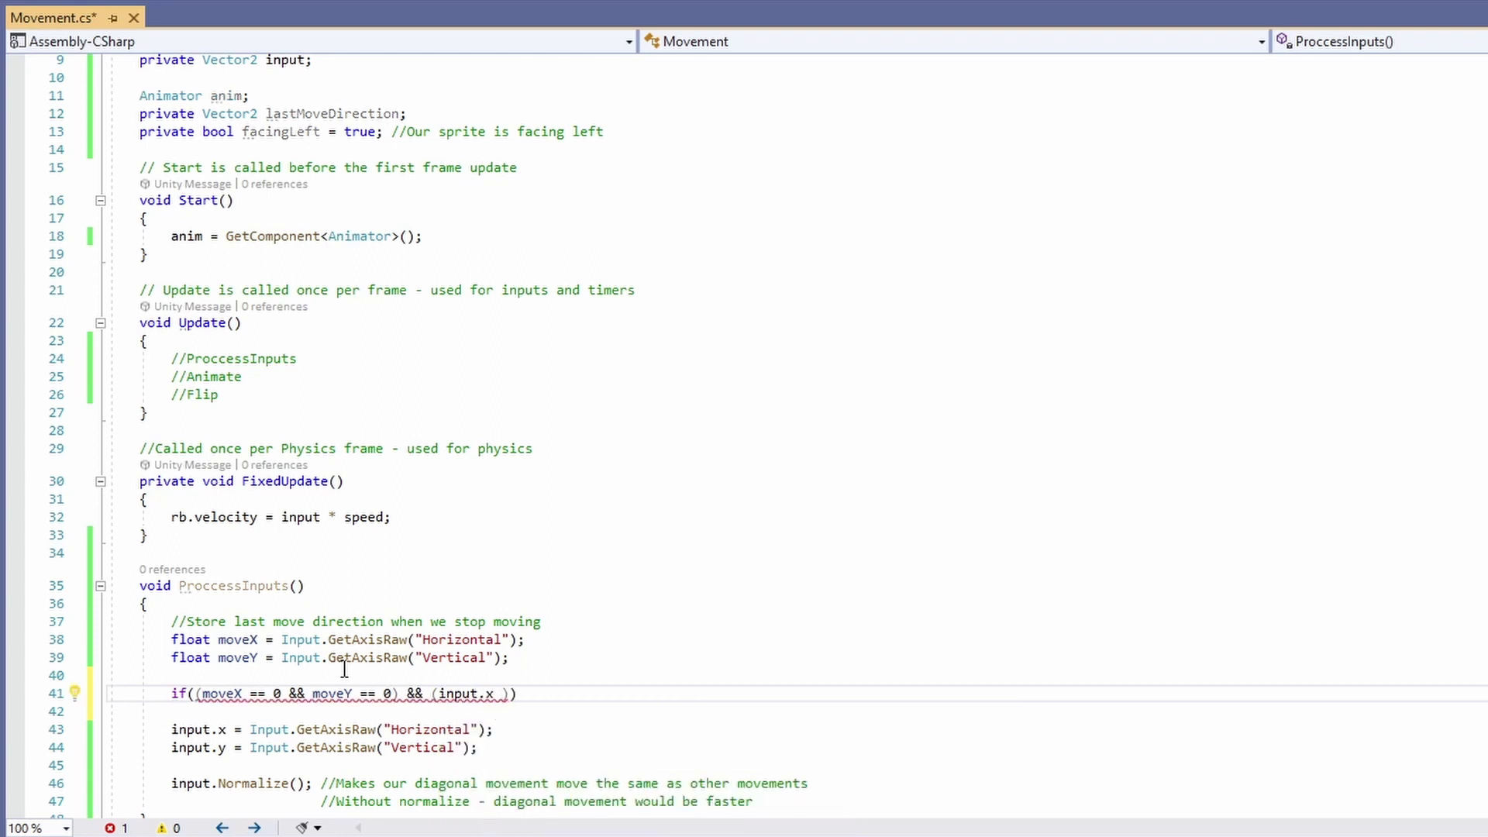
text(!= 0 ||)
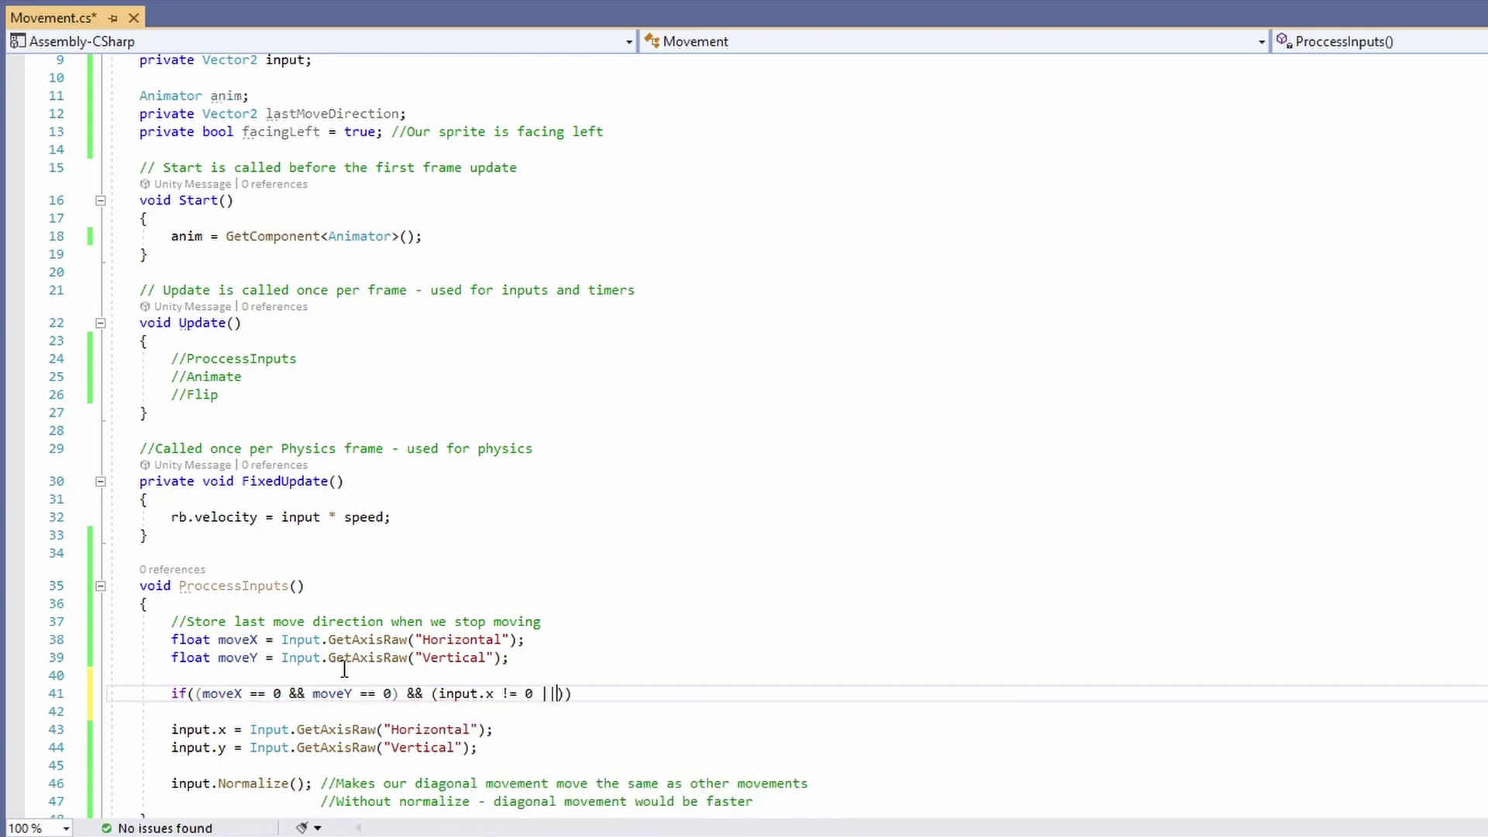
text(put.y !)
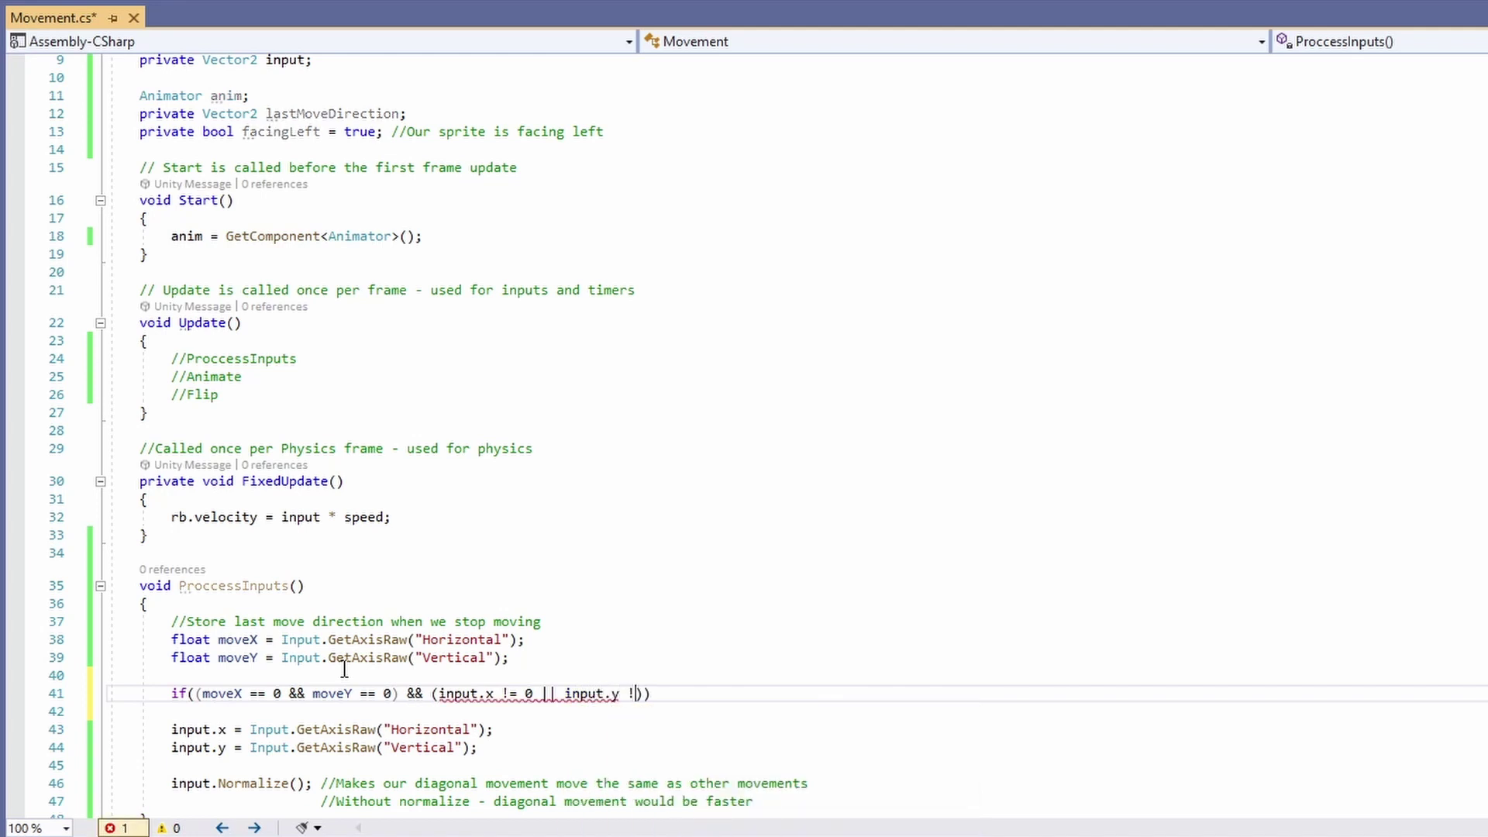
text(= 0)
key(End)
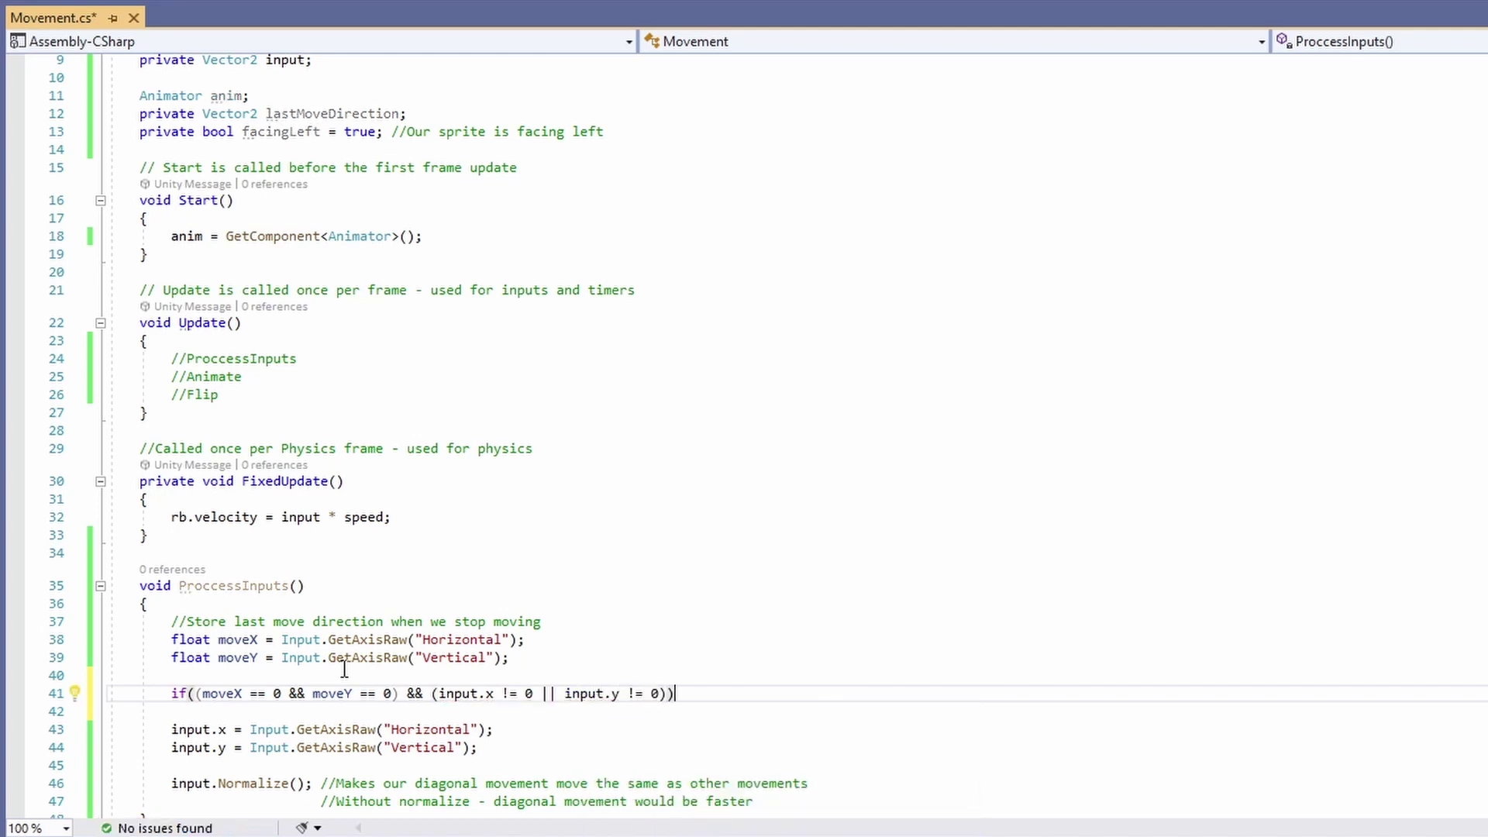
Step: Add a body to the if statement that sets lastMoveDirection = input; and save the script
key(Return)
text({)
key(Return)
text(lastMoveDirection)
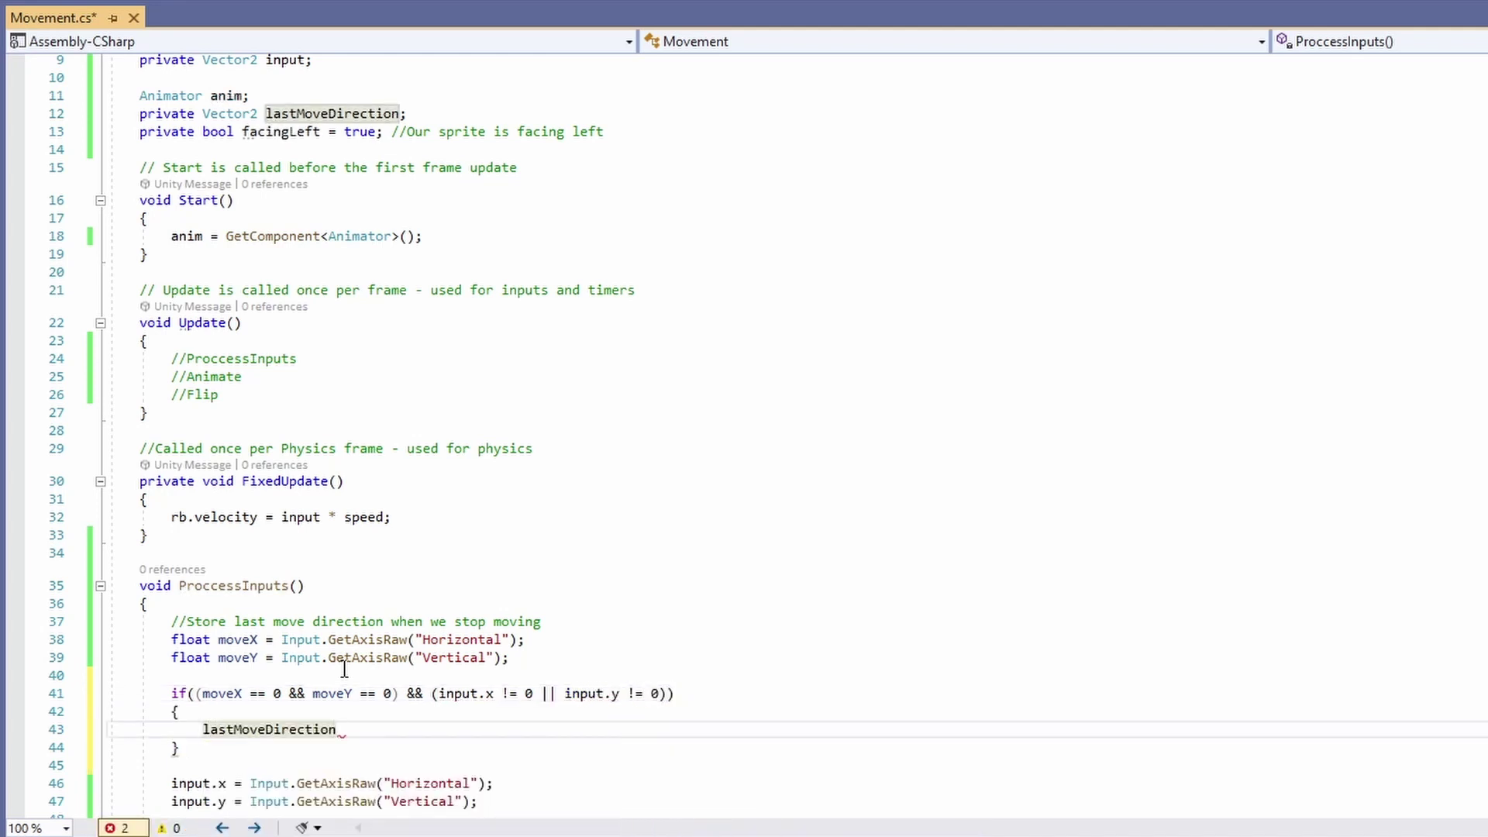
text( = input;)
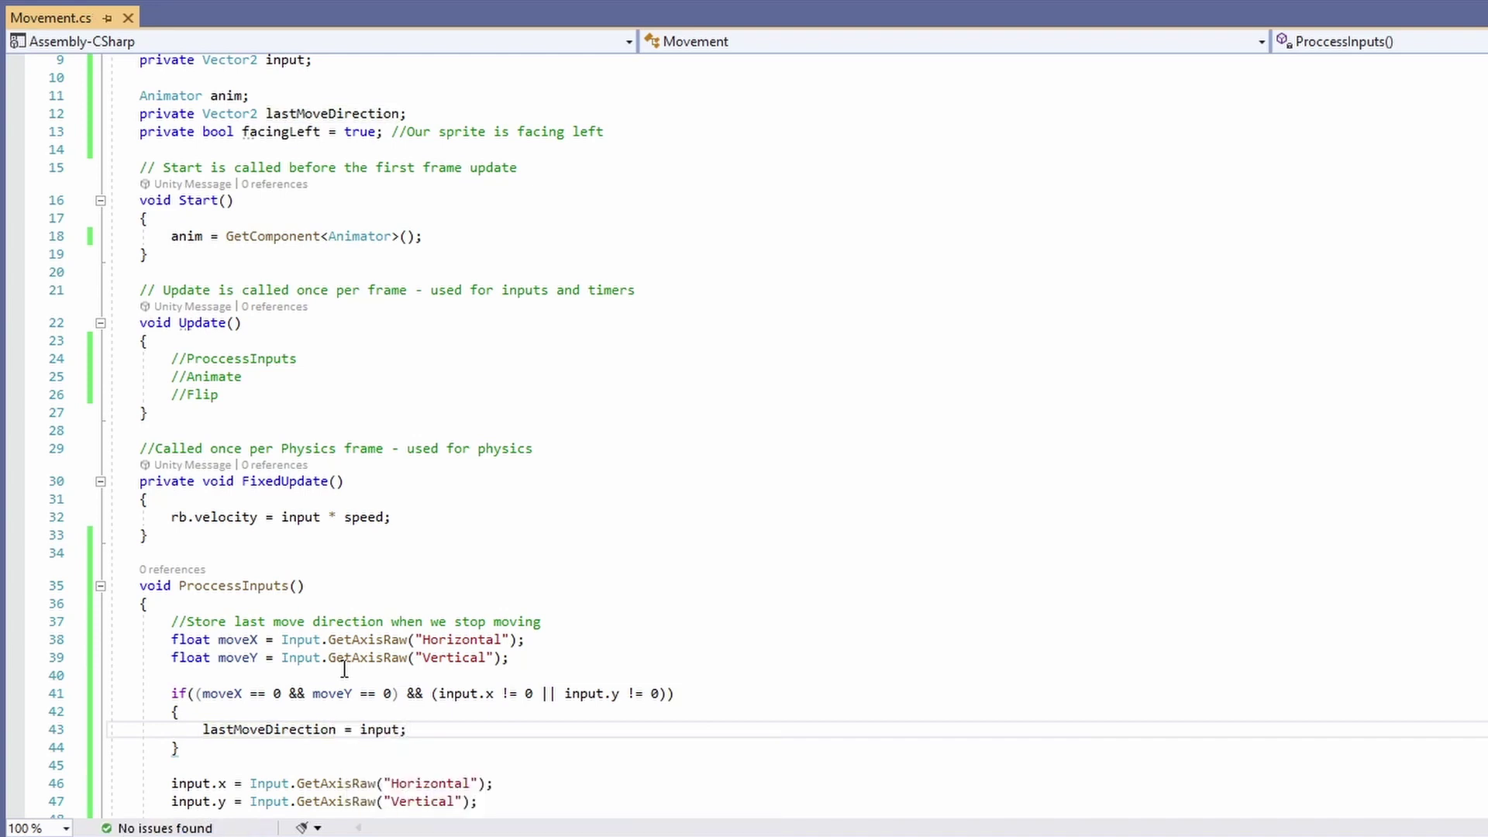
Step: Replace the //ProccessInputs comment in Update with a call to ProccessInputs()
scroll(356, 414, down, 3)
drag(356, 414, 166, 423)
key(ctrl+c)
click(329, 198)
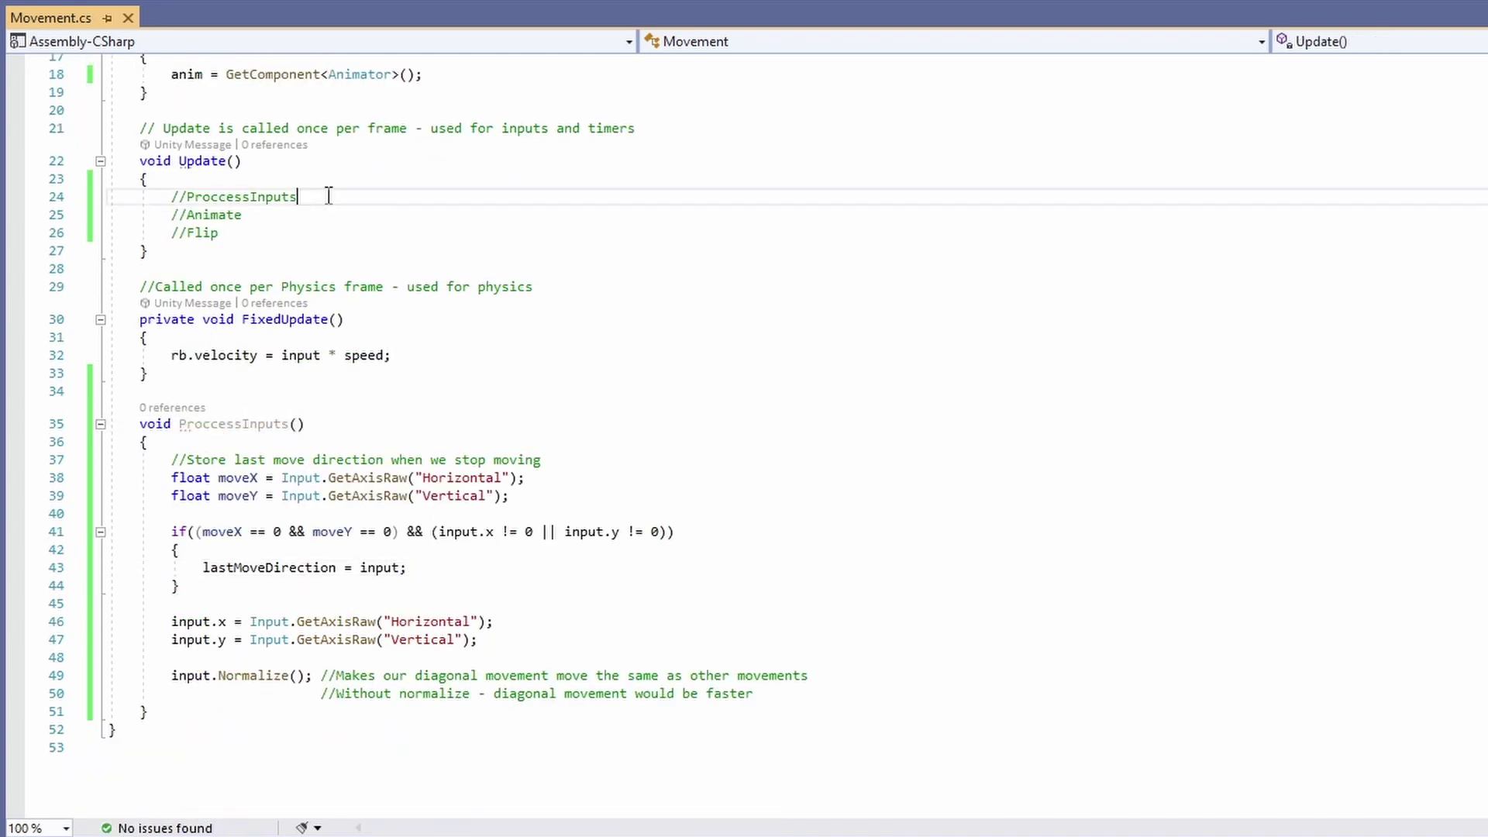
key(Return)
key(ctrl+v)
drag(296, 197, 56, 190)
key(BackSpace)
key(BackSpace)
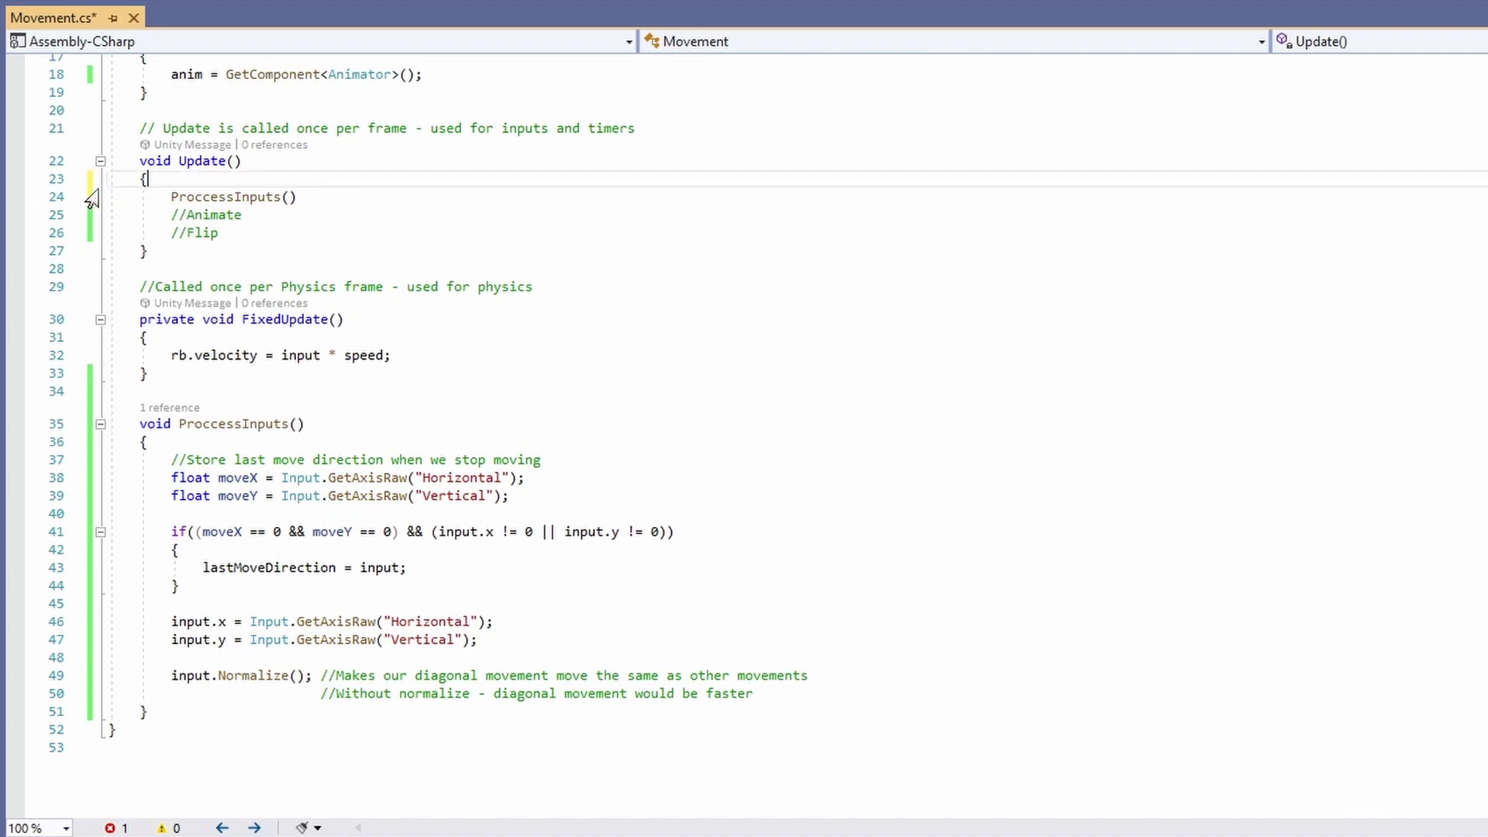
Step: Create an empty void Animate() method after the ProccessInputs method
click(212, 711)
key(Return)
key(Return)
text(vo)
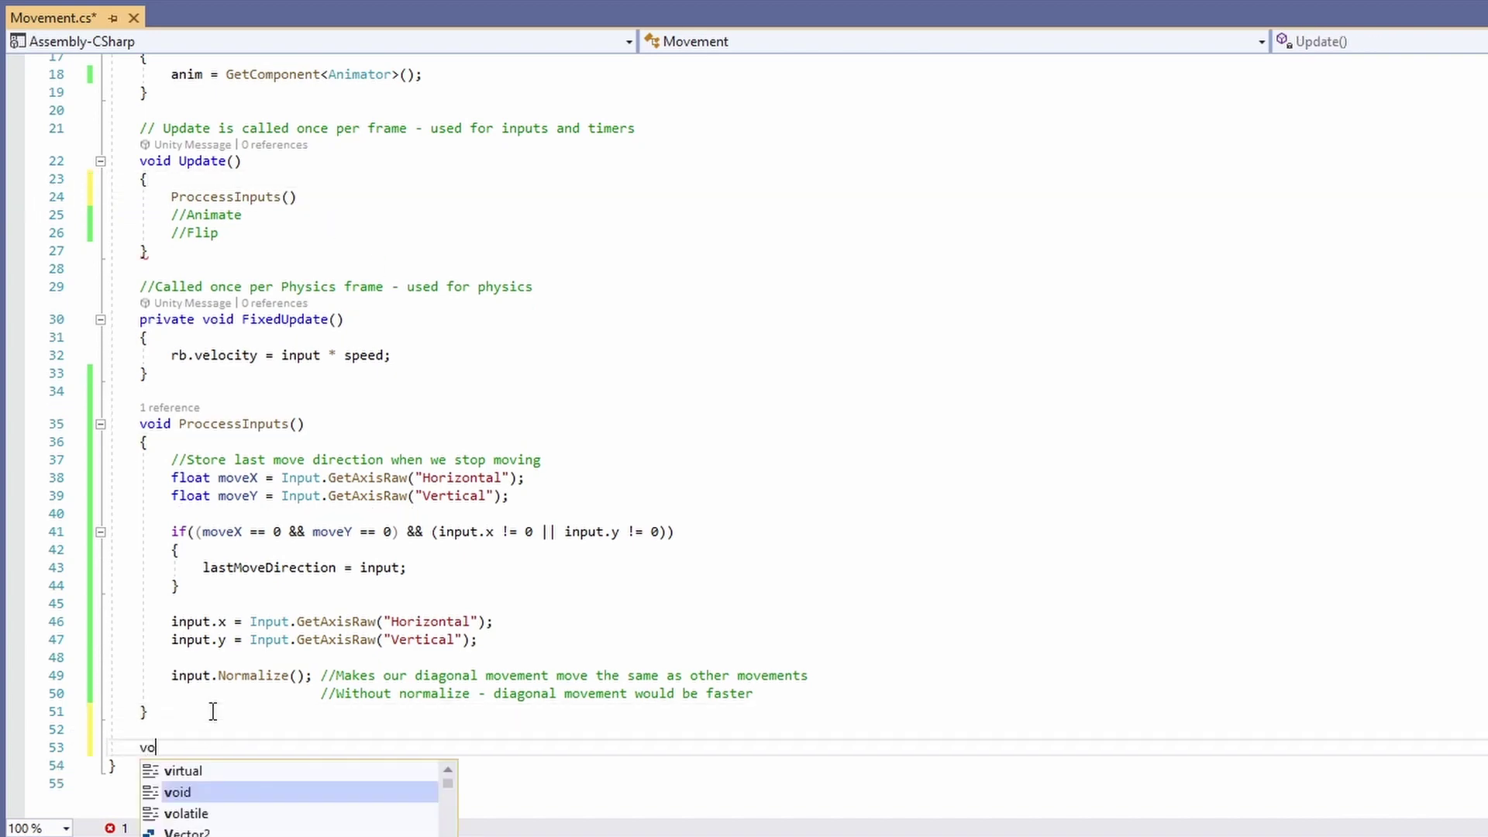
text(id Animate())
key(Return)
text({)
key(Return)
Step: Fill Animate() with the comment //Set our animator parameters and the line anim.SetFloat("MoveX", input.x);
text(//Set our animator parameters)
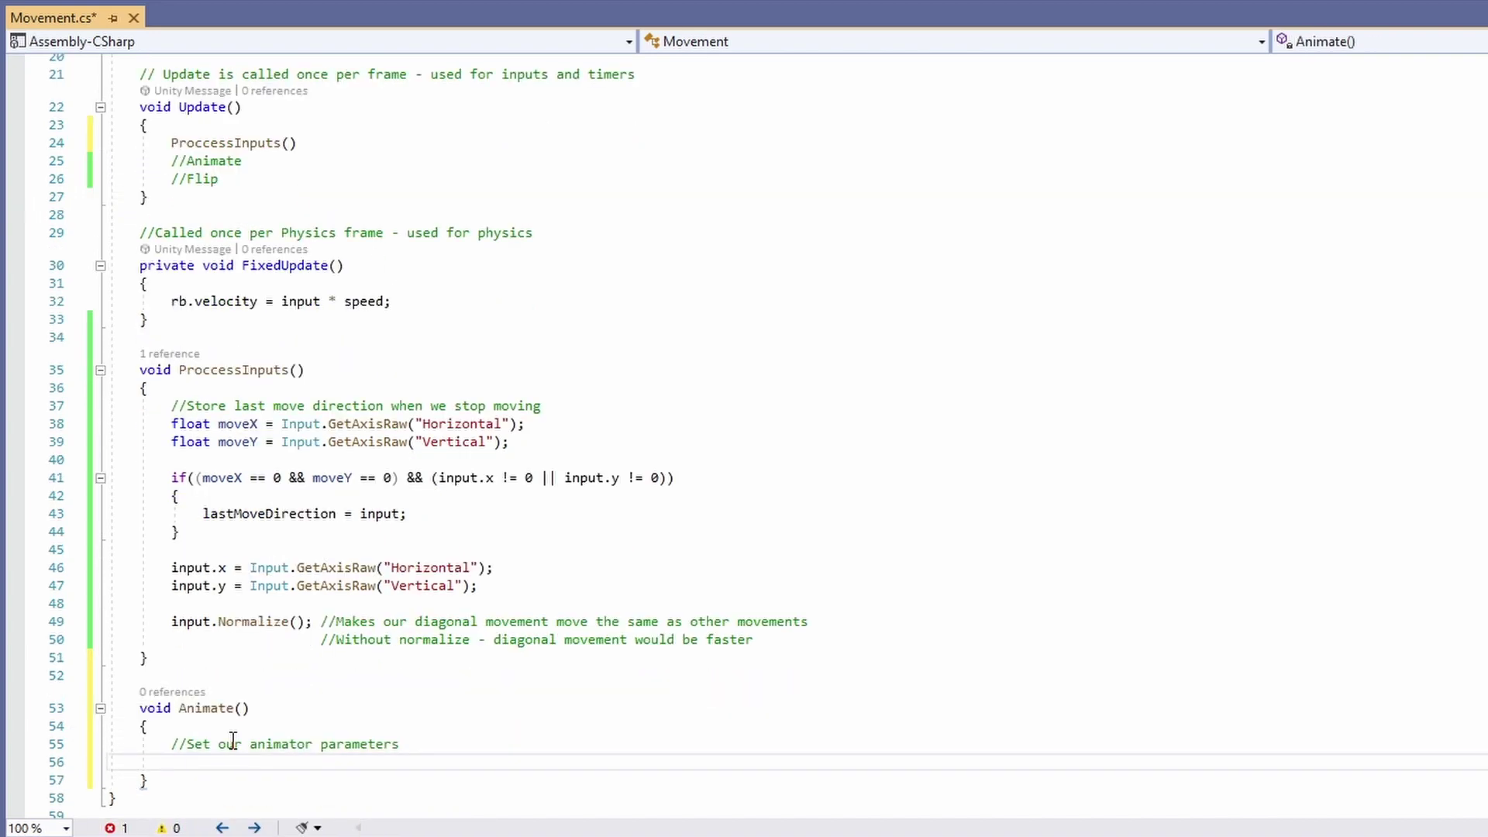
key(Return)
text(anim.Set)
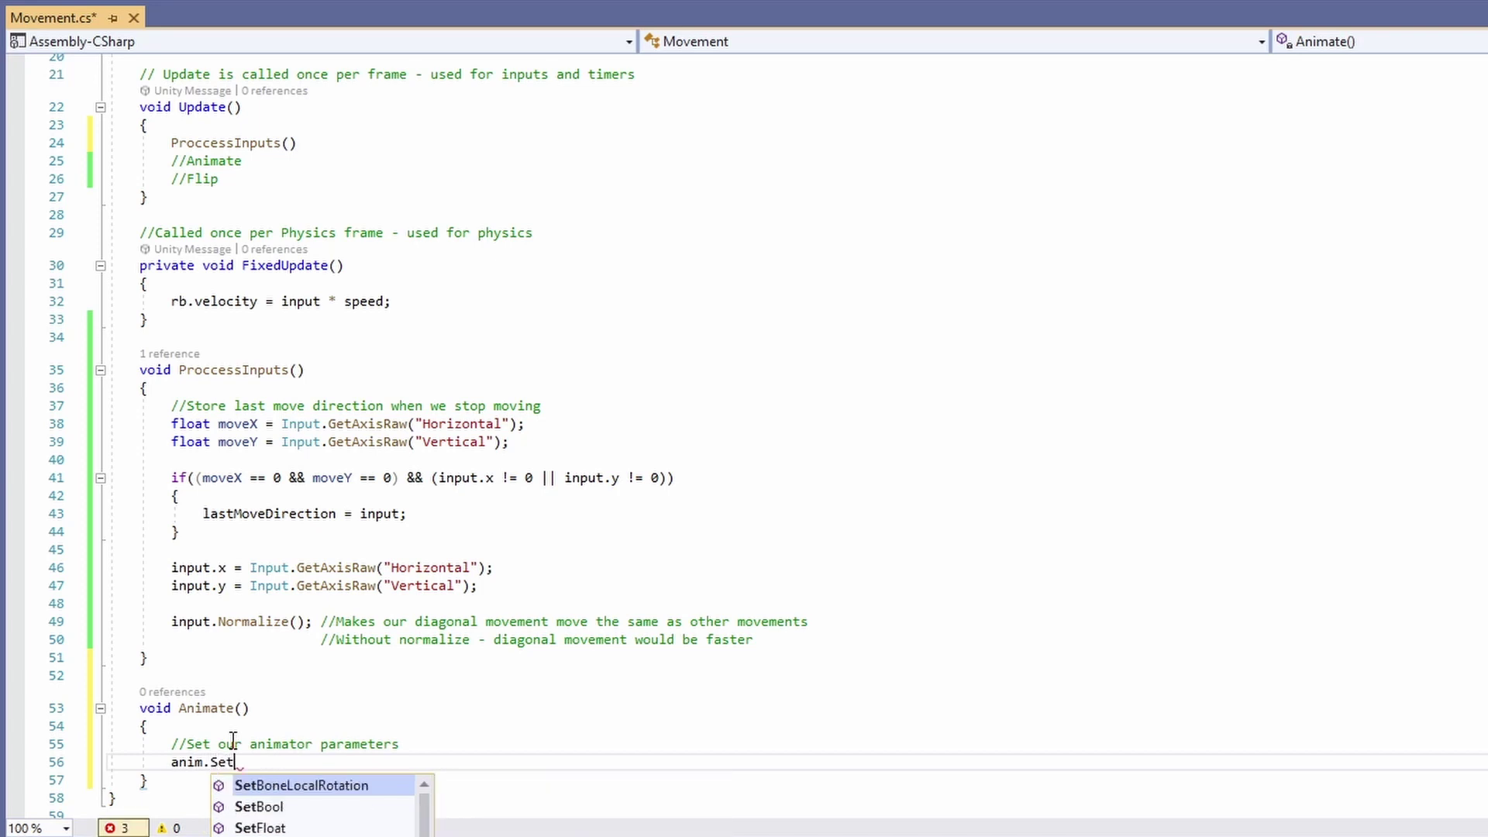
key(Tab)
text((")
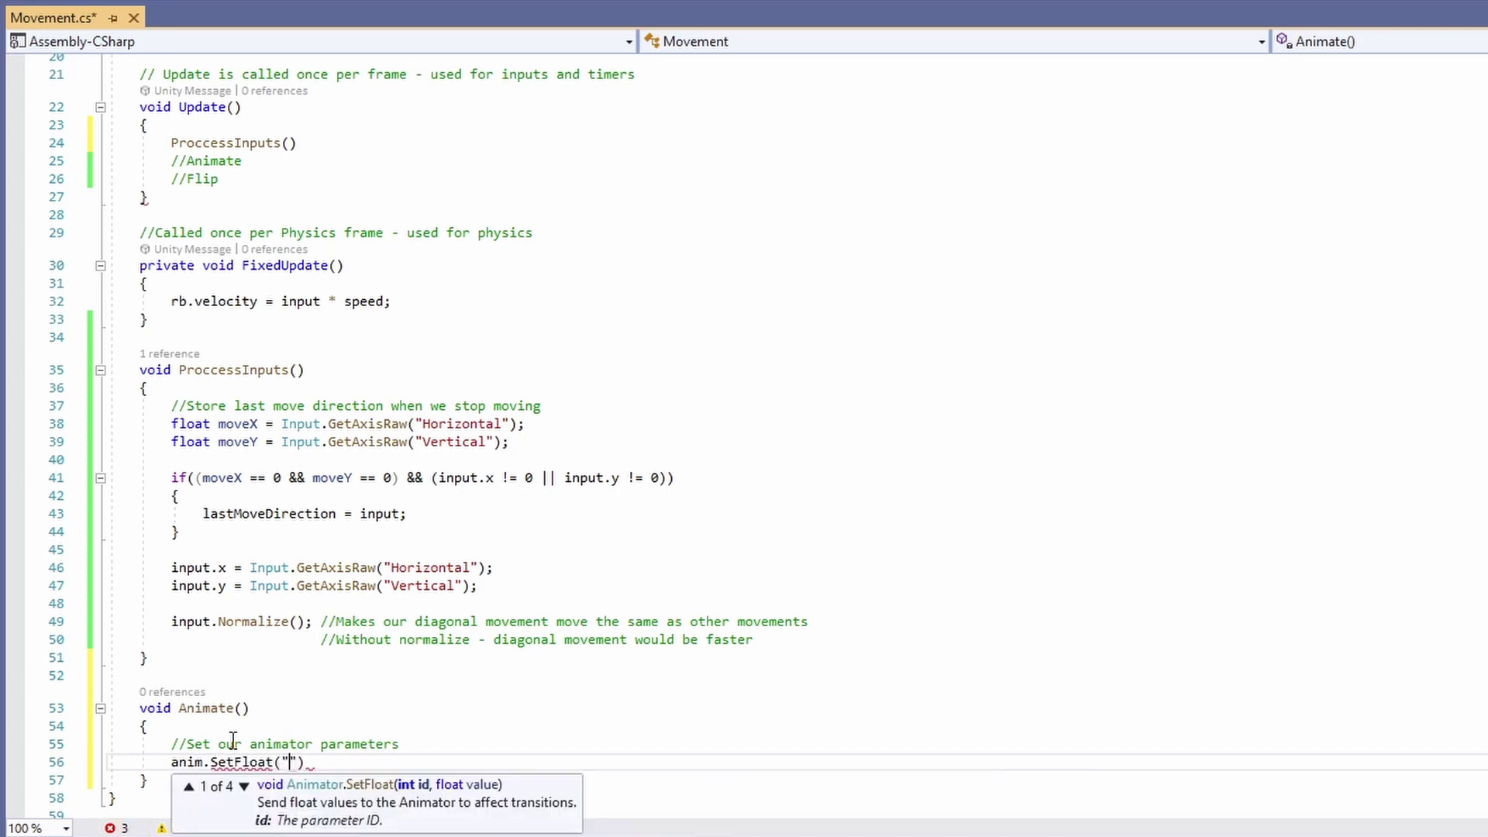
text(MoveX", inp)
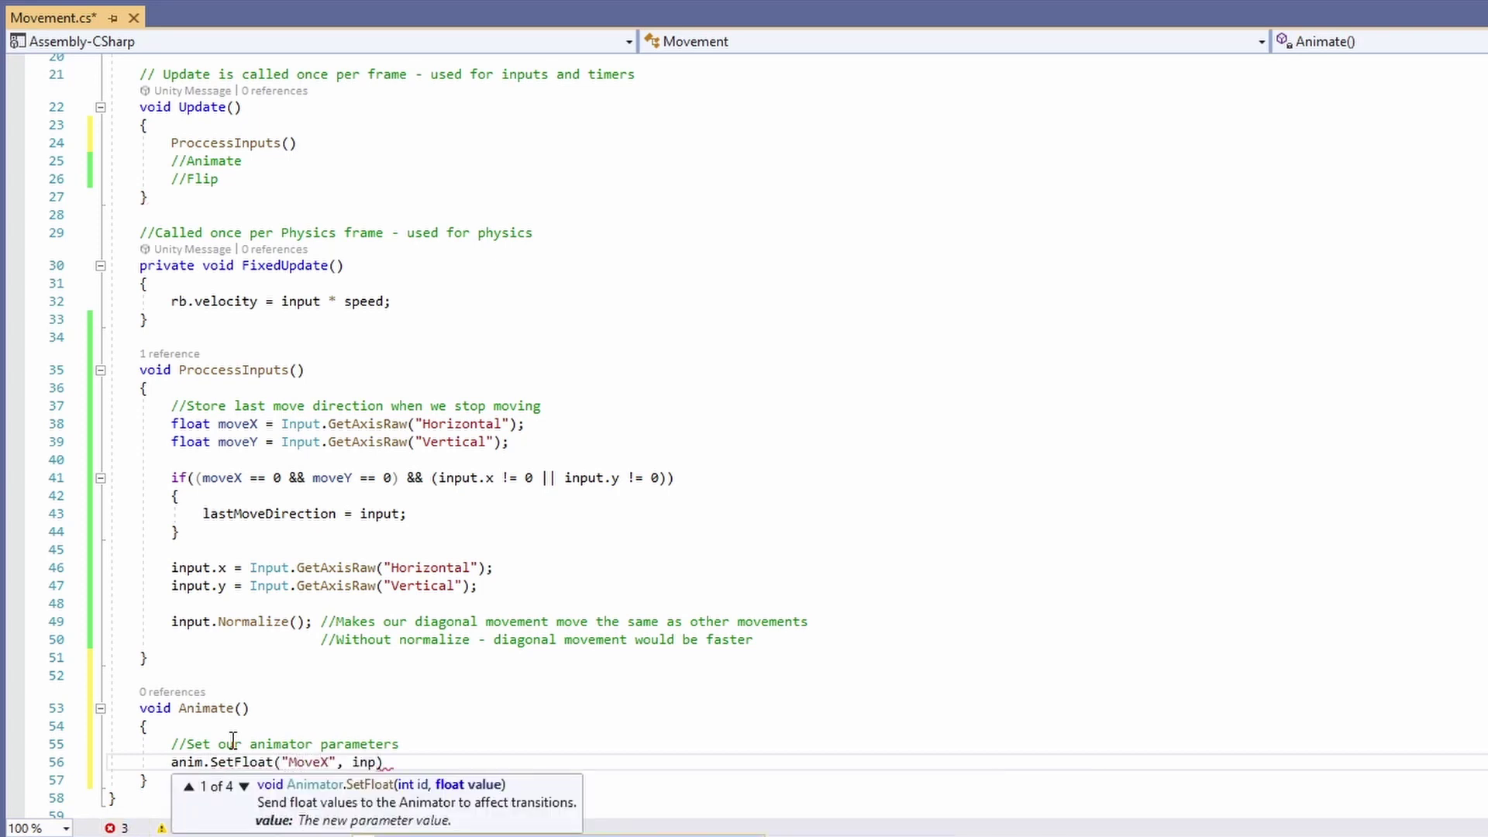
text(ut.x);)
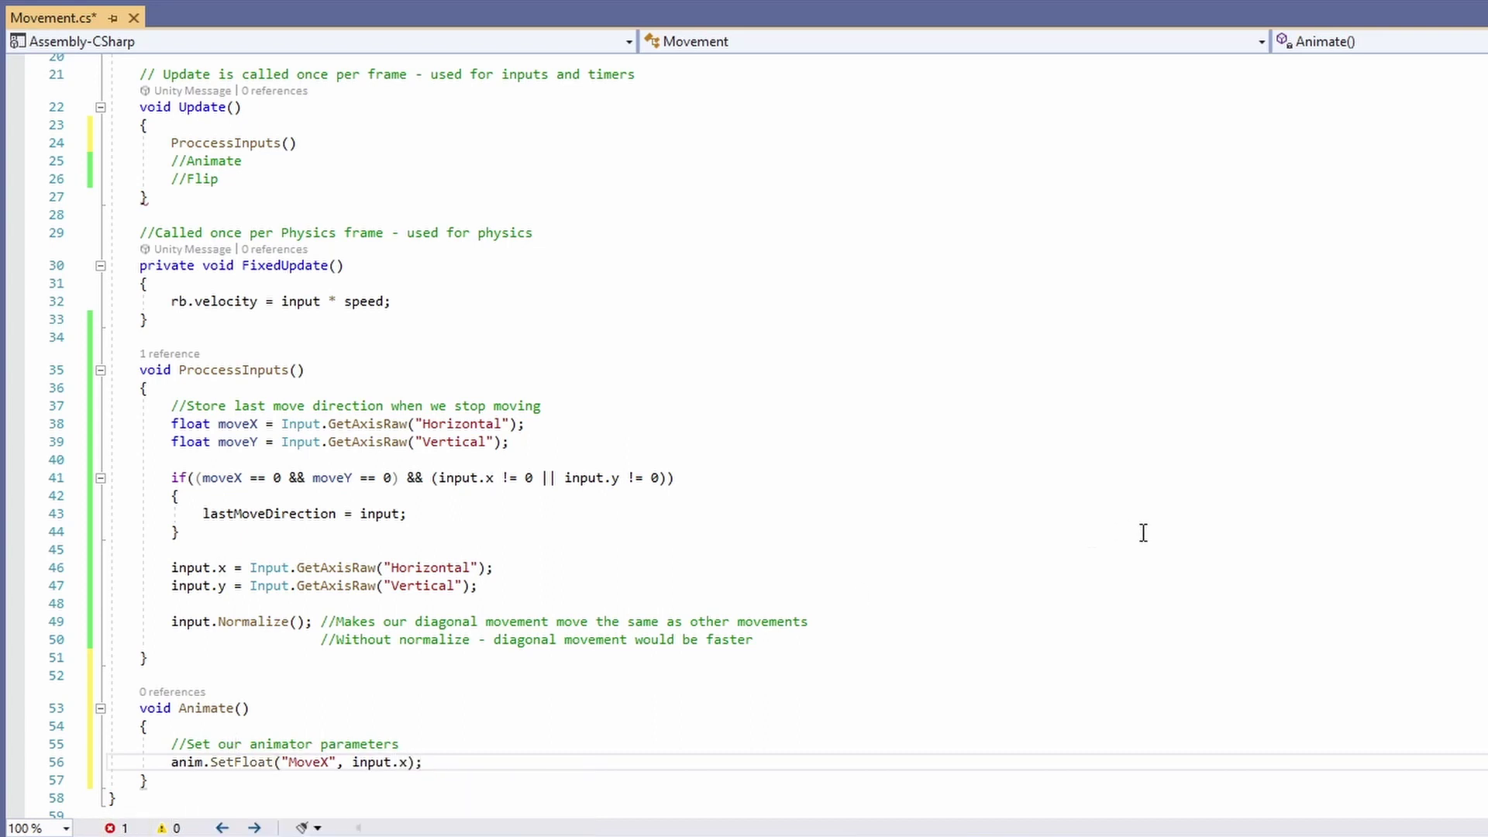
Step: Duplicate the SetFloat line twice, passing input.y to "MoveY" and input.magnitude to "MoveMagnitude"
key(BackSpace)
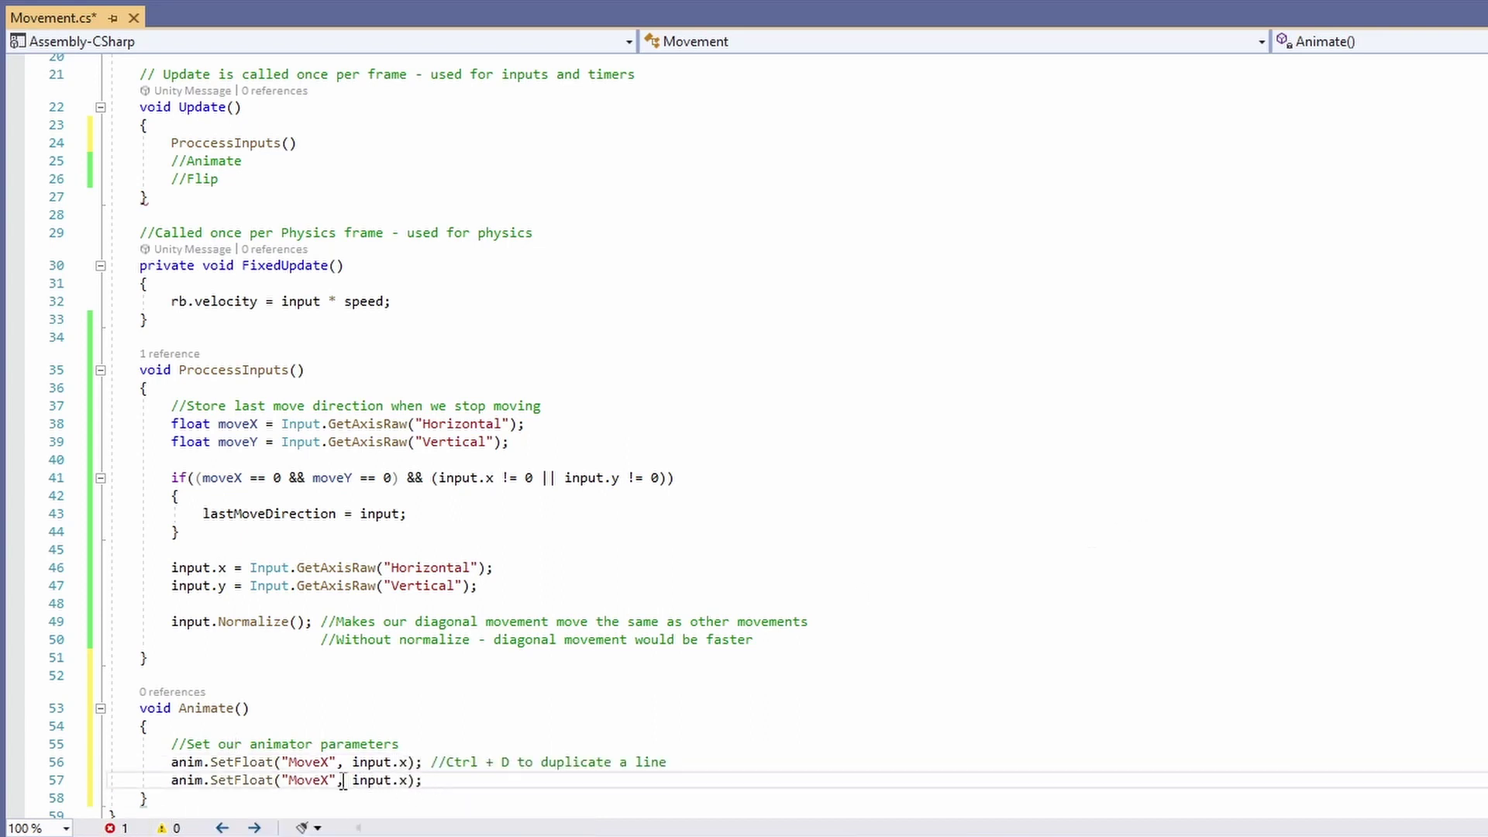
click(330, 779)
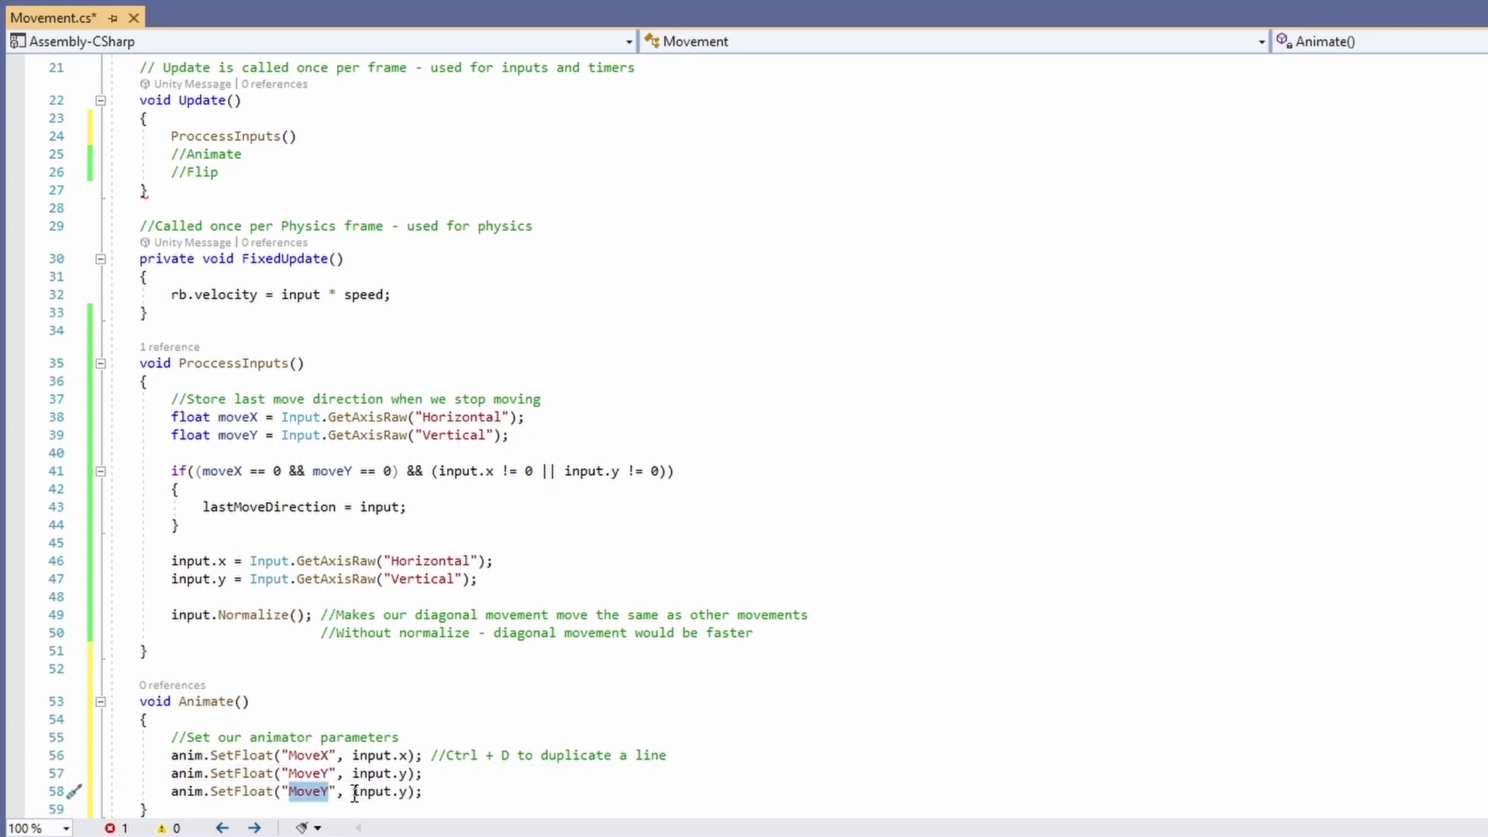
text(Move)
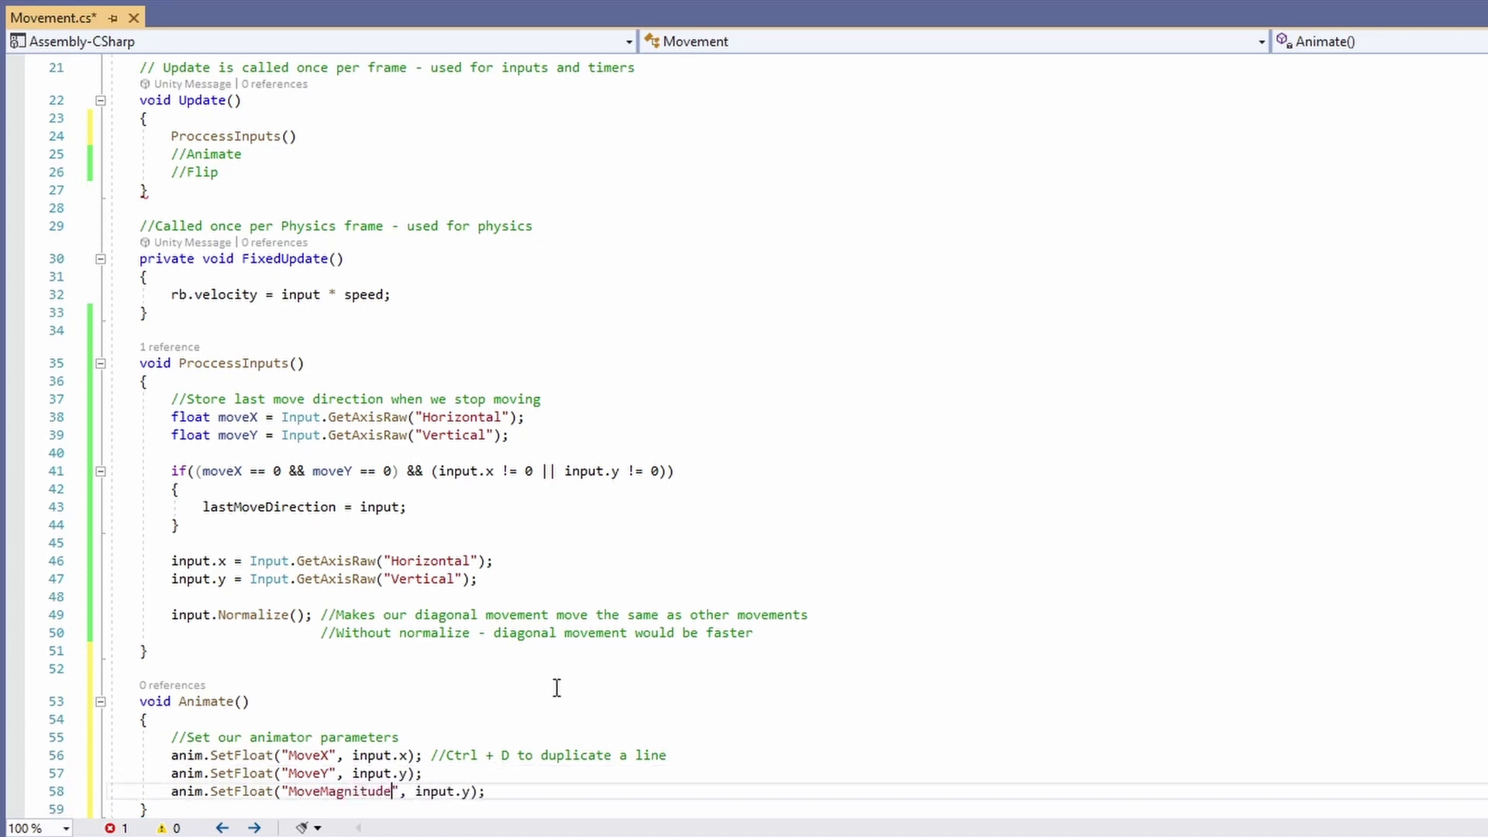
text(magnitude)
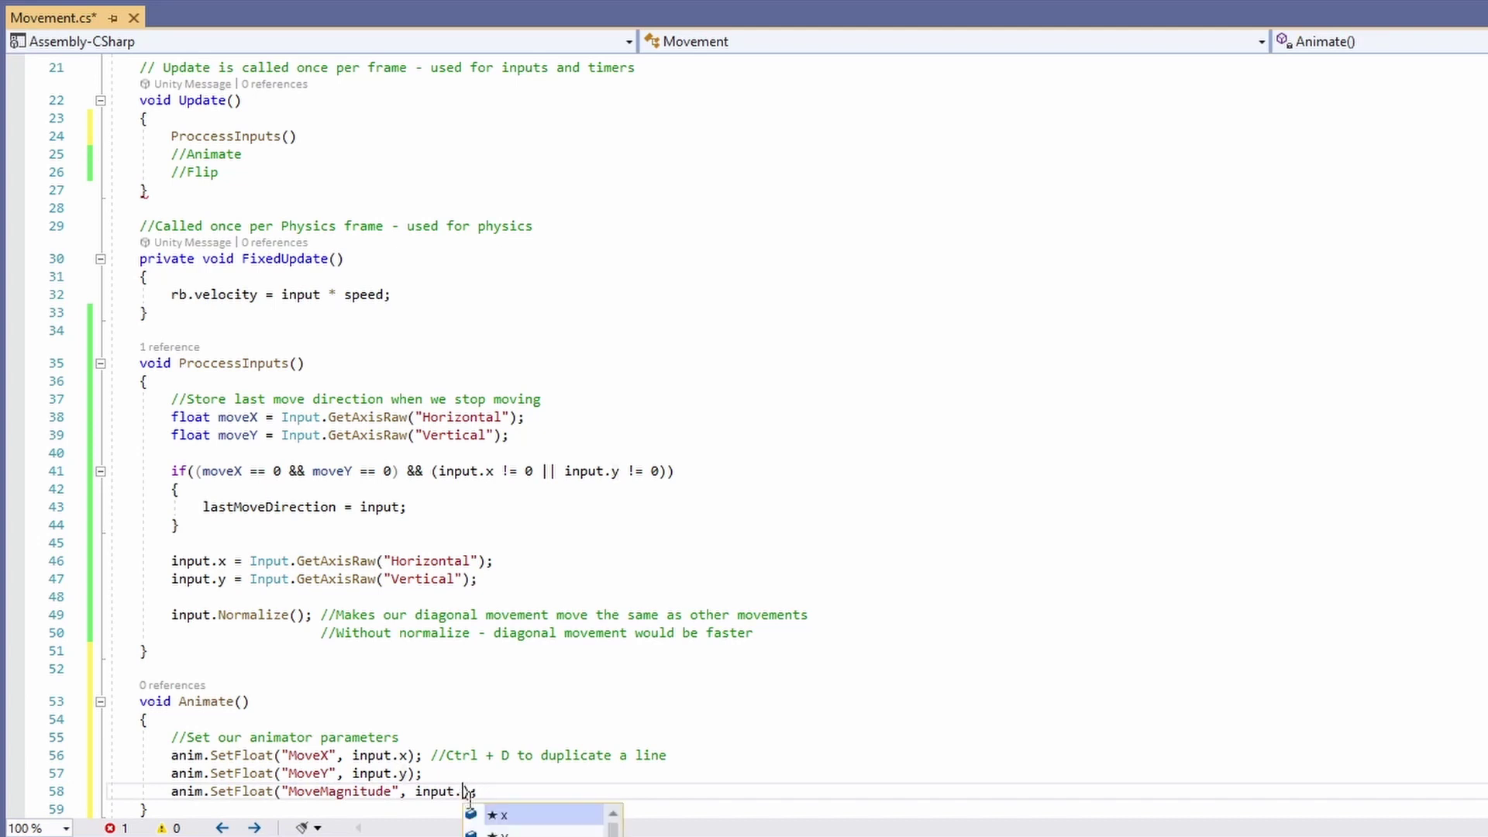
Step: Duplicate the MoveMagnitude line and change the copy to anim.SetFloat("LastMoveX", lastMoveDirection.x);
key(ctrl+d)
double_click(331, 809)
text(Las)
text(tMove)
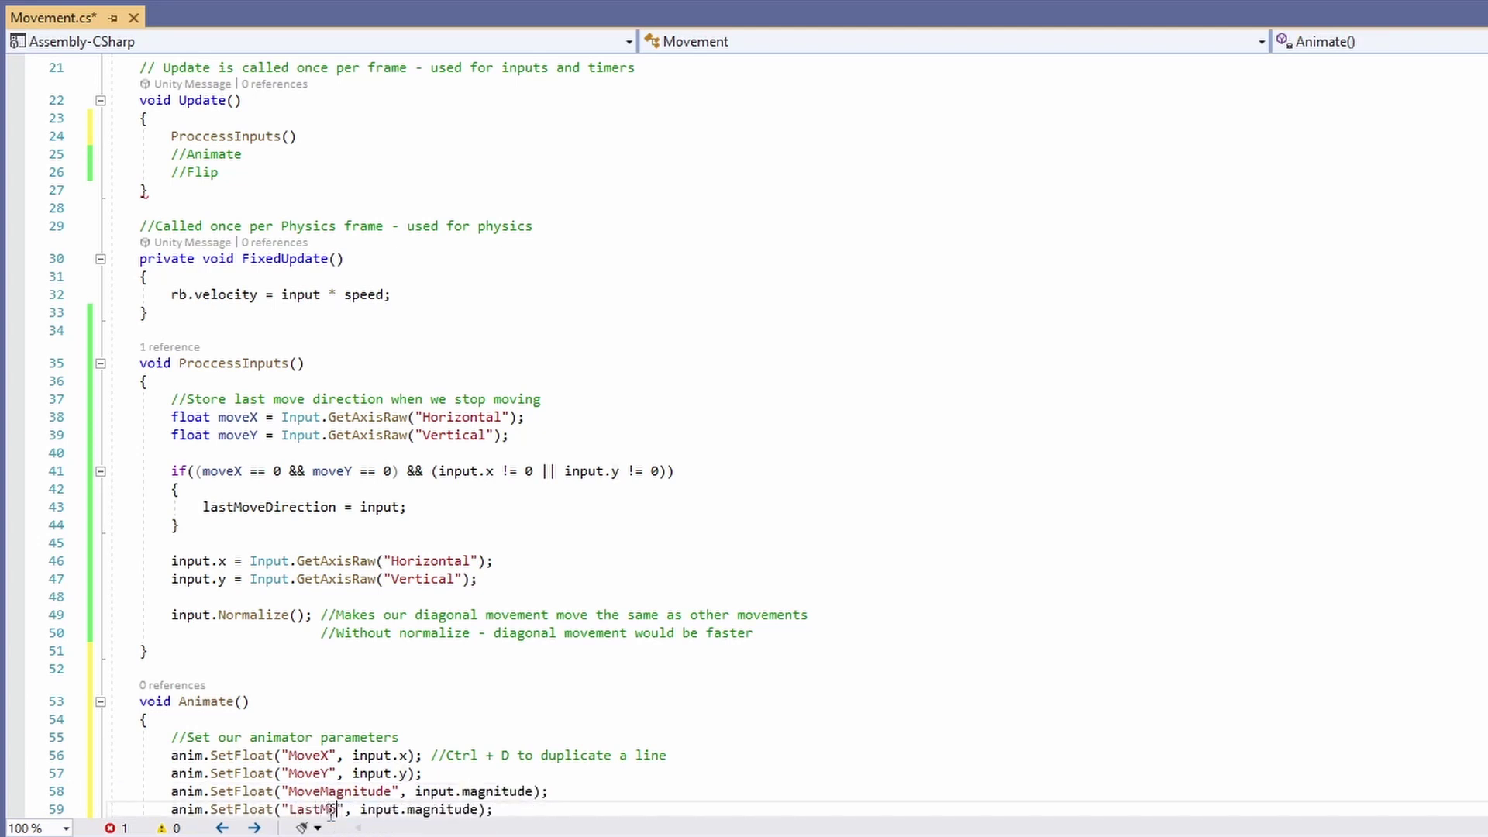
text(X)
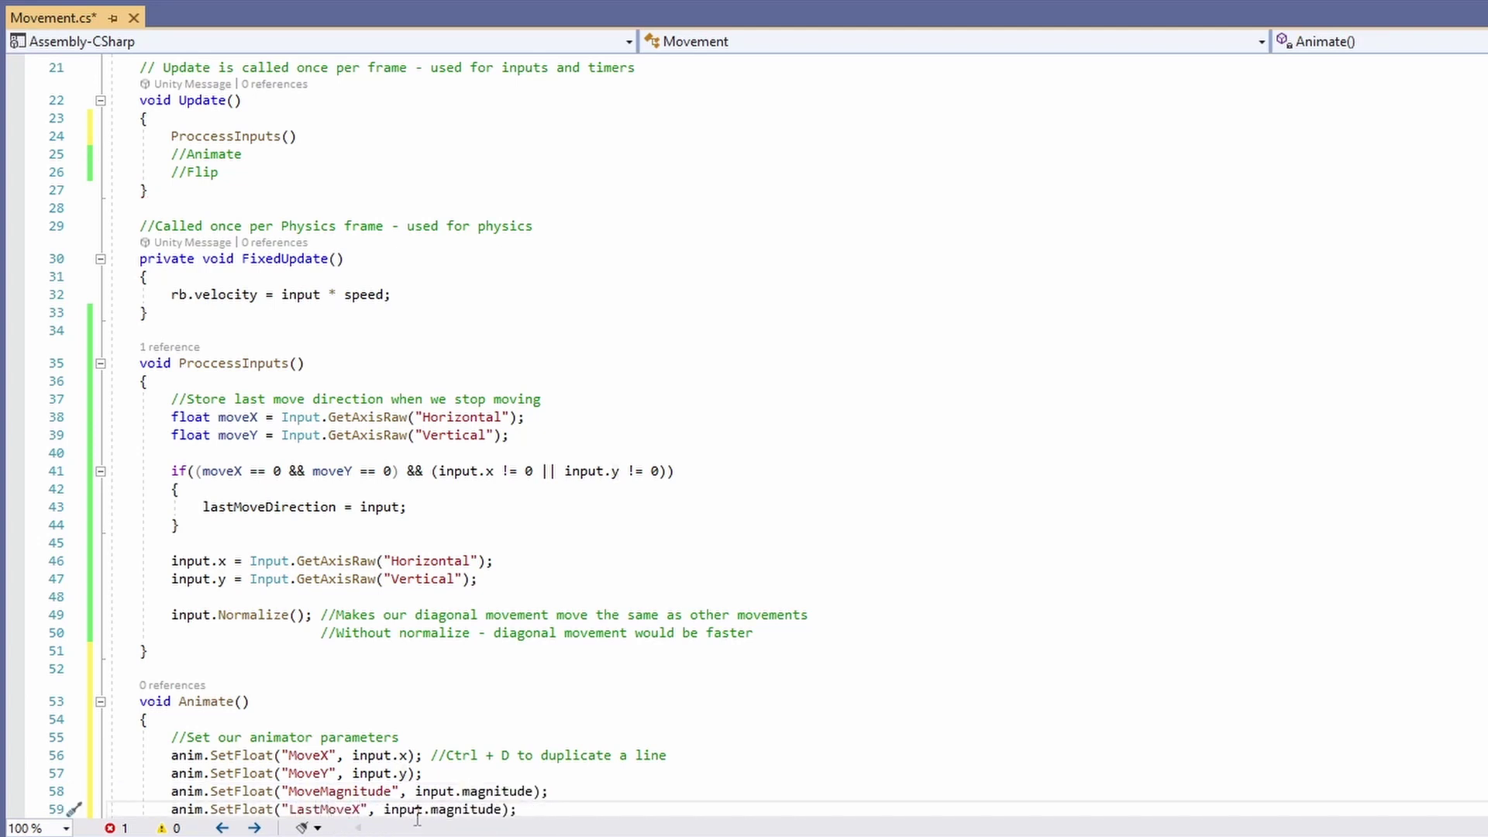
double_click(403, 809)
text(last)
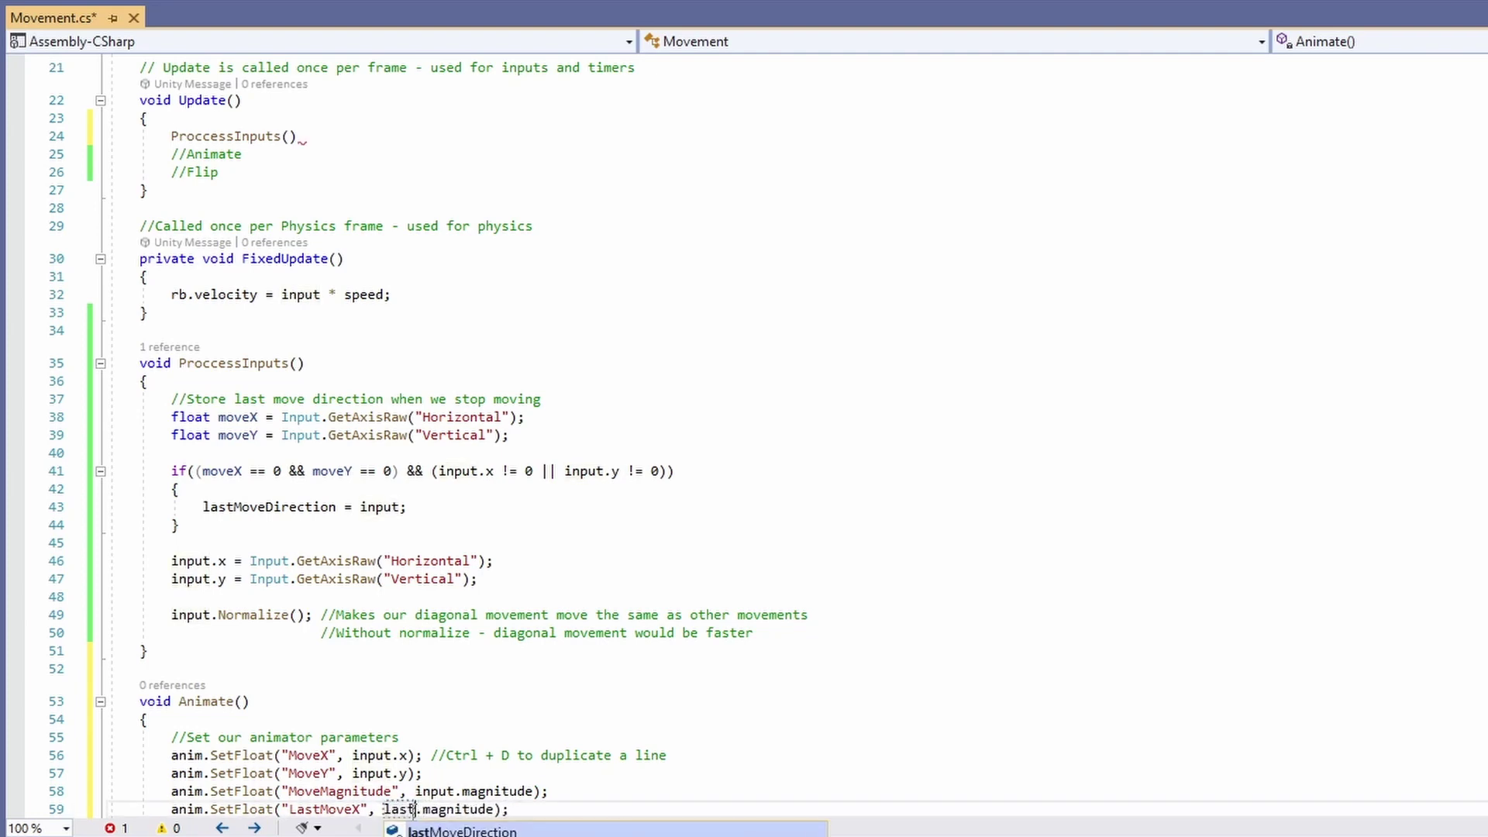
text(MoveDirection)
double_click(560, 809)
text(x)
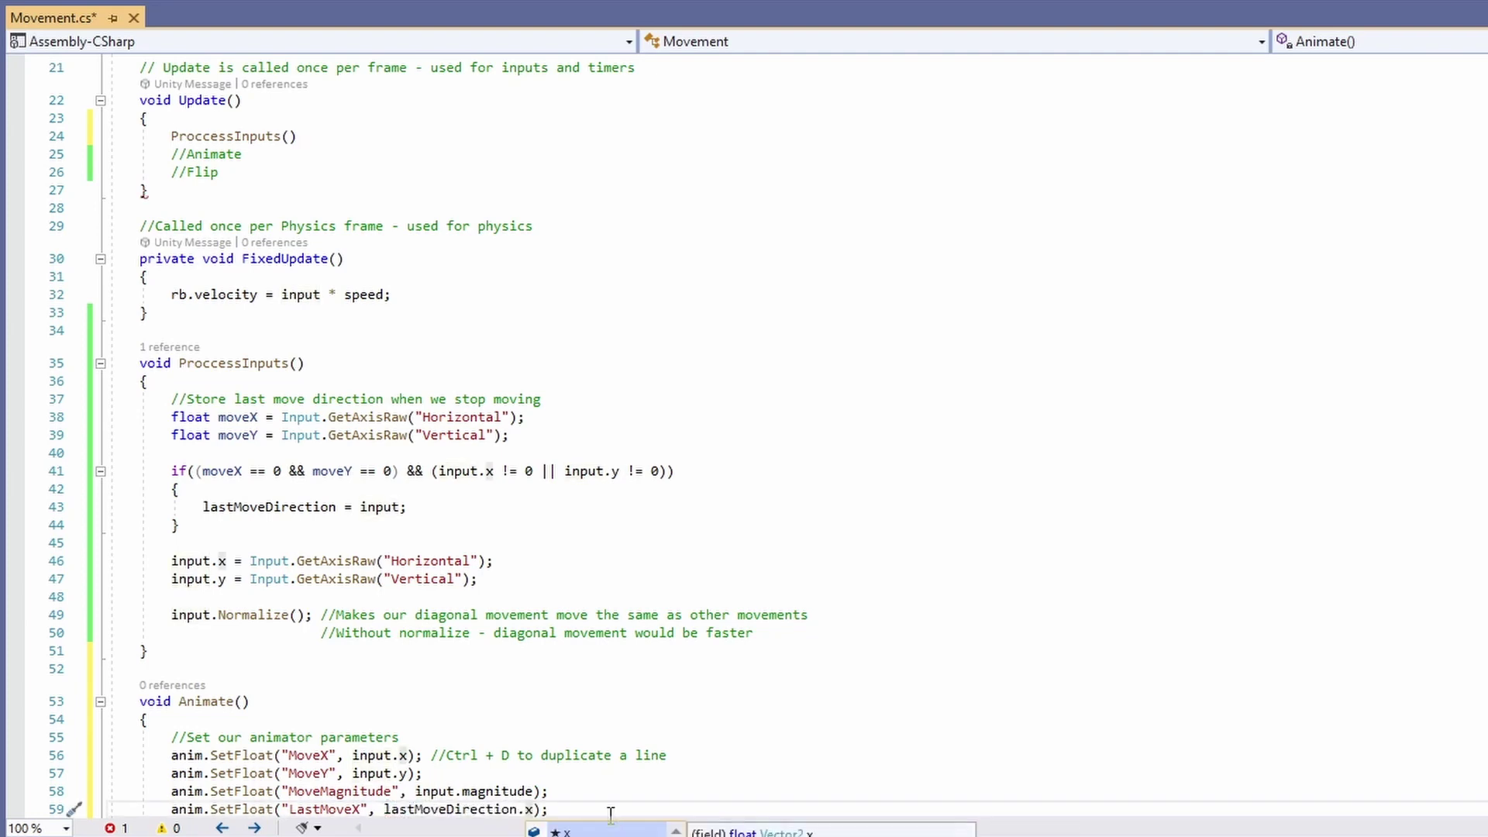
Step: Duplicate the LastMoveX line, change the copy to "LastMoveY" with lastMoveDirection.y, and save the script
key(ctrl+d)
scroll(601, 695, down, 1)
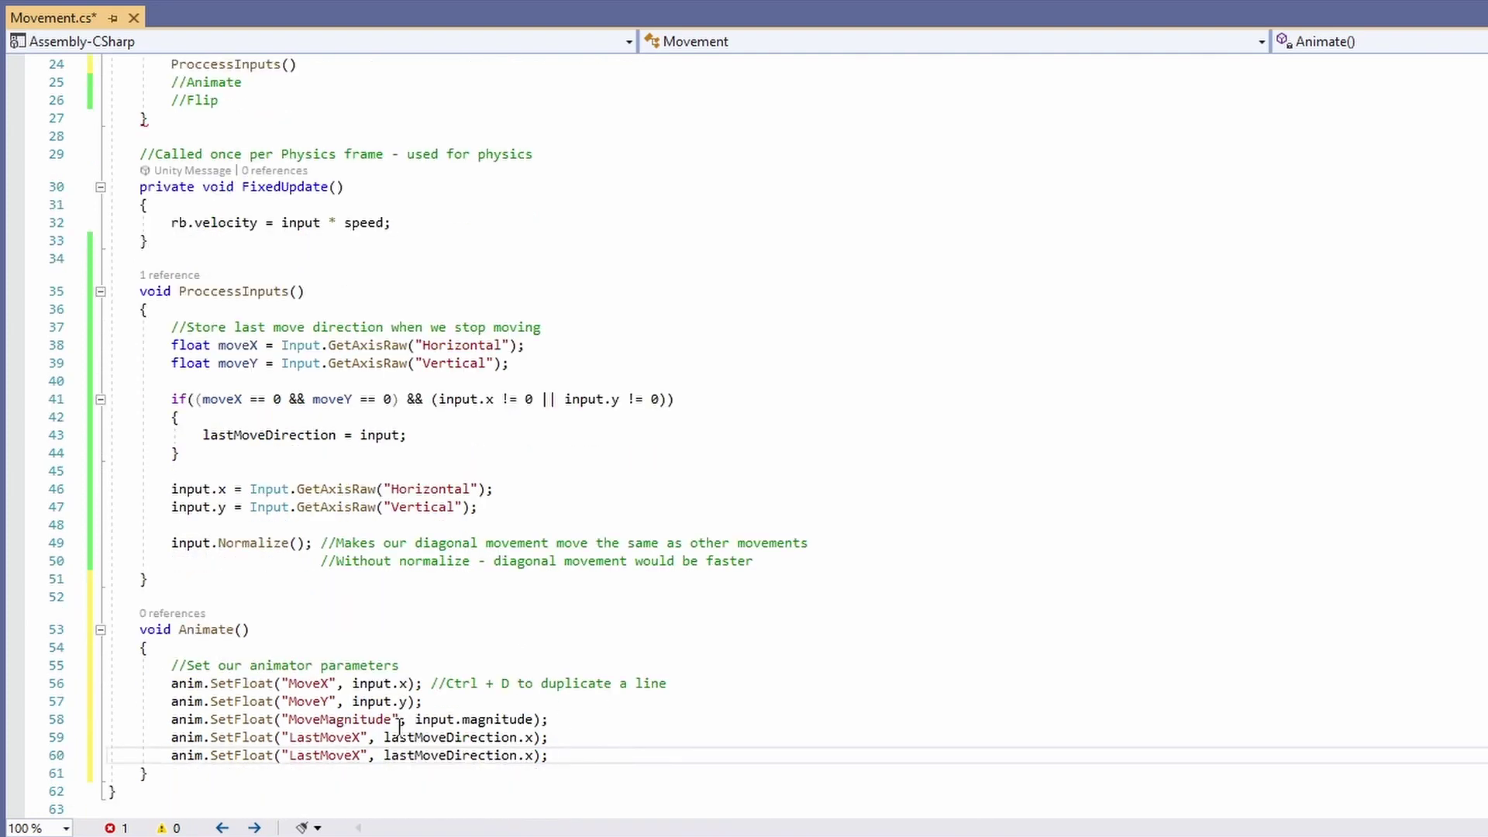
click(361, 752)
key(BackSpace)
text(Y)
click(533, 755)
key(BackSpace)
text(y)
key(ctrl+s)
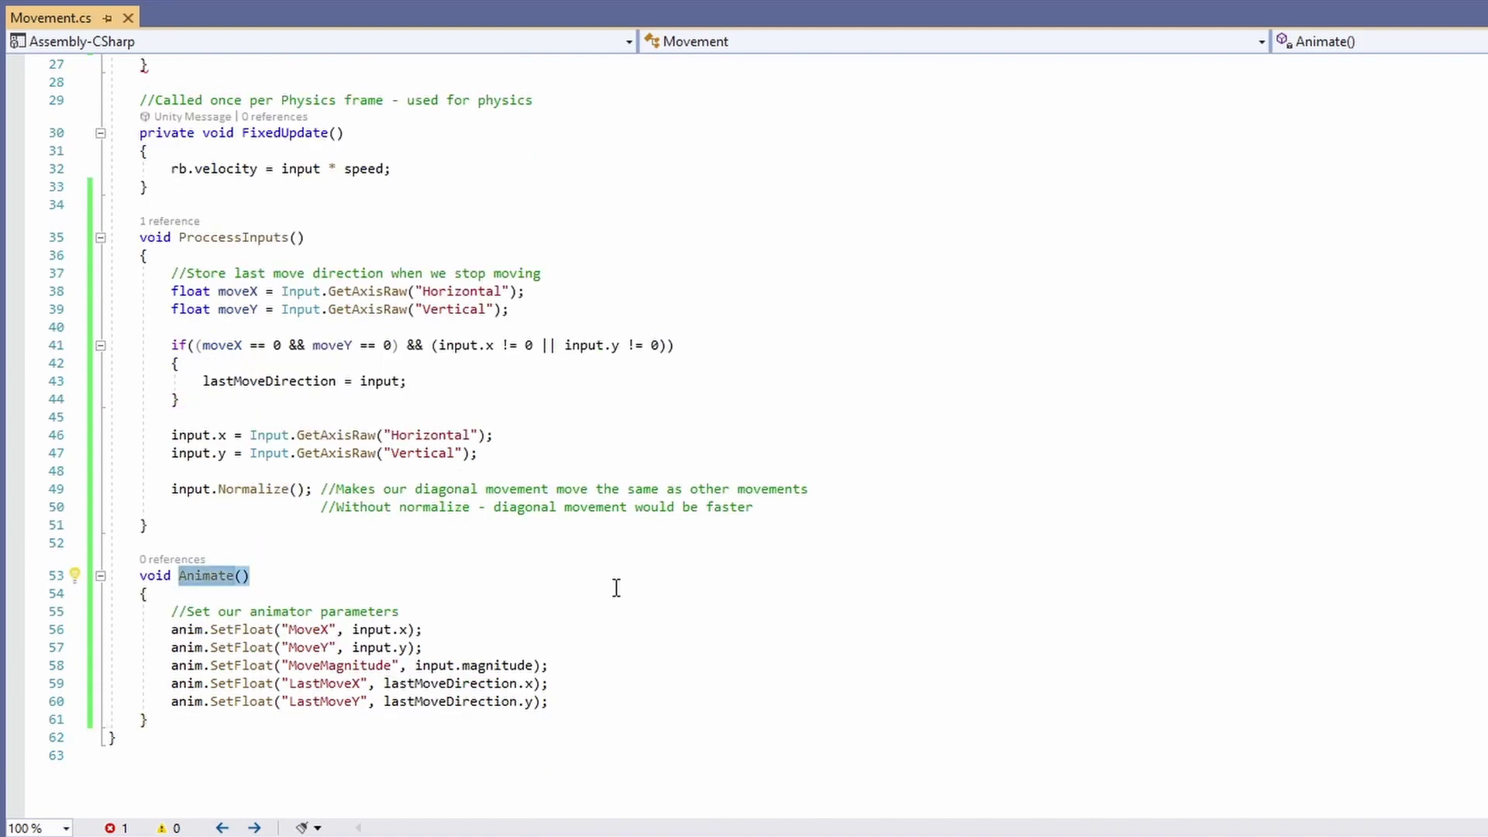
Step: Replace the //Animate comment in Update with Animate(); and end the ProccessInputs() call with a semicolon
scroll(703, 583, up, 2)
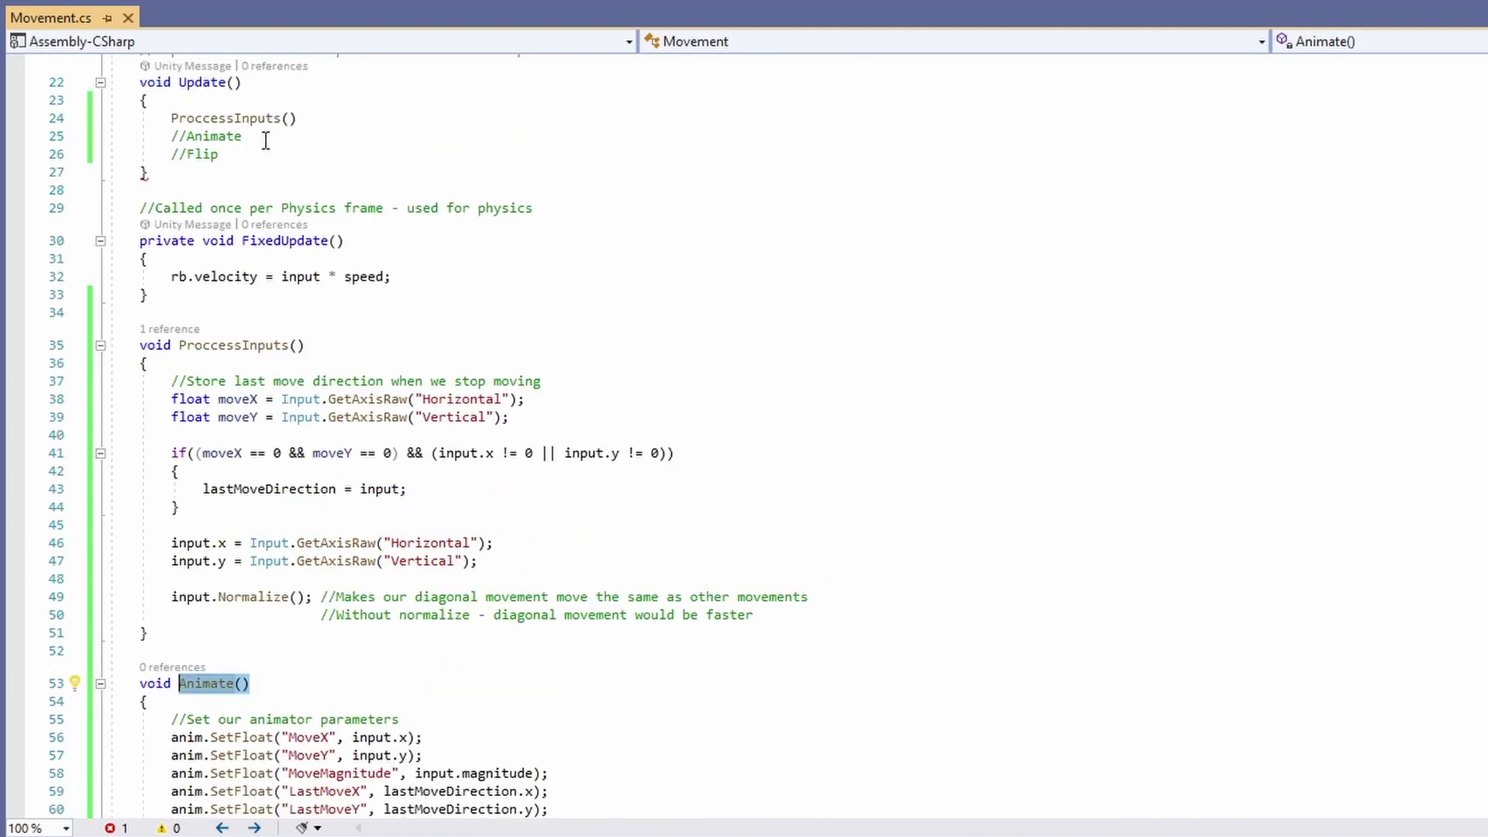
drag(266, 141, 166, 140)
text(Animate())
click(352, 119)
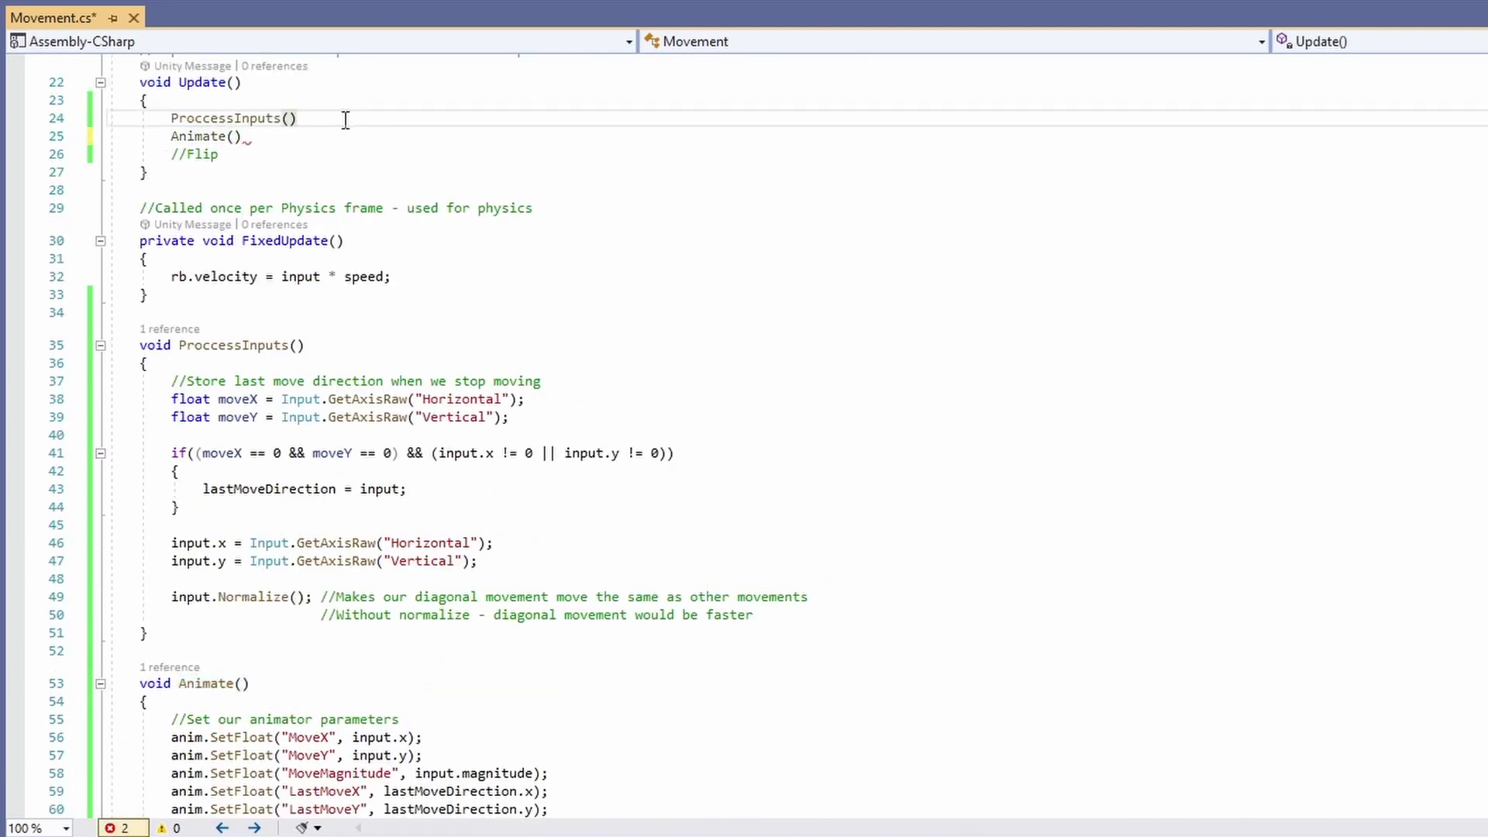
text(;)
key(Down)
text(;)
Step: Create an empty void Flip() method after the Animate method
scroll(346, 166, up, 1)
drag(220, 209, 186, 213)
scroll(186, 212, down, 3)
click(197, 719)
key(Return)
key(Return)
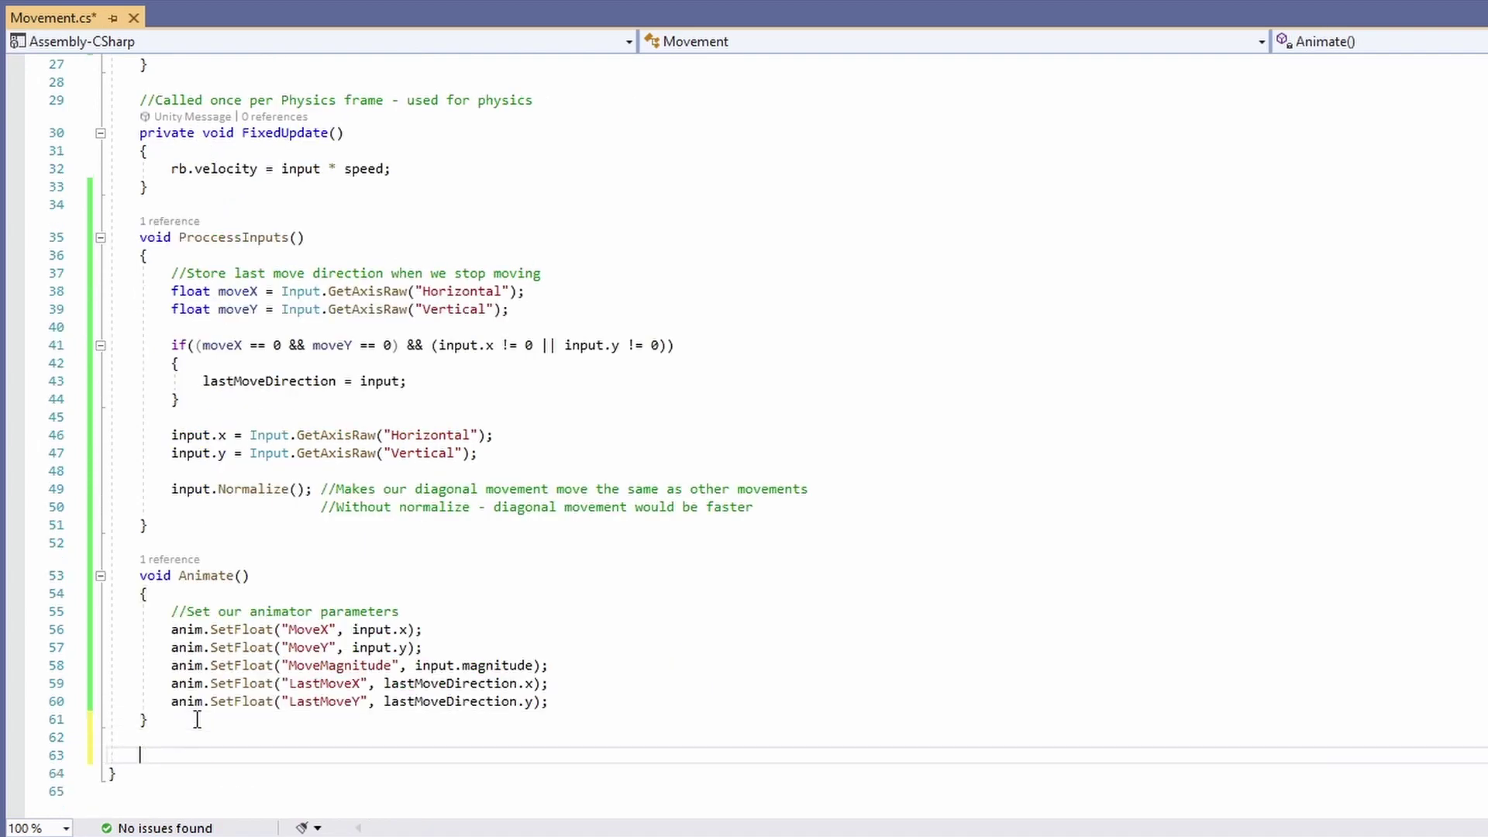
text(void Flip())
key(Return)
text({)
key(Return)
Step: In Flip(), add Vector3 scale = transform.localScale; and scale.x *= -1; with the comment //Makes x negative >> flips sprite
text(V)
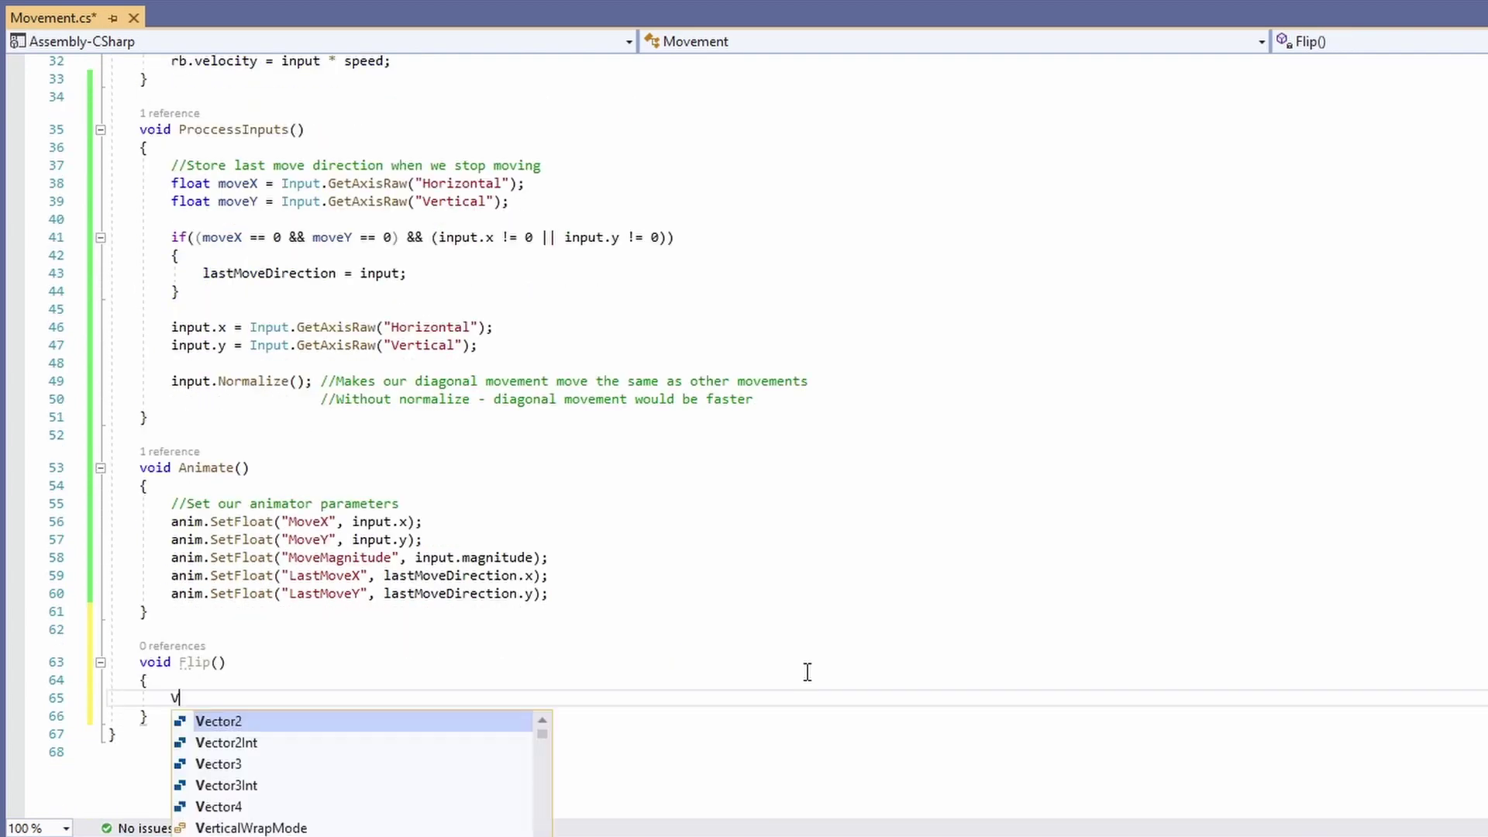
text(ector3 scale)
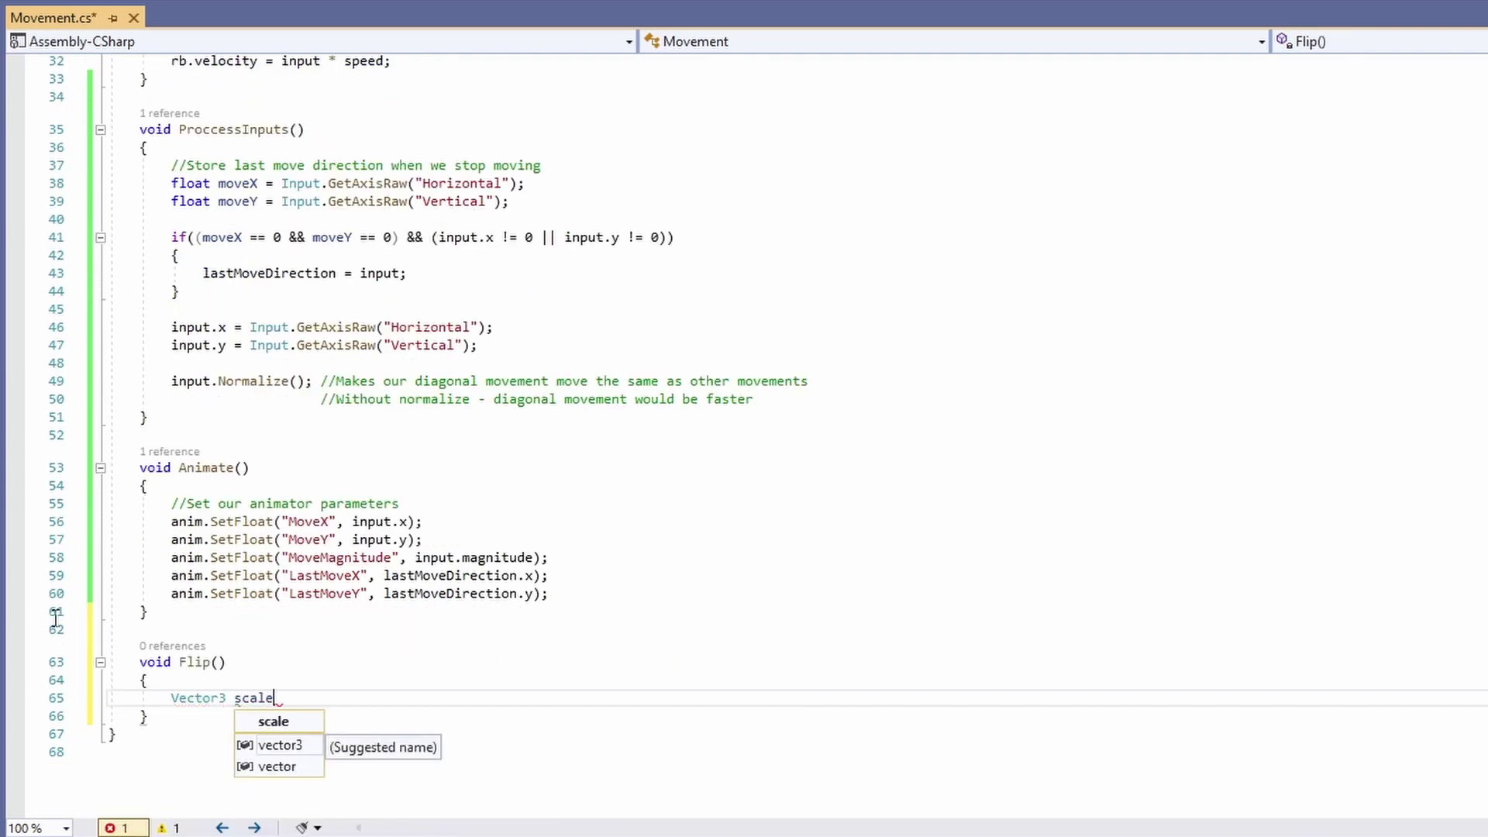
text( = transform.localScale;)
key(Return)
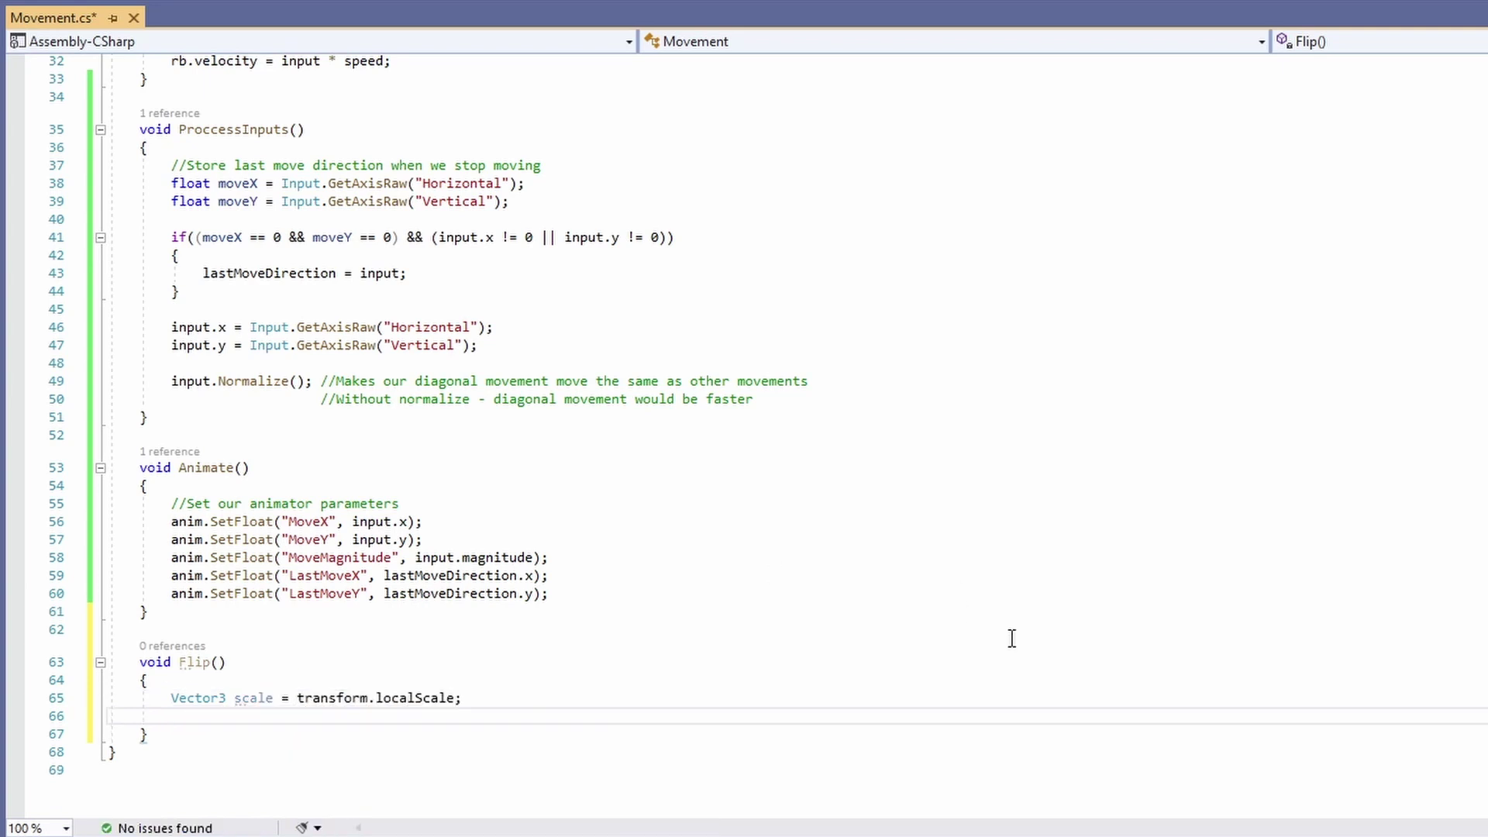
text(scale.x )
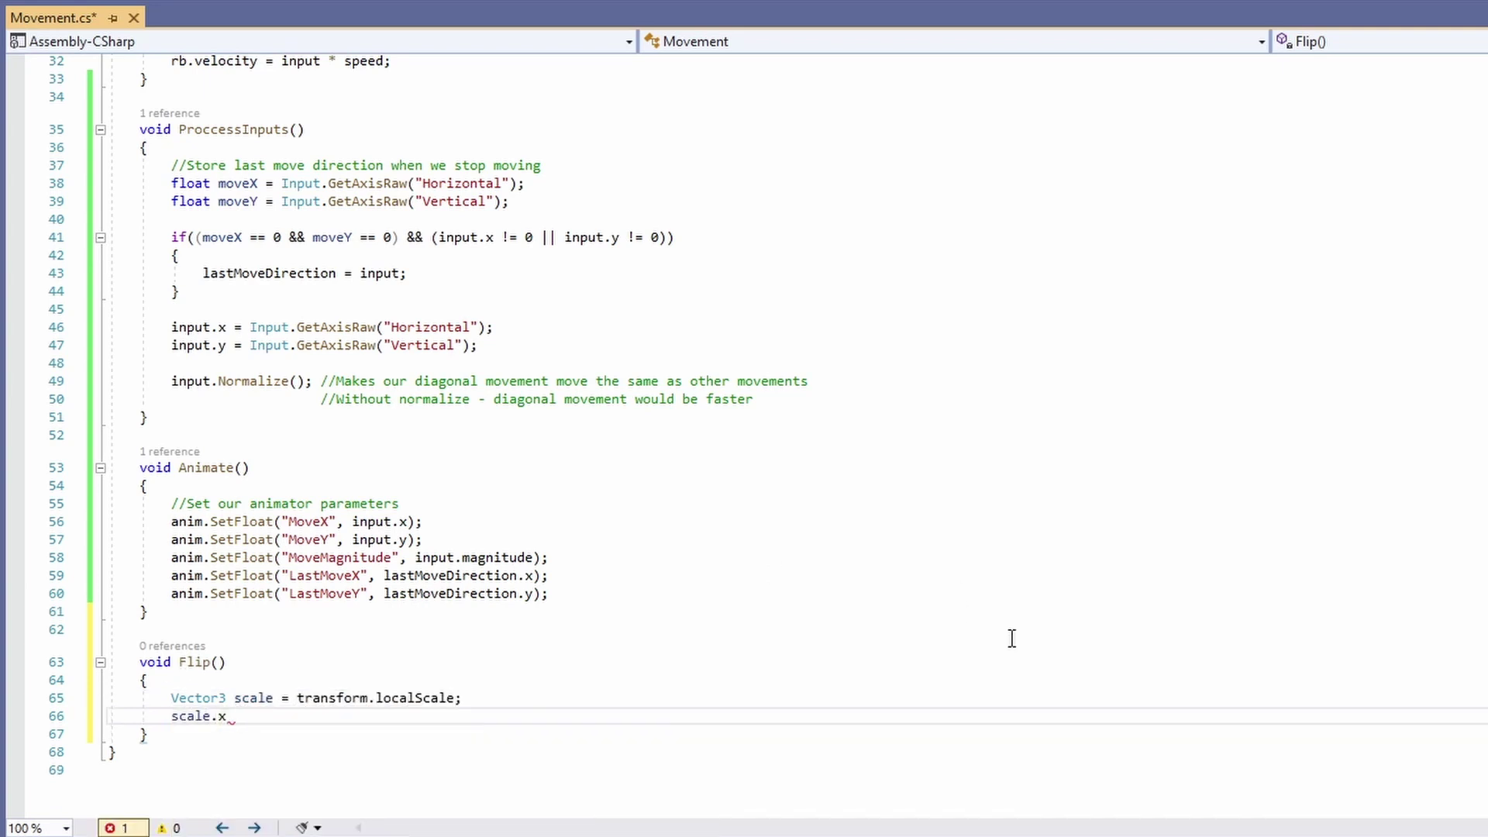
text(*= -1; //Makes x negative >> flips sprite)
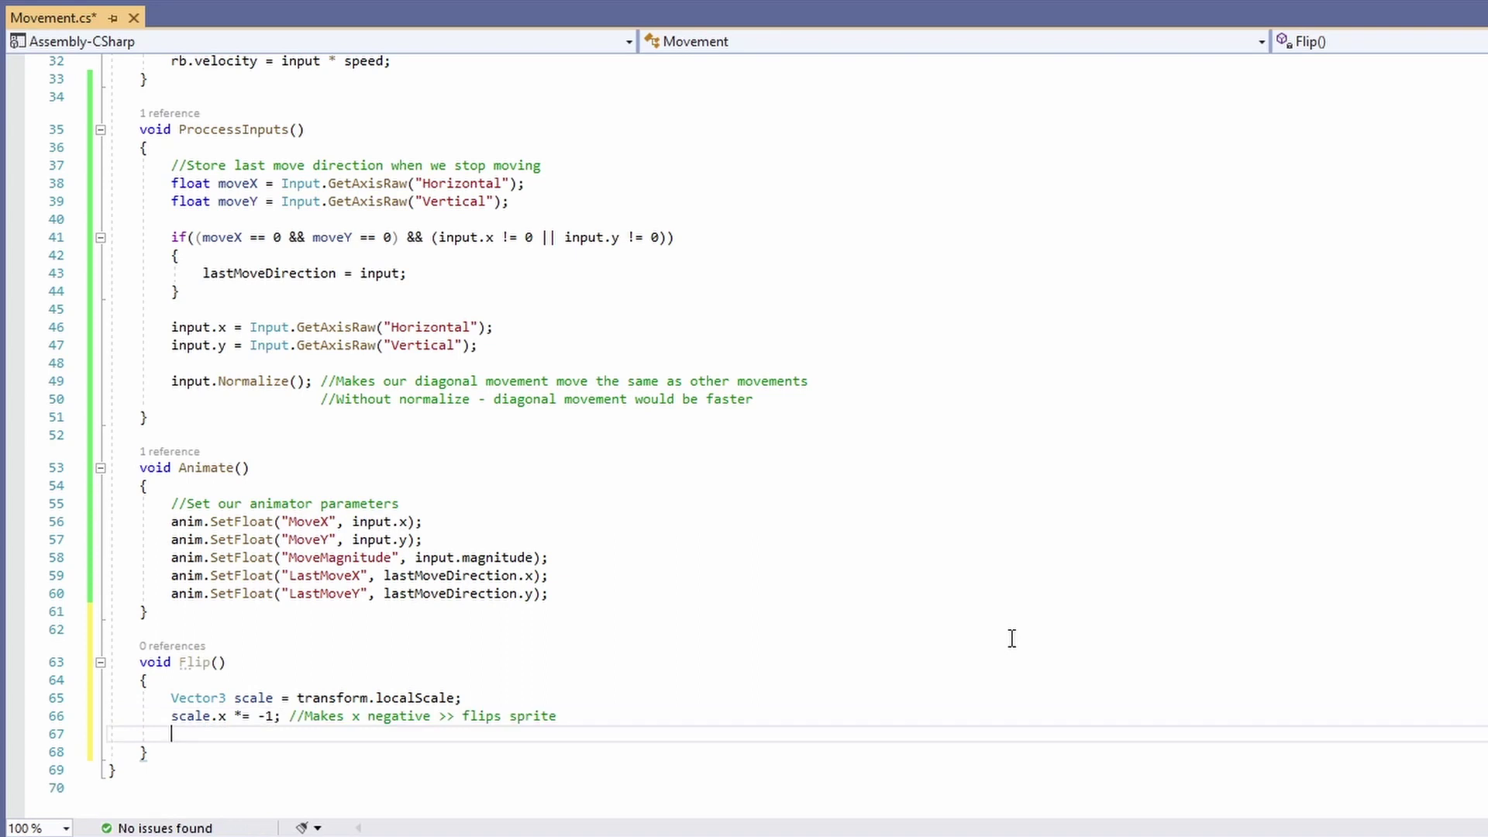
Step: Assign the flipped scale back in Flip() with transform.localScale = scale;
key(Return)
text(transform.)
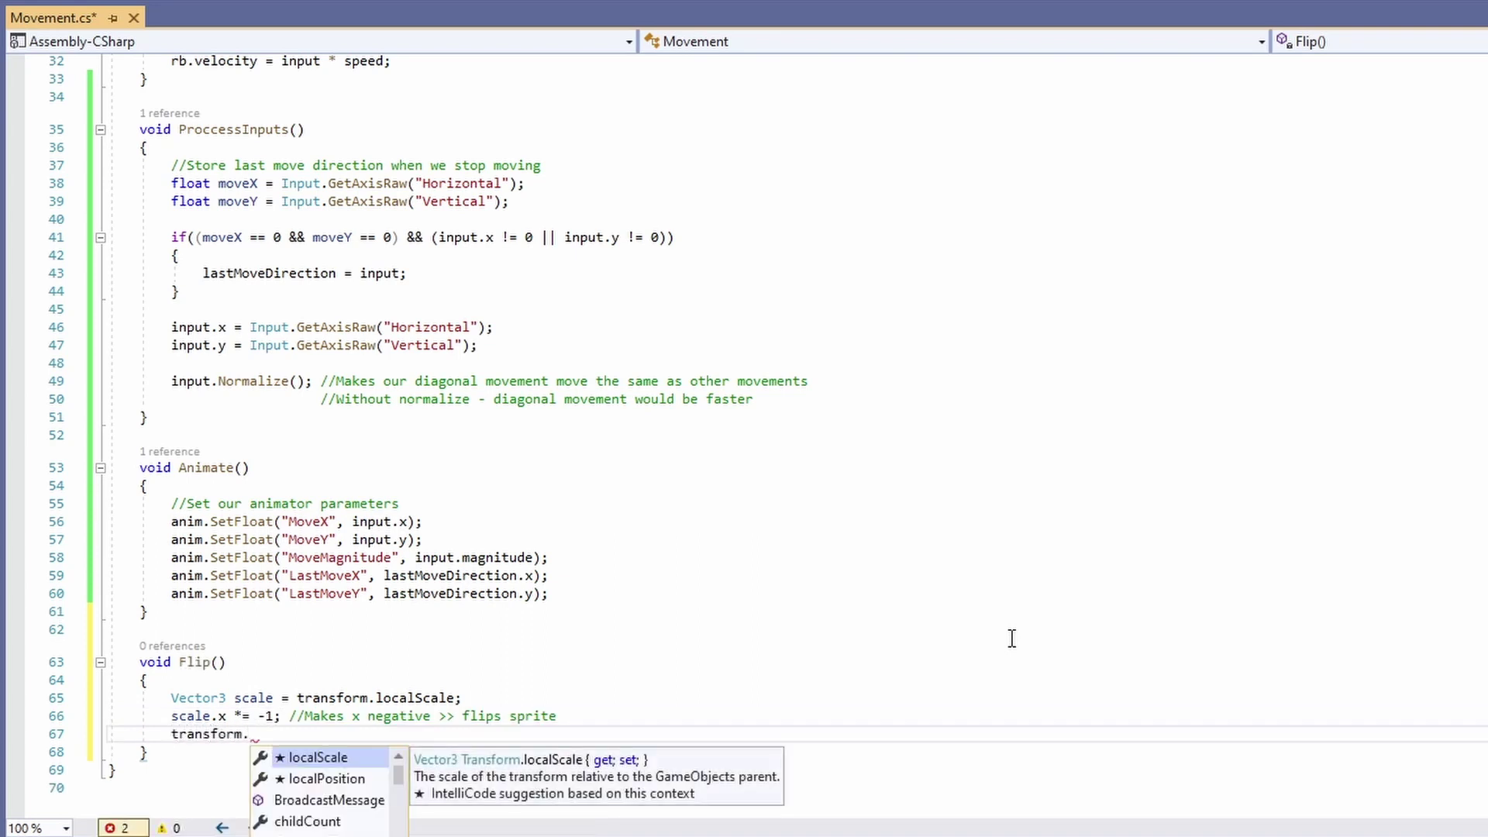
text(localScale =)
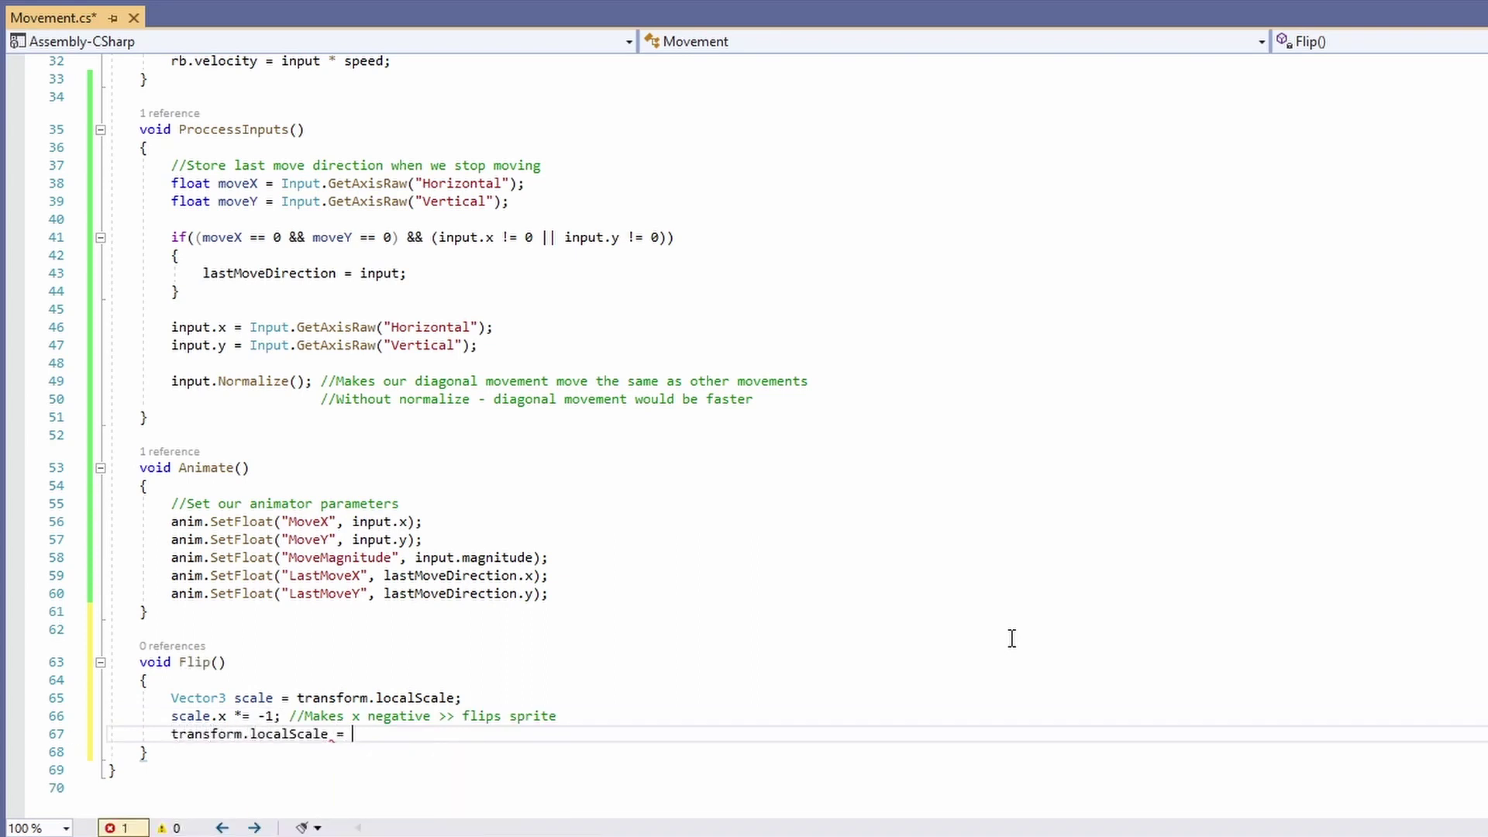
text( scale;)
Step: Finish Flip() with facingLeft = !facingLeft; and save the script
key(Return)
text(f)
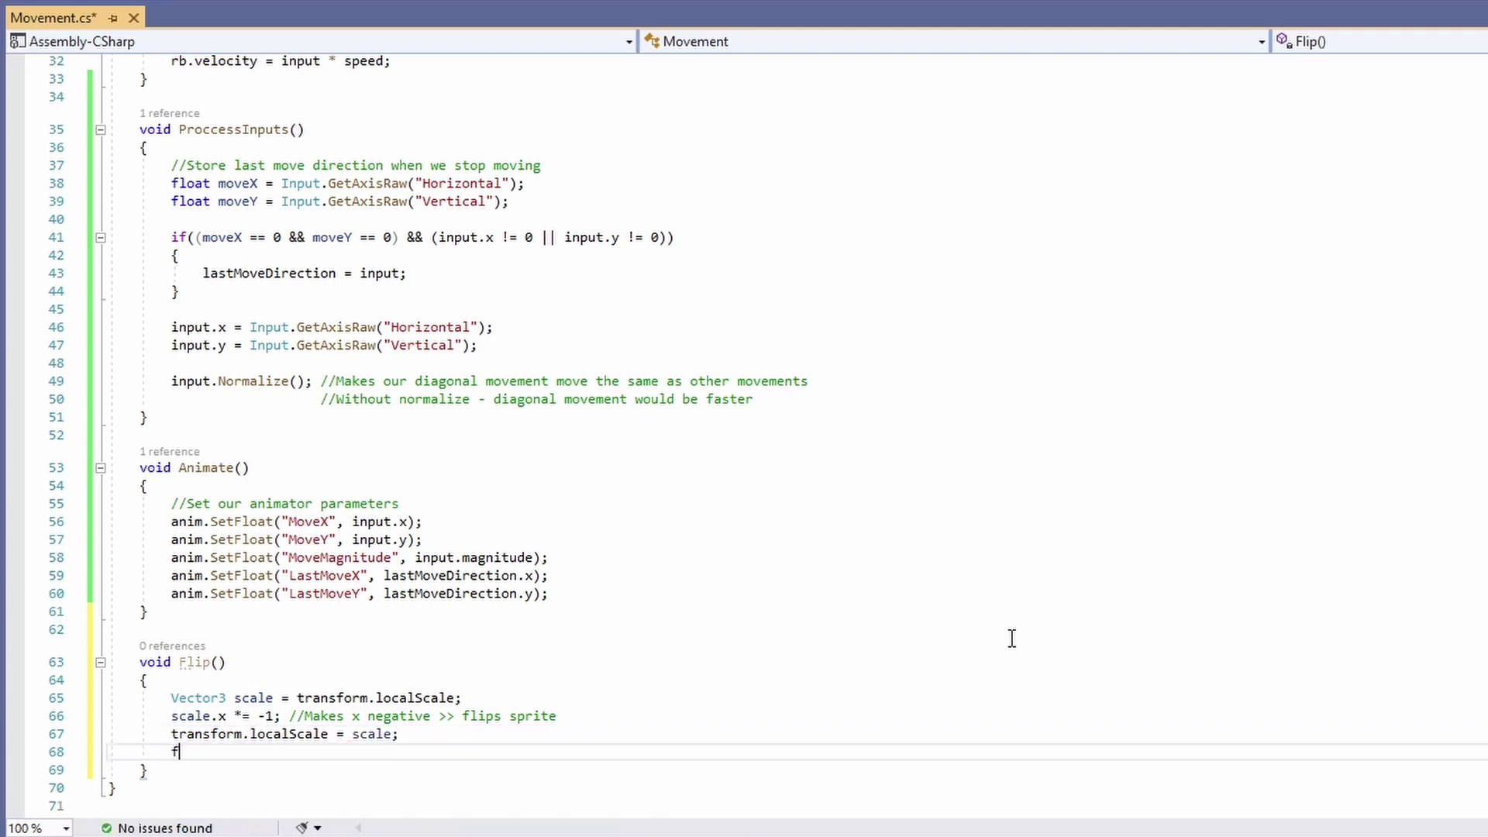
text(acingLeft =)
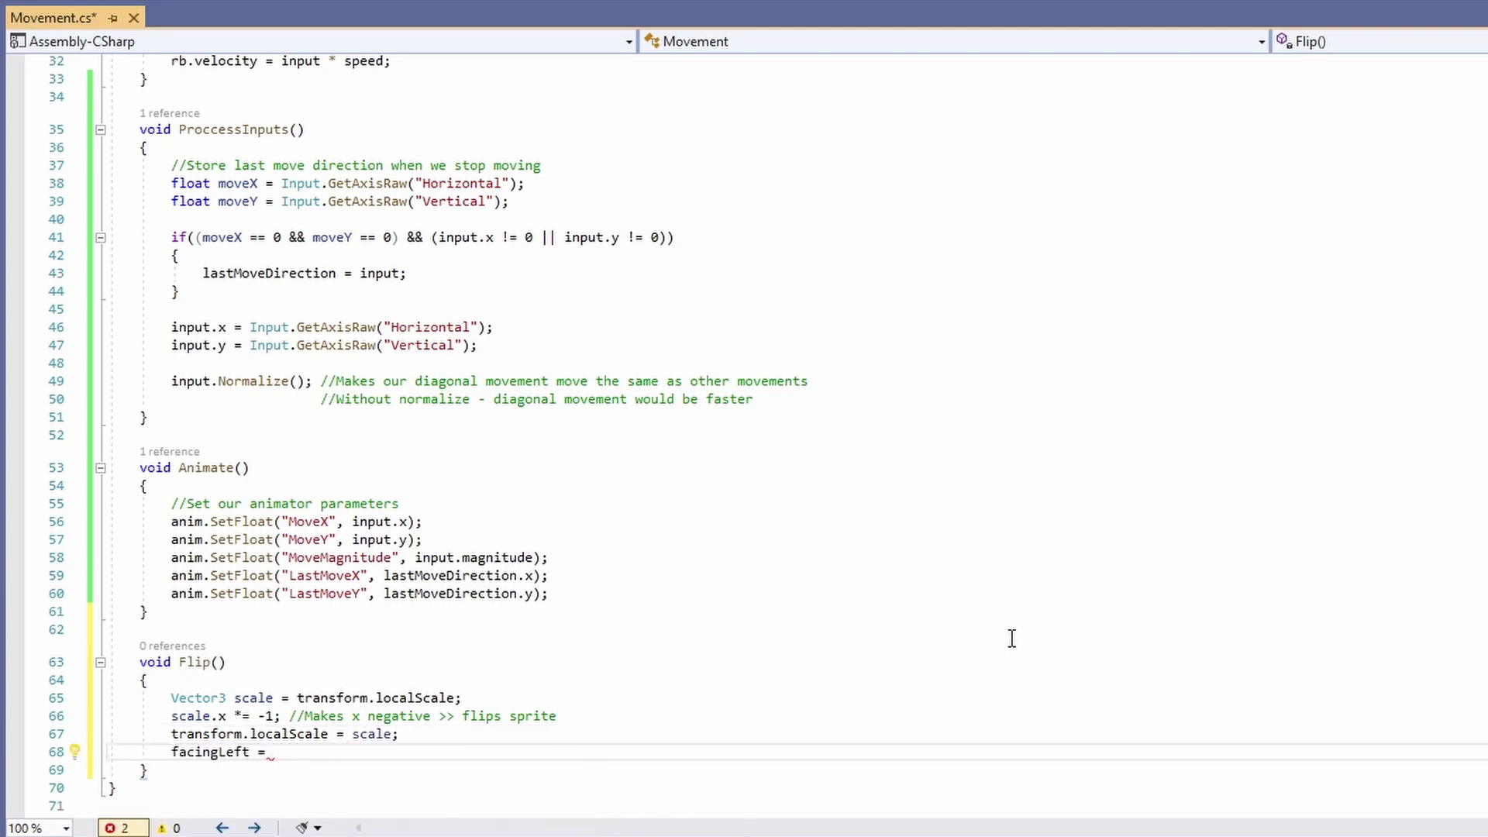
text( !facingLeft;)
key(ctrl+s)
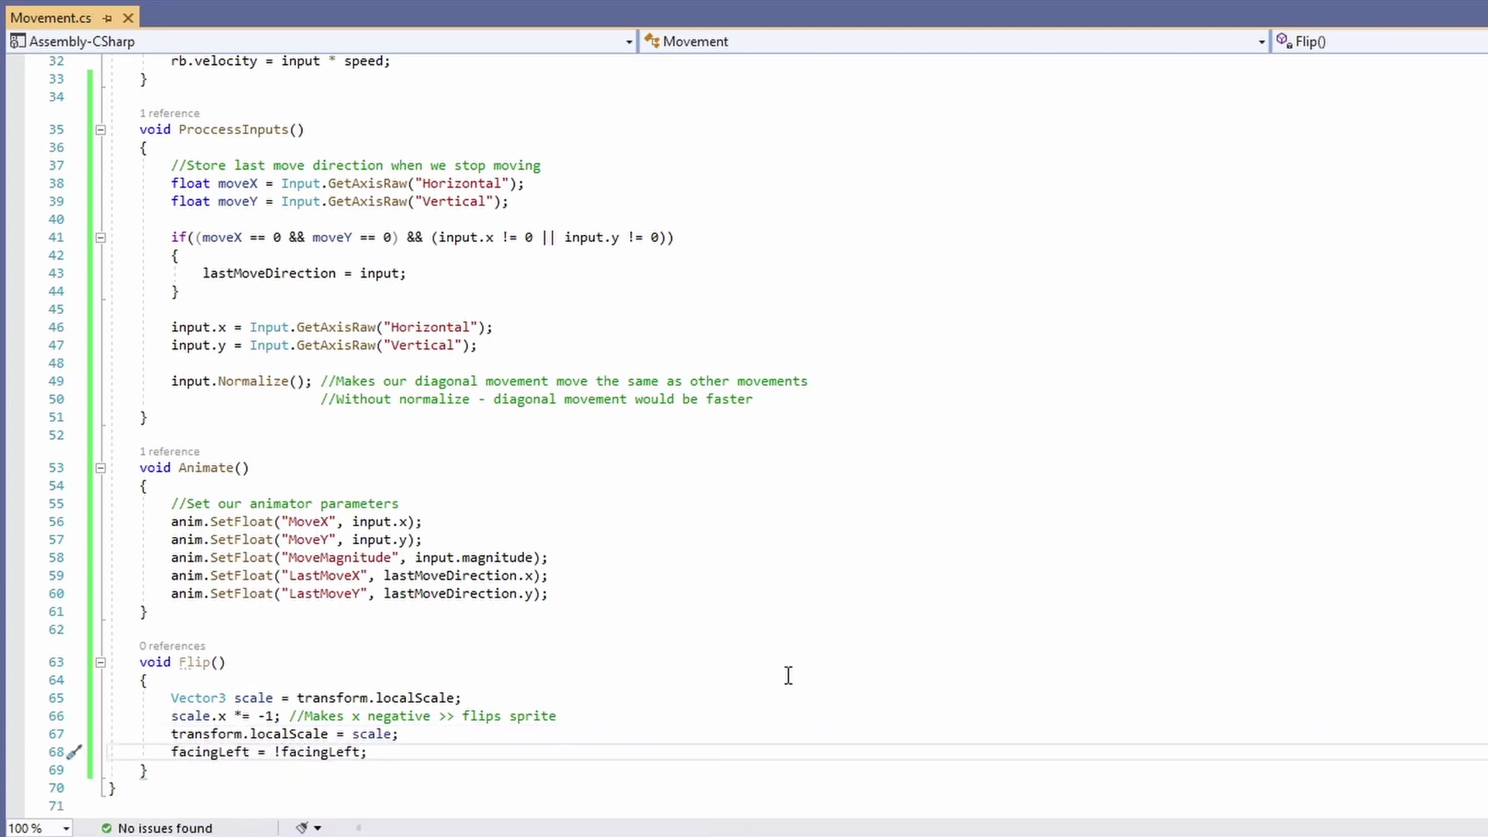
Step: Add a Flip() call in Update on a new line below the //Flip comment
drag(241, 664, 179, 663)
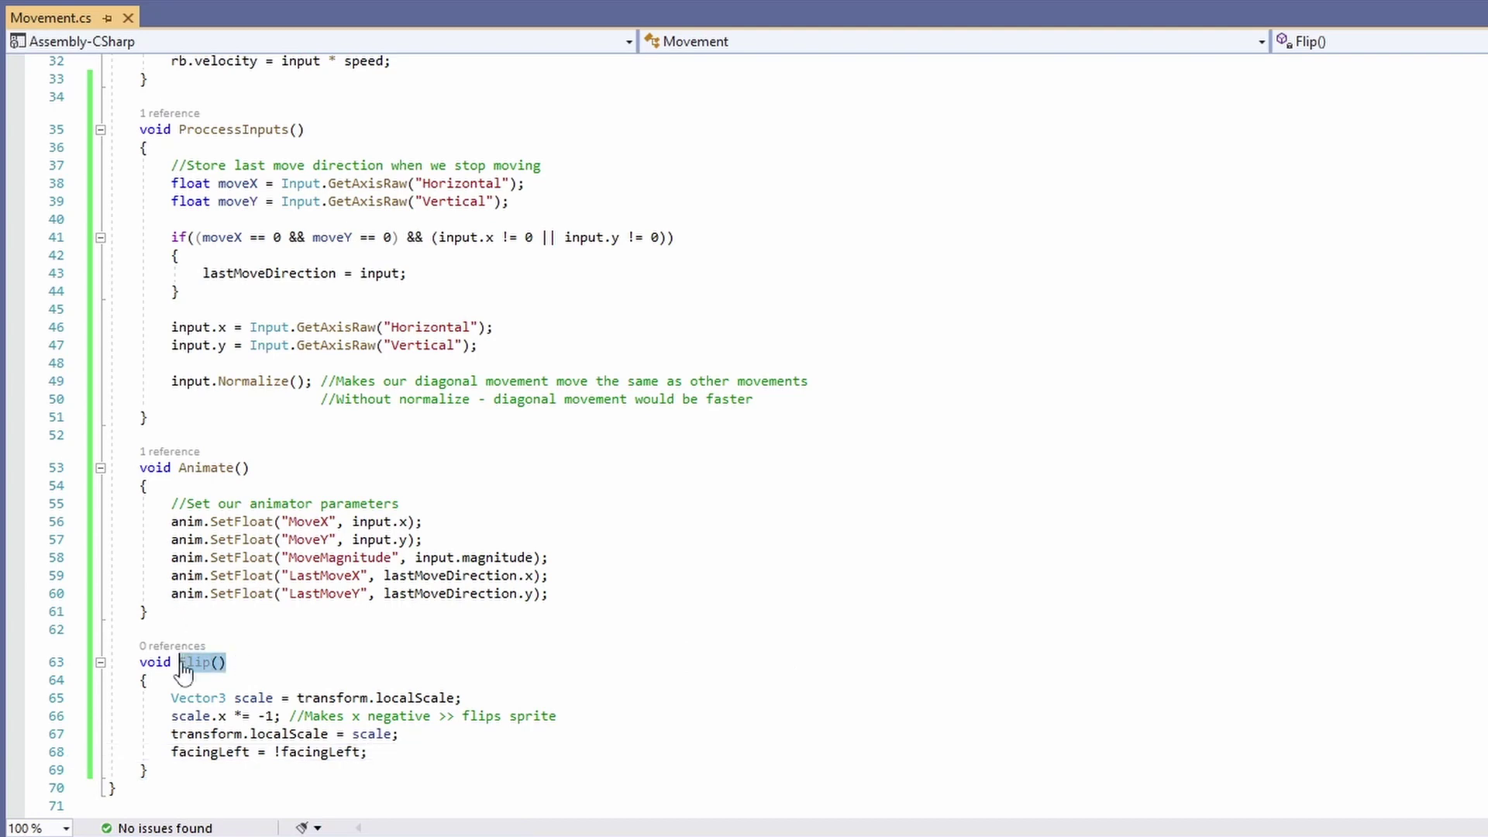
scroll(183, 670, up, 7)
click(298, 369)
key(Return)
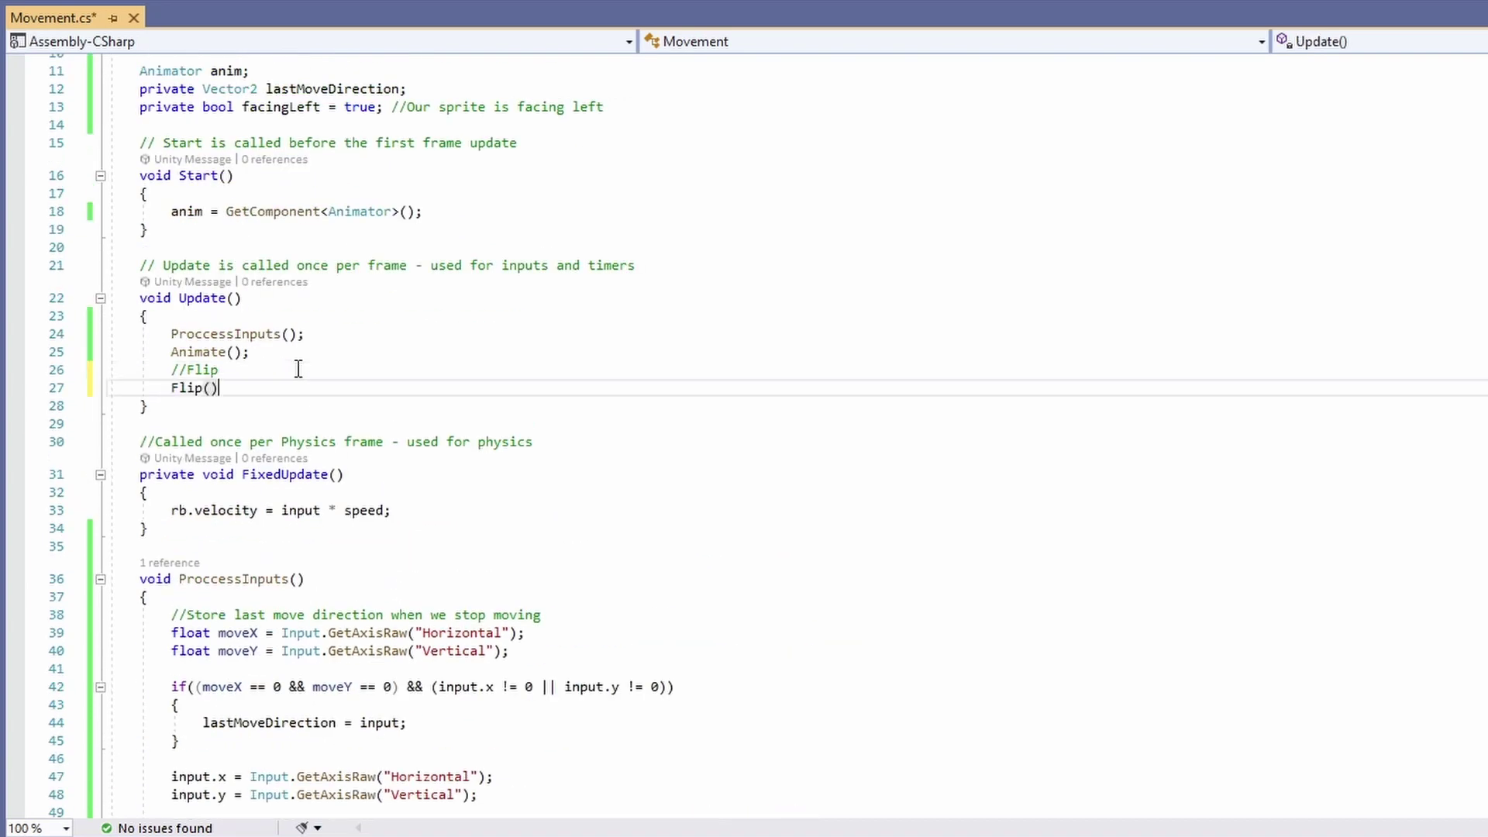
Step: Extend the Update comment to //Flip - check if facing other way and insert a blank line beneath it
key(Home)
key(Return)
text(- check if facing other way)
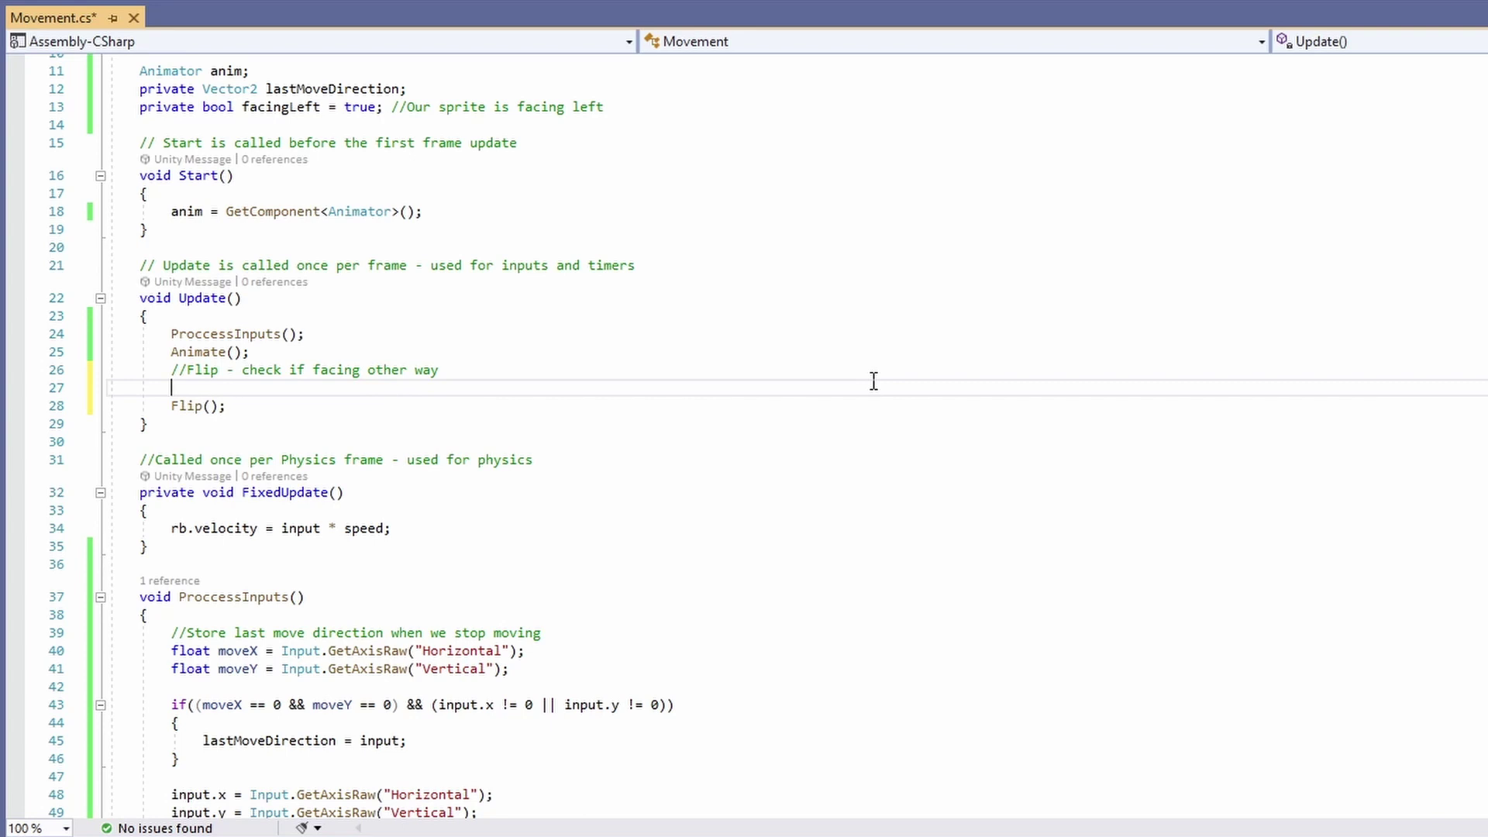
Step: Write the flip condition in Update as if(input.x < 0 && !facingLeft || input.x > 0 && facingLeft)
text(if(input.)
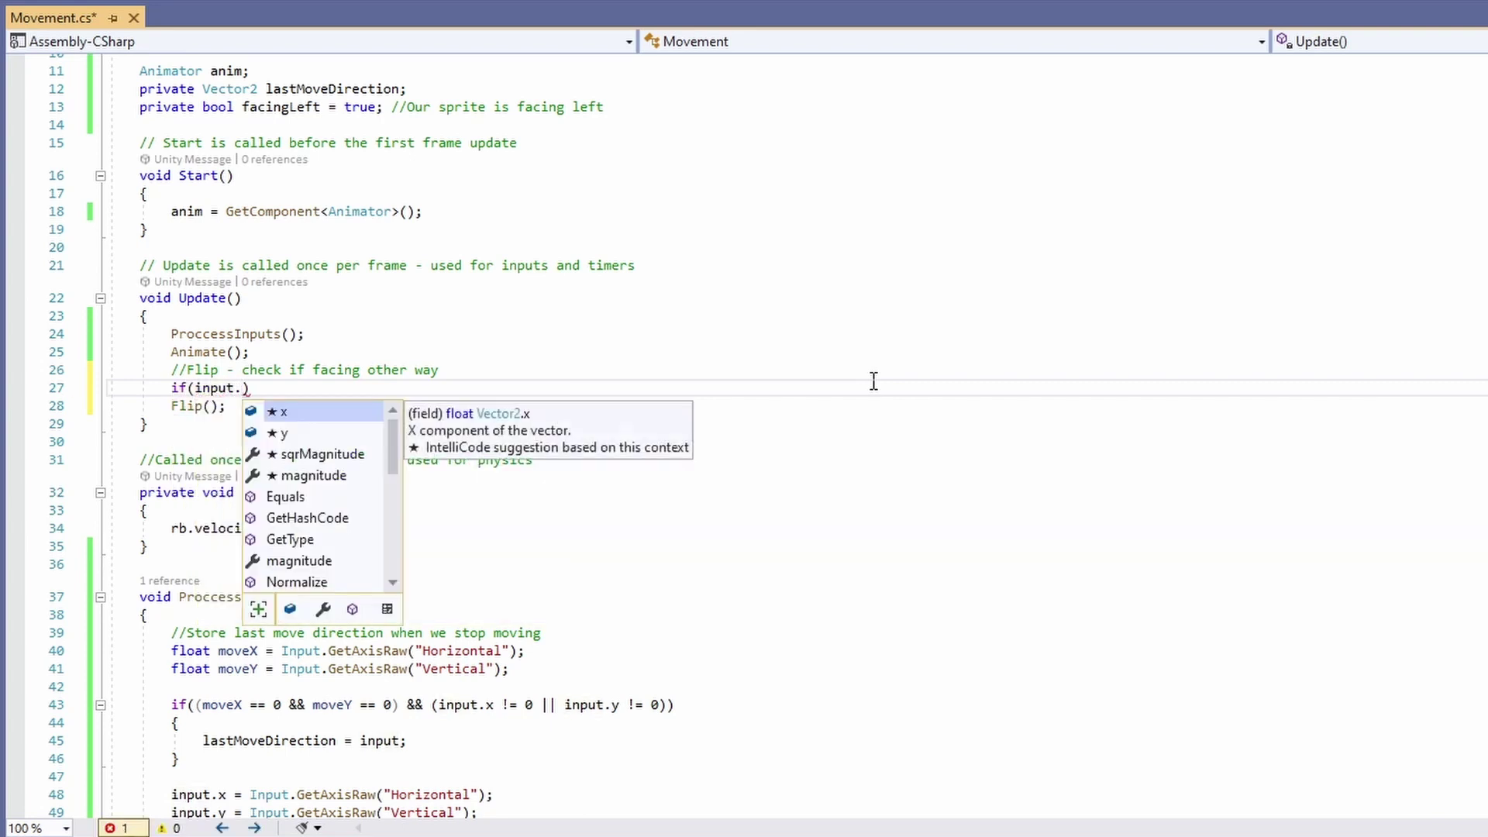
text(x < 0 && !)
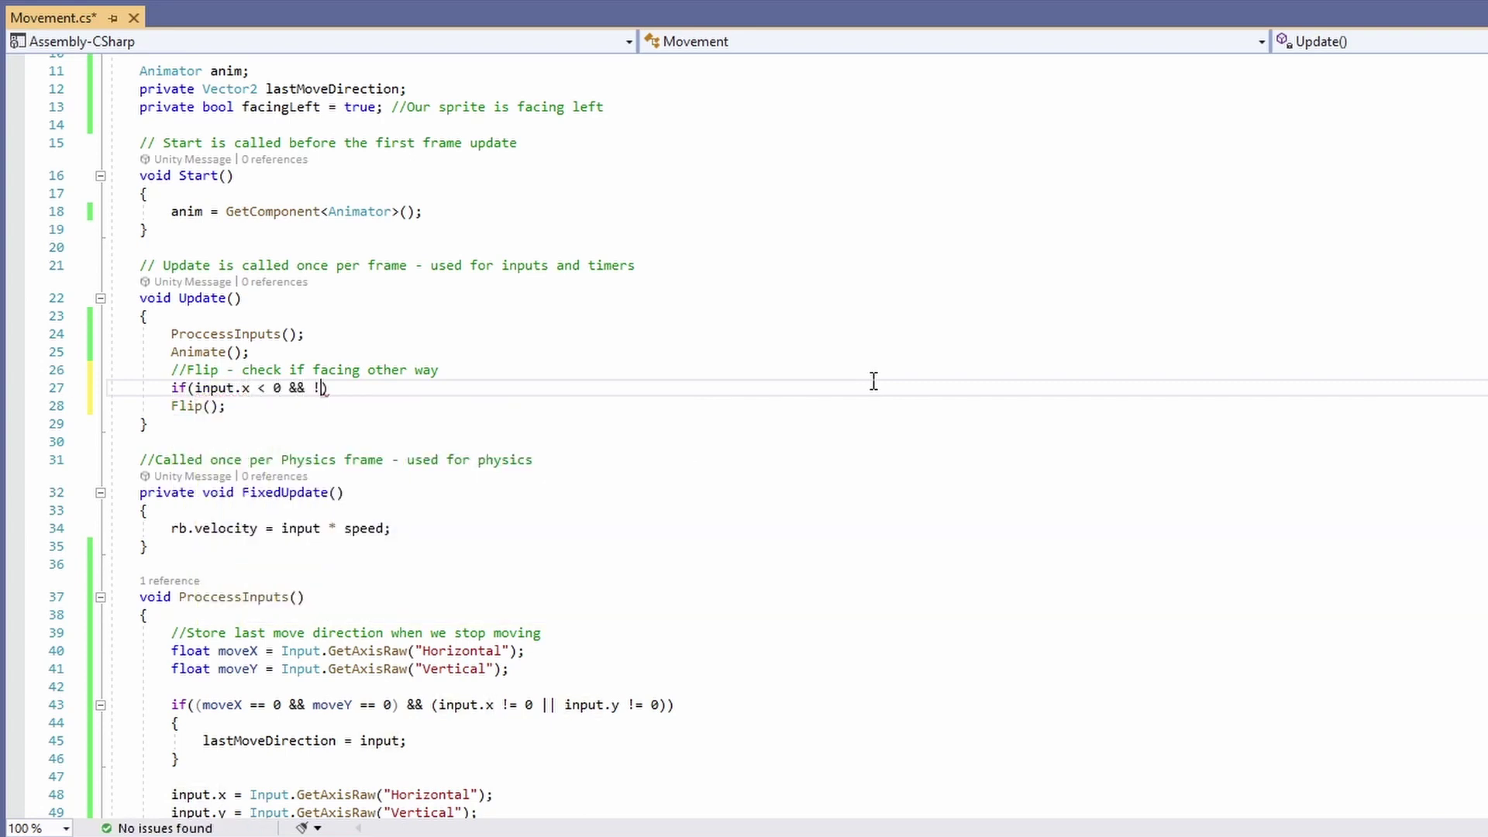
text(facingLeft )
text(|| input.x )
text(> 0 &&)
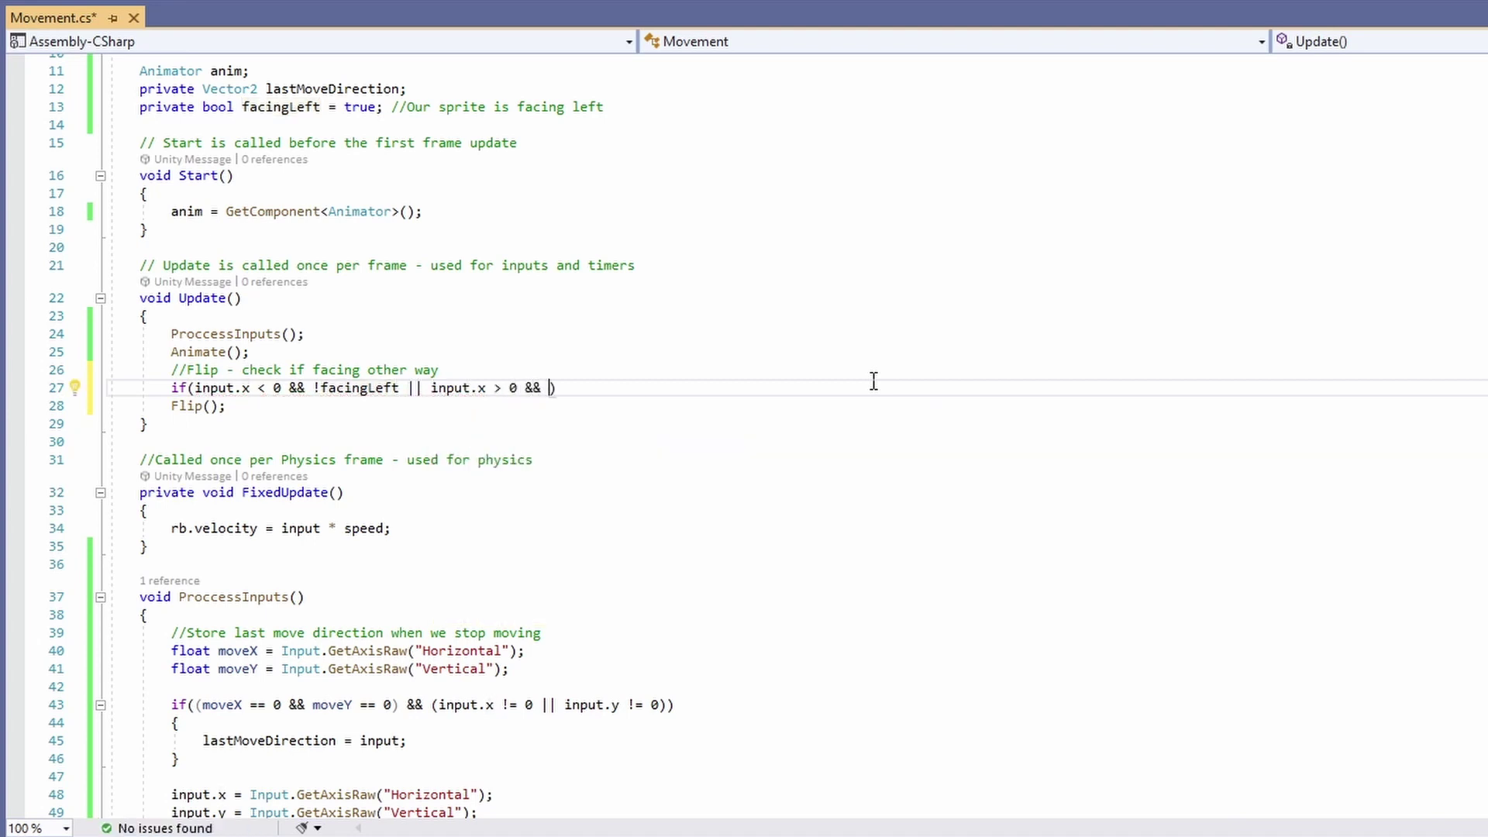
Step: Move the Flip(); call inside the braces of the new if block and save the script
click(235, 419)
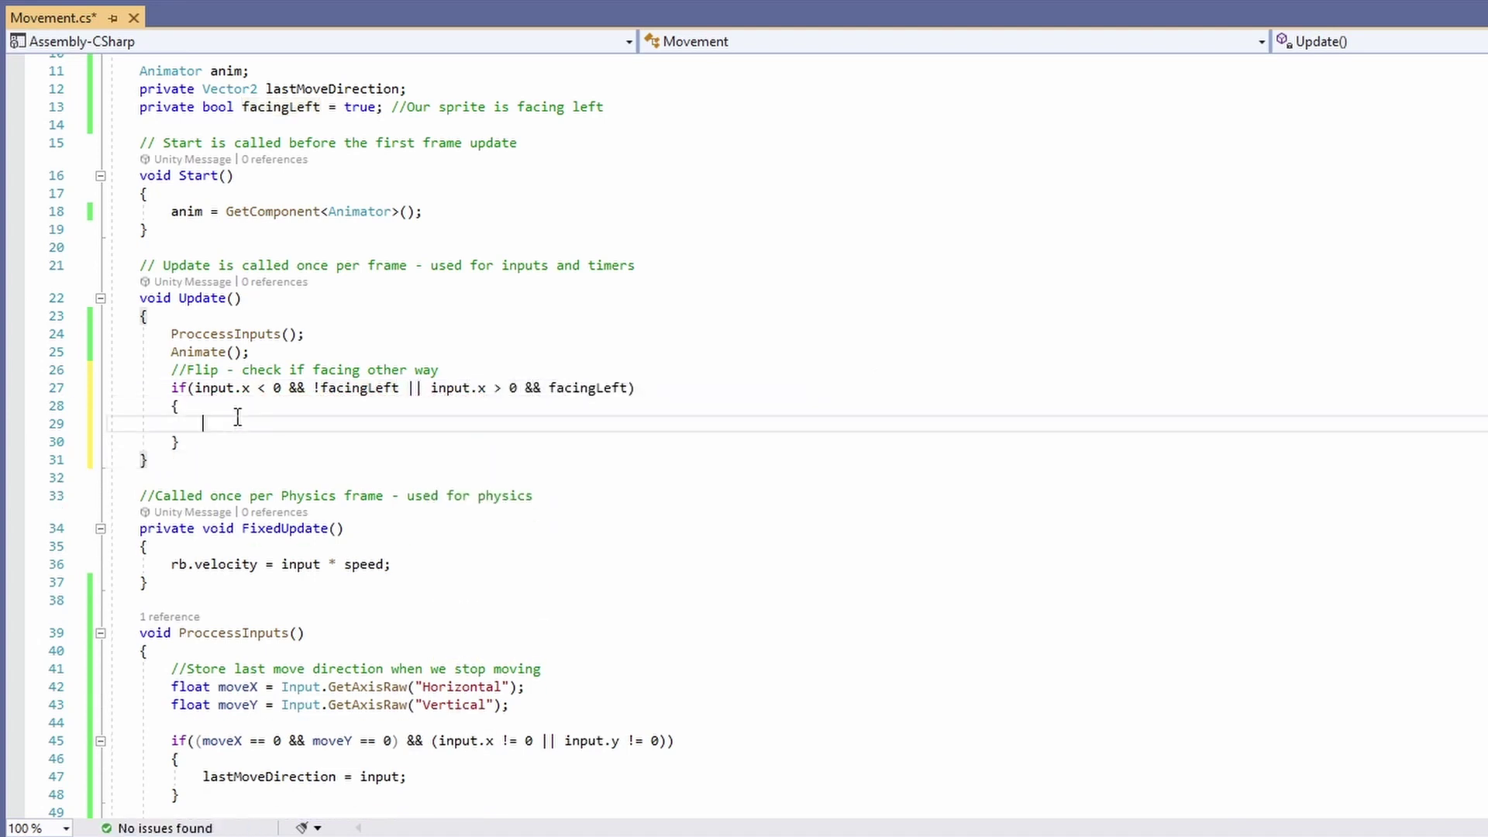
text(Flip();)
key(ctrl+x)
key(ctrl+s)
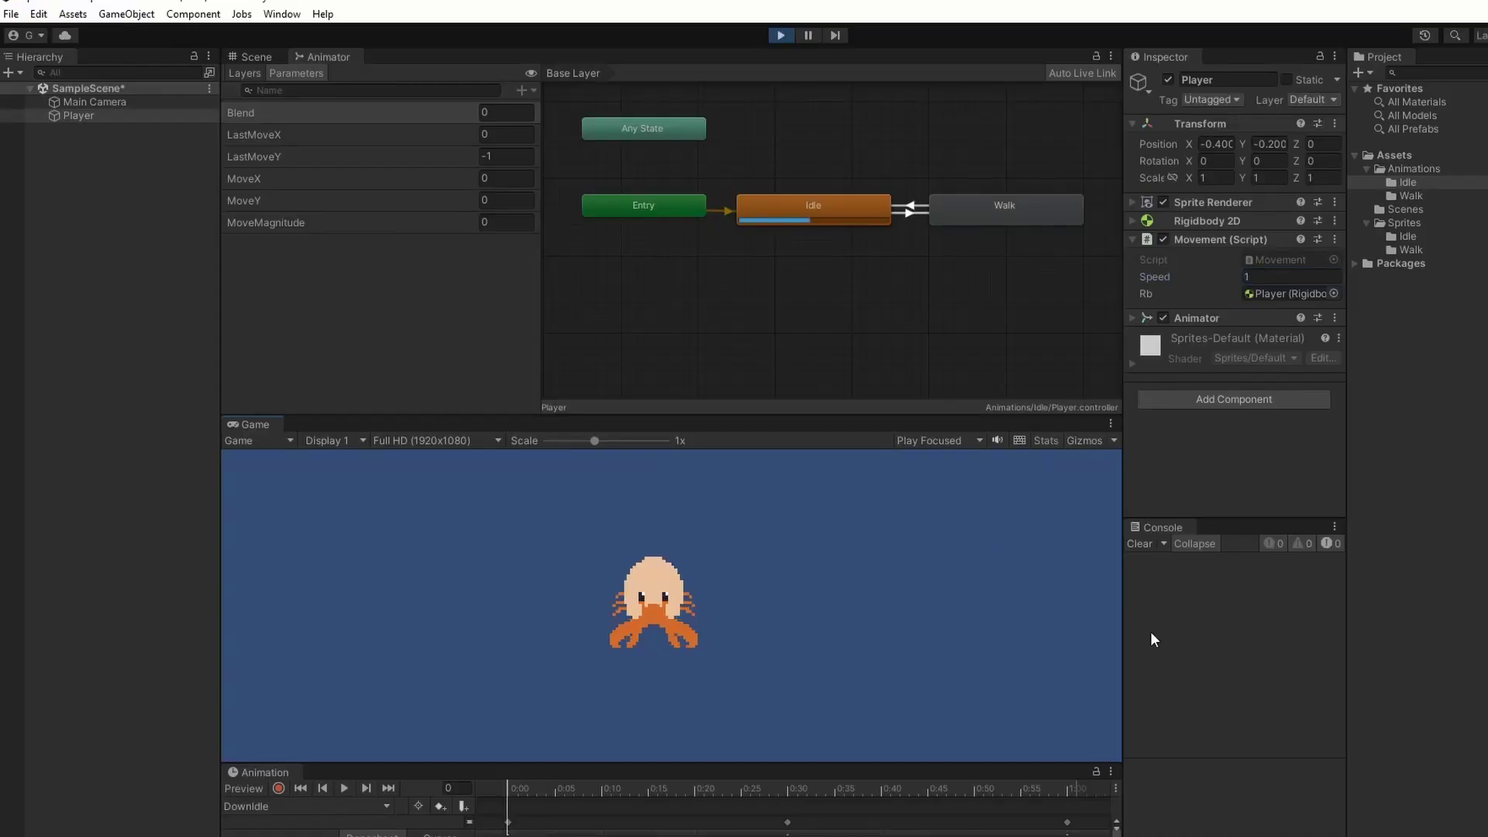
Step: Switch to Unity's play mode and walk the crab in all directions to check sprite flipping and the animator's blend parameters
key(d)
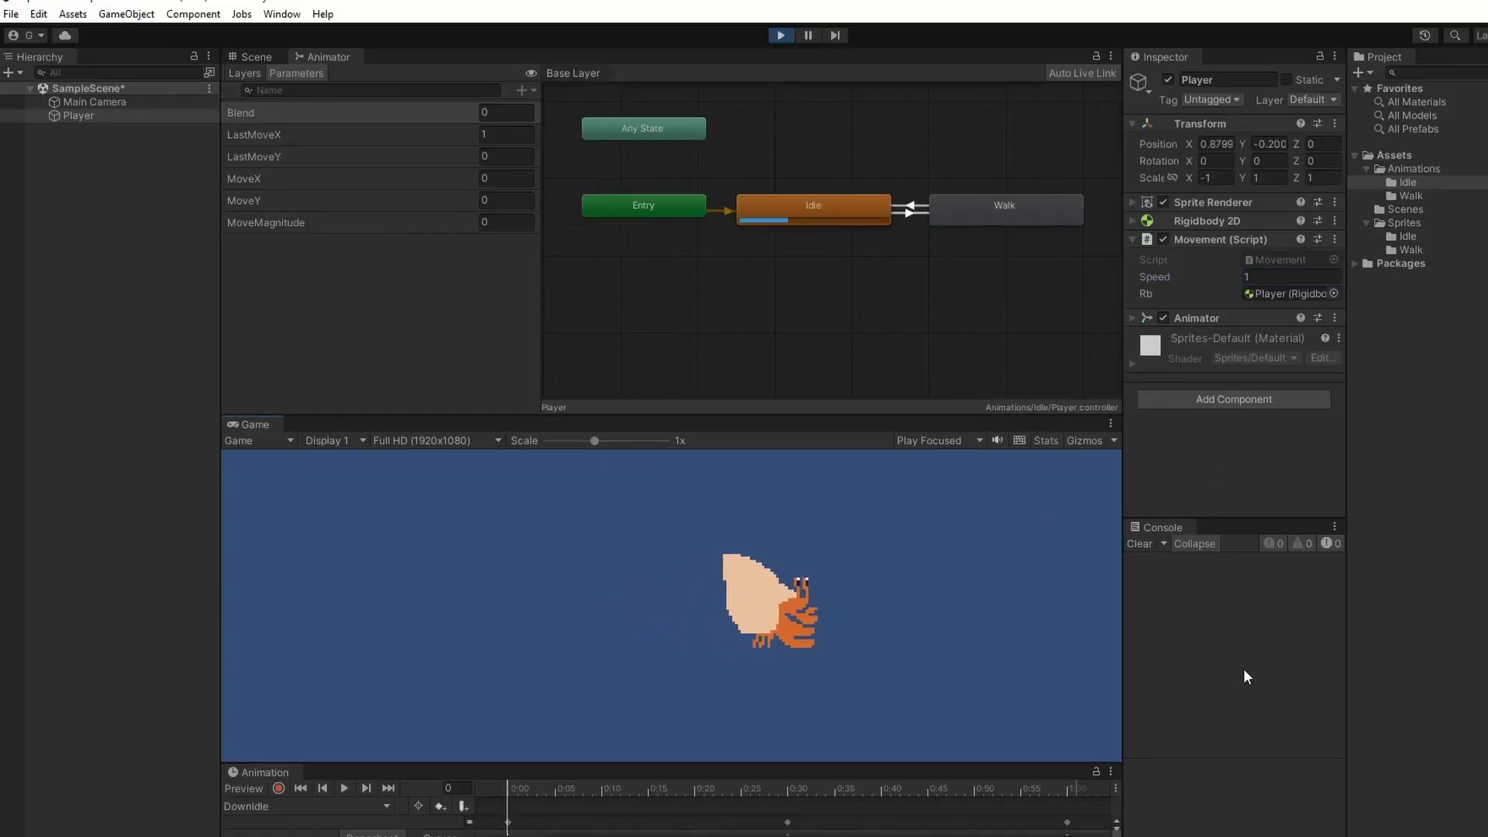
key(a)
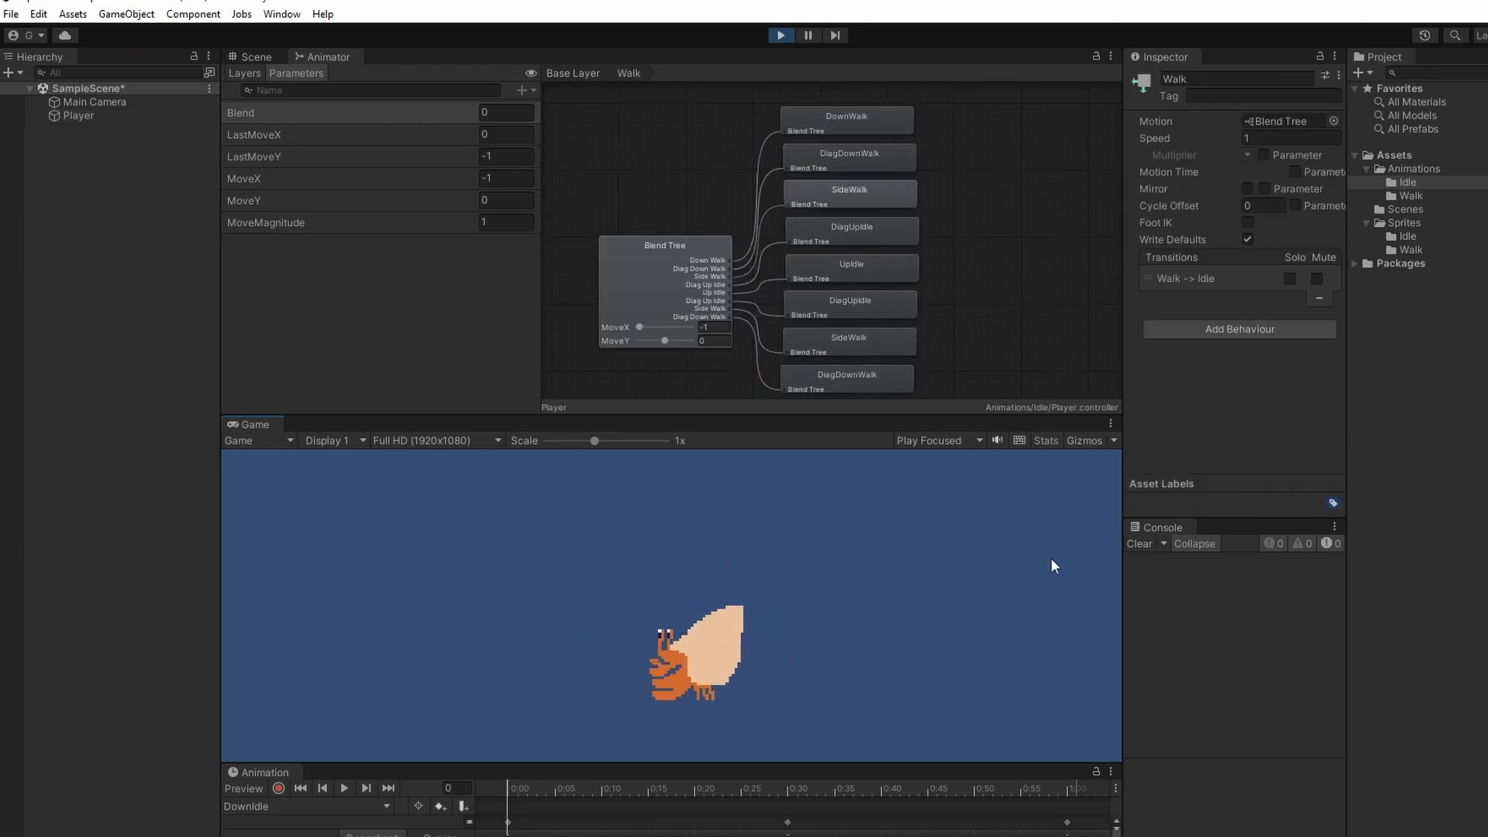
key(w+d)
key(s)
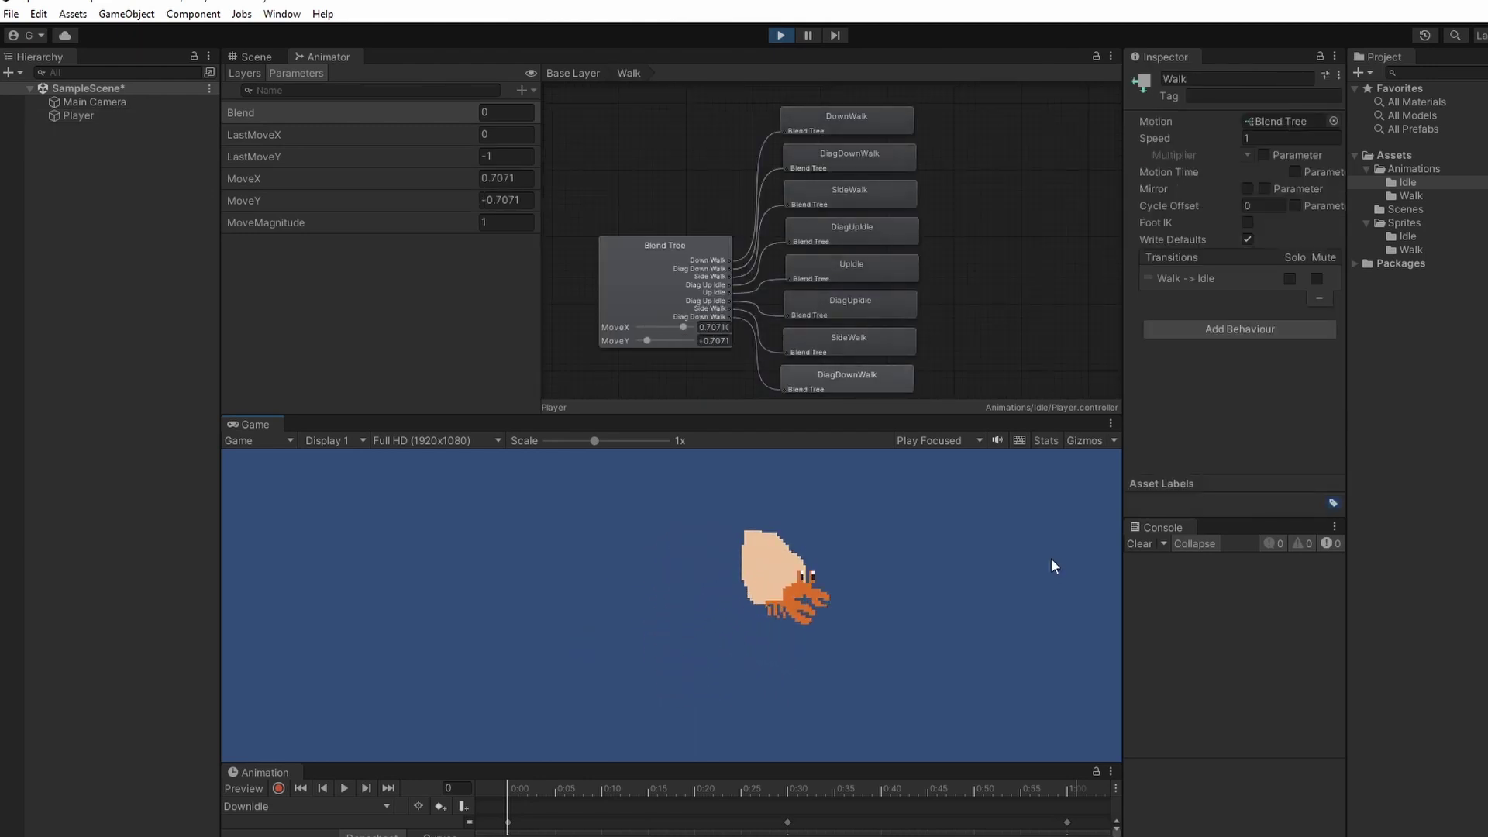
key(a)
key(w)
key(d)
key(s)
key(a)
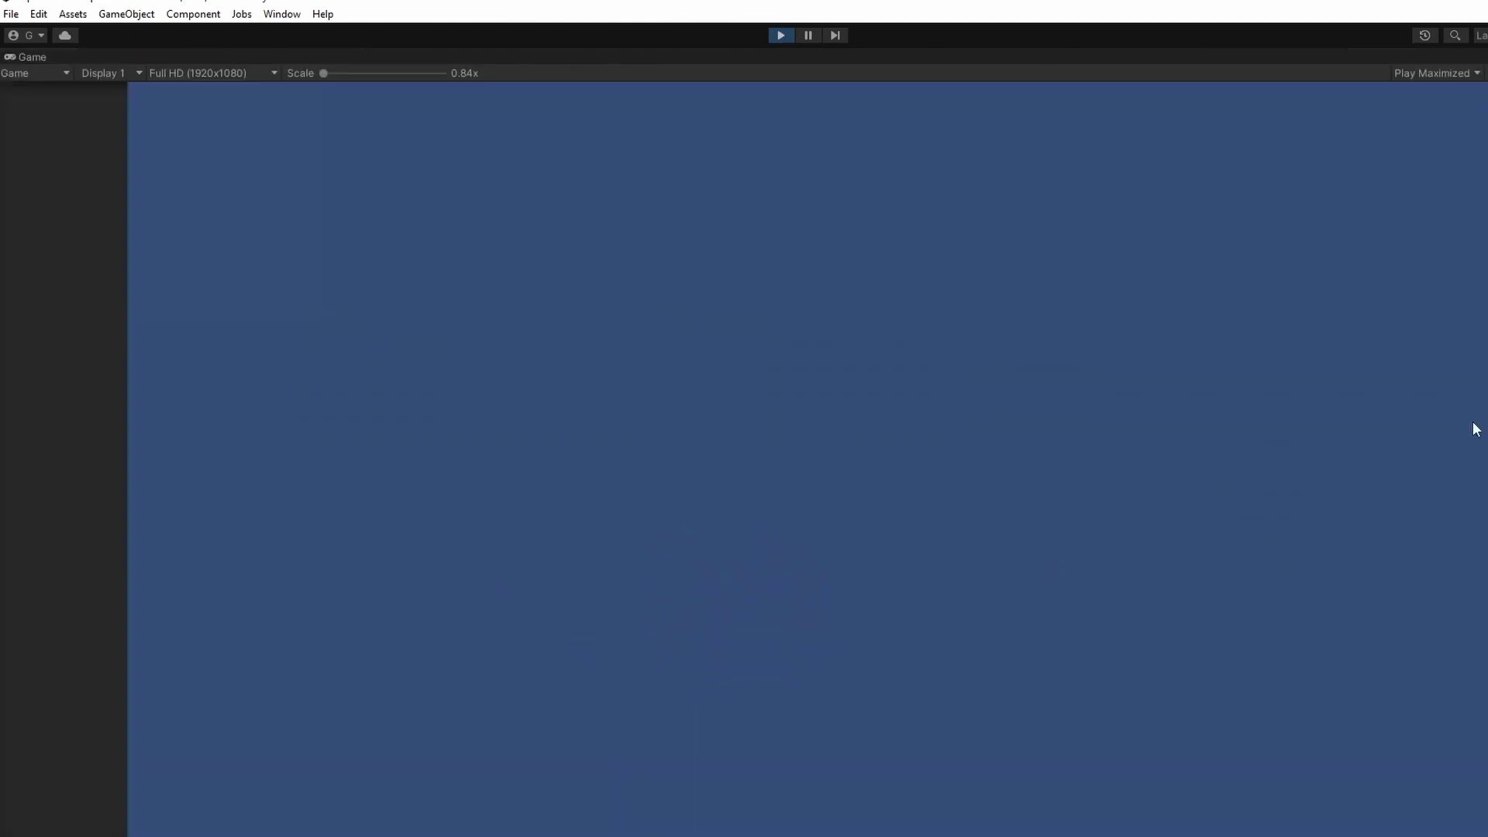
Step: Play-test the crab in the maximized game view, walking straight and diagonally to check its directional animations
key(w+d)
key(s)
key(s+d)
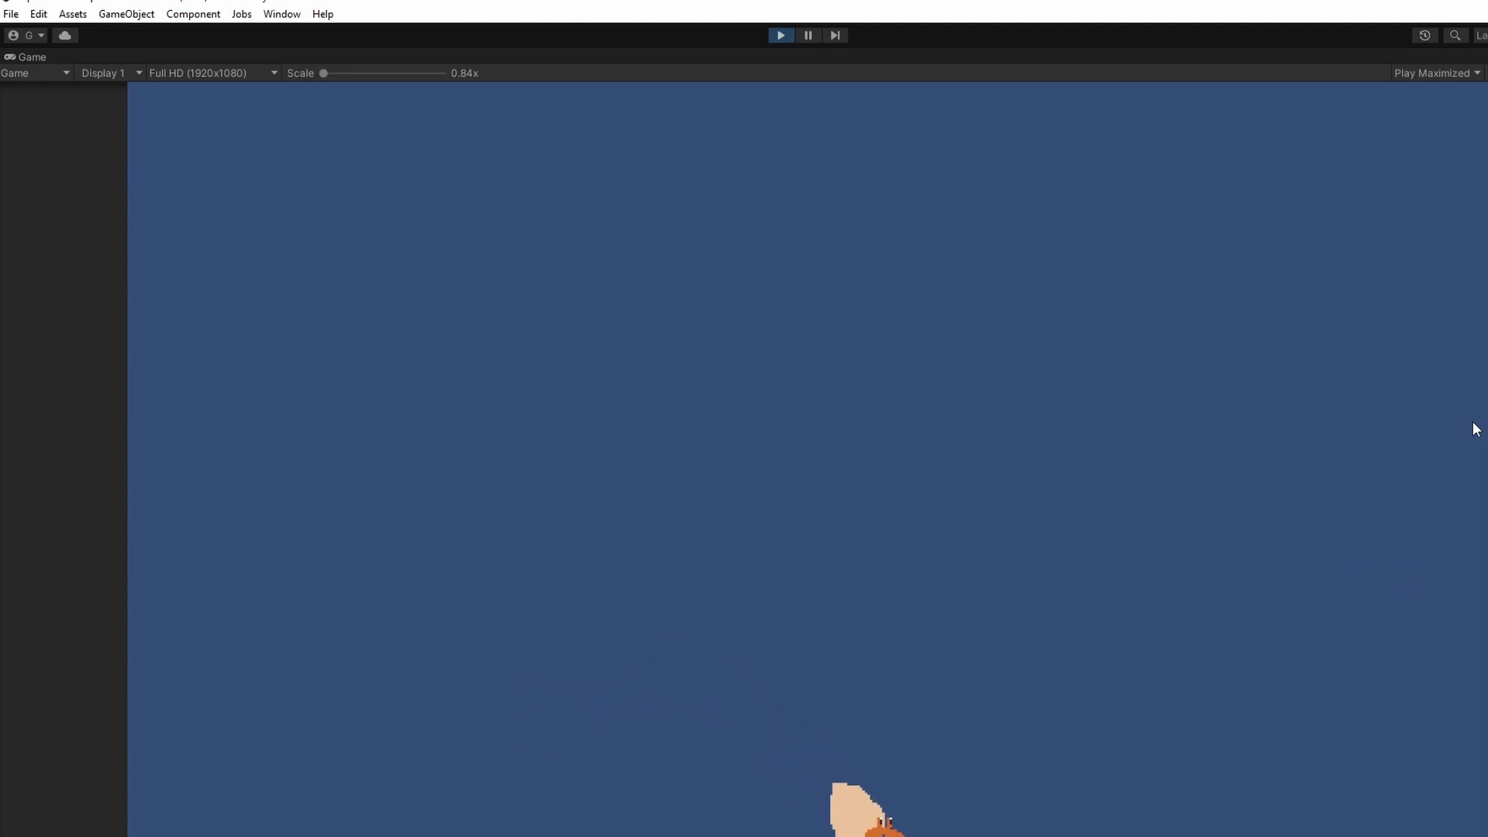
key(w+d)
key(w+a)
key(w)
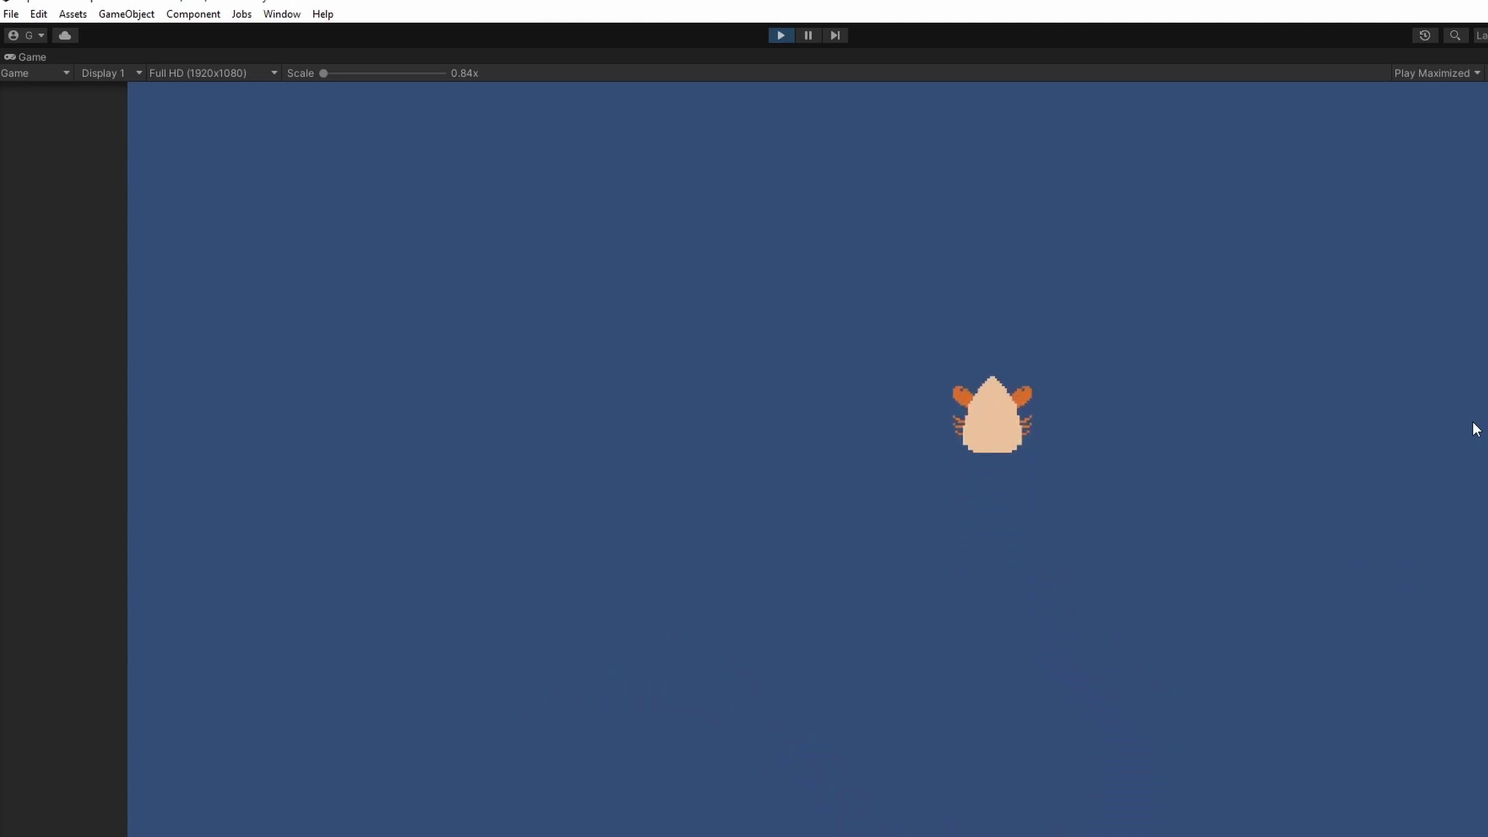
key(w+a)
key(w+a)
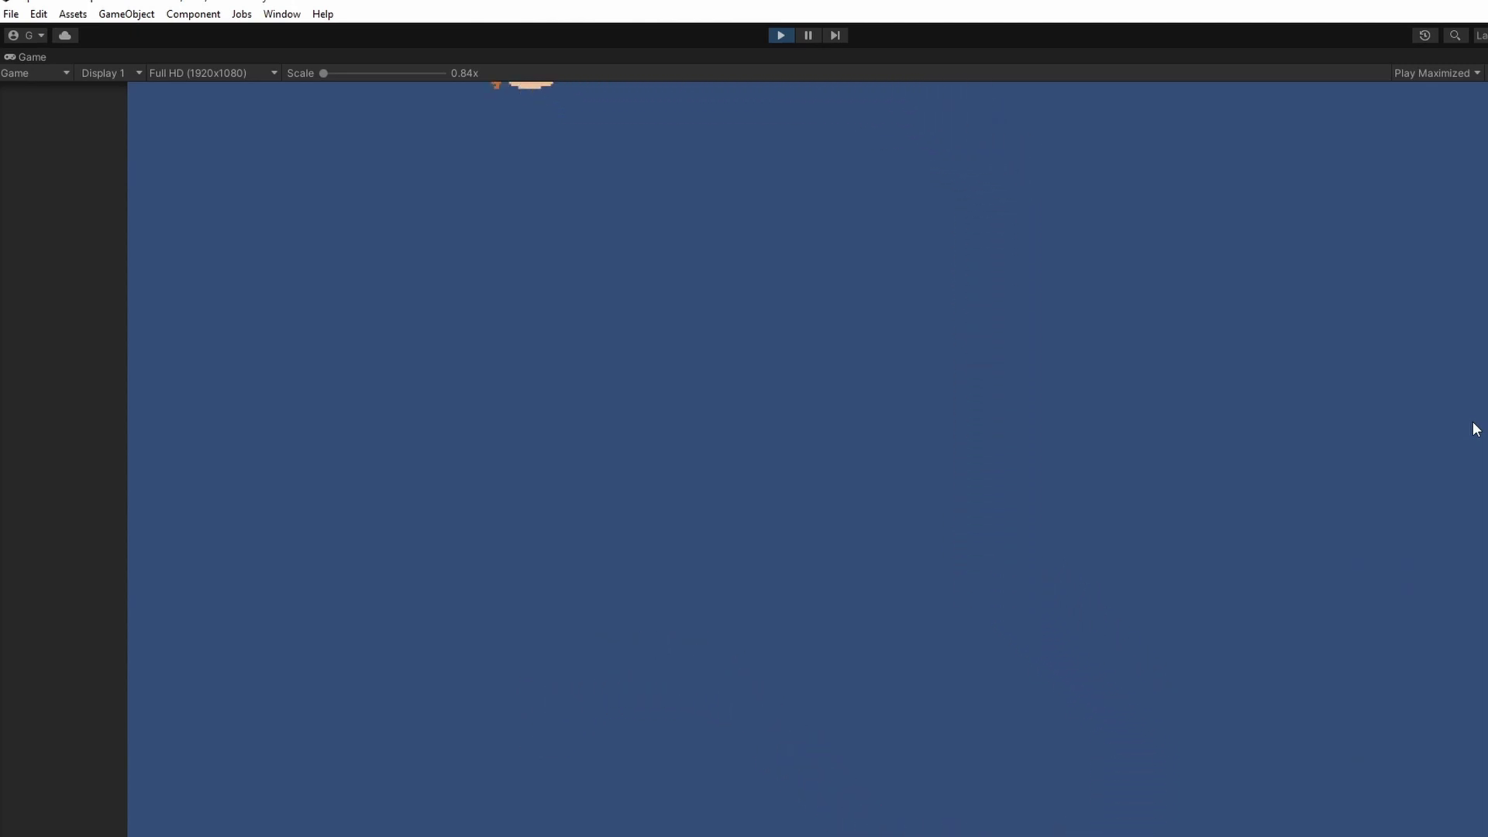
key(s+a)
key(s+d)
key(d)
key(w+d)
key(w)
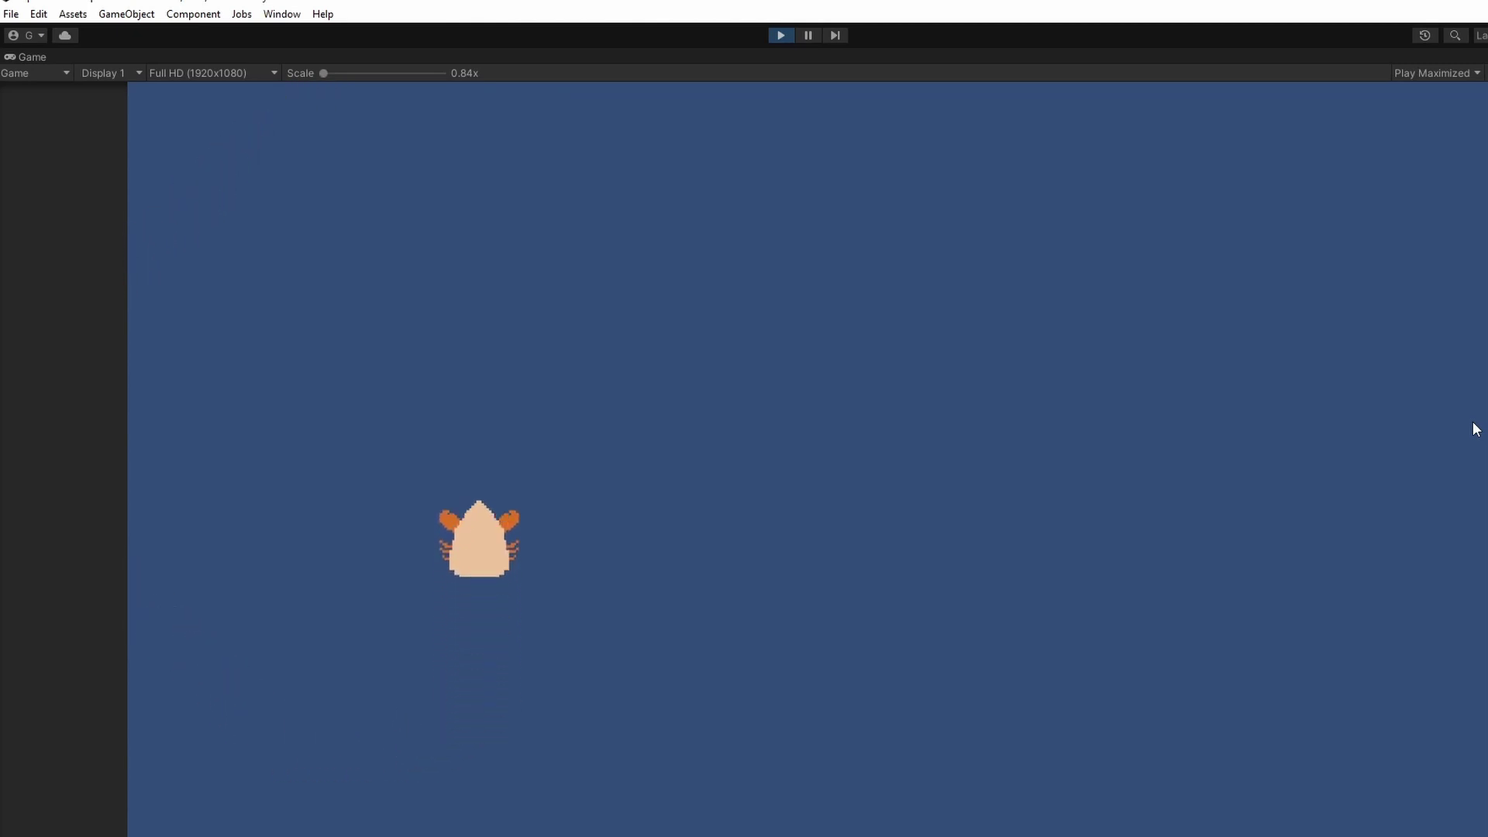
key(w+d)
key(d)
key(s+d)
key(s+a)
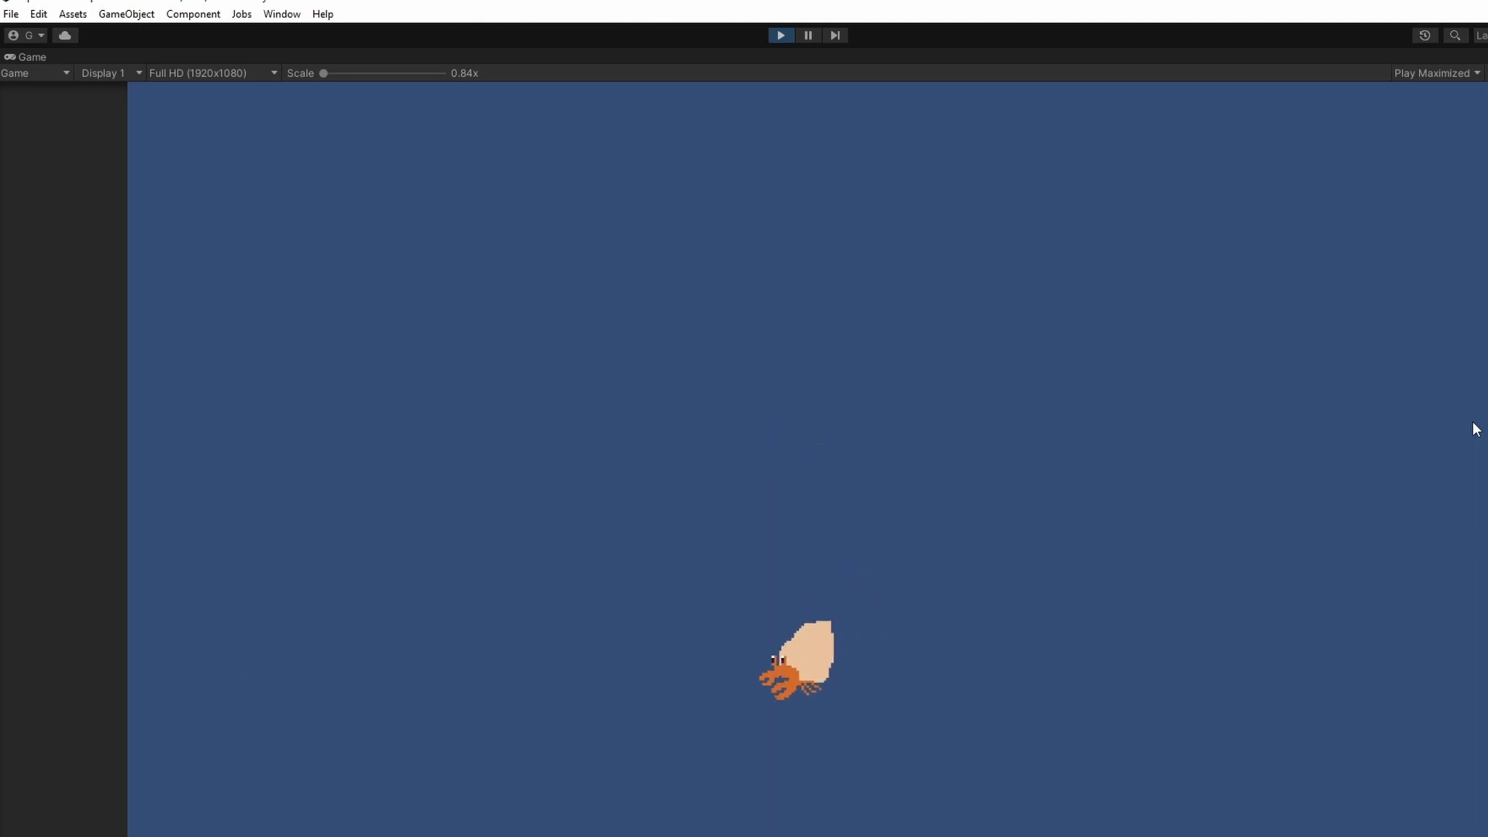